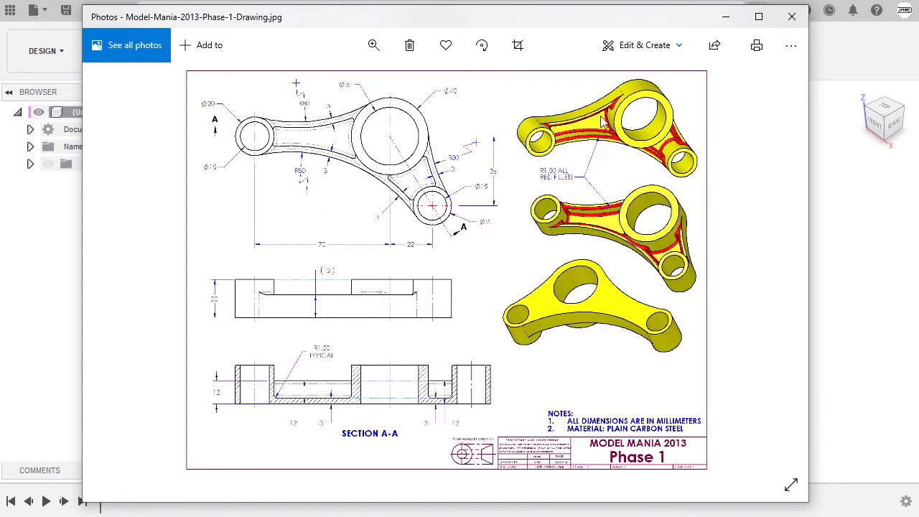
Put the reference drawing away and start a circle sketch on the front XZ origin plane
{"action": "left_click", "coordinate": [726, 17]}
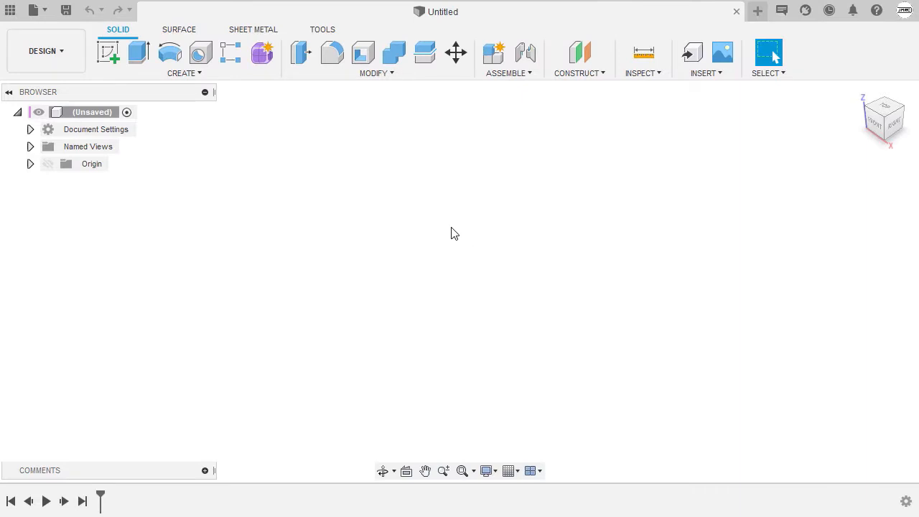
{"action": "key", "text": "s"}
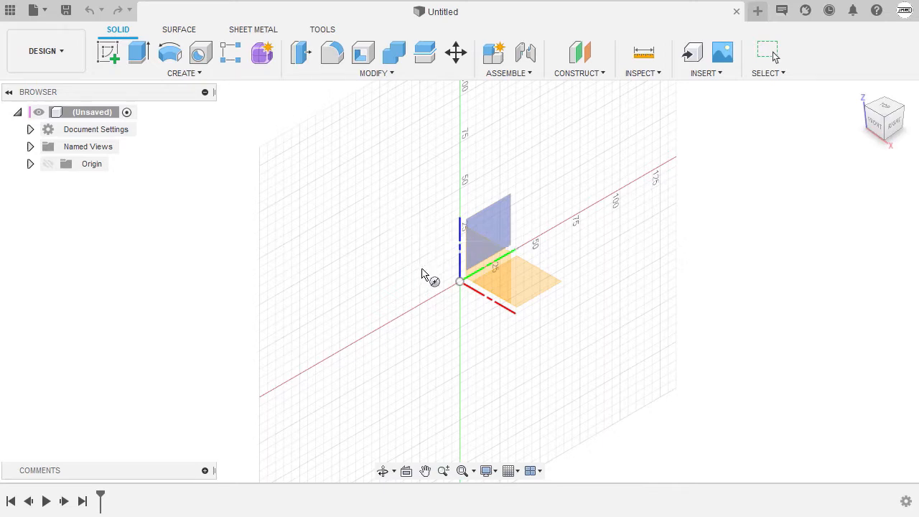
{"action": "left_click", "coordinate": [461, 279]}
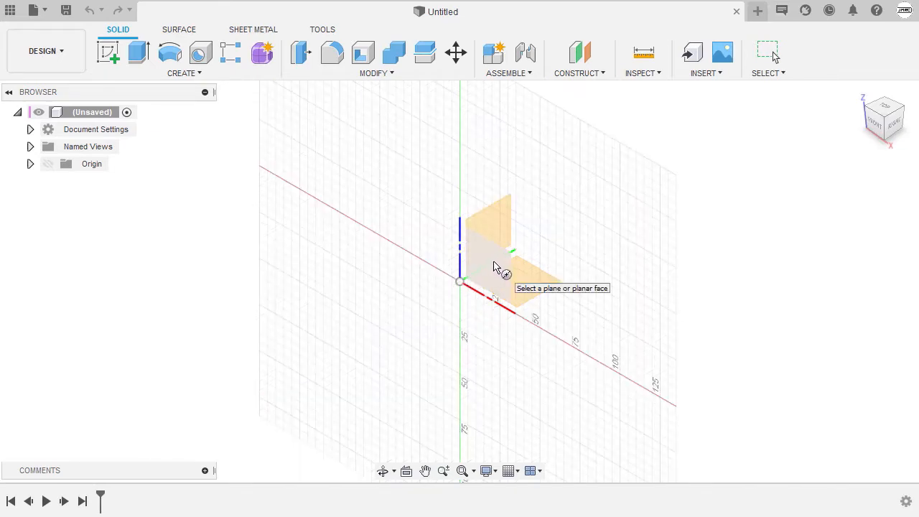
{"action": "left_click", "coordinate": [495, 267]}
{"action": "mouse_move", "coordinate": [462, 267]}
{"action": "middle_mouse_down"}
{"action": "mouse_move", "coordinate": [505, 203]}
{"action": "mouse_move", "coordinate": [543, 168]}
{"action": "mouse_move", "coordinate": [522, 187]}
{"action": "middle_mouse_up"}
{"action": "scroll", "coordinate": [543, 168], "scroll_direction": "down", "scroll_amount": 1}
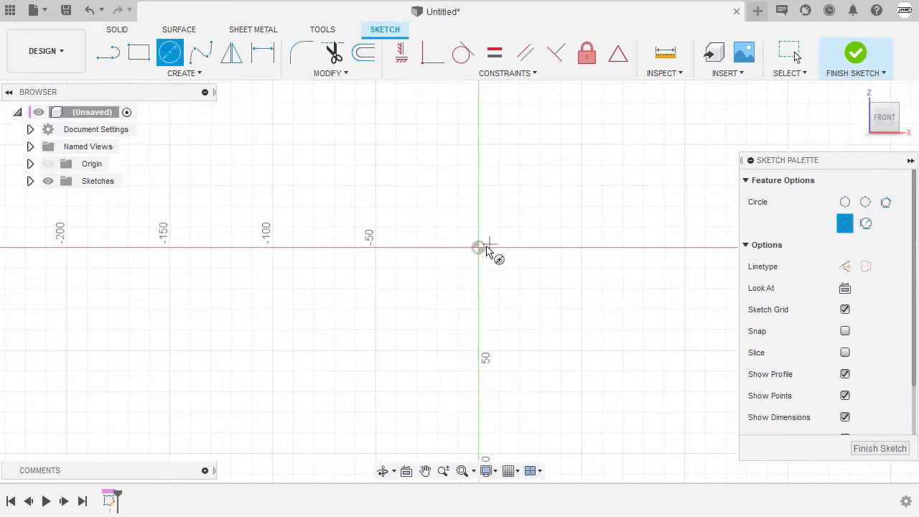
Draw a 30 mm diameter circle centred on the sketch origin
{"action": "left_click", "coordinate": [480, 248]}
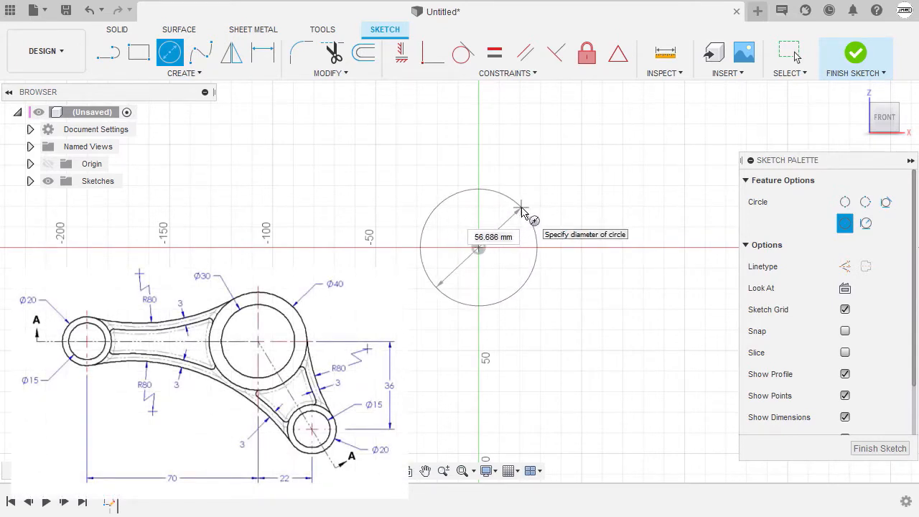
{"action": "type", "text": "30"}
{"action": "key", "text": "Return"}
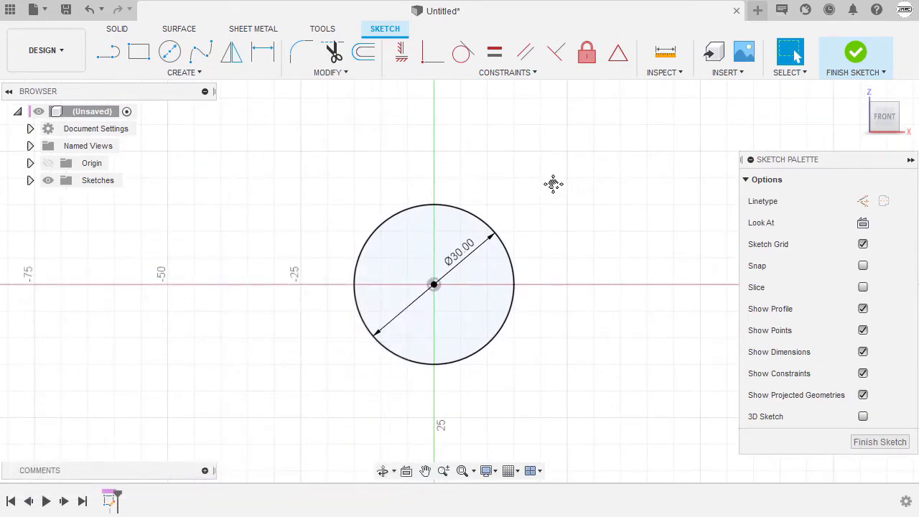
Add a concentric 40 mm diameter circle at the origin and move both diameter dimensions outside the circles
{"action": "right_click", "coordinate": [554, 189]}
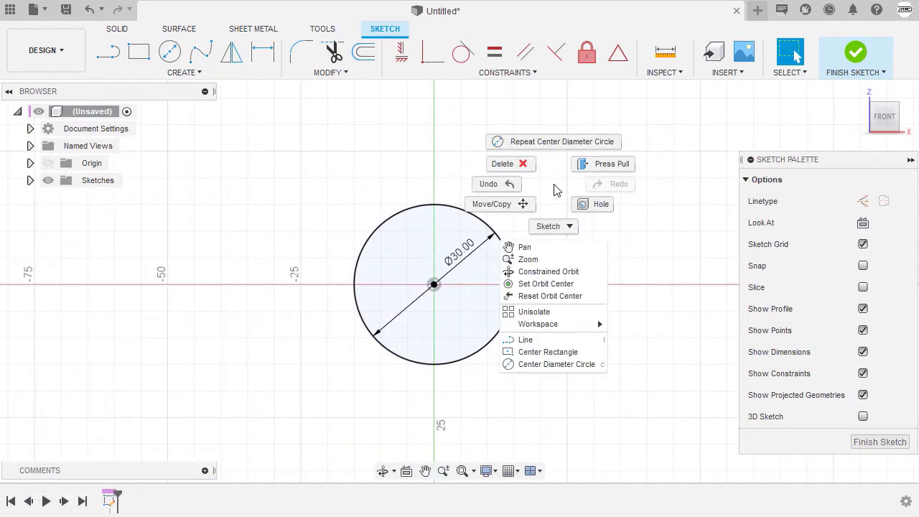
{"action": "left_click", "coordinate": [553, 143]}
{"action": "left_click", "coordinate": [434, 284]}
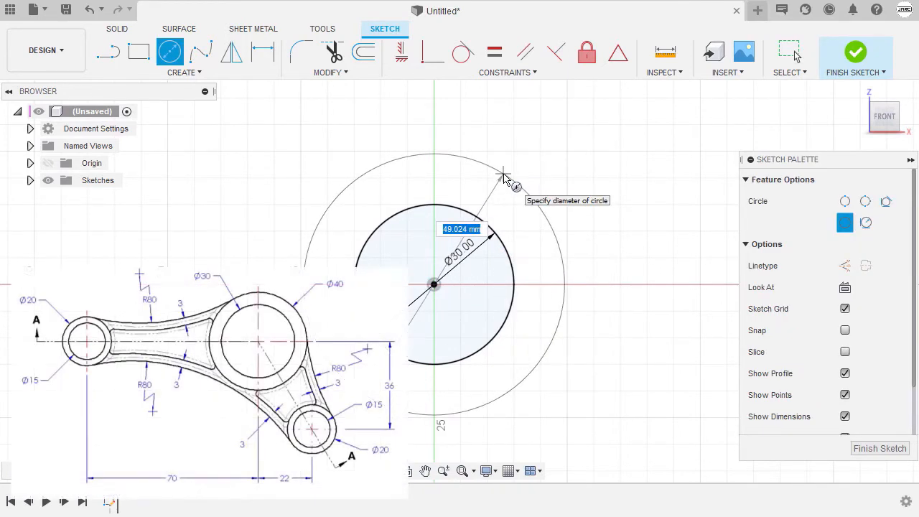
{"action": "type", "text": "40"}
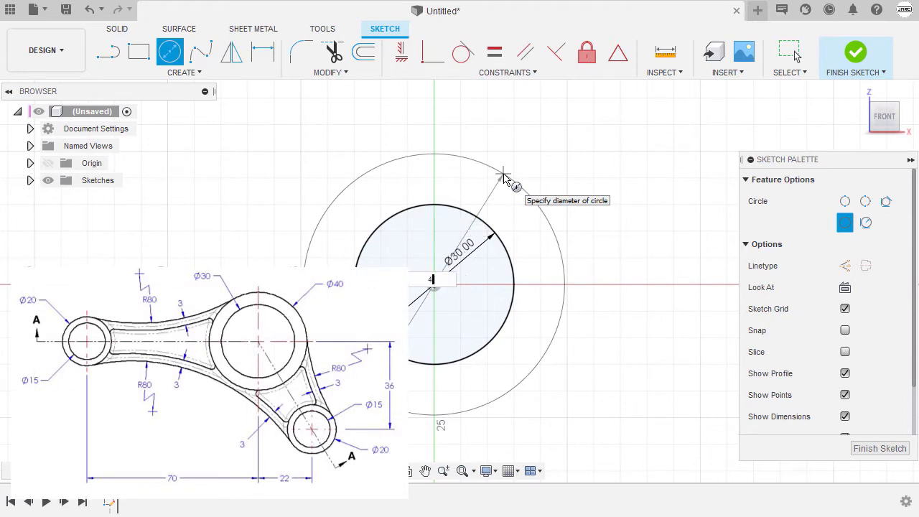
{"action": "key", "text": "Return"}
{"action": "key", "text": "Escape"}
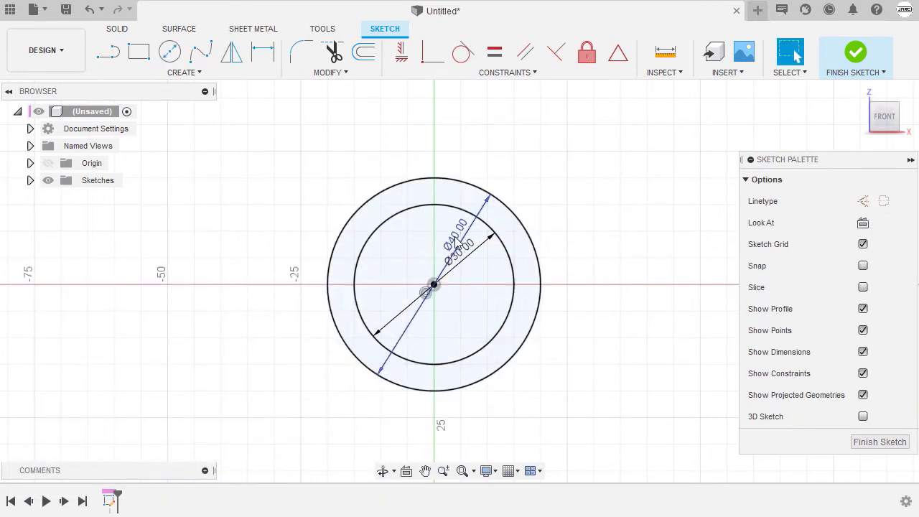
{"action": "left_click_drag", "start_coordinate": [457, 244], "coordinate": [516, 169]}
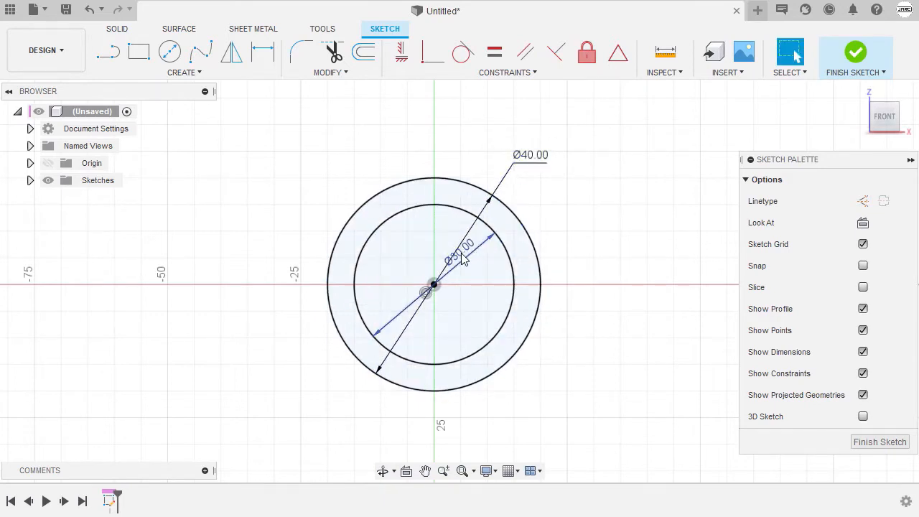
{"action": "left_click_drag", "start_coordinate": [462, 260], "coordinate": [527, 204]}
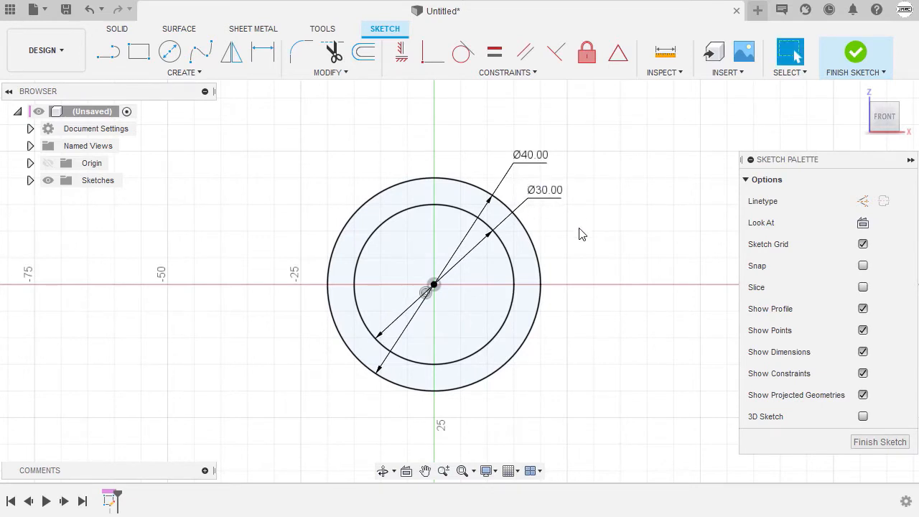
Draw a circle about 18 mm in diameter roughly 80 mm left of the origin, slightly below the horizontal axis
{"action": "scroll", "coordinate": [580, 244], "scroll_direction": "down", "scroll_amount": 3}
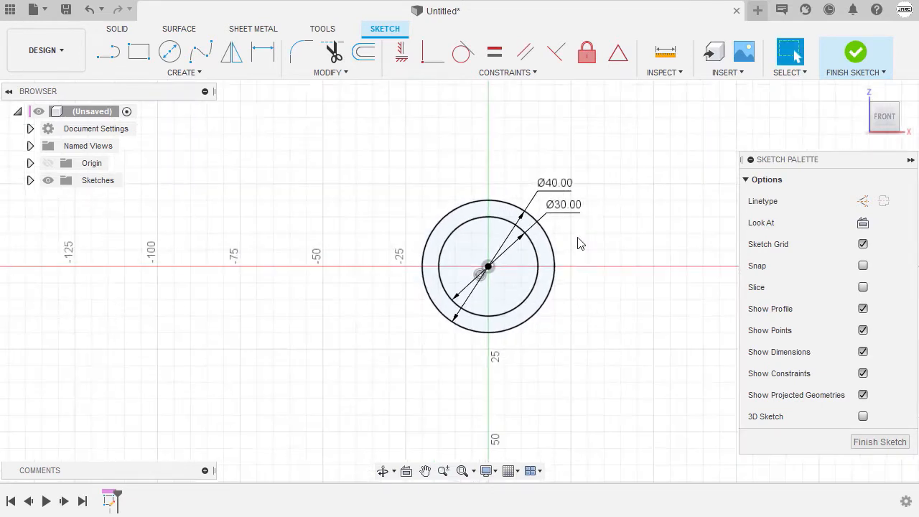
{"action": "middle_click_drag", "start_coordinate": [576, 242], "coordinate": [577, 201]}
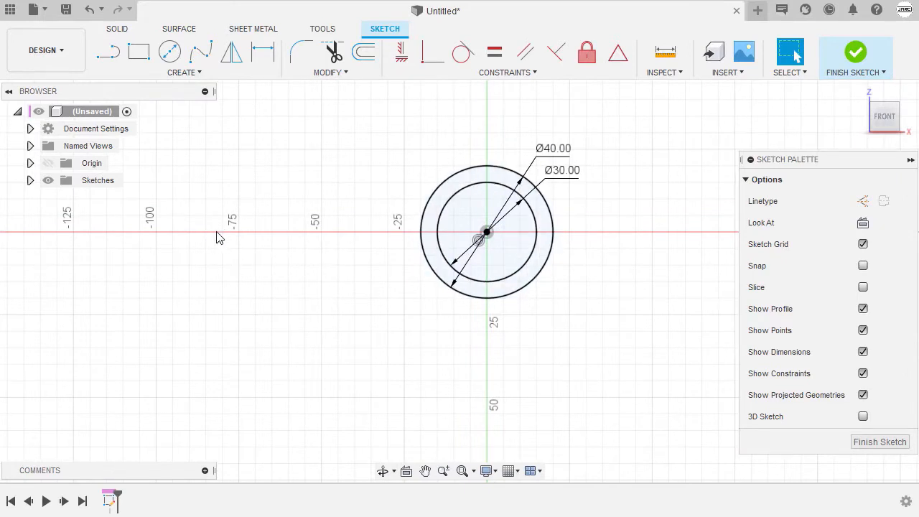
{"action": "key", "text": "c"}
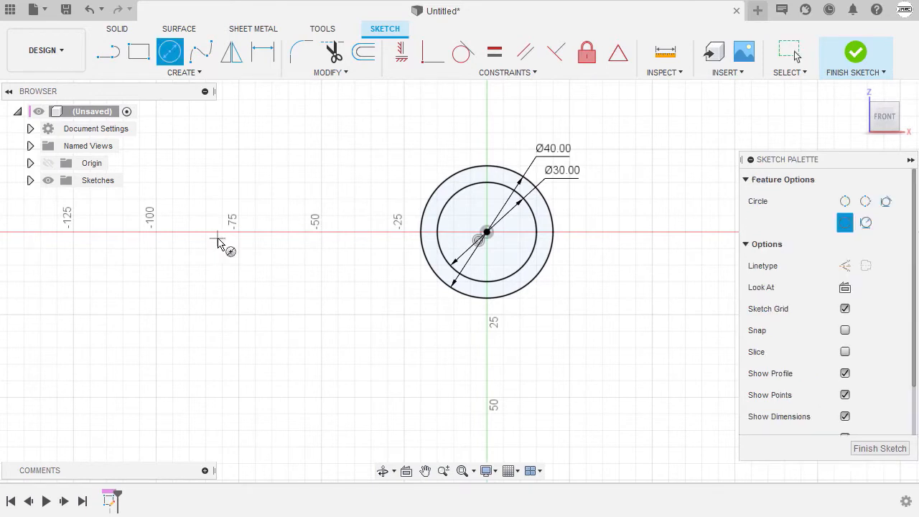
{"action": "left_click", "coordinate": [217, 238]}
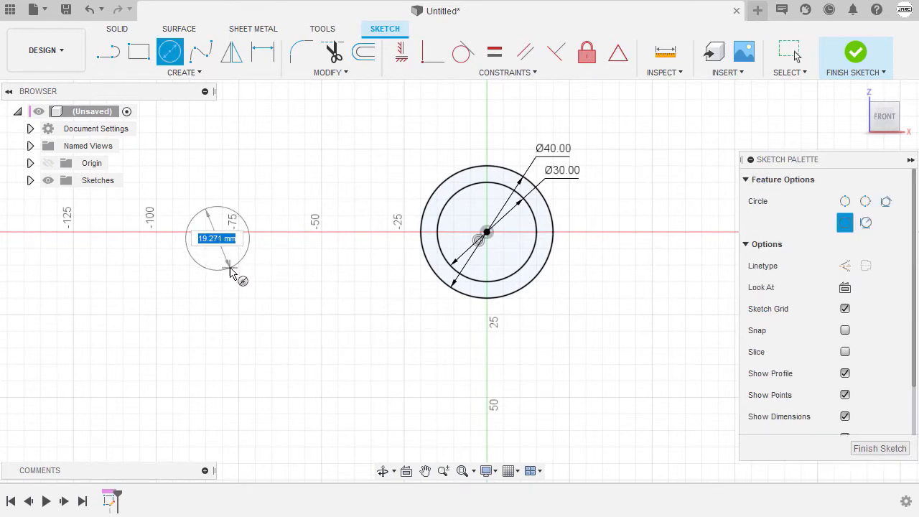
{"action": "left_click", "coordinate": [230, 269]}
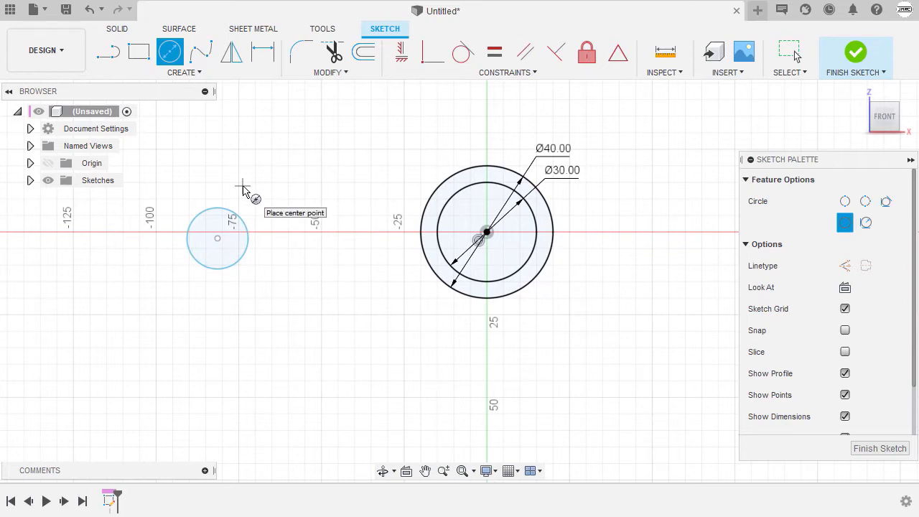
Draw two concentric circles, about 22 mm and 32 mm in diameter, below and to the right of the central circles
{"action": "scroll", "coordinate": [571, 385], "scroll_direction": "down", "scroll_amount": 2}
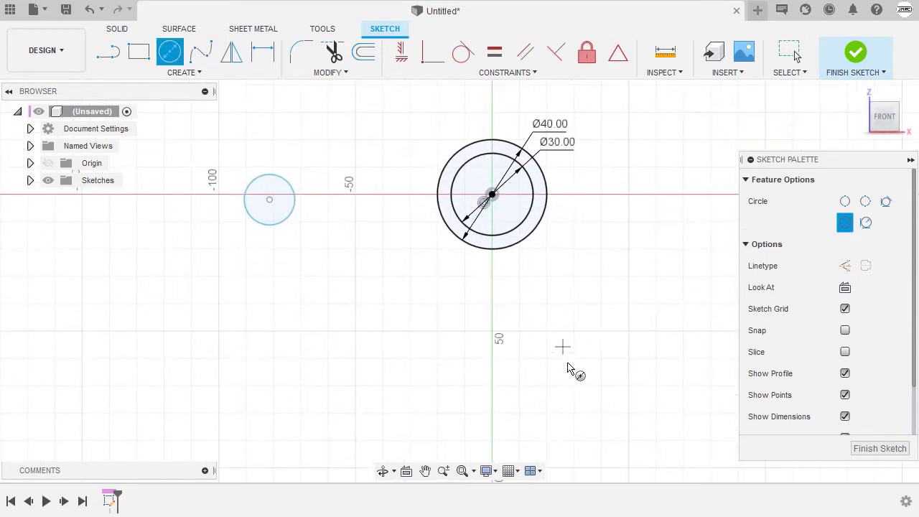
{"action": "left_click", "coordinate": [573, 341]}
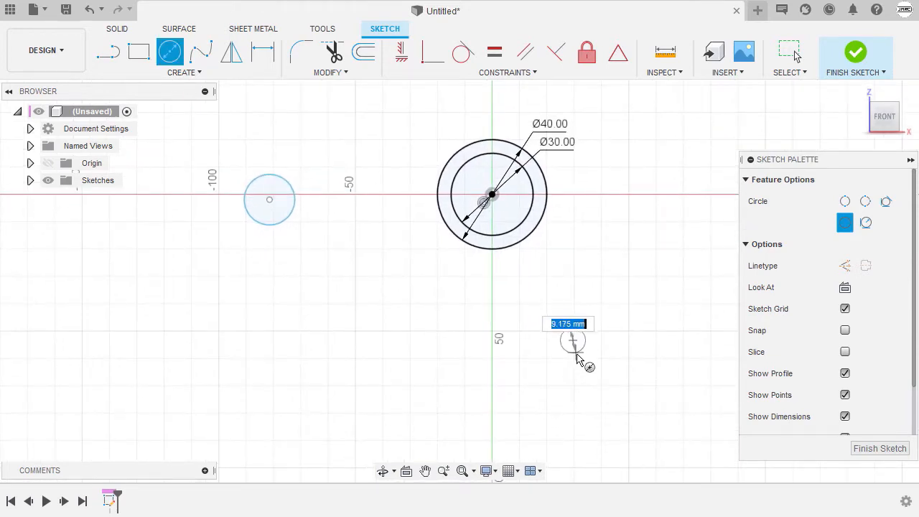
{"action": "left_click", "coordinate": [594, 371]}
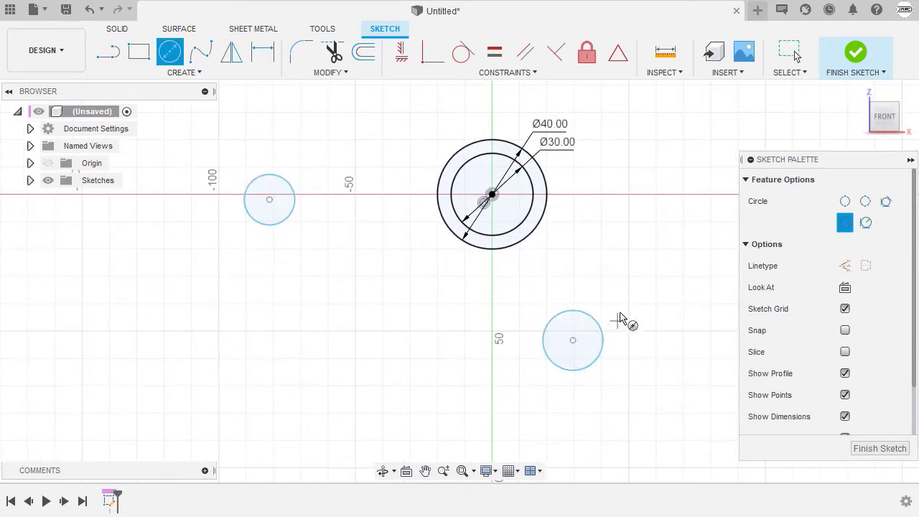
{"action": "left_click", "coordinate": [574, 342]}
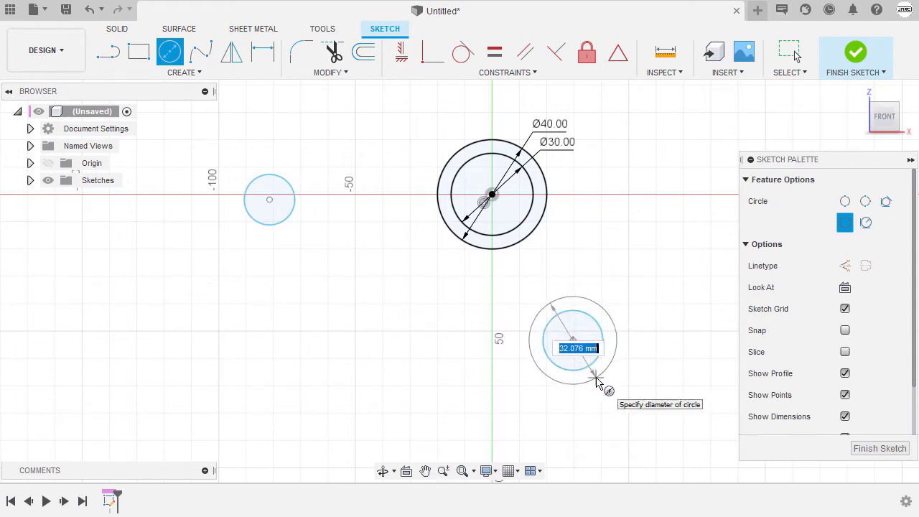
{"action": "left_click", "coordinate": [596, 380]}
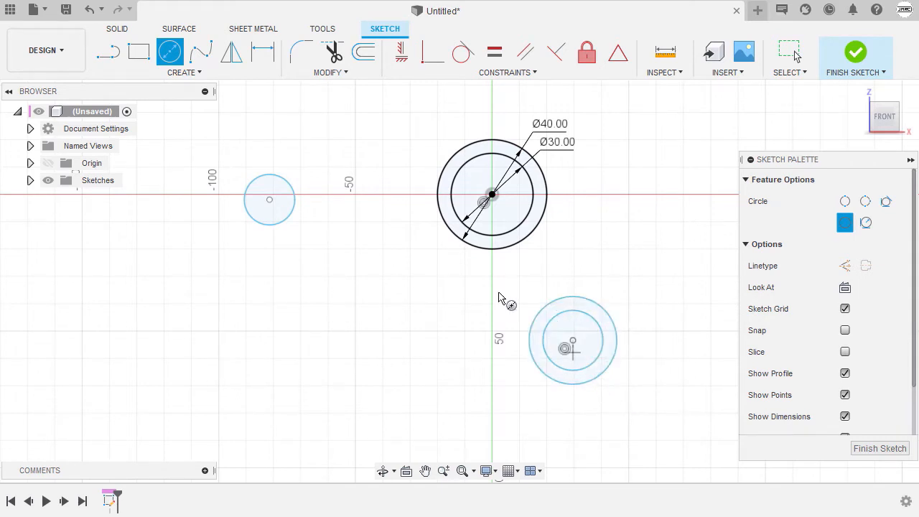
Draw a concentric outer circle about 33 mm in diameter around the left circle
{"action": "left_click", "coordinate": [270, 202]}
{"action": "left_click", "coordinate": [287, 242]}
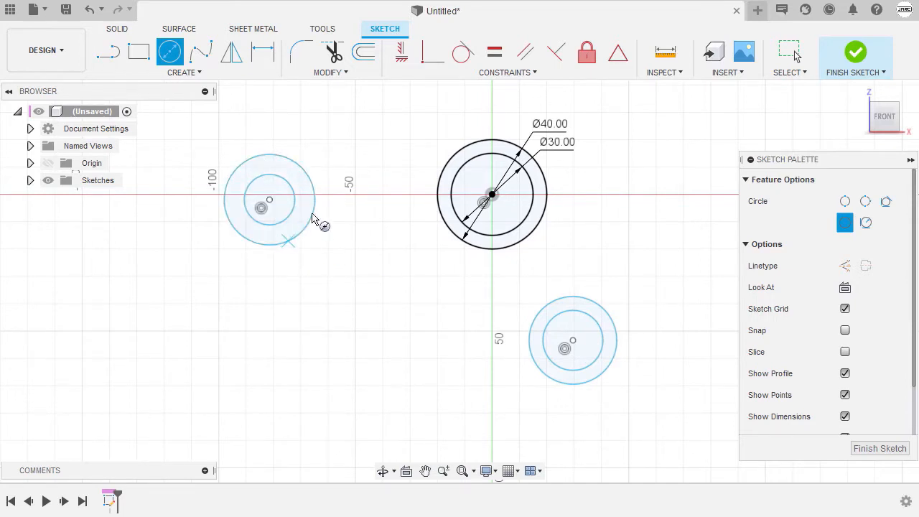
{"action": "scroll", "coordinate": [365, 188], "scroll_direction": "down", "scroll_amount": 3}
{"action": "key", "text": "Escape"}
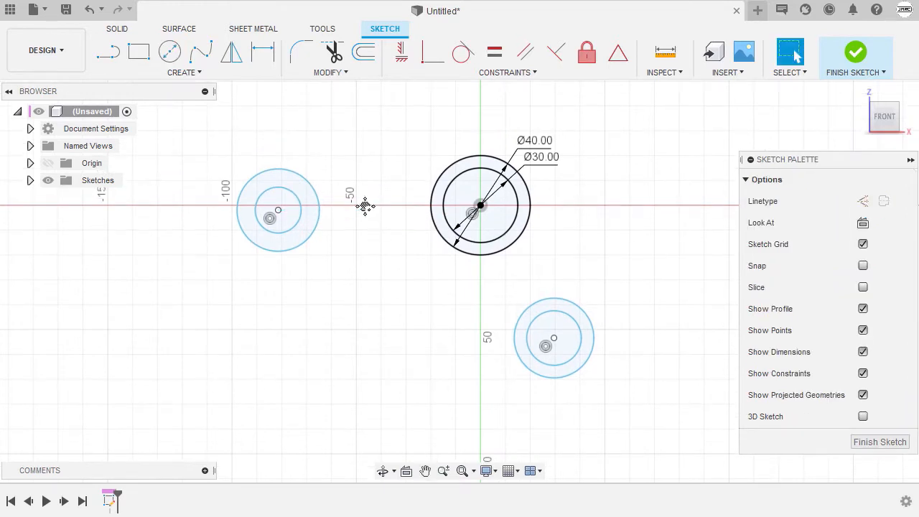
Dimension the left pair of circles, setting the smaller one to 20 mm and the larger one to 15 mm in diameter
{"action": "key", "text": "d"}
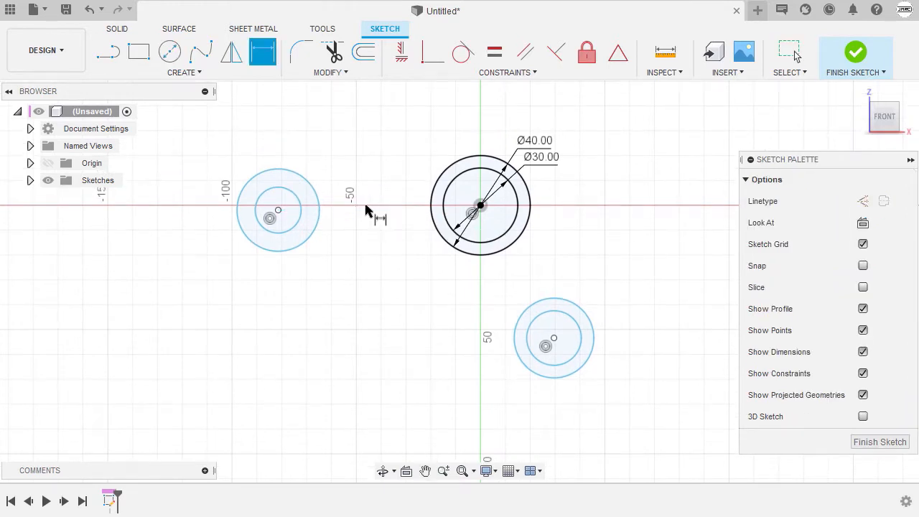
{"action": "left_click", "coordinate": [272, 197]}
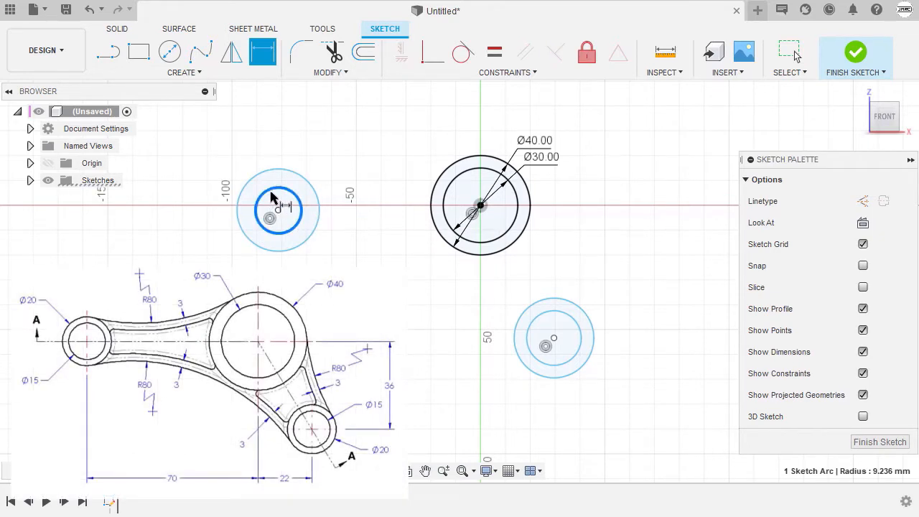
{"action": "left_click", "coordinate": [213, 175]}
{"action": "type", "text": "20"}
{"action": "key", "text": "Return"}
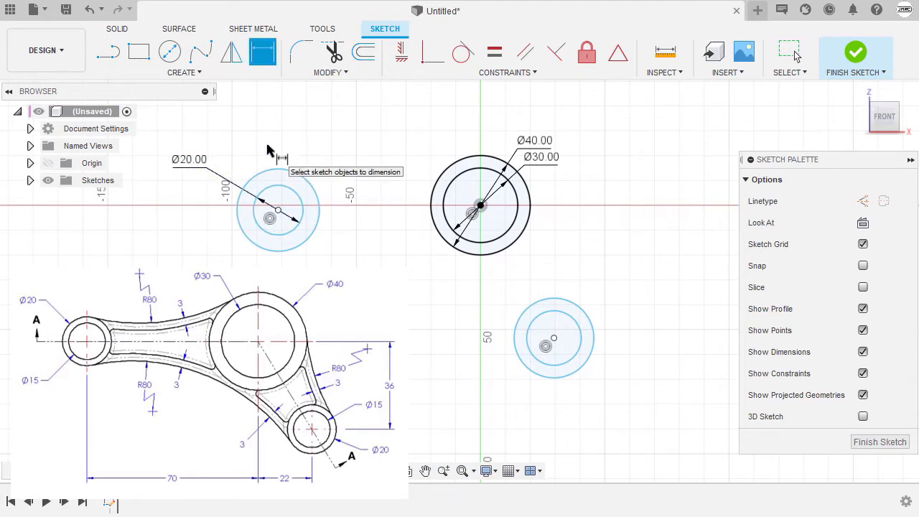
{"action": "left_click", "coordinate": [267, 173]}
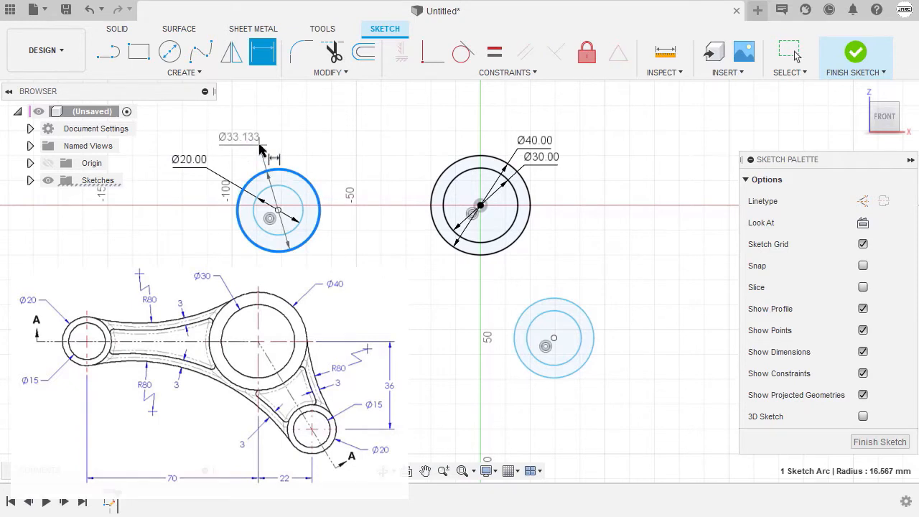
{"action": "left_click", "coordinate": [208, 201]}
{"action": "type", "text": "15"}
{"action": "key", "text": "Return"}
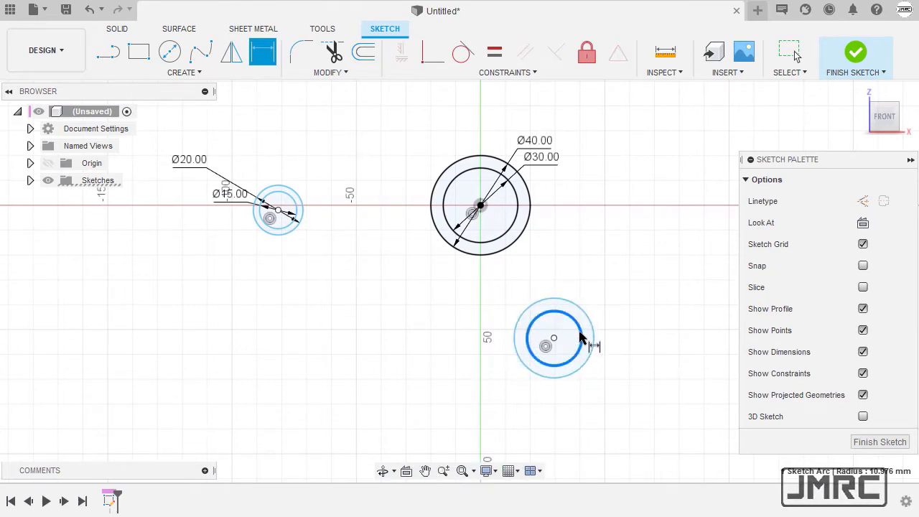
Dimension the lower-right pair of circles, setting the inner diameter to 15 mm and the outer diameter to 20 mm
{"action": "left_click", "coordinate": [579, 353]}
{"action": "left_click", "coordinate": [601, 384]}
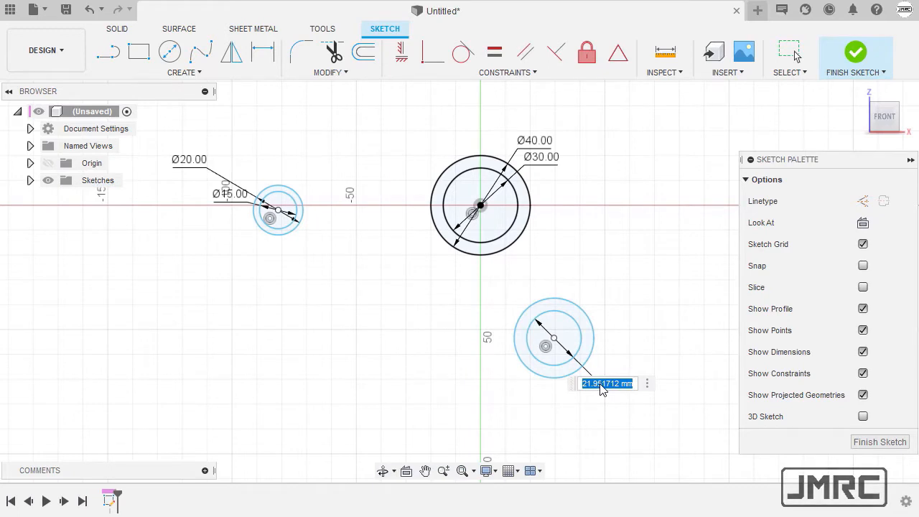
{"action": "type", "text": "15"}
{"action": "key", "text": "Return"}
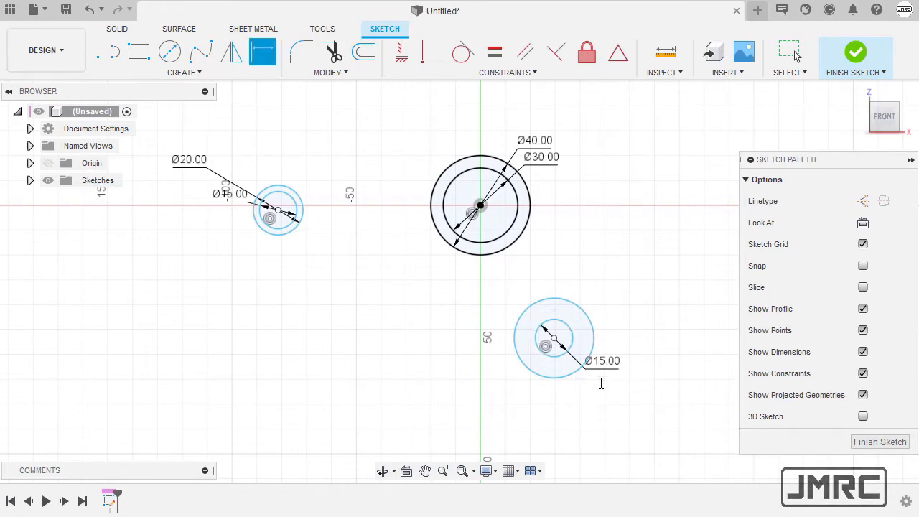
{"action": "left_click", "coordinate": [587, 316]}
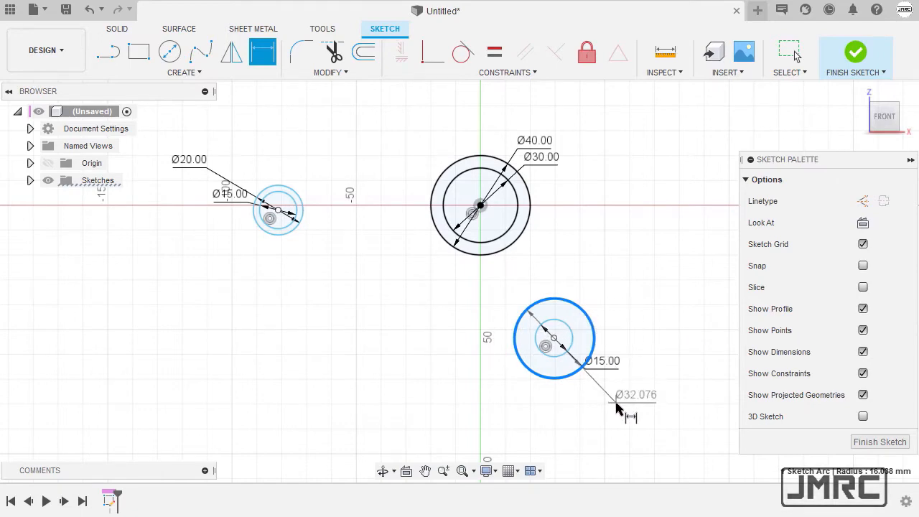
{"action": "left_click", "coordinate": [590, 394]}
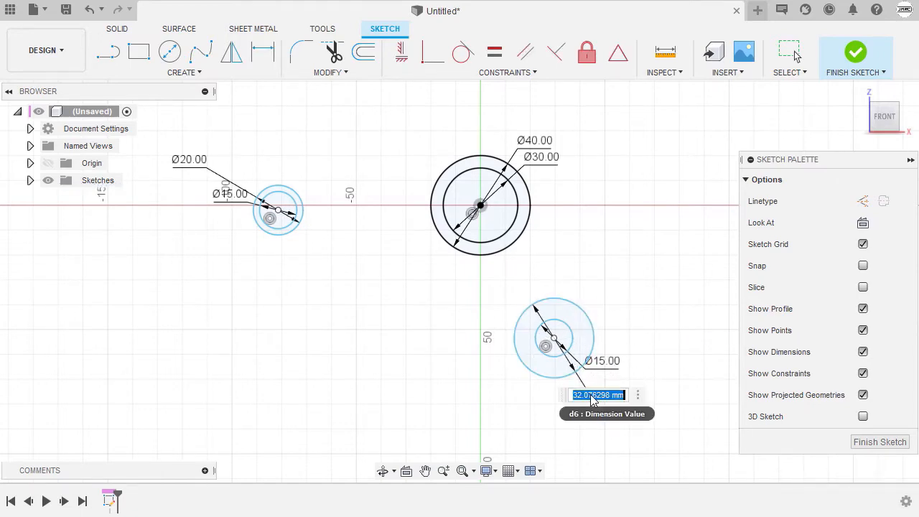
{"action": "type", "text": "20"}
{"action": "key", "text": "Return"}
Reposition the 20 mm and 15 mm diameter dimensions of the lower-right circles so their labels are clearly separated
{"action": "scroll", "coordinate": [585, 364], "scroll_direction": "up", "scroll_amount": 3}
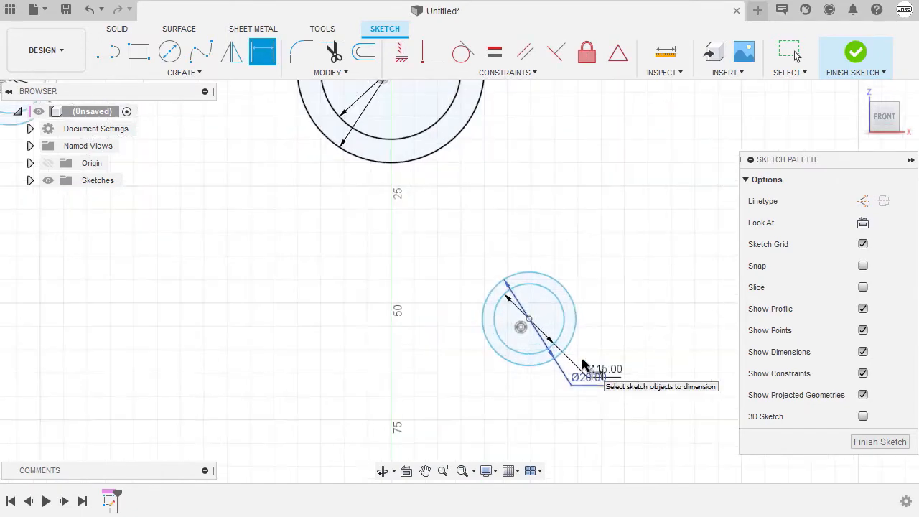
{"action": "scroll", "coordinate": [622, 357], "scroll_direction": "down", "scroll_amount": 1}
{"action": "key", "text": "Escape"}
{"action": "mouse_move", "coordinate": [611, 376]}
{"action": "left_mouse_down"}
{"action": "mouse_move", "coordinate": [607, 403]}
{"action": "mouse_move", "coordinate": [591, 406]}
{"action": "mouse_move", "coordinate": [588, 392]}
{"action": "left_mouse_up"}
{"action": "left_click_drag", "start_coordinate": [610, 358], "coordinate": [592, 364]}
{"action": "scroll", "coordinate": [619, 285], "scroll_direction": "down", "scroll_amount": 1}
{"action": "middle_click_drag", "start_coordinate": [618, 288], "coordinate": [635, 316]}
{"action": "scroll", "coordinate": [634, 324], "scroll_direction": "down", "scroll_amount": 2}
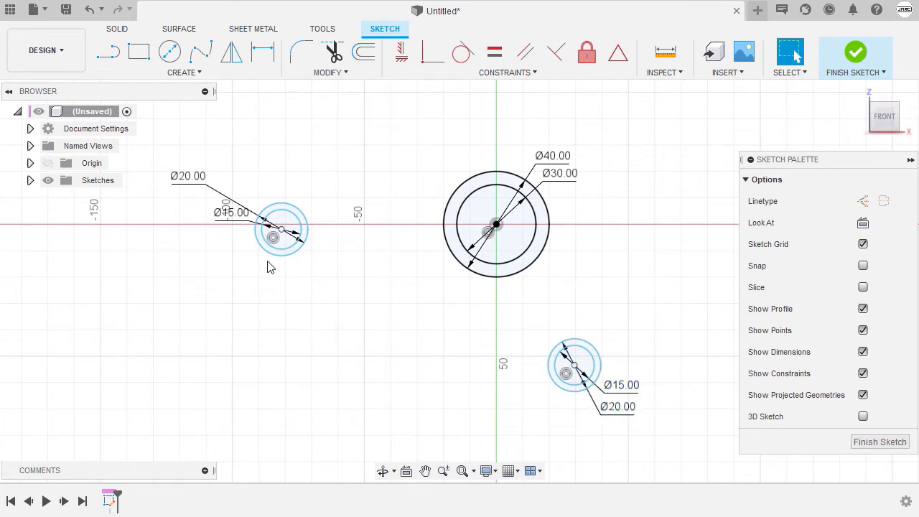
Move the left inner circle's diameter label clear of the circles and link the lower-right inner circle's diameter to that dimension
{"action": "left_click_drag", "start_coordinate": [267, 222], "coordinate": [205, 211]}
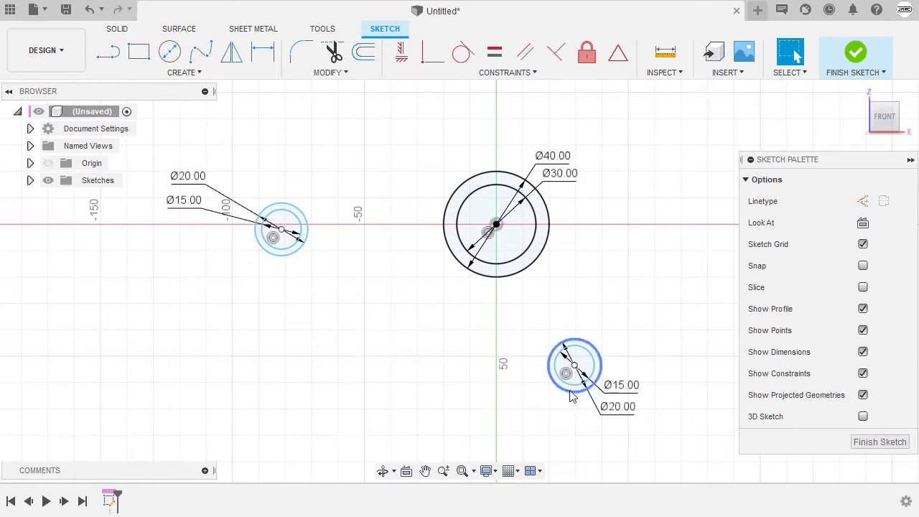
{"action": "double_click", "coordinate": [623, 390]}
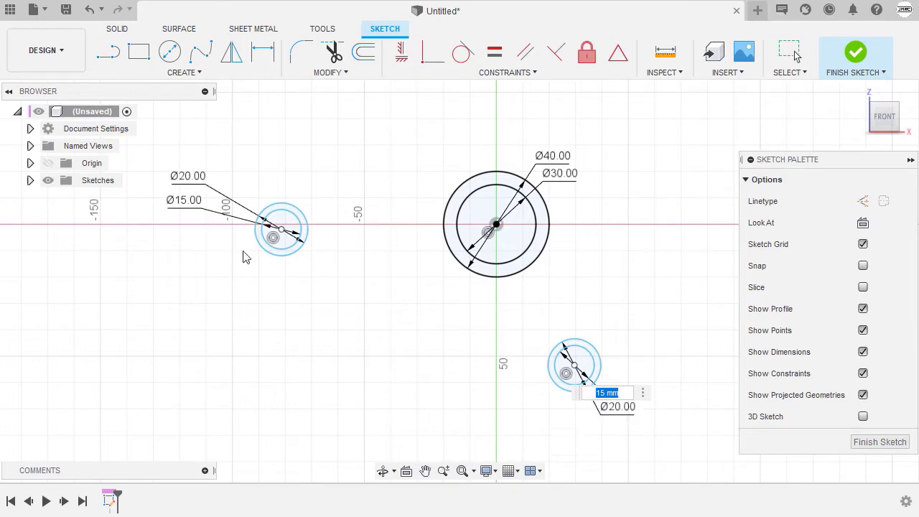
{"action": "left_click", "coordinate": [185, 206]}
{"action": "mouse_move", "coordinate": [182, 210]}
{"action": "key", "text": "Return"}
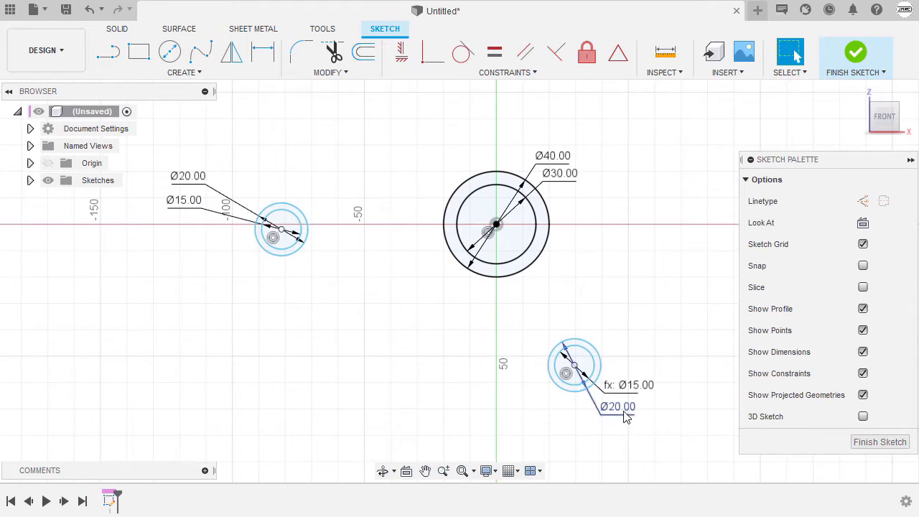
Link the lower-right outer circle's diameter to the left outer circle's diameter dimension, d3
{"action": "mouse_move", "coordinate": [620, 417]}
{"action": "double_click", "coordinate": [619, 410]}
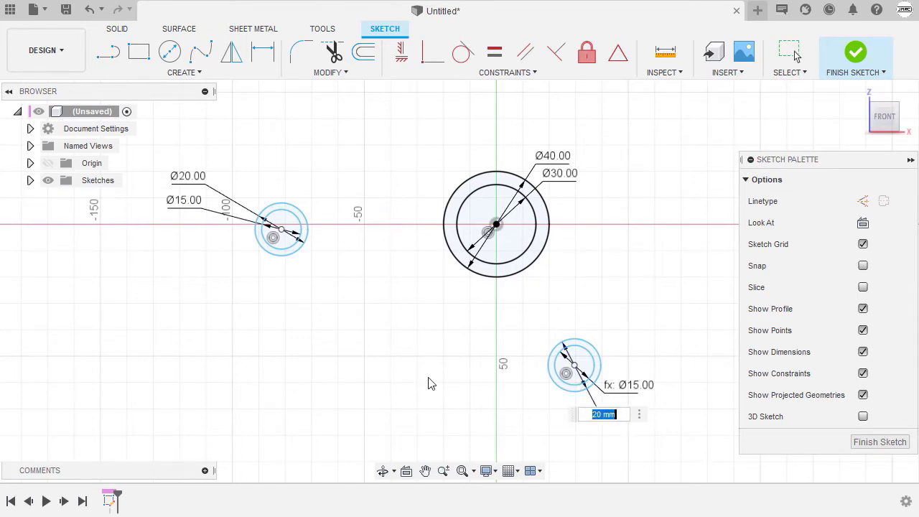
{"action": "left_click", "coordinate": [192, 185]}
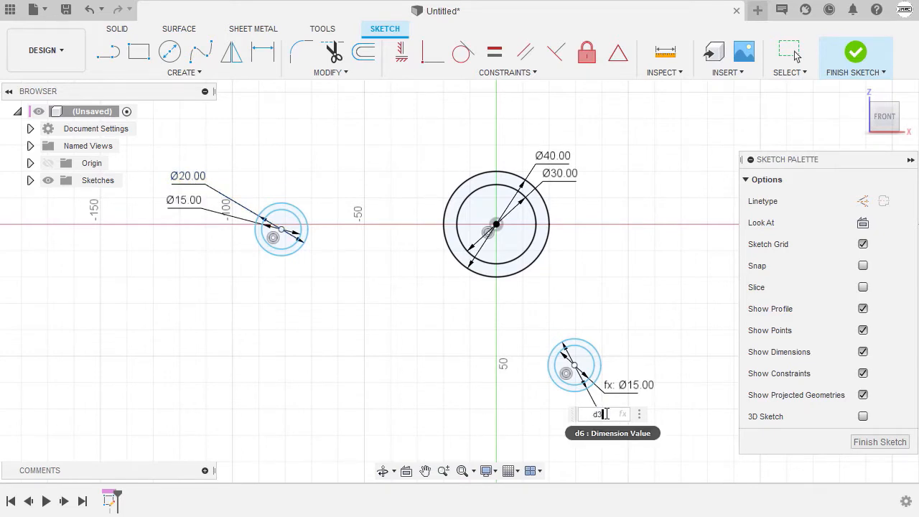
{"action": "key", "text": "Return"}
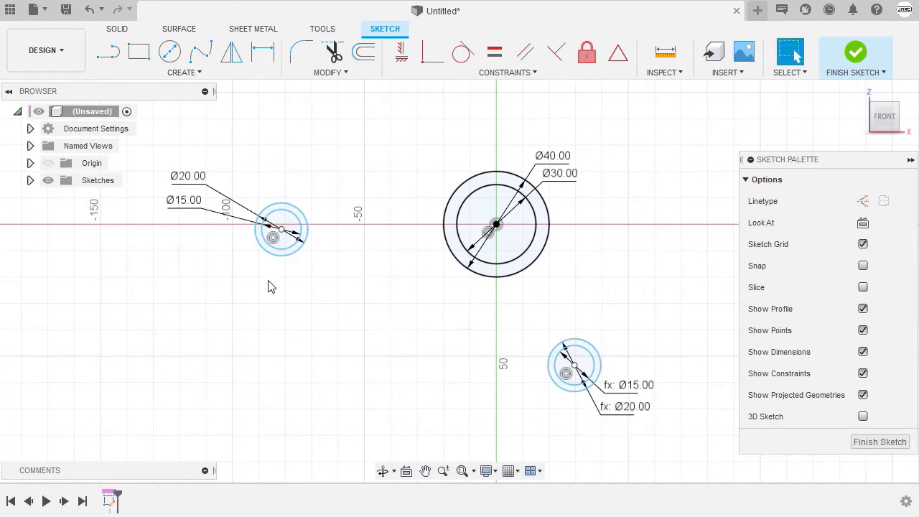
Try a 25 mm diameter on the left outer circle to test the linked dimensions, and undo the change
{"action": "double_click", "coordinate": [190, 181]}
{"action": "type", "text": "2"}
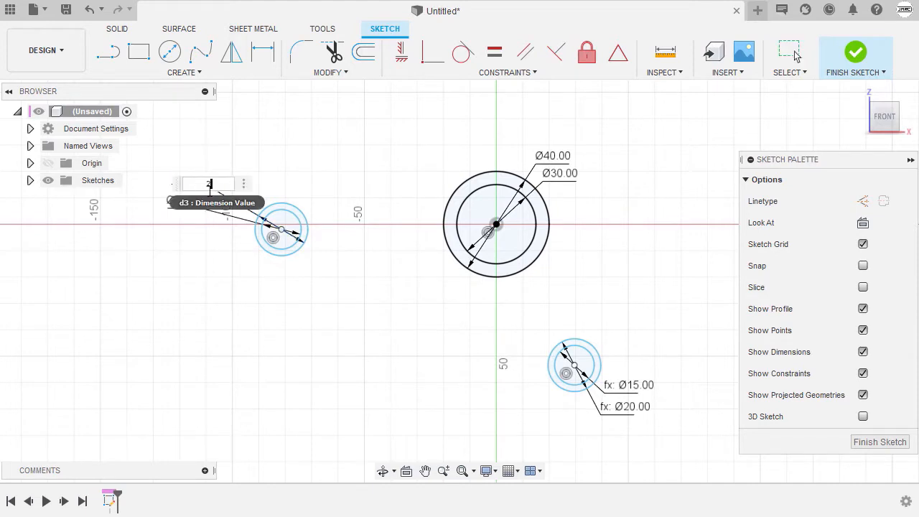
{"action": "type", "text": "5"}
{"action": "key", "text": "Return"}
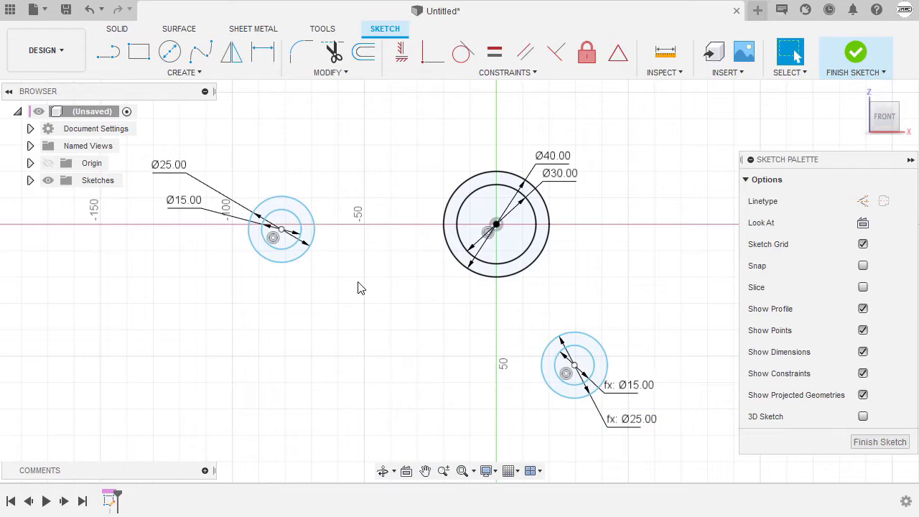
{"action": "key", "text": "ctrl+z"}
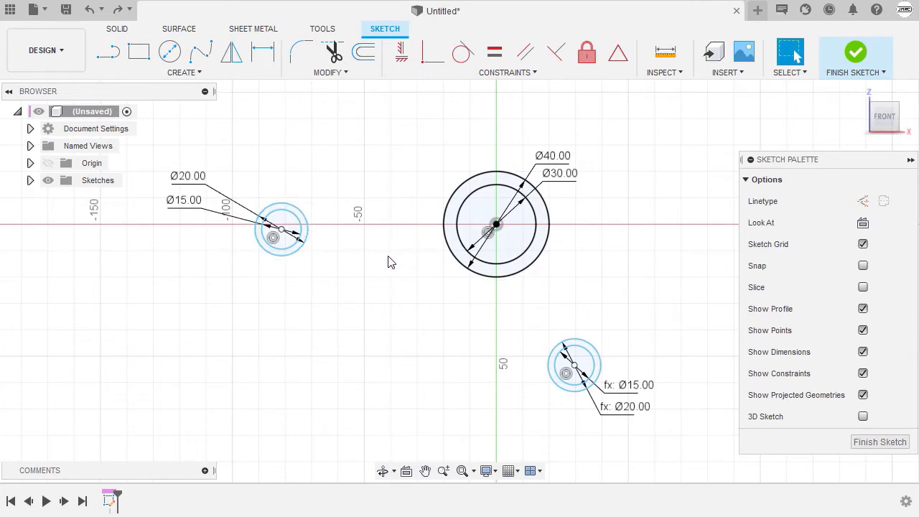
Constrain the centre of the left circles to be horizontal with the centre of the large circles at the origin
{"action": "left_click", "coordinate": [403, 56]}
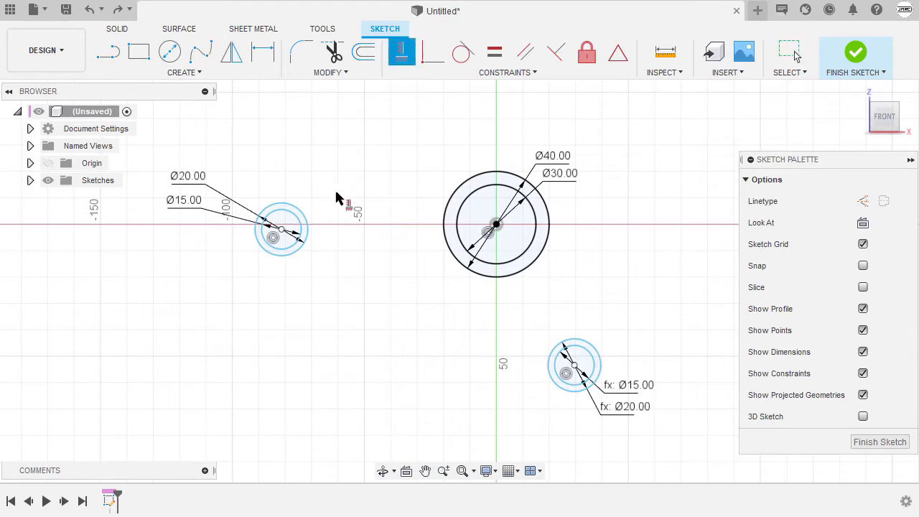
{"action": "left_click", "coordinate": [282, 230]}
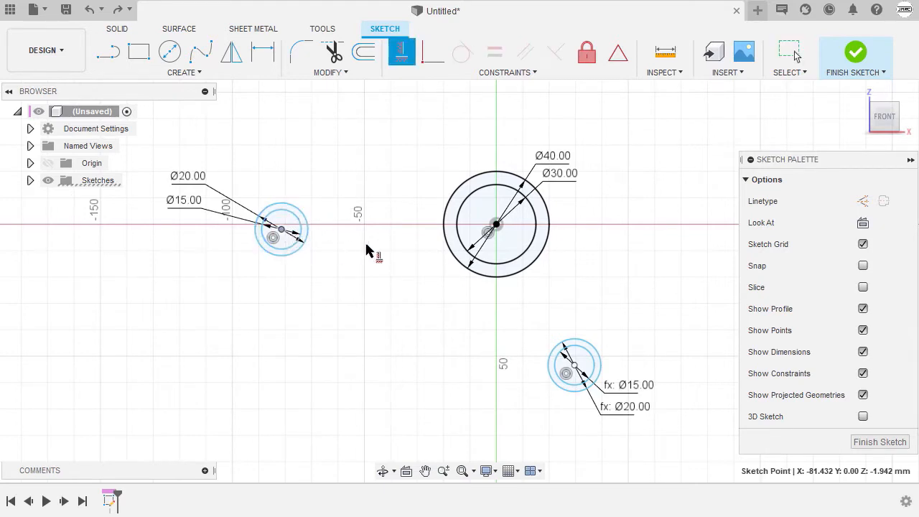
{"action": "left_click", "coordinate": [497, 226]}
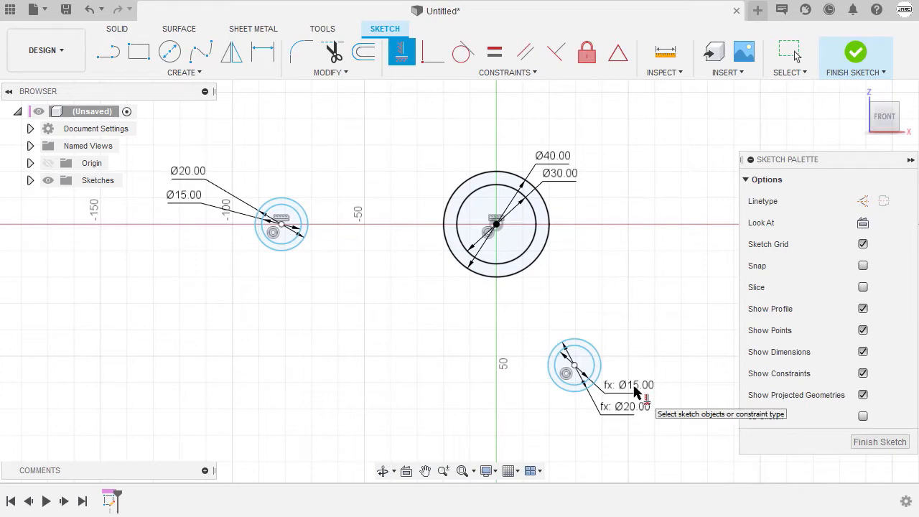
{"action": "left_click", "coordinate": [494, 55]}
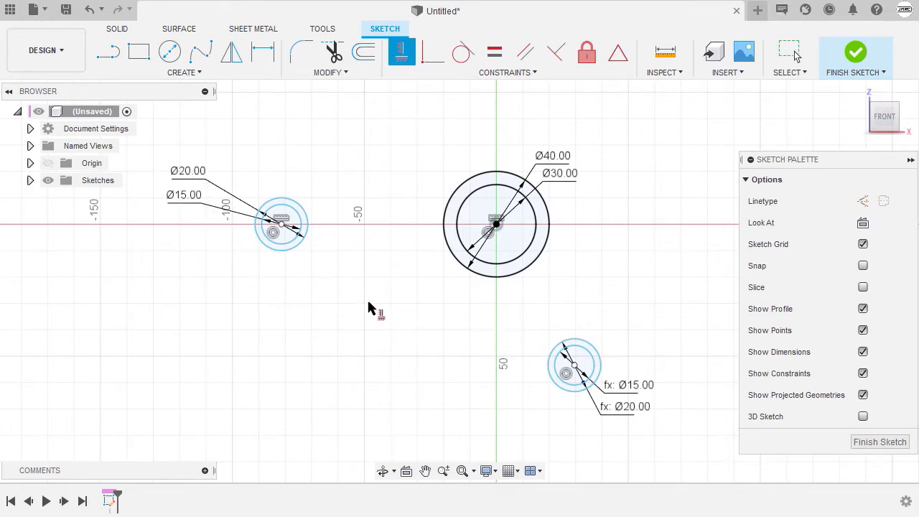
{"action": "key", "text": "Escape"}
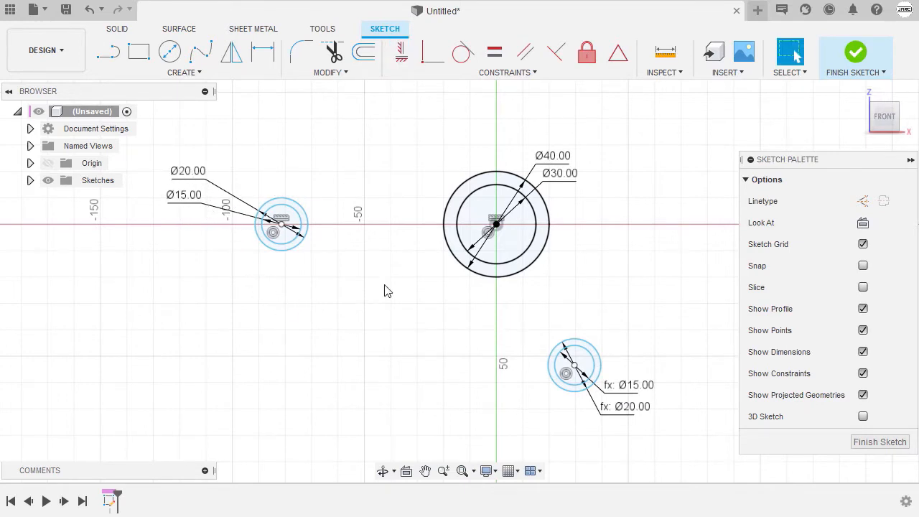
Draw a line from the origin to the centre of the lower-right circles and convert it to a construction line
{"action": "key", "text": "l"}
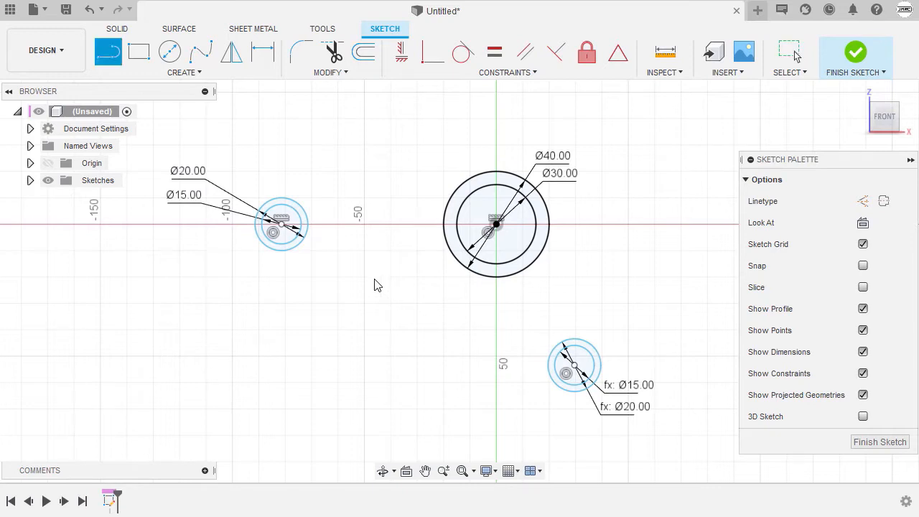
{"action": "left_click", "coordinate": [497, 224]}
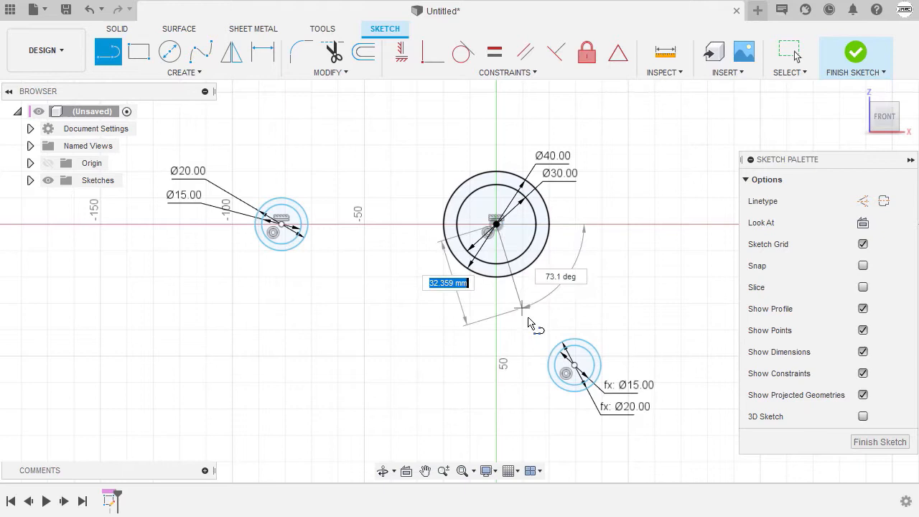
{"action": "left_click", "coordinate": [575, 365]}
{"action": "key", "text": "Escape"}
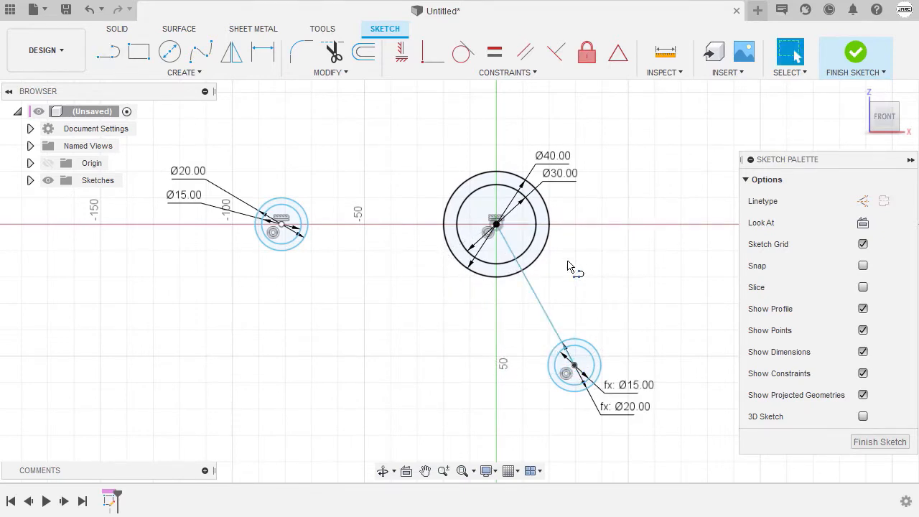
{"action": "left_click", "coordinate": [537, 299]}
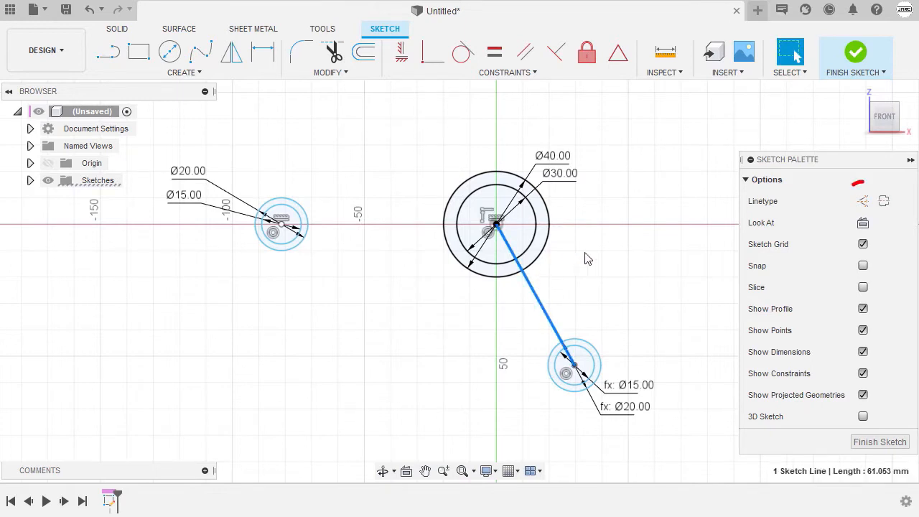
{"action": "key", "text": "x"}
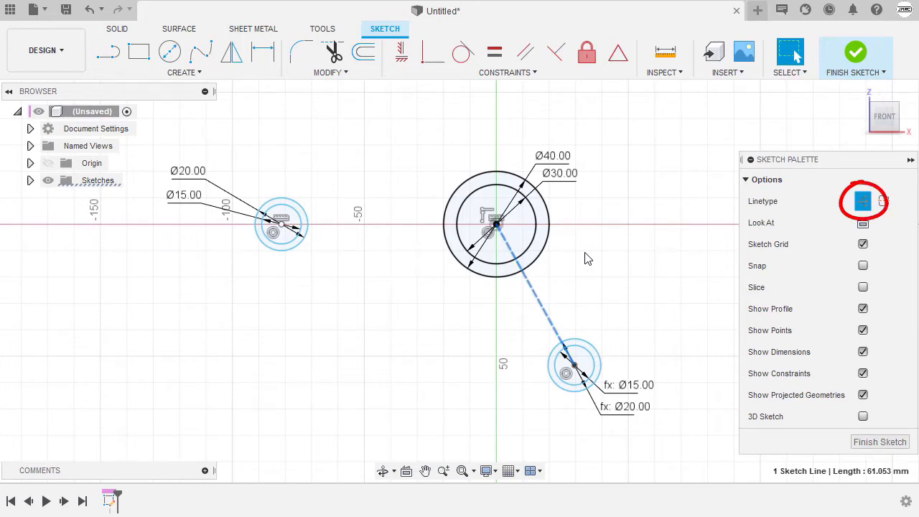
{"action": "left_click", "coordinate": [585, 283]}
Dimension the horizontal distance between the left circles' centre and the origin as 70 mm, placing it below the circles
{"action": "key", "text": "d"}
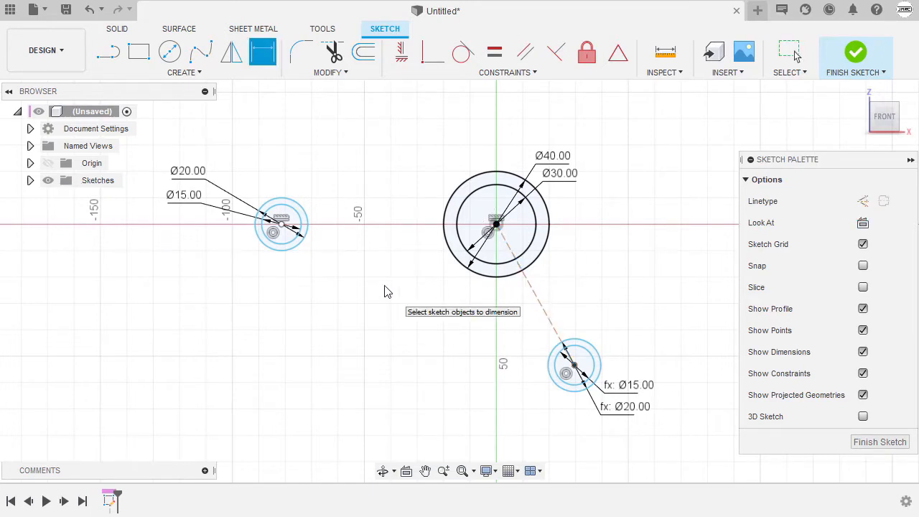
{"action": "middle_click_drag", "start_coordinate": [384, 291], "coordinate": [386, 251]}
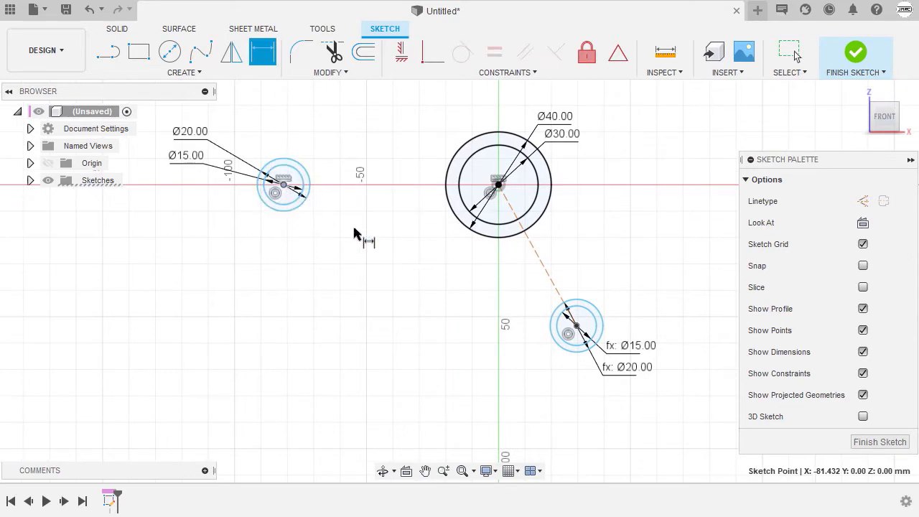
{"action": "left_click", "coordinate": [499, 186]}
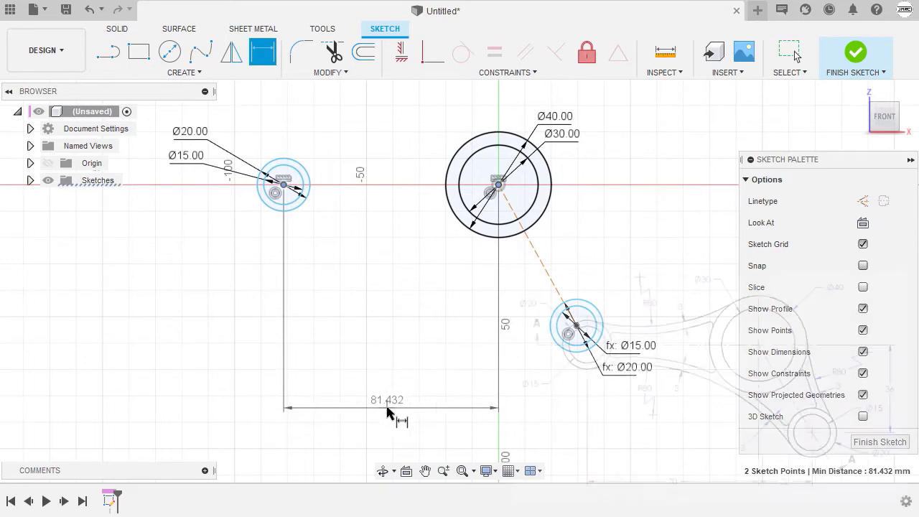
{"action": "left_click", "coordinate": [388, 410]}
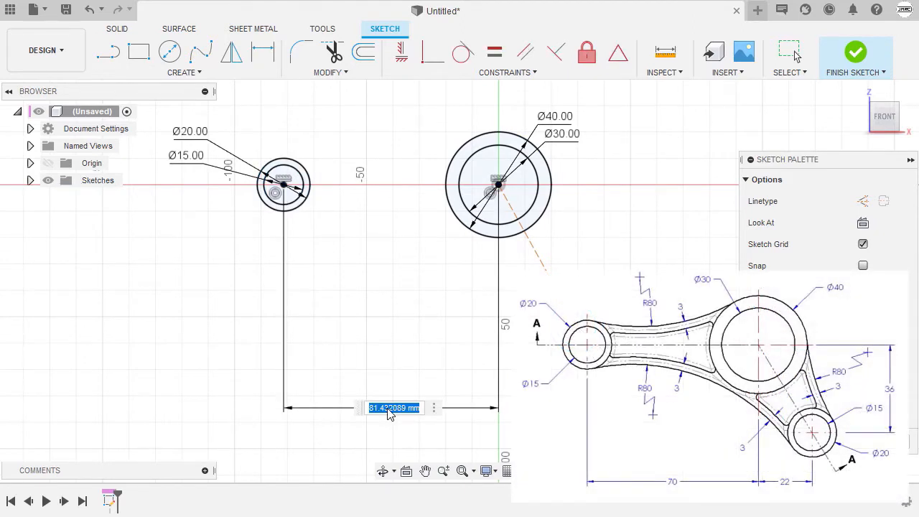
{"action": "type", "text": "70"}
{"action": "key", "text": "Return"}
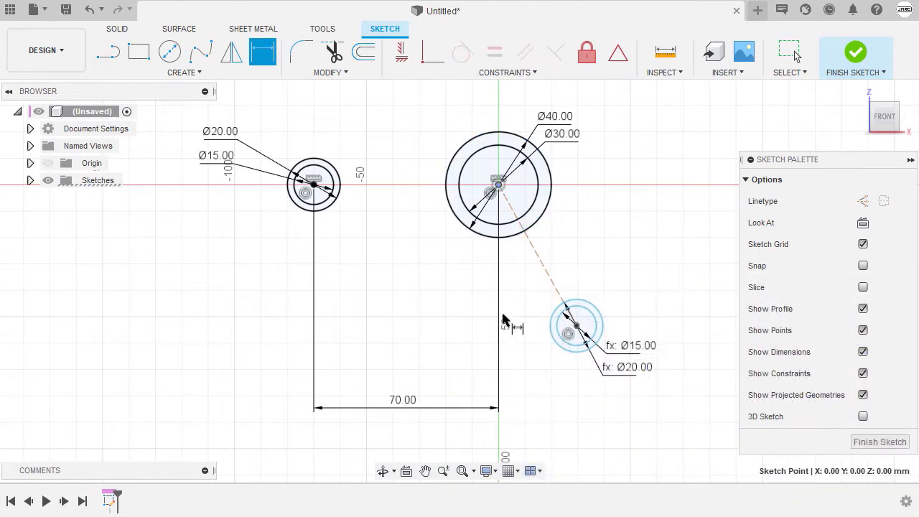
Dimension the horizontal distance from the origin to the lower-right circles' centre as 22 mm
{"action": "left_click", "coordinate": [578, 328]}
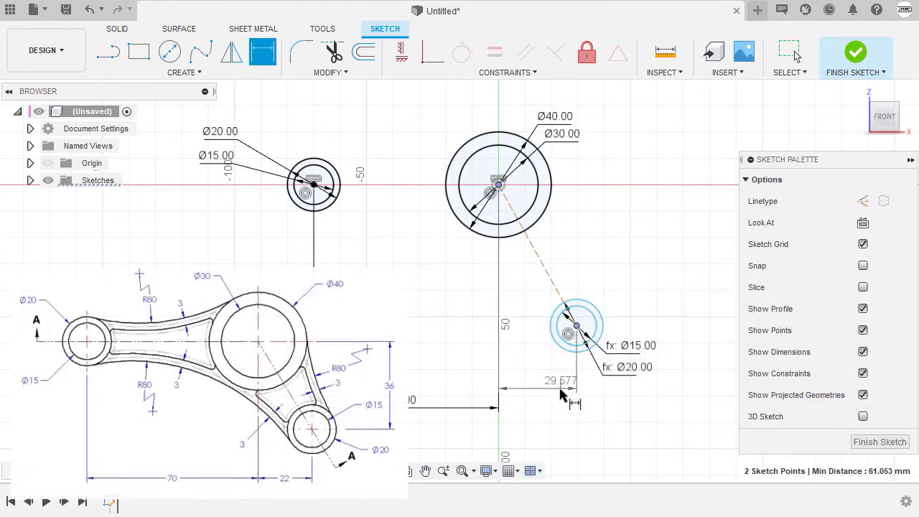
{"action": "left_click", "coordinate": [539, 414]}
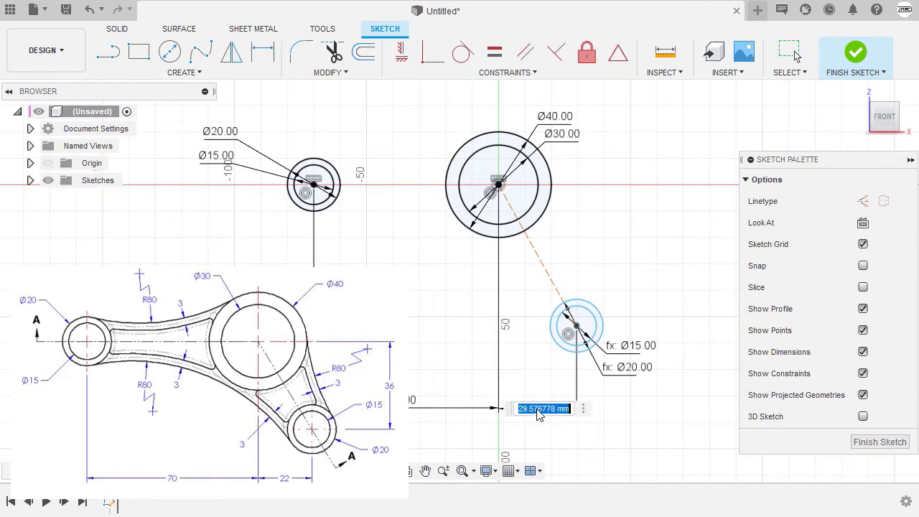
{"action": "type", "text": "22"}
{"action": "key", "text": "Return"}
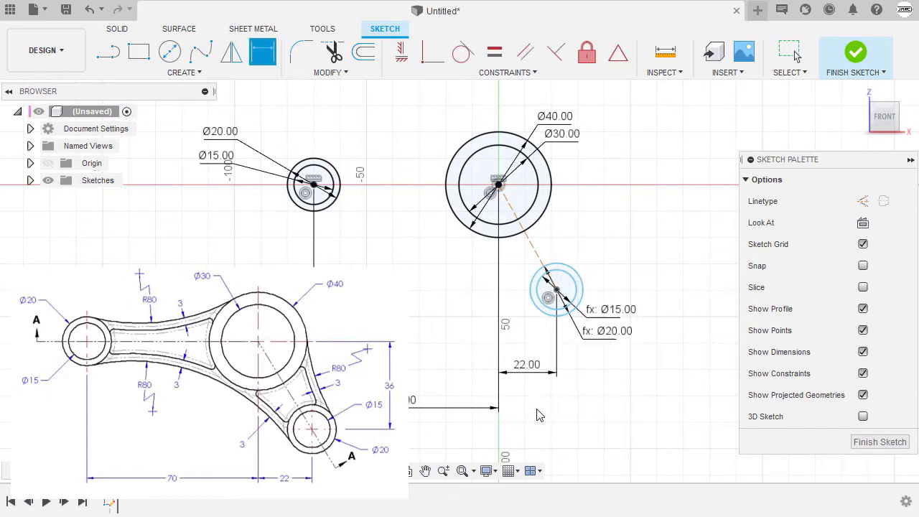
Dimension the vertical distance from the origin to the lower-right circles' centre as 36 mm and end dimensioning
{"action": "middle_click_drag", "start_coordinate": [622, 188], "coordinate": [533, 225]}
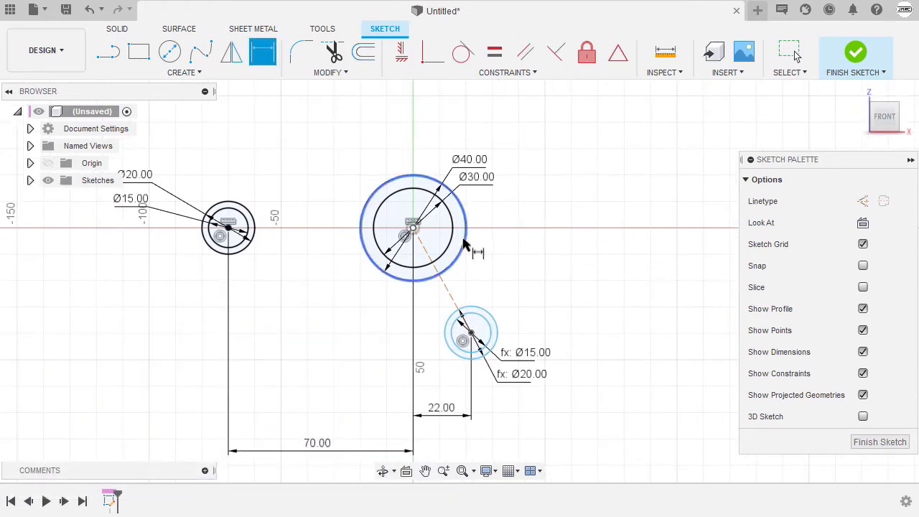
{"action": "left_click", "coordinate": [414, 229]}
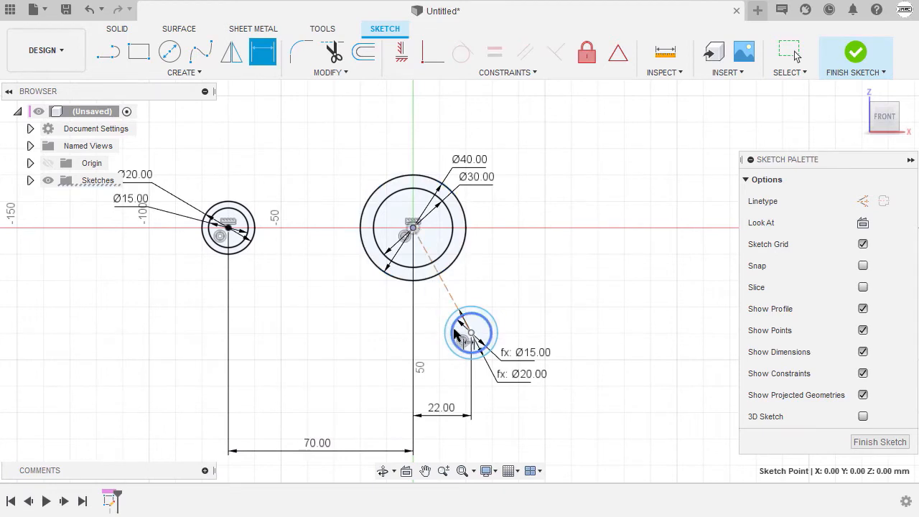
{"action": "left_click", "coordinate": [472, 334], "text": "shift"}
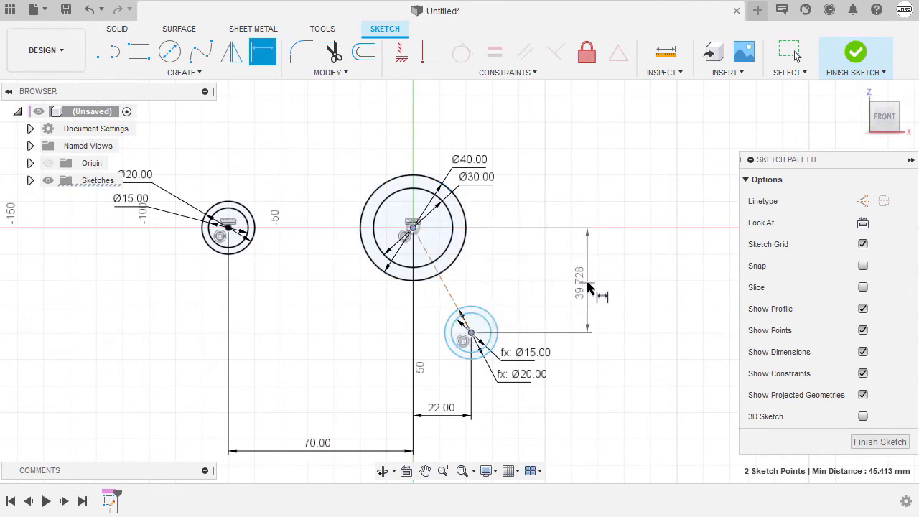
{"action": "left_click", "coordinate": [589, 287]}
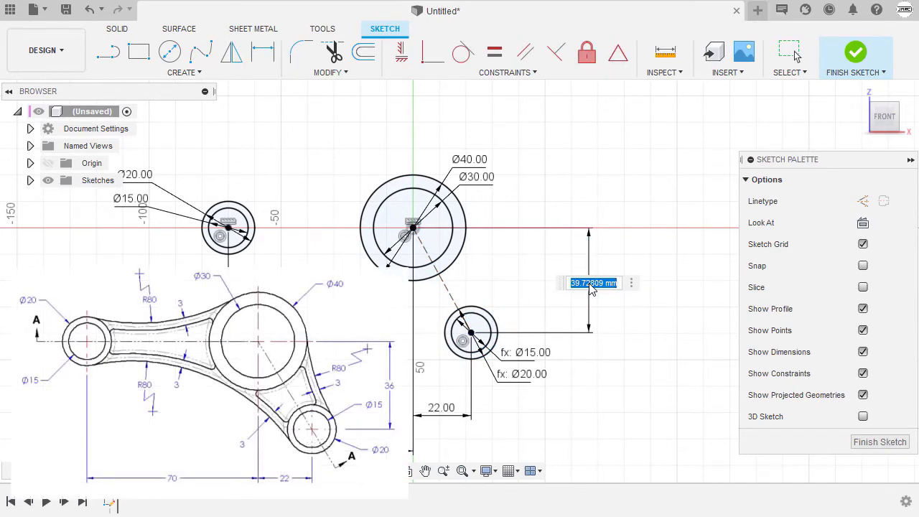
{"action": "type", "text": "36"}
{"action": "key", "text": "Return"}
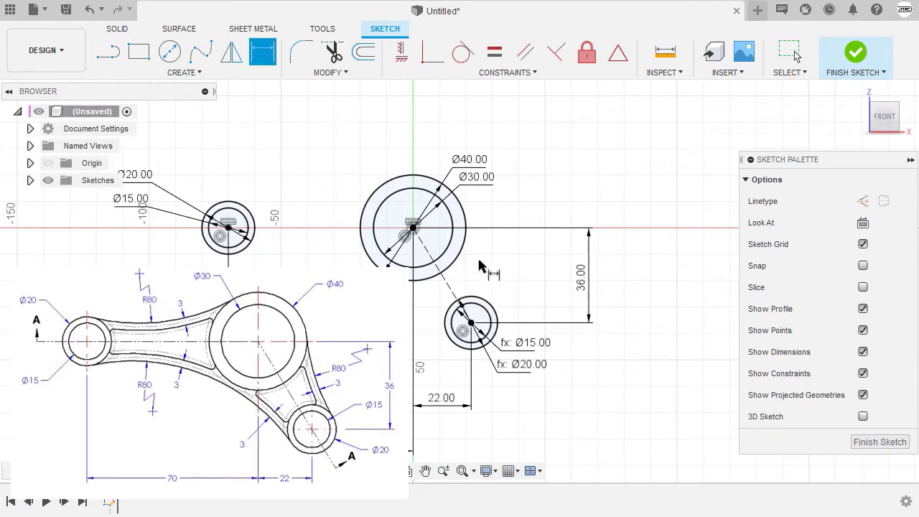
{"action": "scroll", "coordinate": [495, 244], "scroll_direction": "down", "scroll_amount": 2}
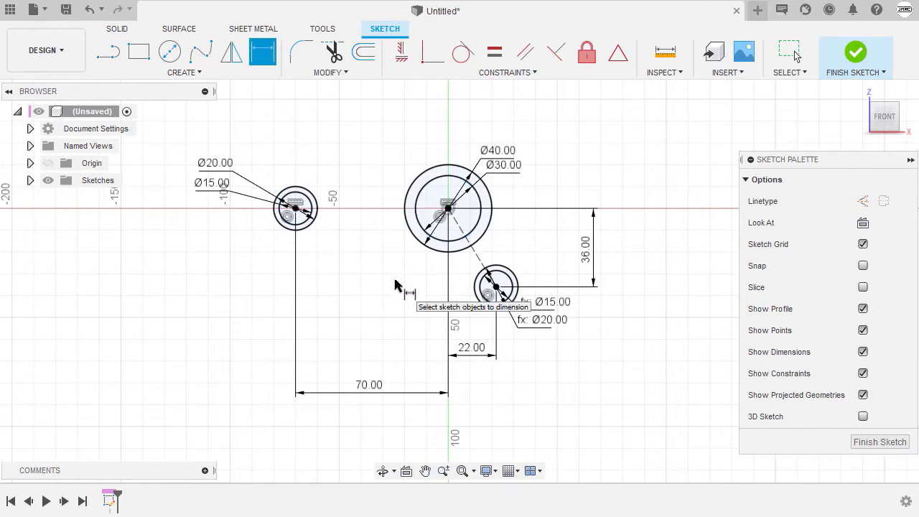
{"action": "key", "text": "Escape"}
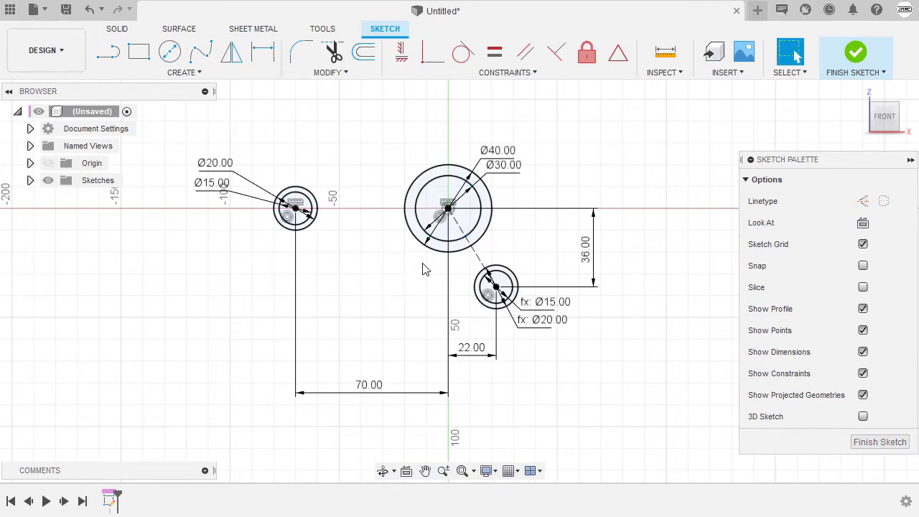
{"action": "left_click", "coordinate": [298, 207]}
{"action": "left_click", "coordinate": [434, 168]}
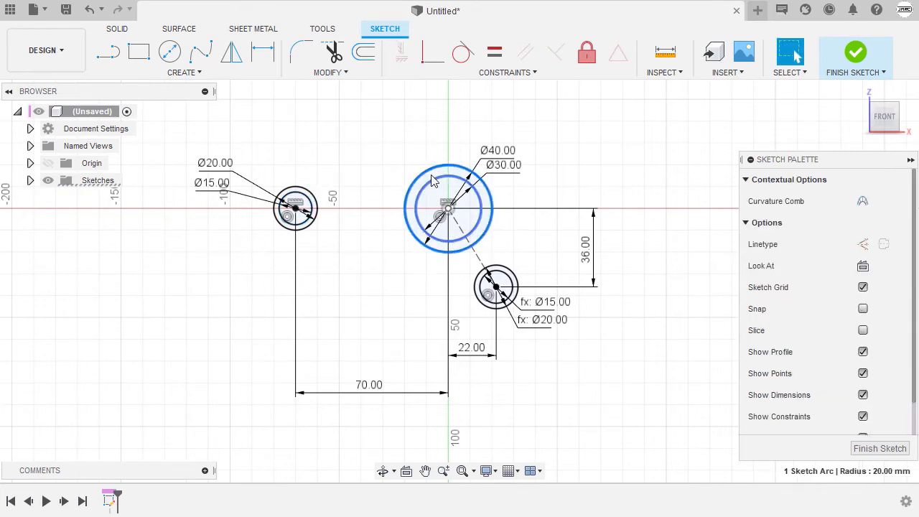
{"action": "left_click", "coordinate": [433, 180]}
{"action": "left_click", "coordinate": [507, 273]}
{"action": "left_click", "coordinate": [515, 277]}
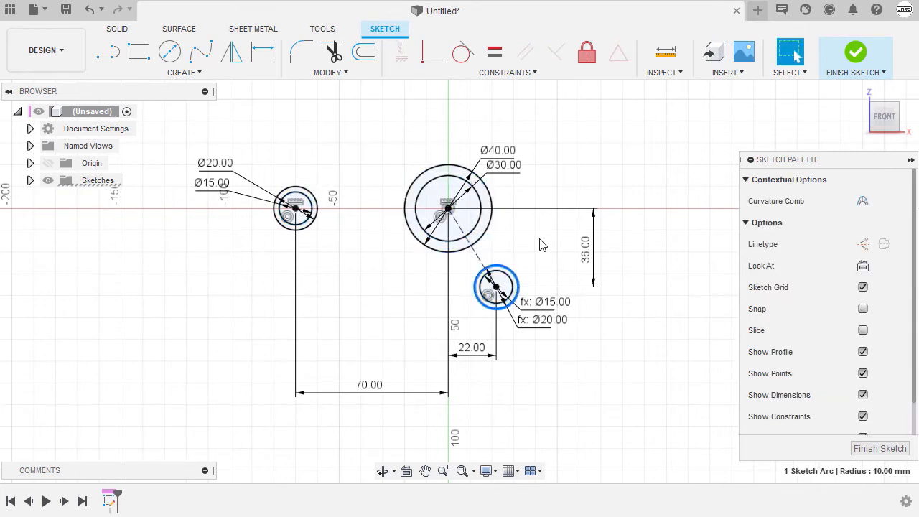
{"action": "left_click", "coordinate": [541, 242]}
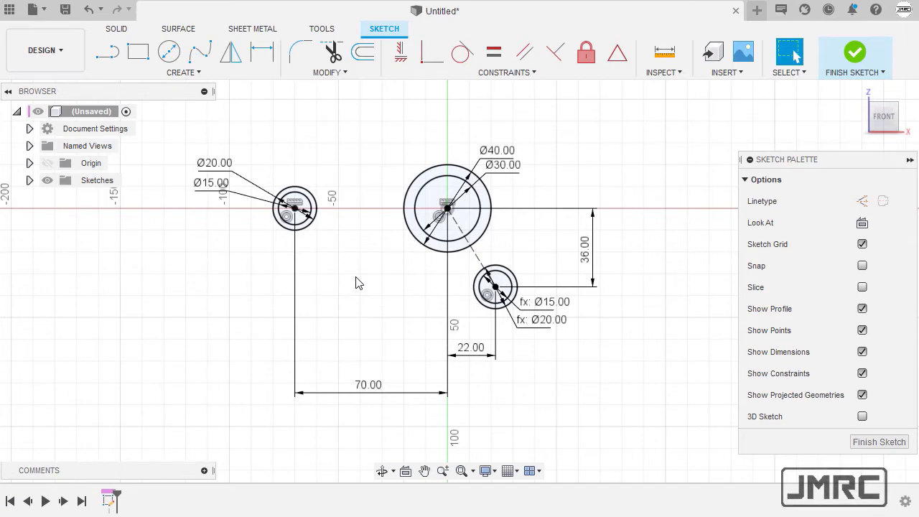
Draw a three-point arc of about 254 mm radius from the top of the left outer circle to the upper-left edge of the central outer circle
{"action": "key", "text": "s"}
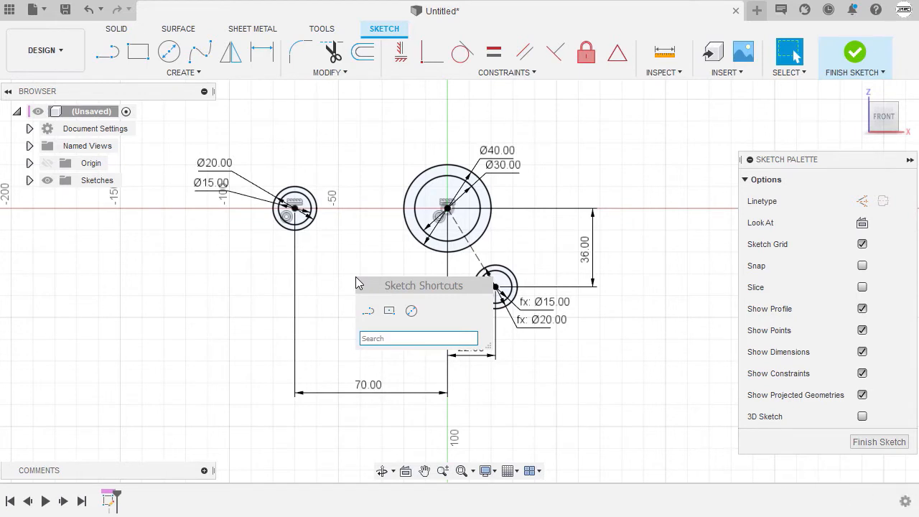
{"action": "type", "text": "arc"}
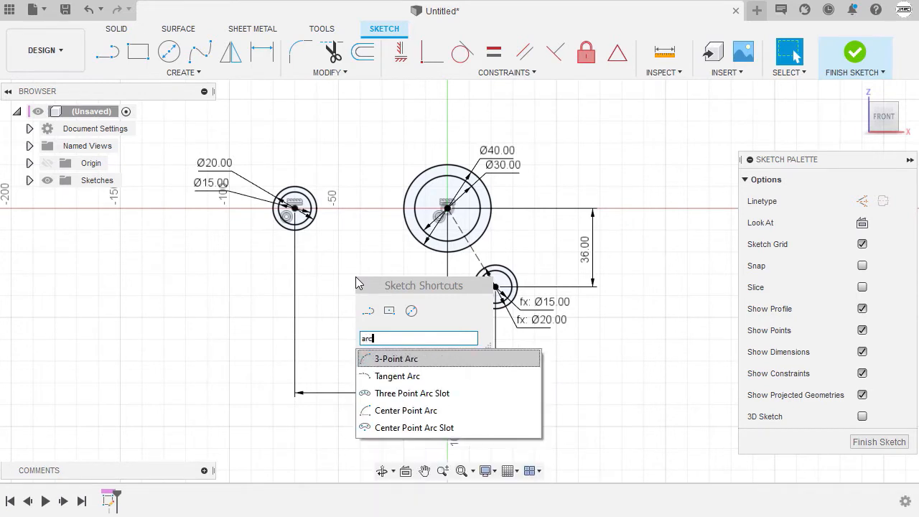
{"action": "left_click", "coordinate": [457, 361]}
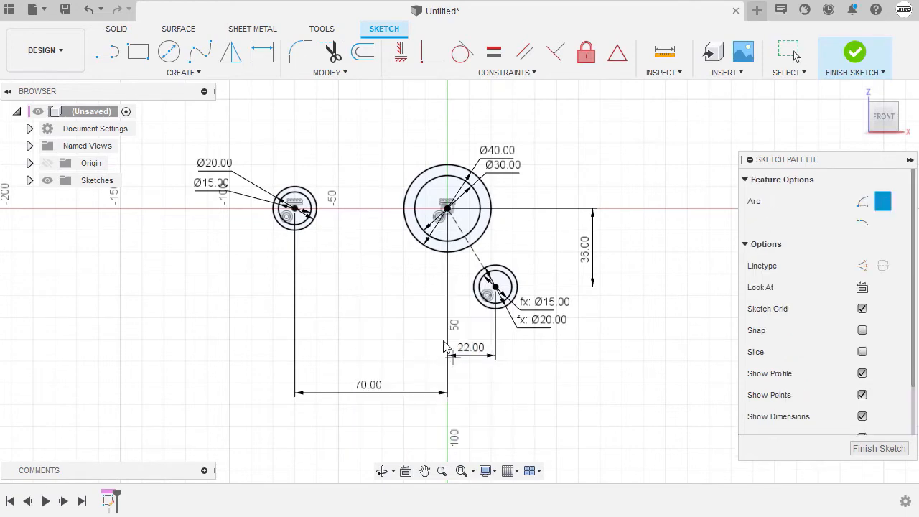
{"action": "scroll", "coordinate": [344, 179], "scroll_direction": "up", "scroll_amount": 3}
{"action": "middle_click_drag", "start_coordinate": [363, 177], "coordinate": [316, 204]}
{"action": "left_click", "coordinate": [188, 225]}
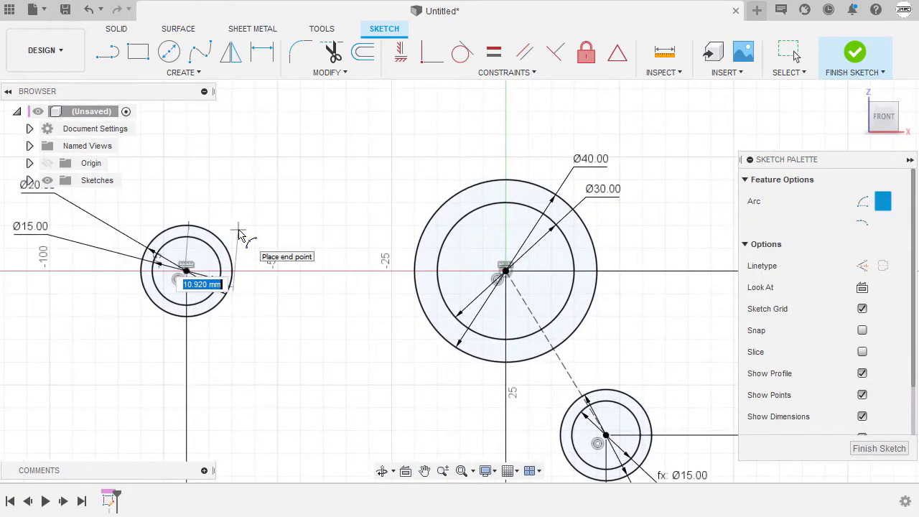
{"action": "left_click", "coordinate": [482, 186]}
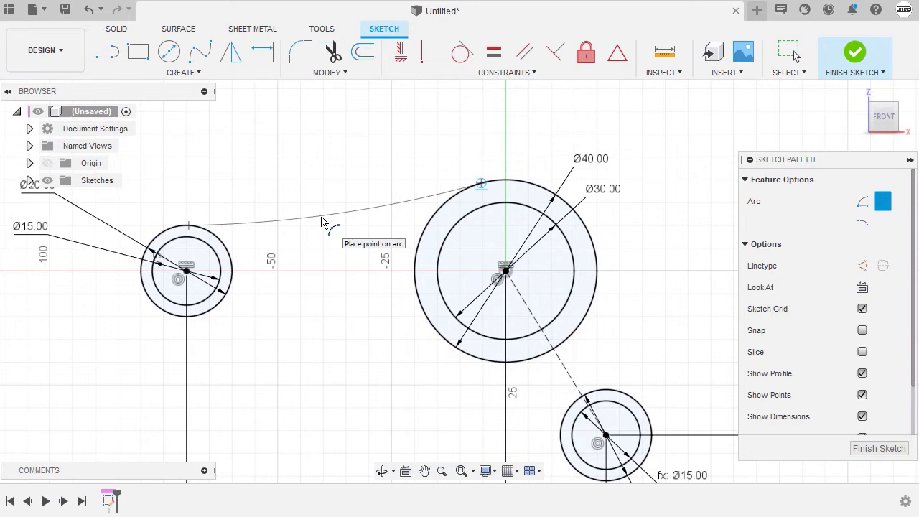
{"action": "left_click", "coordinate": [322, 221]}
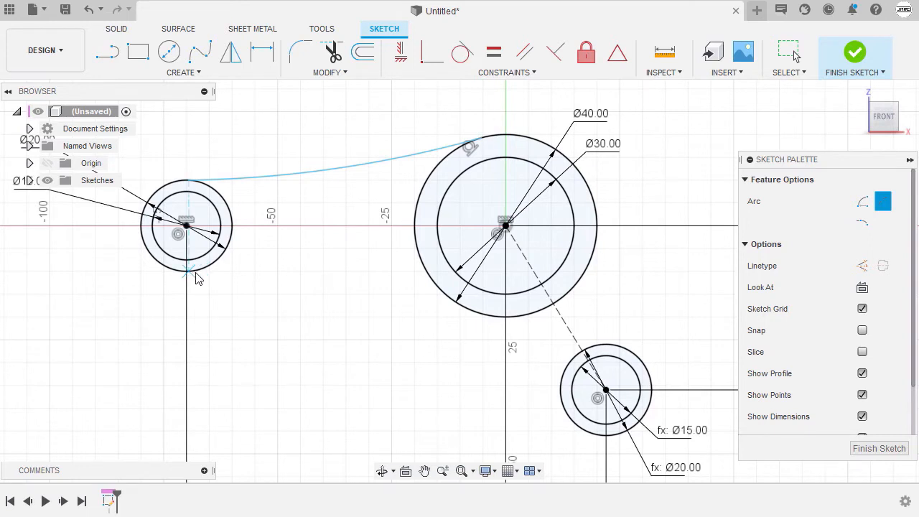
Draw a three-point arc of about 88 mm radius bowing upward from the bottom of the left outer circle to the lower-right outer circle's lower-left edge
{"action": "left_click", "coordinate": [197, 274]}
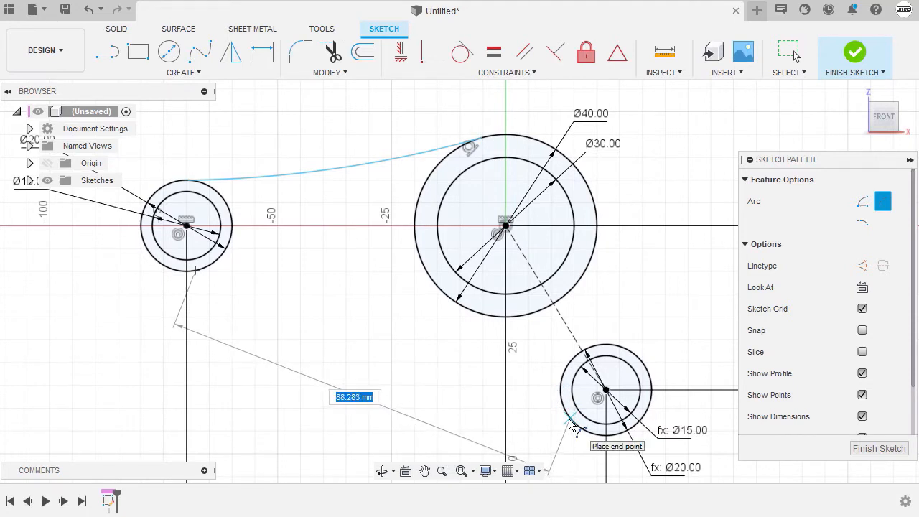
{"action": "left_click", "coordinate": [569, 422]}
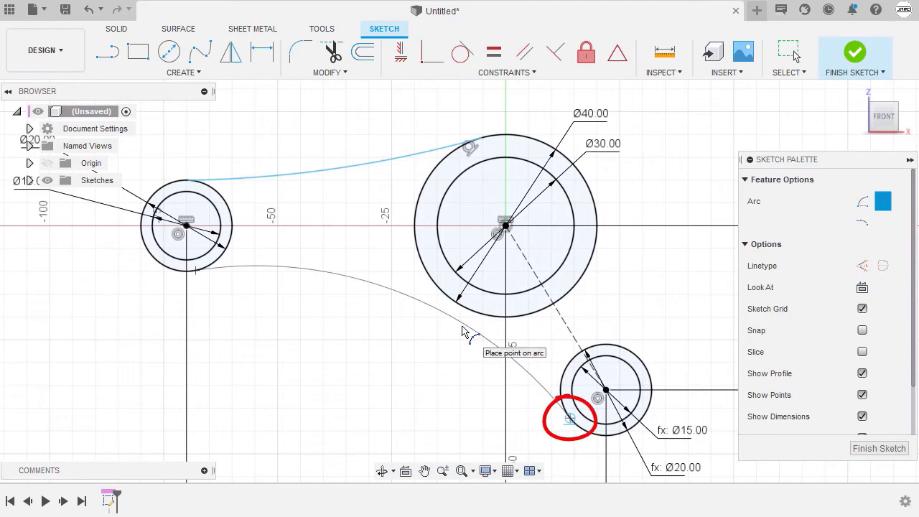
{"action": "left_click", "coordinate": [463, 329]}
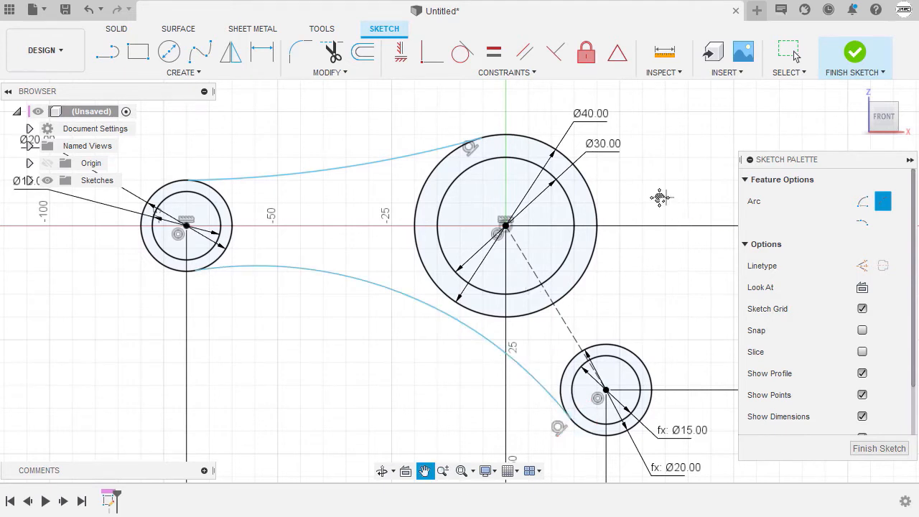
Draw a nearly straight three-point arc joining the right edges of the central and lower-right outer circles, and end the arc command
{"action": "middle_click_drag", "start_coordinate": [665, 198], "coordinate": [589, 210]}
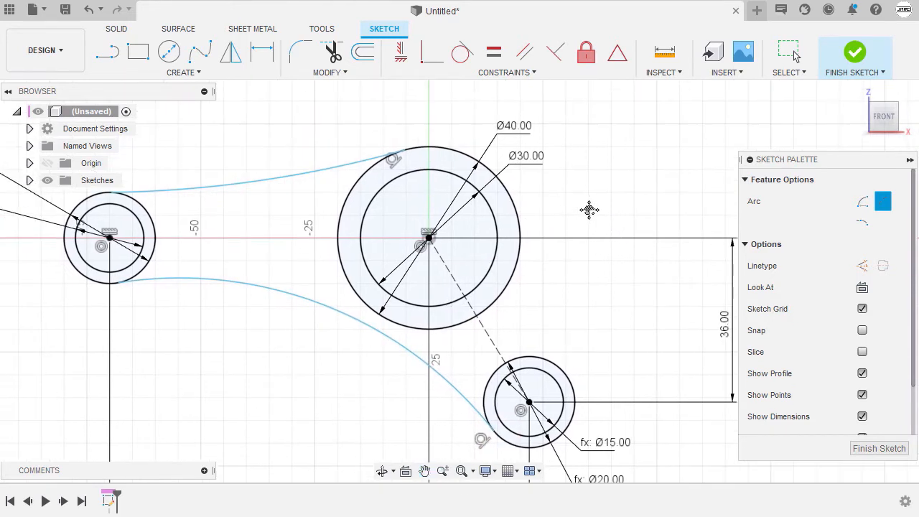
{"action": "left_click", "coordinate": [517, 216]}
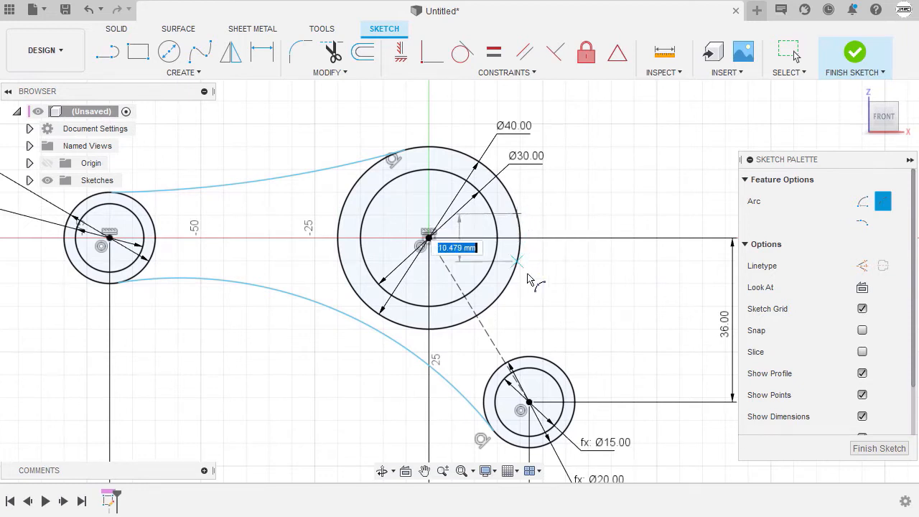
{"action": "left_click", "coordinate": [567, 375]}
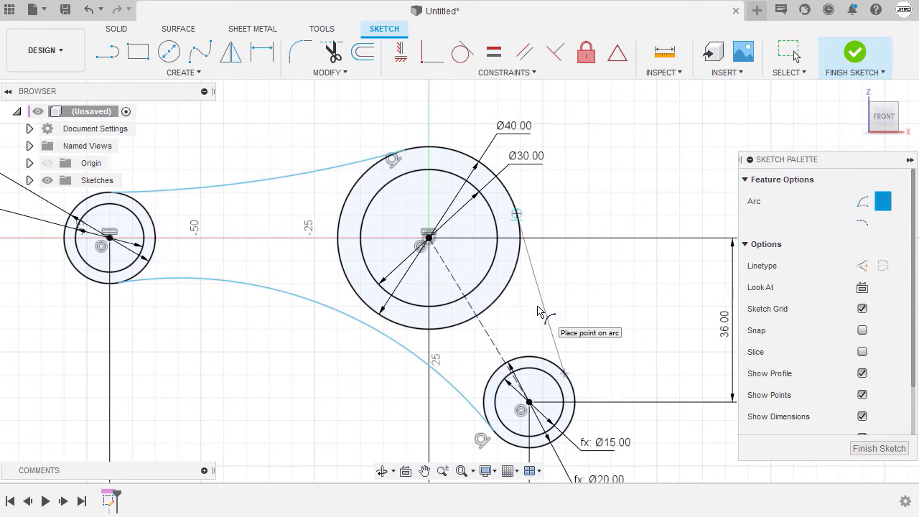
{"action": "left_click", "coordinate": [542, 310]}
{"action": "scroll", "coordinate": [575, 277], "scroll_direction": "down", "scroll_amount": 2}
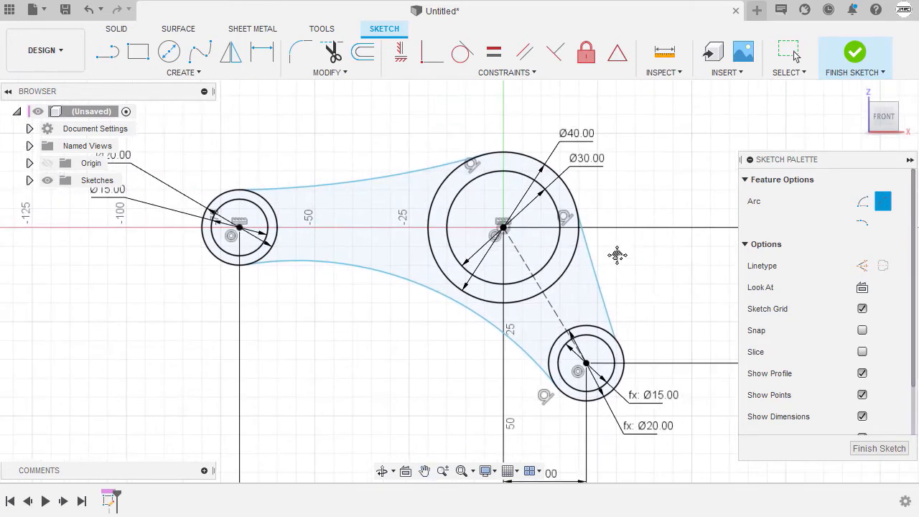
{"action": "key", "text": "Escape"}
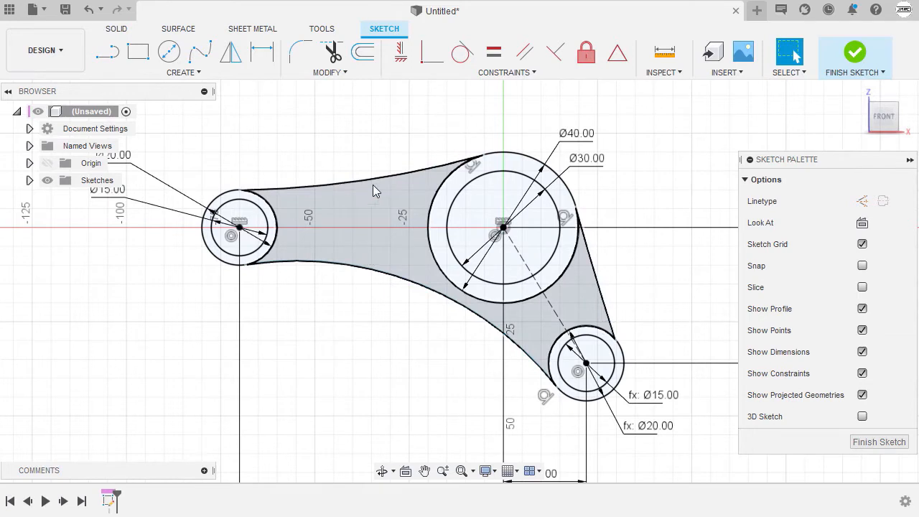
Make the upper and lower connecting arcs tangent to the left 20 mm circle
{"action": "left_click", "coordinate": [462, 56]}
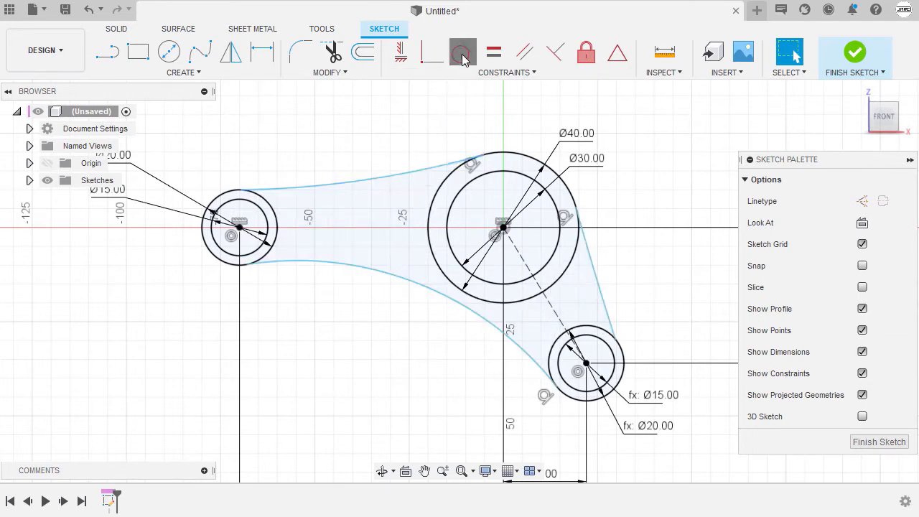
{"action": "left_click", "coordinate": [342, 185]}
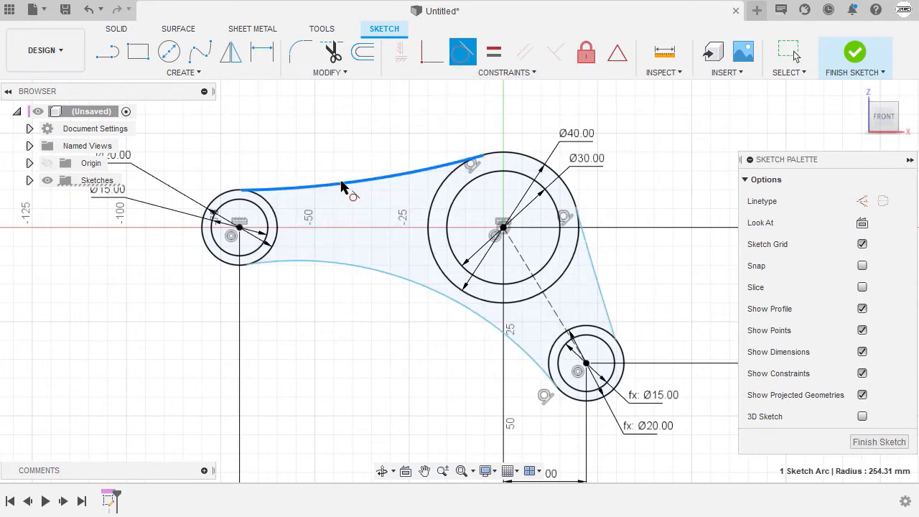
{"action": "left_click", "coordinate": [223, 196]}
{"action": "left_click", "coordinate": [306, 264]}
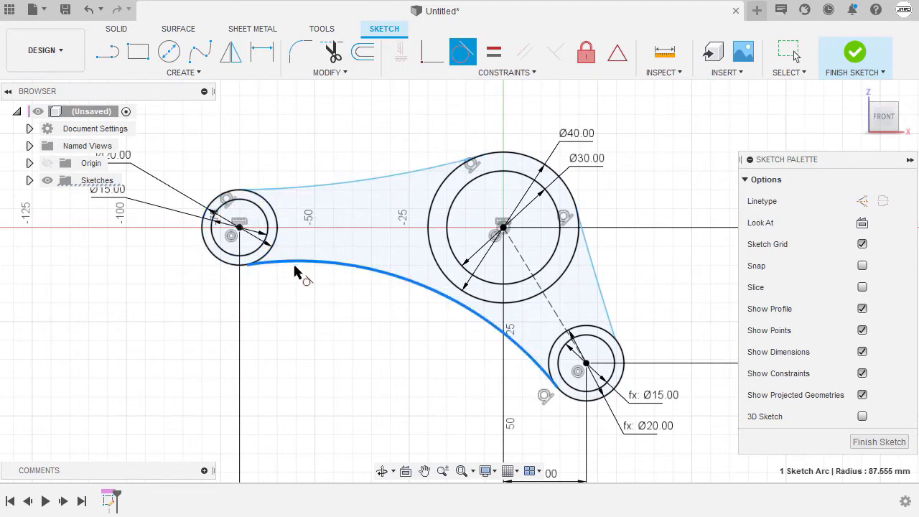
{"action": "left_click", "coordinate": [229, 271]}
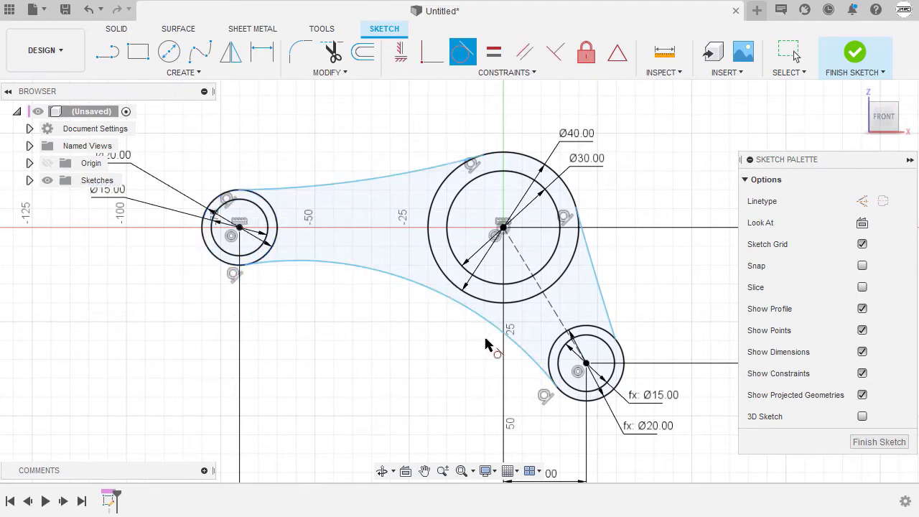
Make the right connecting arc tangent to the lower-right 20 mm circle and end the tangent constraint
{"action": "left_click", "coordinate": [603, 306]}
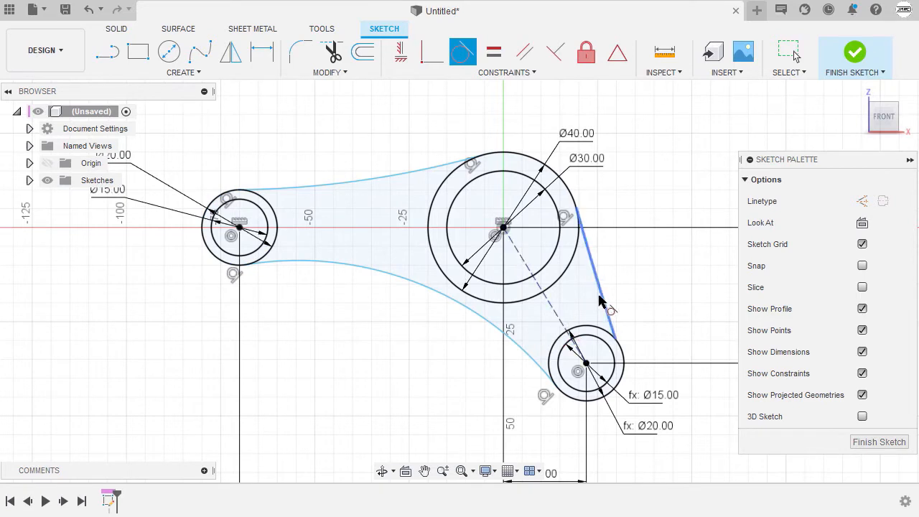
{"action": "left_click", "coordinate": [625, 359]}
{"action": "scroll", "coordinate": [614, 251], "scroll_direction": "down", "scroll_amount": 1}
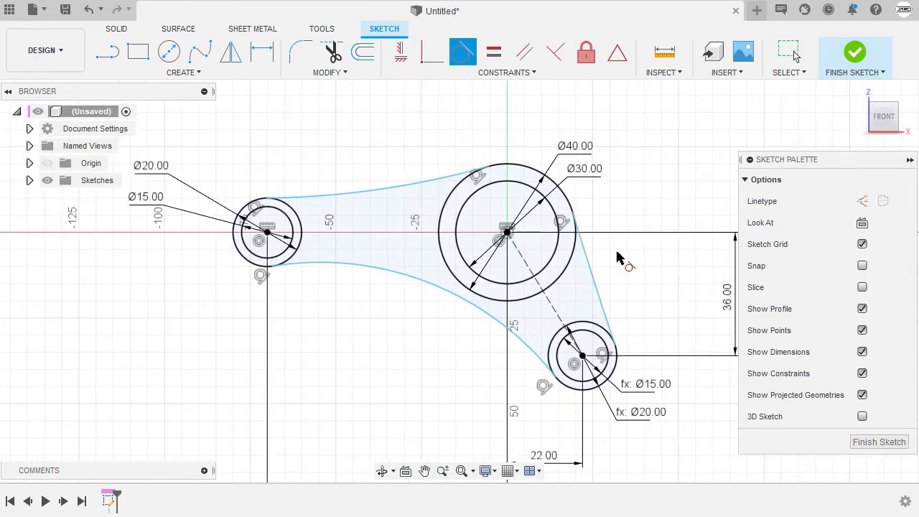
{"action": "key", "text": "Escape"}
{"action": "scroll", "coordinate": [617, 253], "scroll_direction": "down", "scroll_amount": 1}
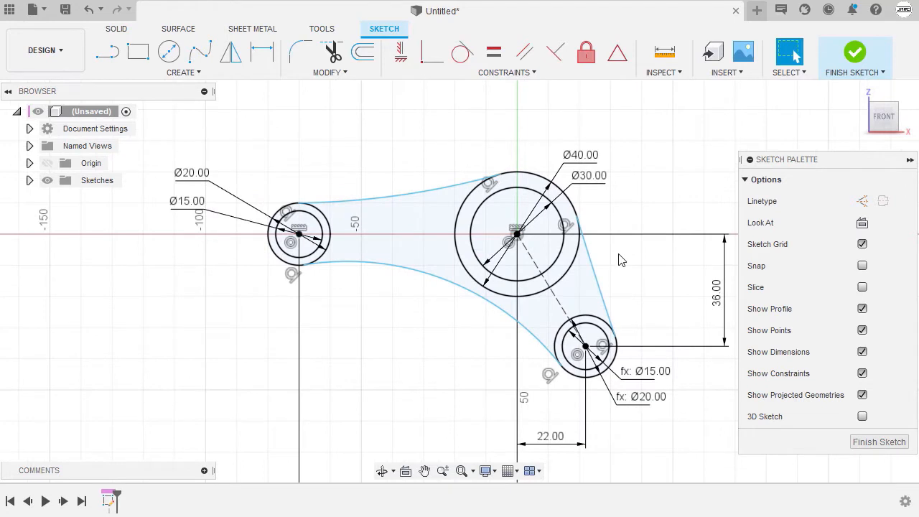
Dimension the upper connecting arc's radius as 80 mm, placing the dimension above the arc
{"action": "key", "text": "d"}
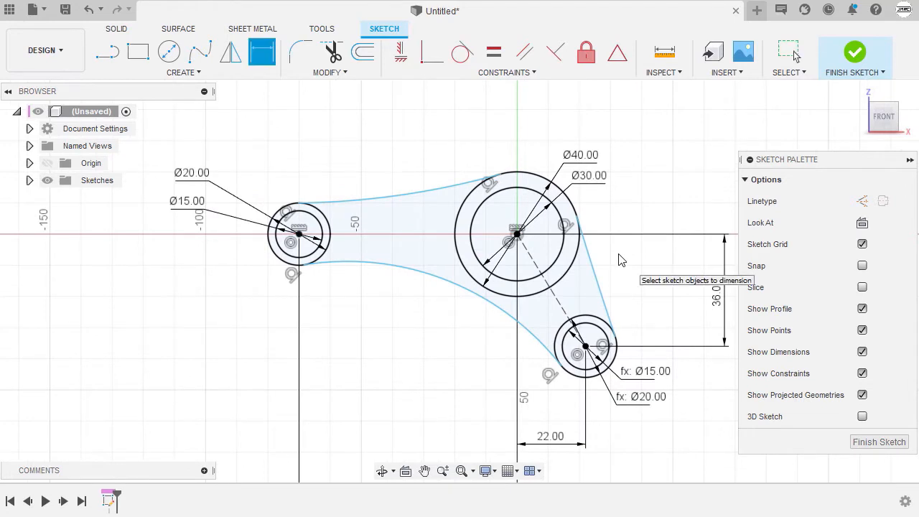
{"action": "left_click", "coordinate": [403, 201]}
{"action": "left_click", "coordinate": [395, 138]}
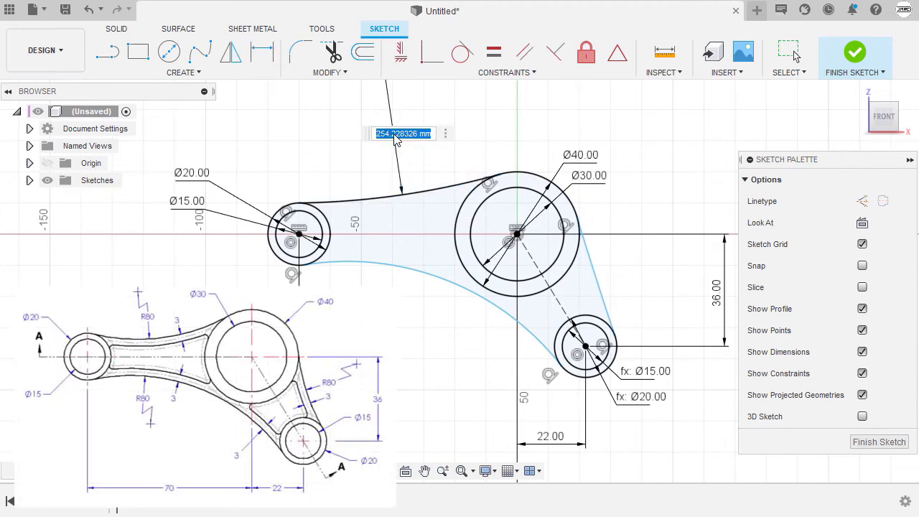
{"action": "type", "text": "80"}
{"action": "key", "text": "Return"}
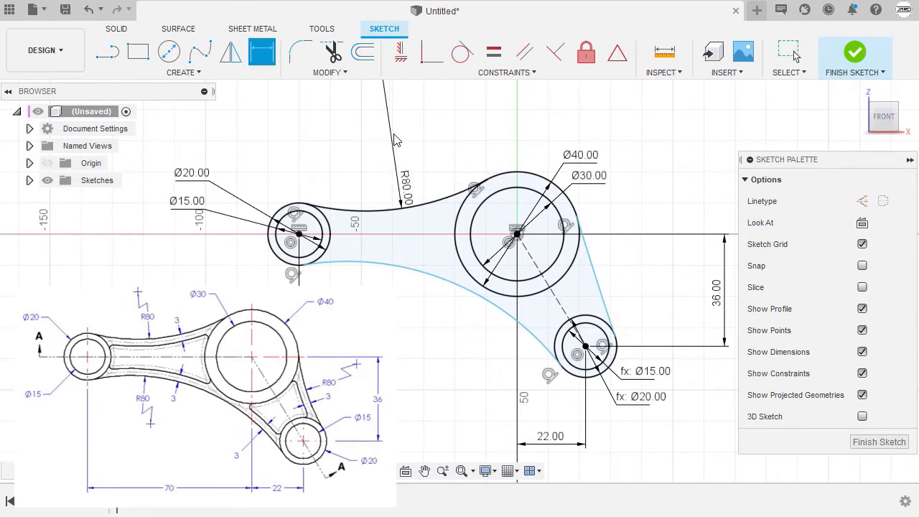
{"action": "key", "text": "Escape"}
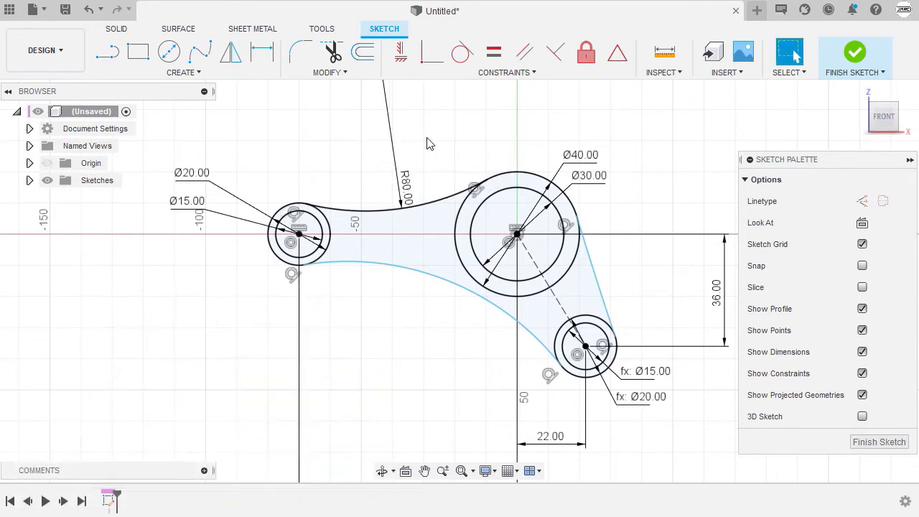
Apply an Equal constraint between the upper 80 mm radius arc and the long lower connecting arc
{"action": "left_click", "coordinate": [454, 281]}
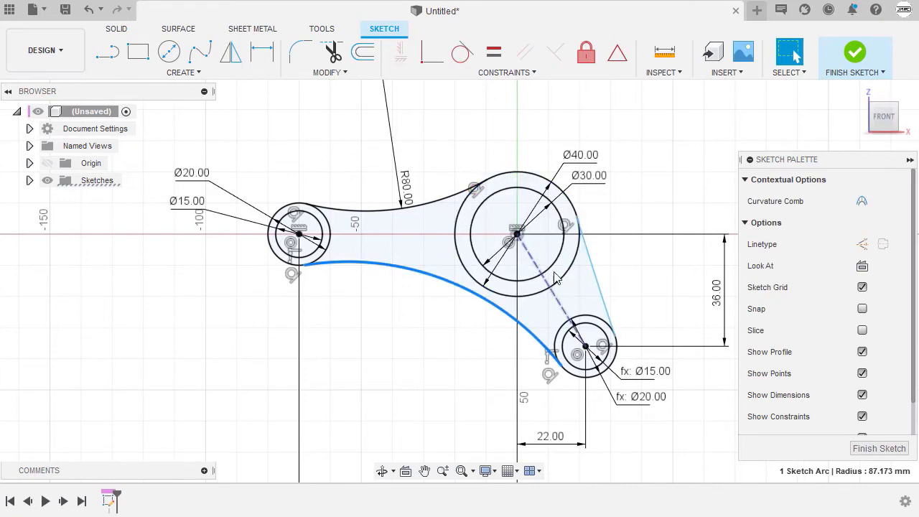
{"action": "left_click", "coordinate": [624, 256]}
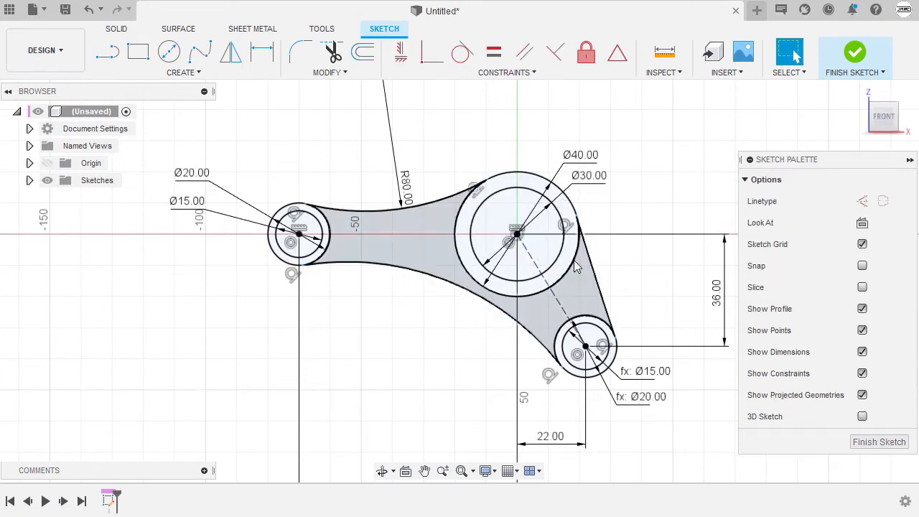
{"action": "left_click", "coordinate": [424, 208]}
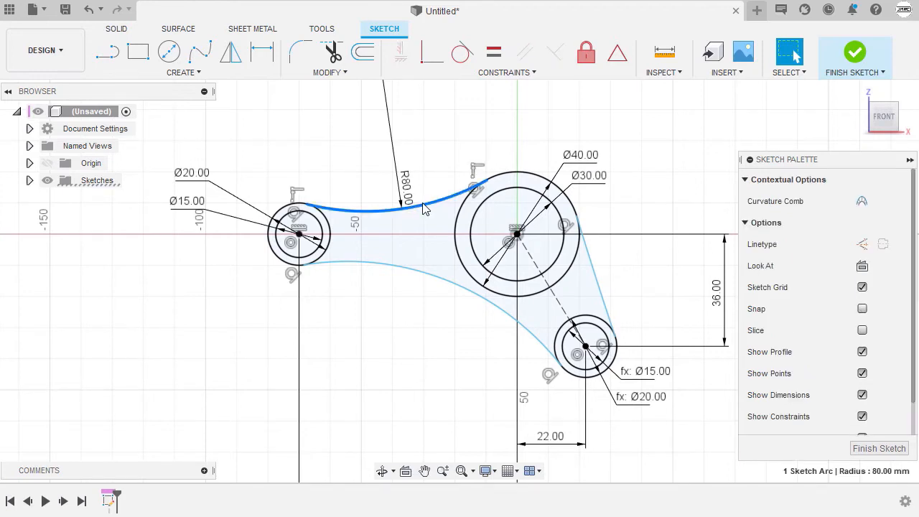
{"action": "left_click", "coordinate": [410, 275], "text": "shift"}
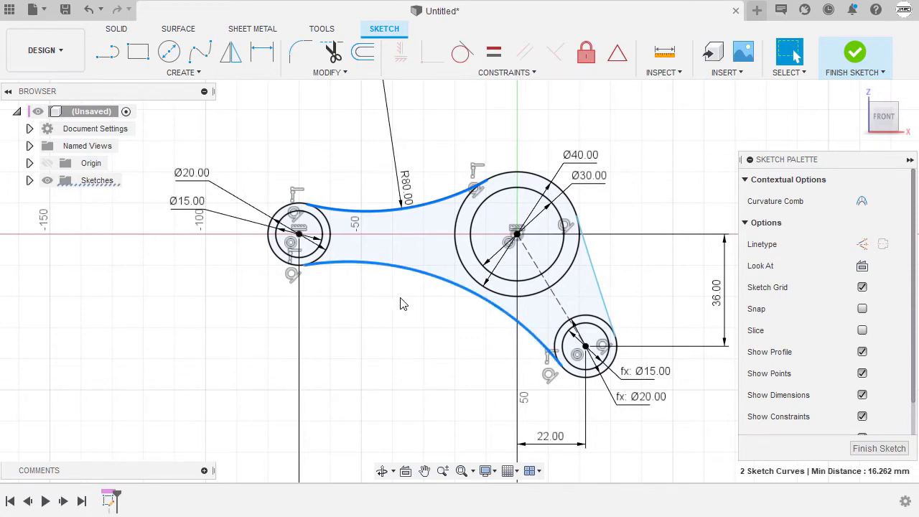
{"action": "right_click", "coordinate": [402, 304]}
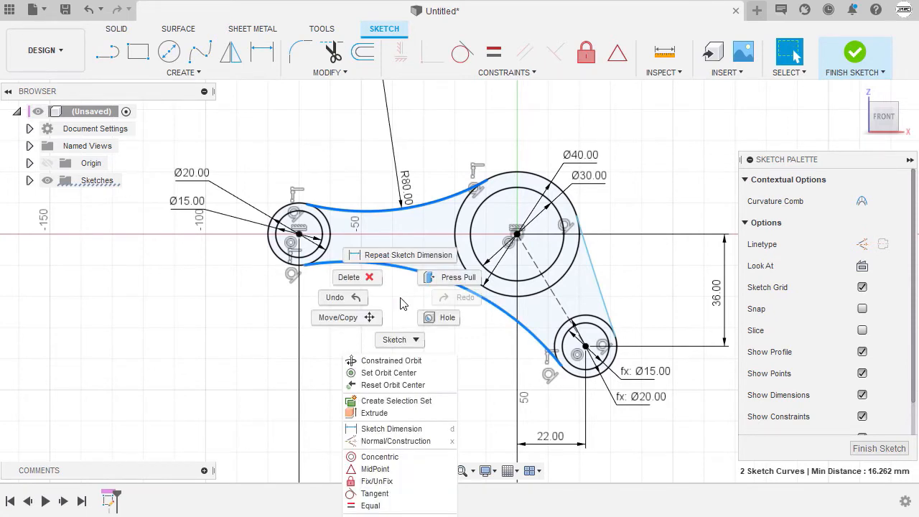
{"action": "right_click", "coordinate": [432, 97]}
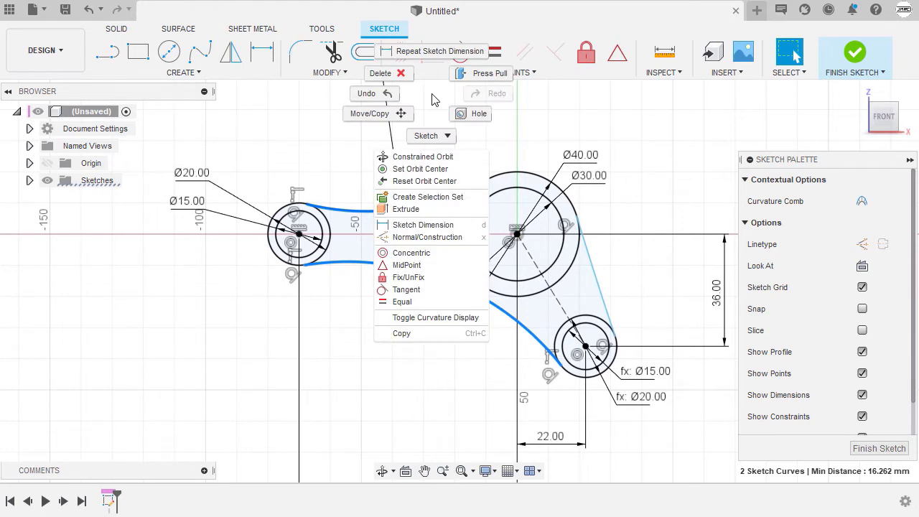
{"action": "left_click", "coordinate": [434, 303]}
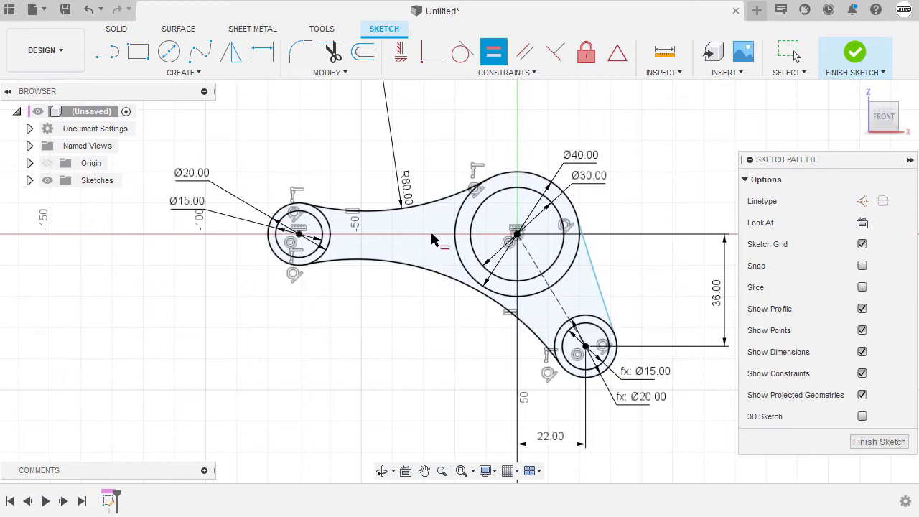
Apply an Equal constraint between the upper 80 mm radius arc and the right connecting arc, and end the constraint
{"action": "left_click", "coordinate": [430, 209]}
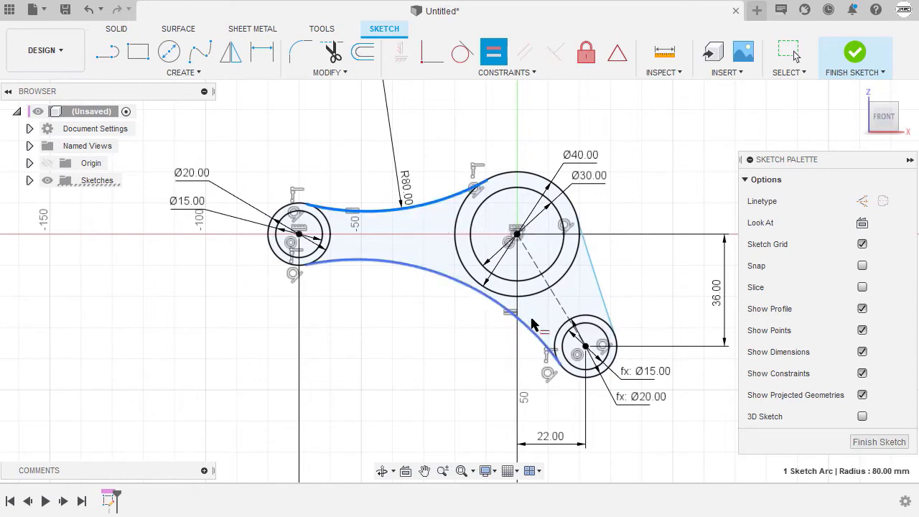
{"action": "left_click", "coordinate": [594, 280], "text": "shift"}
{"action": "left_click", "coordinate": [624, 263]}
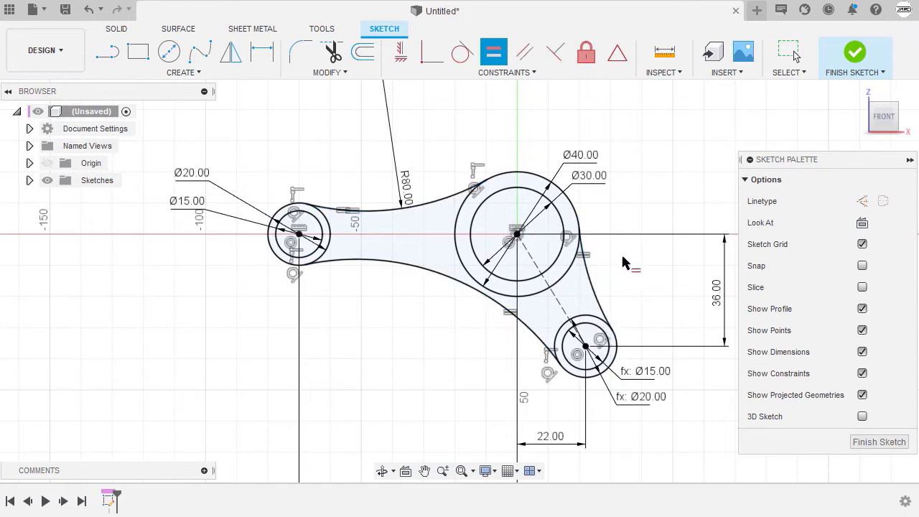
{"action": "key", "text": "Escape"}
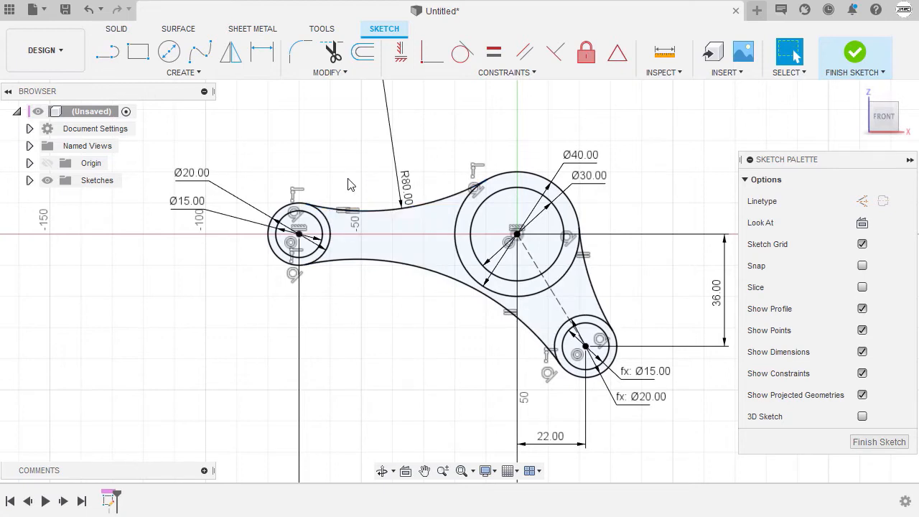
Offset only the upper R80 connecting arc 3 mm toward the inside of the arm, with chain selection turned off
{"action": "key", "text": "o"}
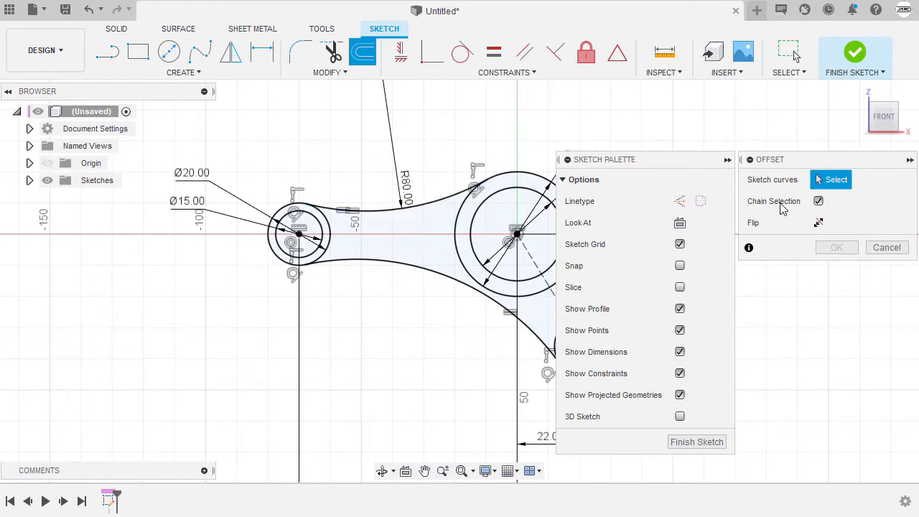
{"action": "left_click", "coordinate": [818, 202]}
{"action": "left_click", "coordinate": [426, 207]}
{"action": "scroll", "coordinate": [426, 224], "scroll_direction": "up", "scroll_amount": 2}
{"action": "middle_click_drag", "start_coordinate": [425, 226], "coordinate": [330, 221]}
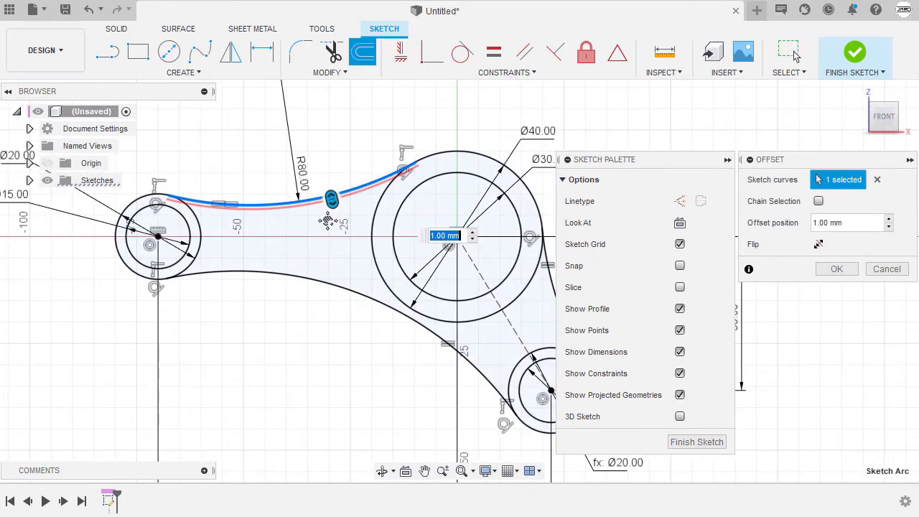
{"action": "left_click_drag", "start_coordinate": [332, 200], "coordinate": [334, 210]}
{"action": "key", "text": "Return"}
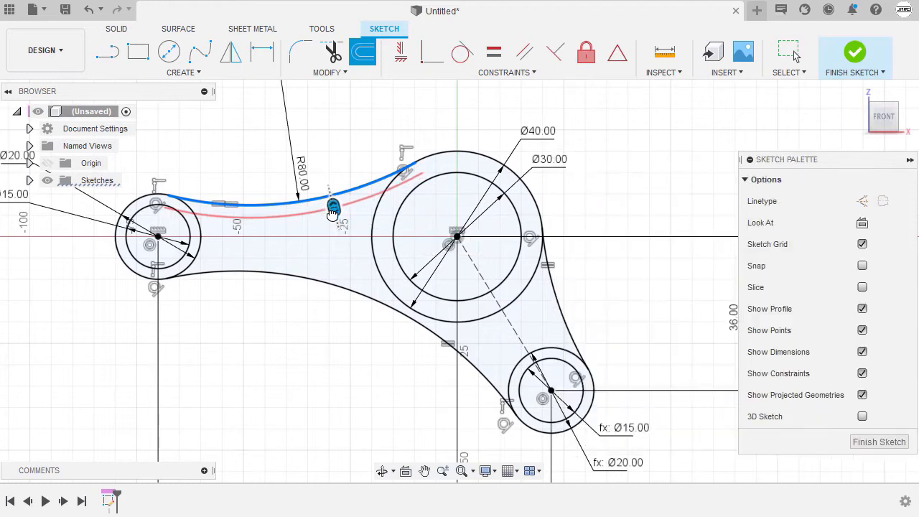
{"action": "right_click", "coordinate": [282, 305]}
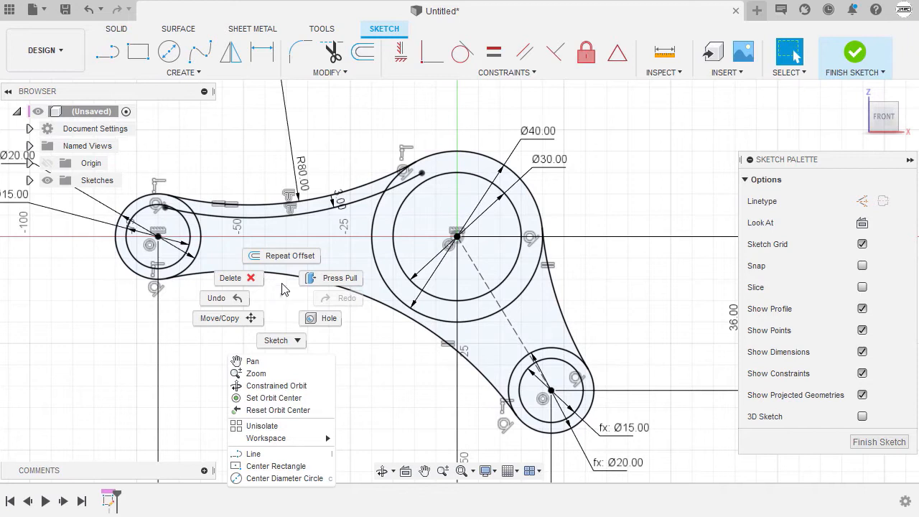
{"action": "left_click", "coordinate": [283, 257]}
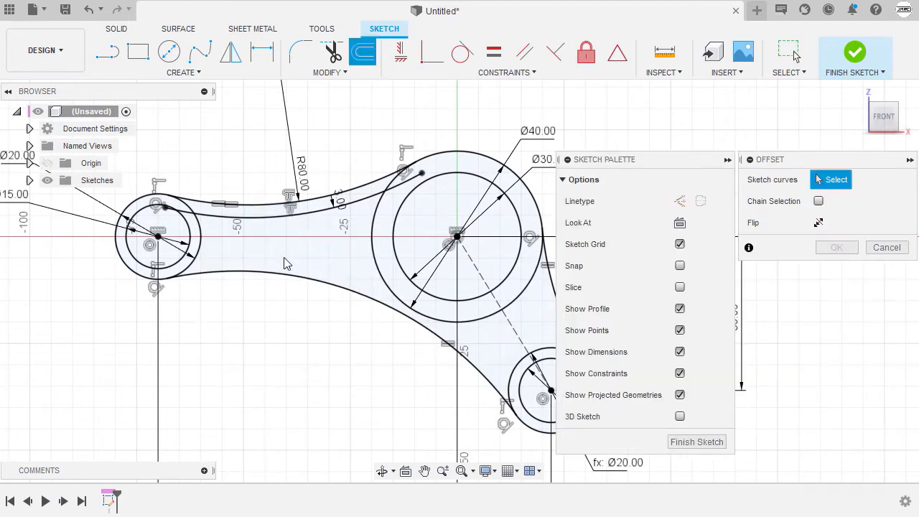
{"action": "left_click", "coordinate": [293, 282]}
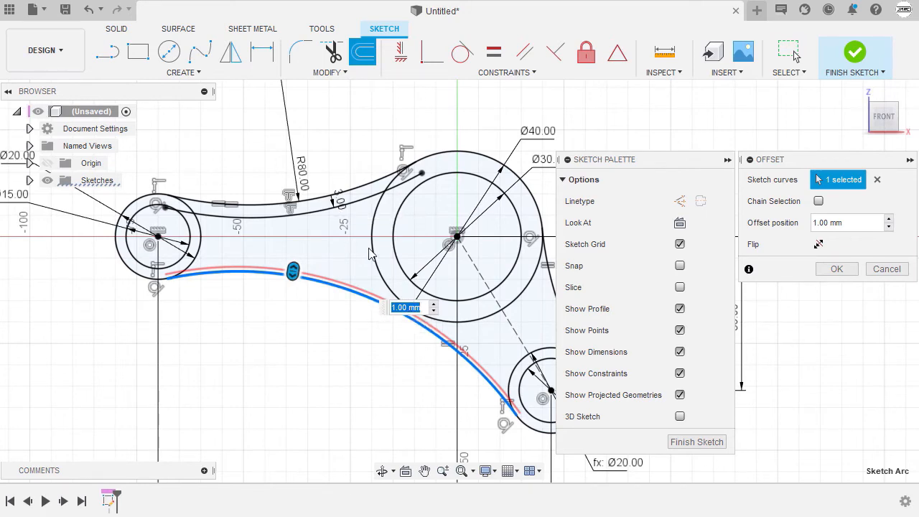
{"action": "scroll", "coordinate": [344, 206], "scroll_direction": "up", "scroll_amount": 5}
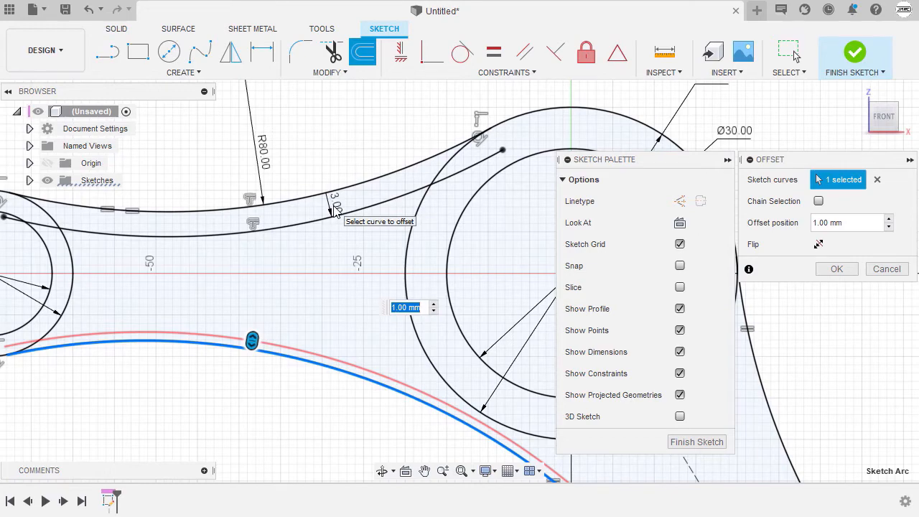
{"action": "scroll", "coordinate": [339, 244], "scroll_direction": "down", "scroll_amount": 2}
{"action": "left_click", "coordinate": [837, 271]}
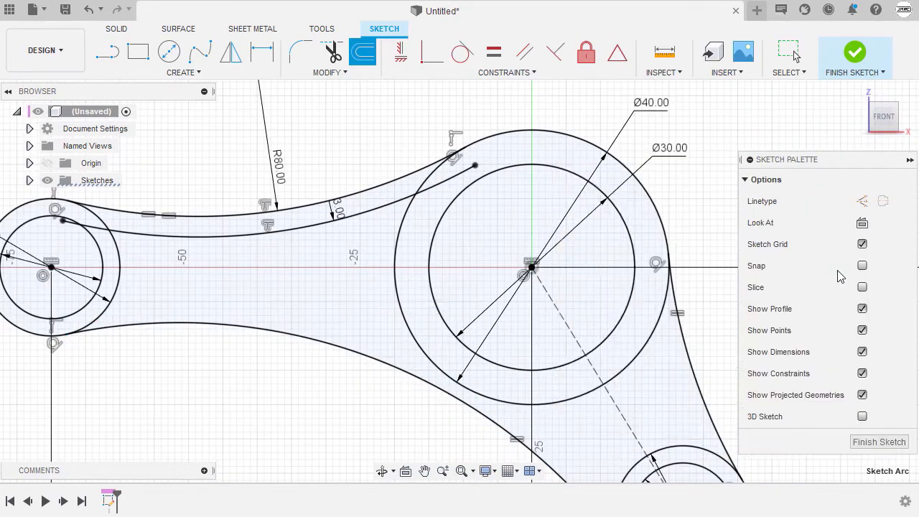
Offset the long lower connecting arc inward by the upper offset's dimension parameter d11
{"action": "scroll", "coordinate": [359, 176], "scroll_direction": "up", "scroll_amount": 2}
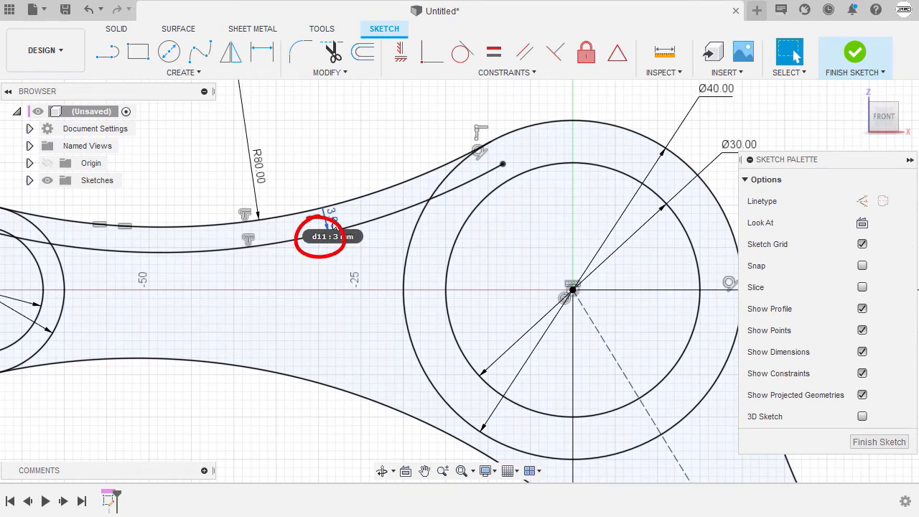
{"action": "scroll", "coordinate": [334, 229], "scroll_direction": "down", "scroll_amount": 3}
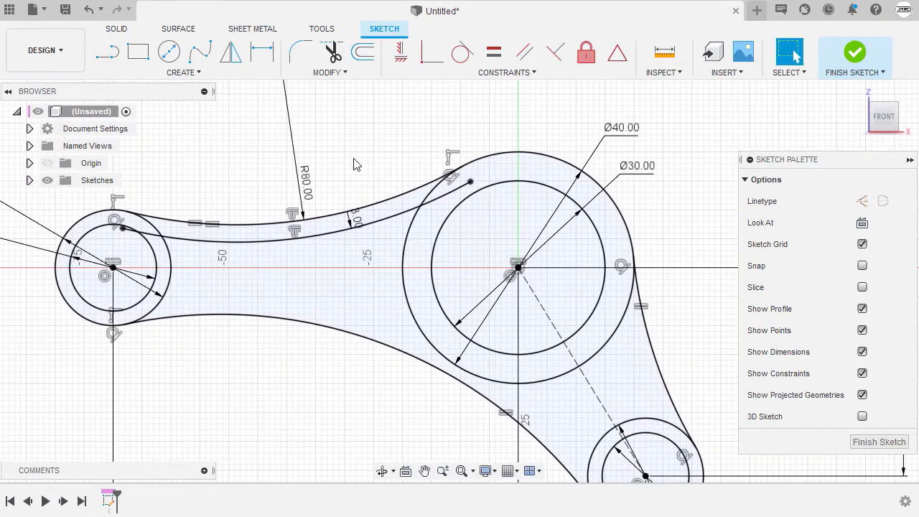
{"action": "key", "text": "o"}
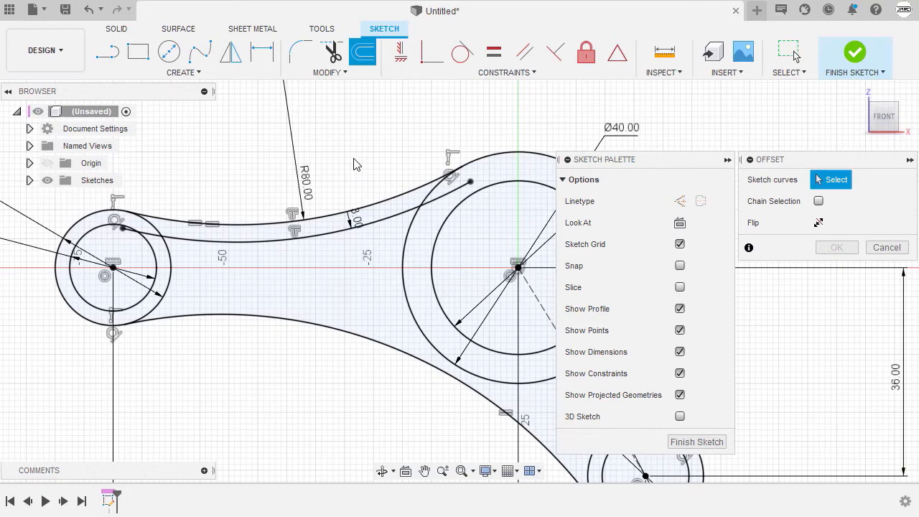
{"action": "left_click", "coordinate": [328, 334]}
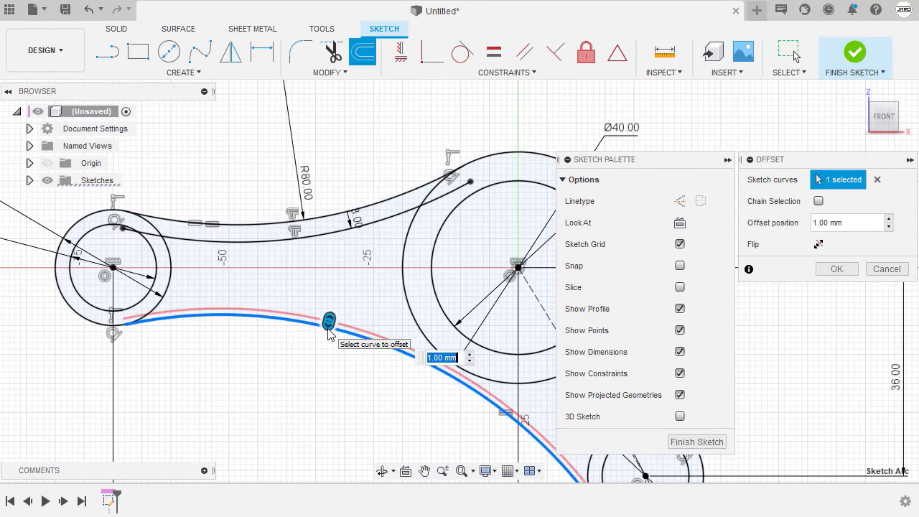
{"action": "type", "text": "0"}
{"action": "key", "text": "Return"}
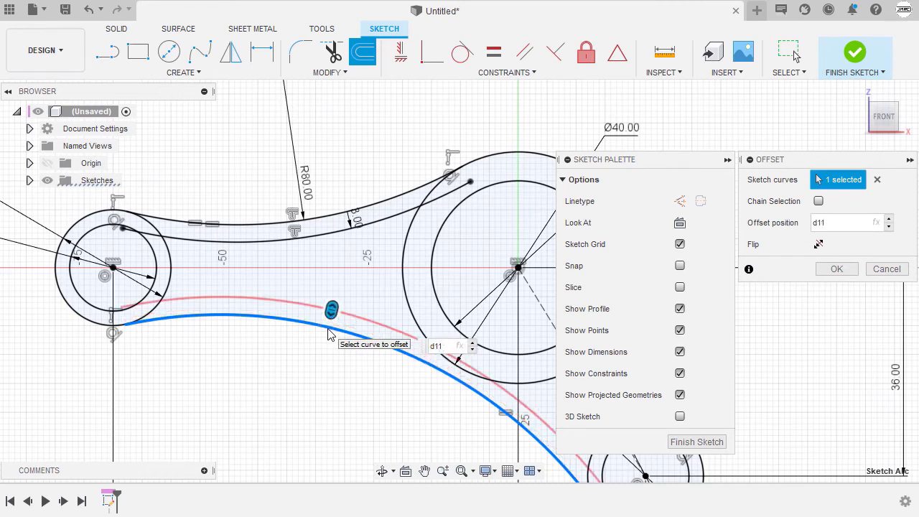
Offset the right connecting arc inward by the parameter d11
{"action": "mouse_move", "coordinate": [431, 294]}
{"action": "middle_mouse_down"}
{"action": "mouse_move", "coordinate": [364, 256]}
{"action": "mouse_move", "coordinate": [316, 262]}
{"action": "middle_mouse_up"}
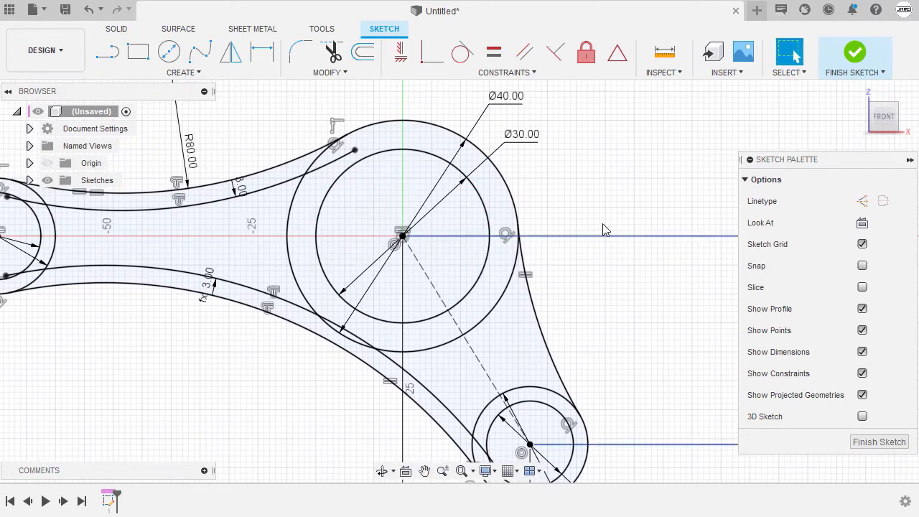
{"action": "right_click", "coordinate": [603, 168]}
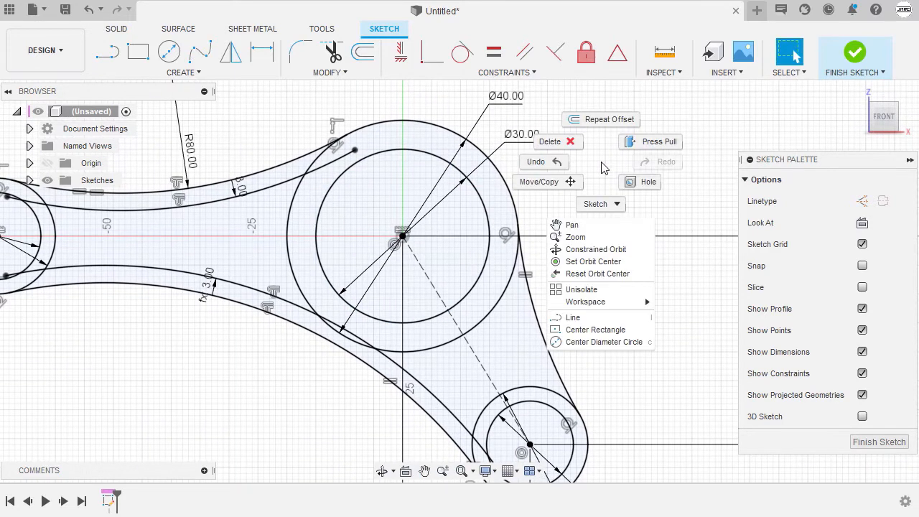
{"action": "left_click", "coordinate": [607, 130]}
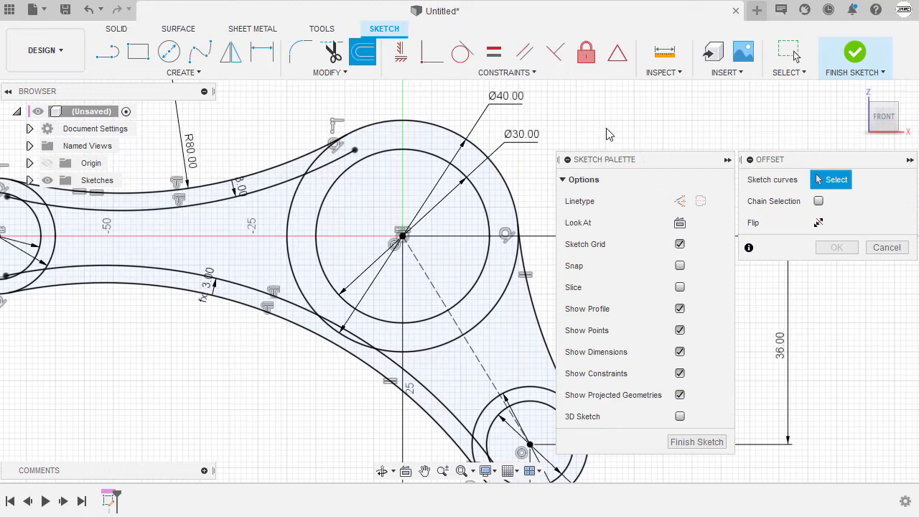
{"action": "left_click", "coordinate": [530, 316]}
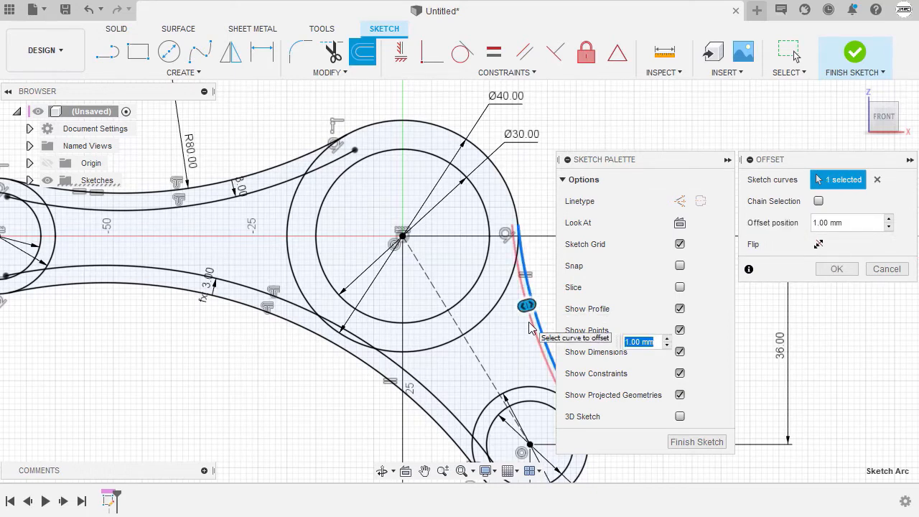
{"action": "type", "text": "d11"}
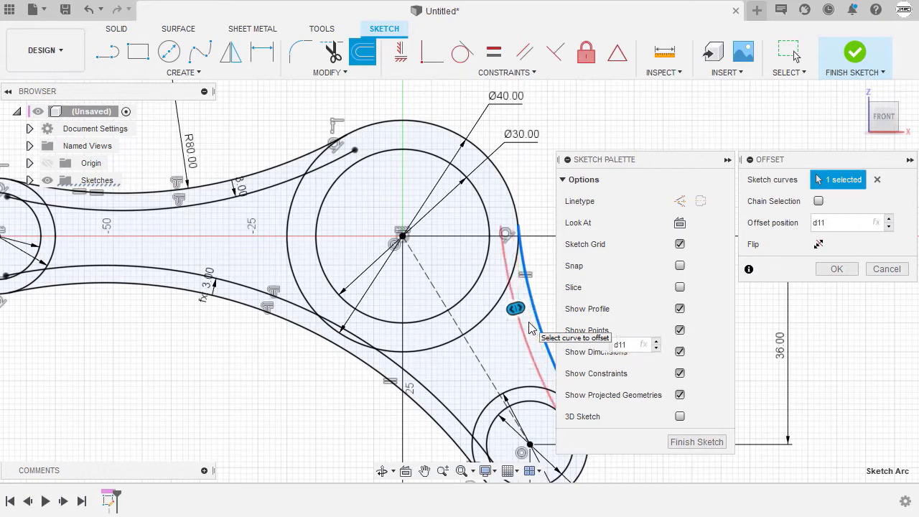
{"action": "key", "text": "Return"}
Trim the left end of the upper offset arc back to the left 20 mm circle
{"action": "scroll", "coordinate": [548, 292], "scroll_direction": "down", "scroll_amount": 2}
{"action": "middle_click_drag", "start_coordinate": [548, 292], "coordinate": [607, 248]}
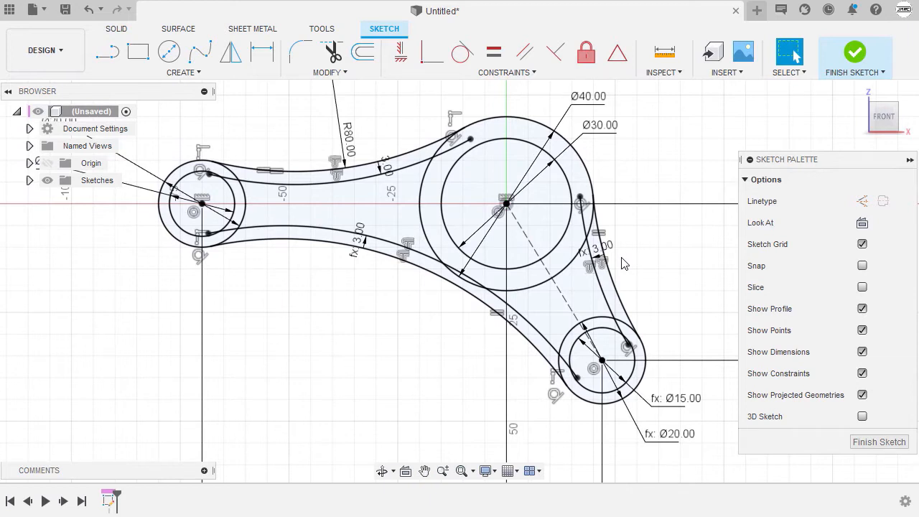
{"action": "key", "text": "t"}
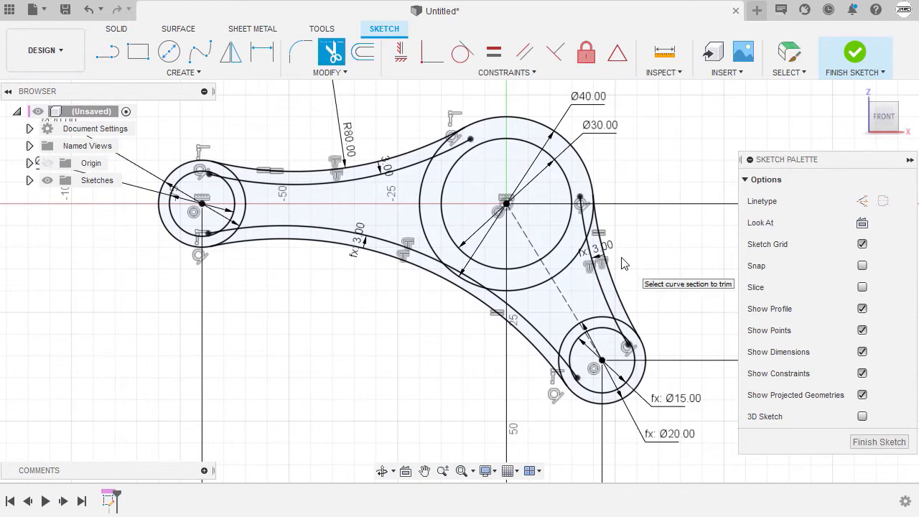
{"action": "scroll", "coordinate": [217, 196], "scroll_direction": "down", "scroll_amount": 3}
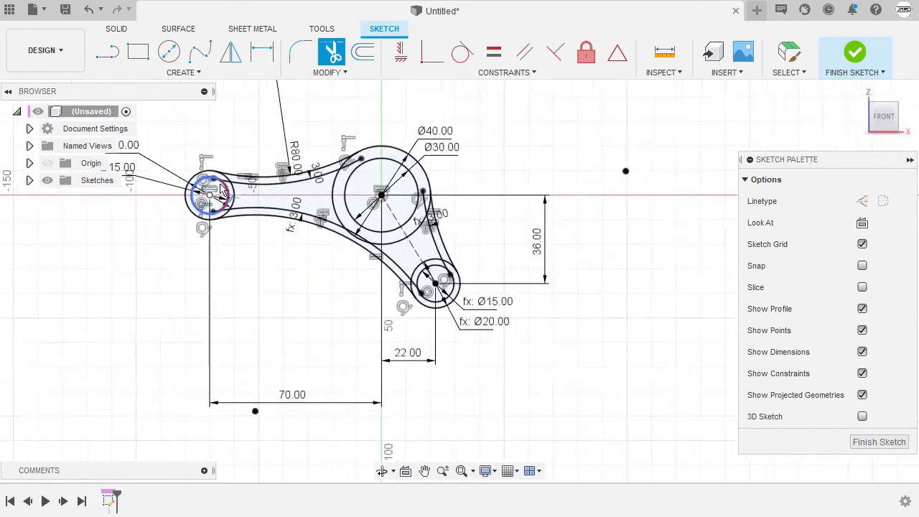
{"action": "scroll", "coordinate": [220, 197], "scroll_direction": "up", "scroll_amount": 6}
{"action": "scroll", "coordinate": [226, 182], "scroll_direction": "up", "scroll_amount": 3}
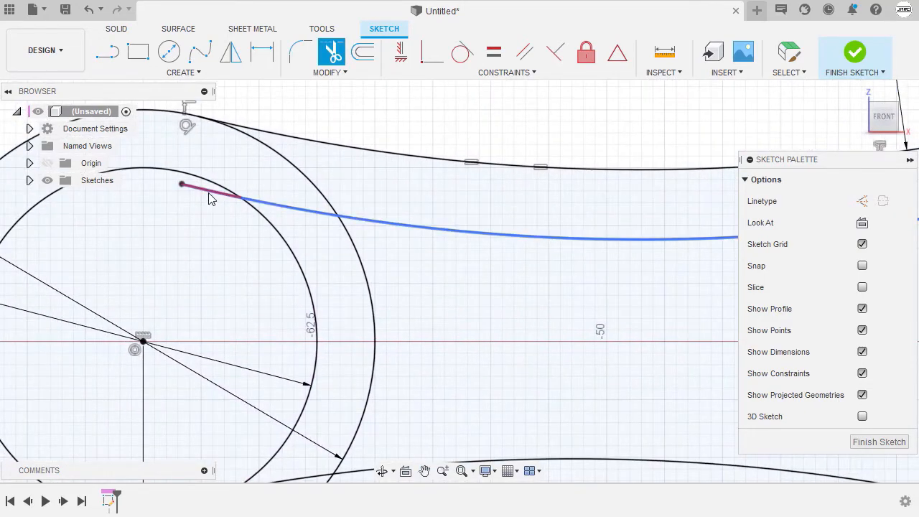
{"action": "left_click", "coordinate": [209, 199]}
{"action": "left_click", "coordinate": [294, 209]}
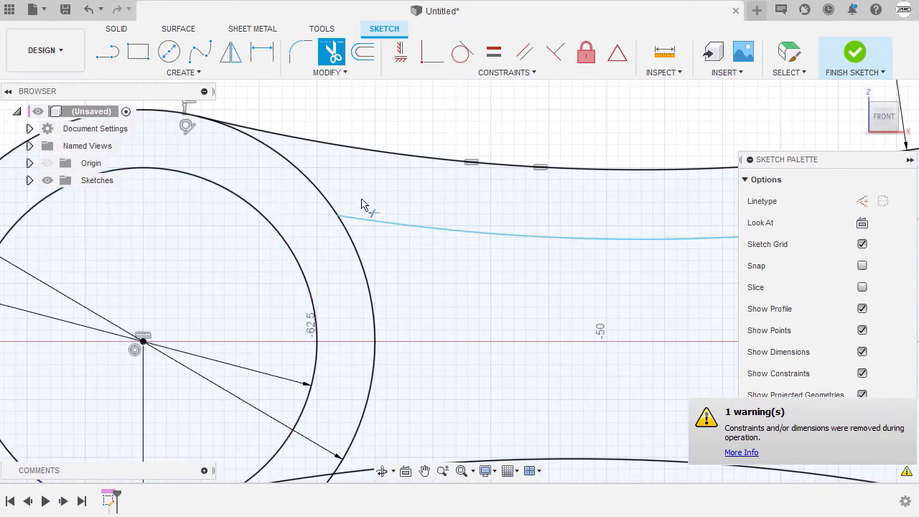
Trim the right end of the upper offset arc back to the 40 mm circle
{"action": "scroll", "coordinate": [388, 209], "scroll_direction": "down", "scroll_amount": 2}
{"action": "scroll", "coordinate": [482, 215], "scroll_direction": "down", "scroll_amount": 2}
{"action": "middle_click_drag", "start_coordinate": [528, 230], "coordinate": [406, 236]}
{"action": "scroll", "coordinate": [460, 232], "scroll_direction": "down", "scroll_amount": 1}
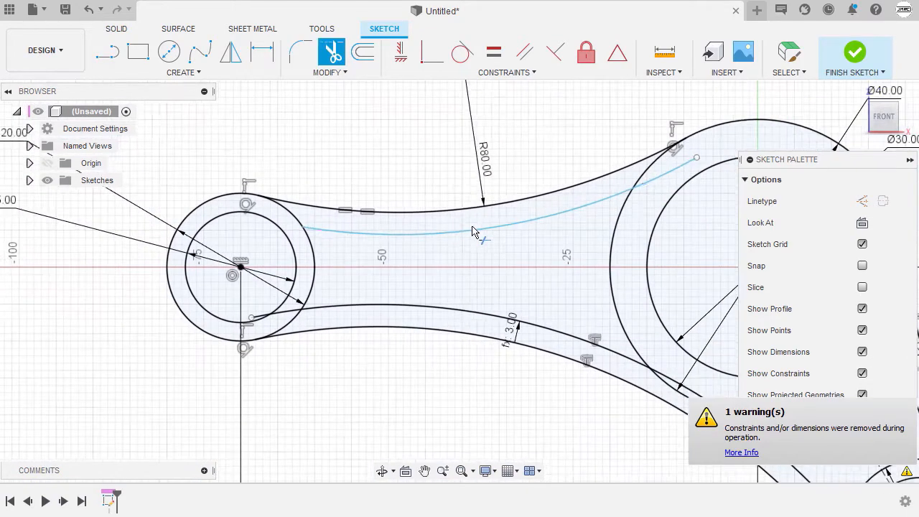
{"action": "middle_click_drag", "start_coordinate": [489, 225], "coordinate": [431, 228]}
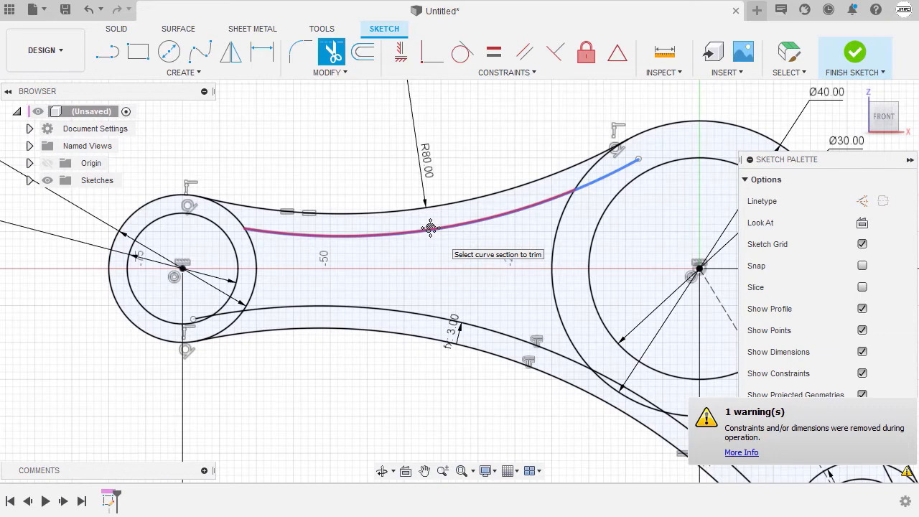
{"action": "left_click", "coordinate": [605, 181]}
Trim the lower offset arc's left end back to the left 20 mm circle and remove its section inside the 40 mm circle
{"action": "scroll", "coordinate": [176, 319], "scroll_direction": "up", "scroll_amount": 5}
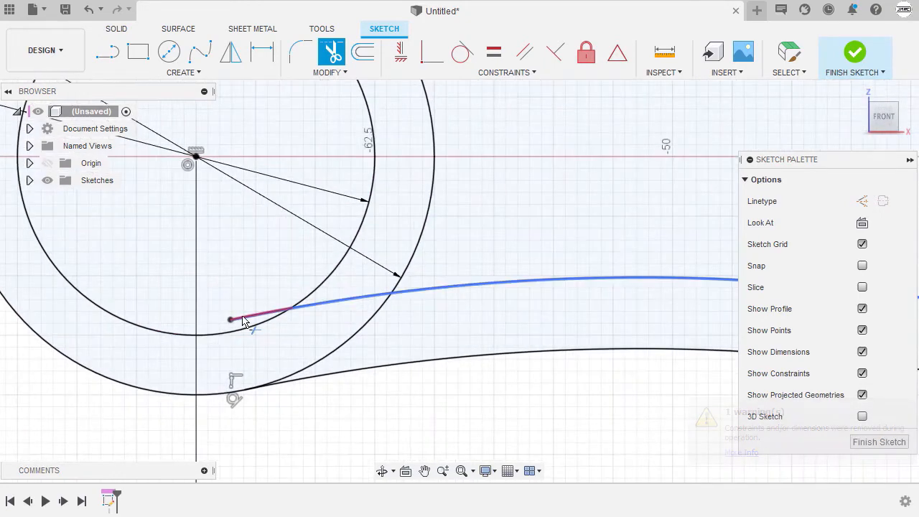
{"action": "left_click", "coordinate": [234, 320]}
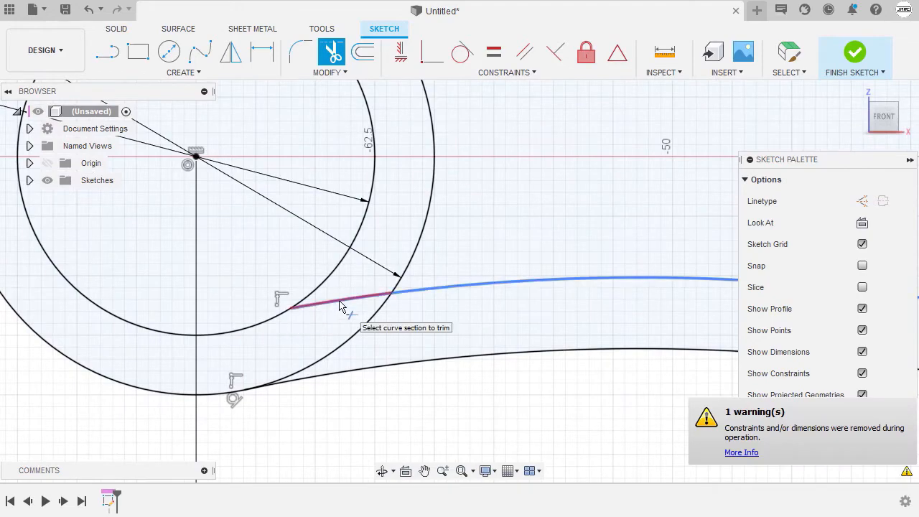
{"action": "left_click", "coordinate": [340, 306]}
{"action": "scroll", "coordinate": [441, 263], "scroll_direction": "down", "scroll_amount": 4}
{"action": "middle_click_drag", "start_coordinate": [495, 253], "coordinate": [280, 254]}
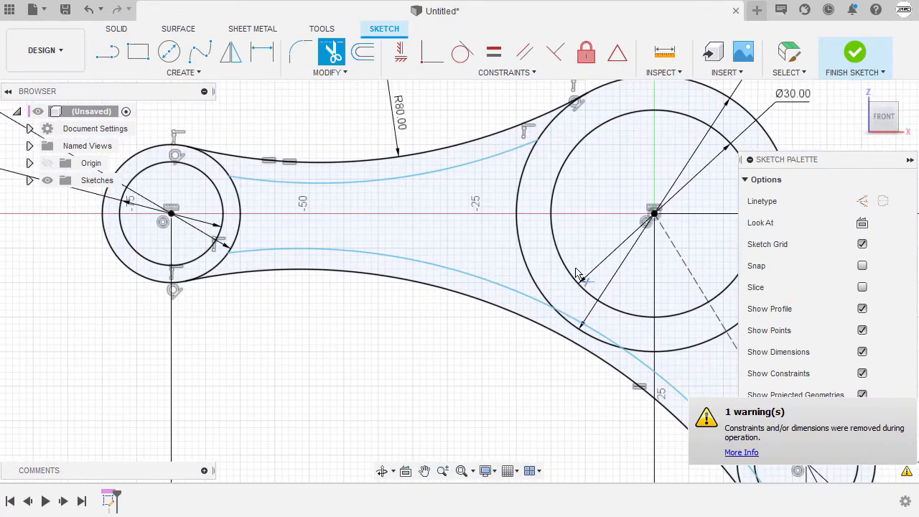
{"action": "scroll", "coordinate": [480, 272], "scroll_direction": "up", "scroll_amount": 5}
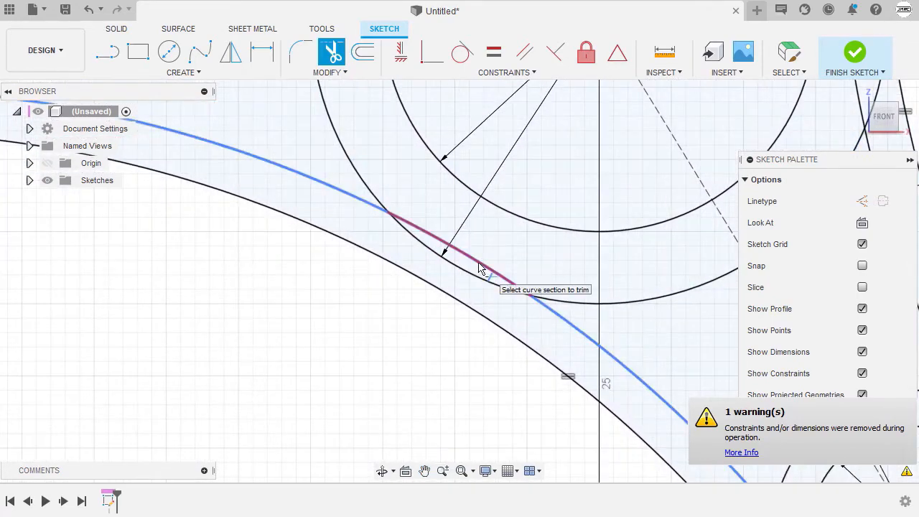
Trim the far end of the lower offset arc back to the lower-right 20 mm circle, removing both segments inside it
{"action": "scroll", "coordinate": [480, 270], "scroll_direction": "down", "scroll_amount": 8}
{"action": "scroll", "coordinate": [557, 311], "scroll_direction": "up", "scroll_amount": 8}
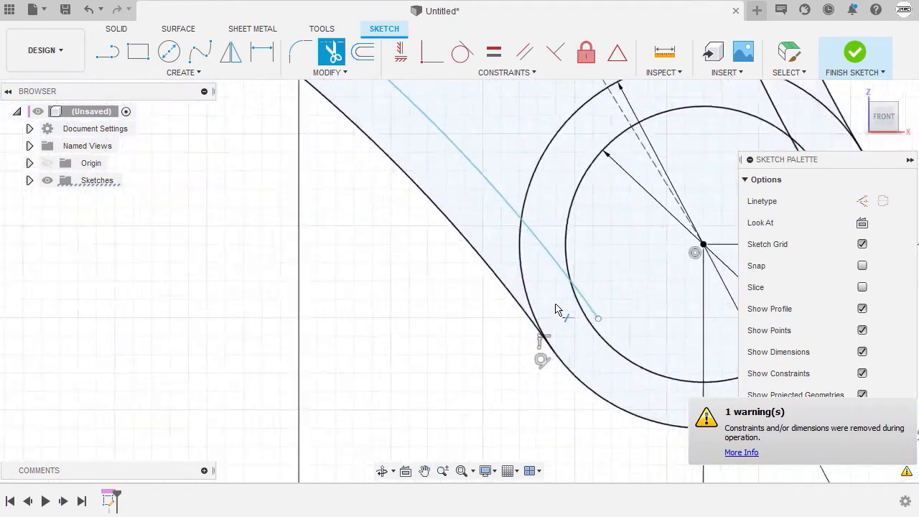
{"action": "scroll", "coordinate": [556, 310], "scroll_direction": "up", "scroll_amount": 1}
{"action": "left_click", "coordinate": [557, 251]}
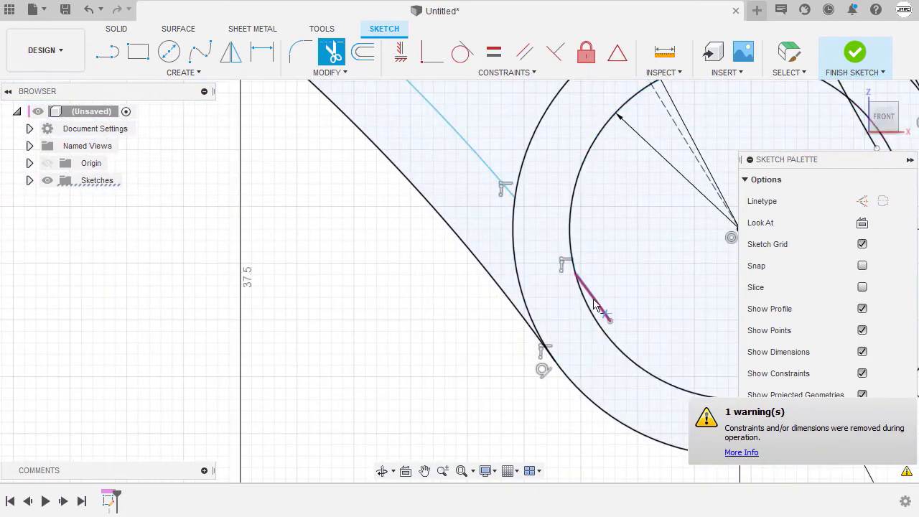
{"action": "left_click", "coordinate": [594, 305]}
{"action": "scroll", "coordinate": [595, 303], "scroll_direction": "down", "scroll_amount": 3}
{"action": "scroll", "coordinate": [610, 287], "scroll_direction": "up", "scroll_amount": 2}
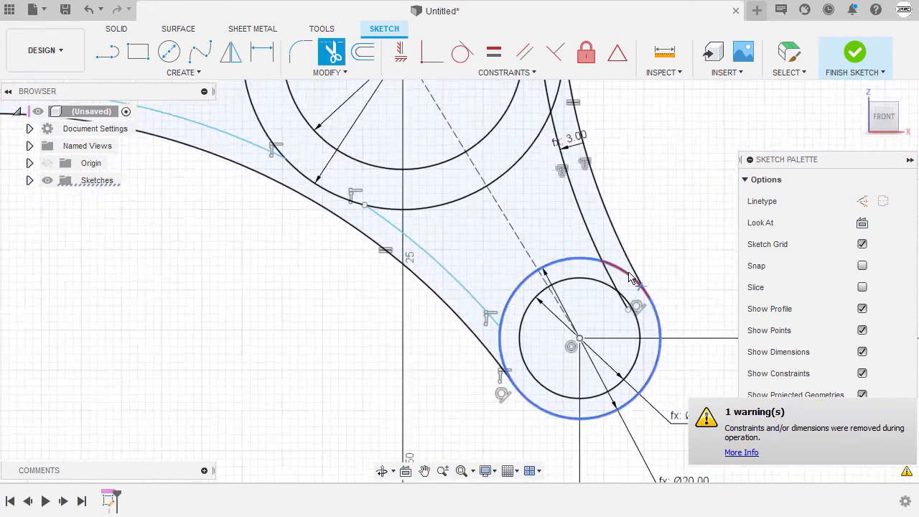
Trim the right offset arc's lower end back to the lower-right 20 mm circle, removing both segments inside it
{"action": "scroll", "coordinate": [618, 282], "scroll_direction": "up", "scroll_amount": 6}
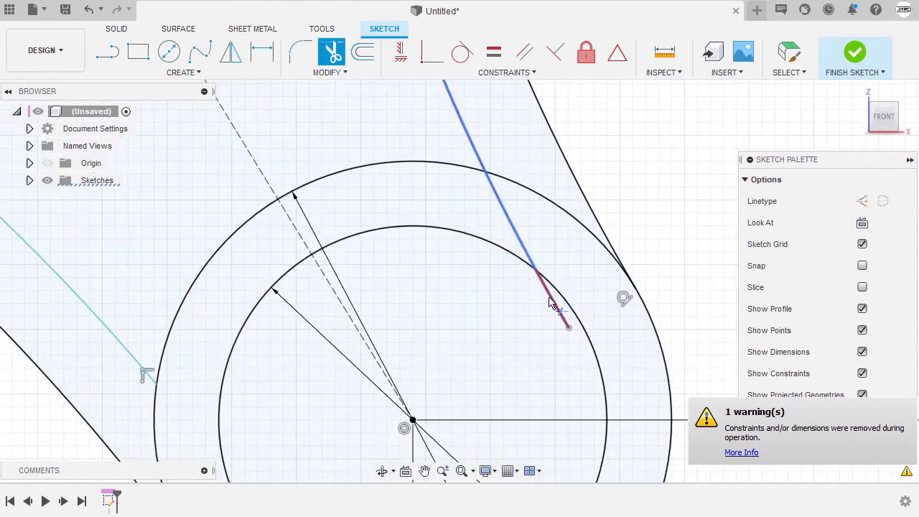
{"action": "left_click", "coordinate": [549, 304]}
{"action": "left_click", "coordinate": [507, 215]}
{"action": "scroll", "coordinate": [507, 216], "scroll_direction": "down", "scroll_amount": 5}
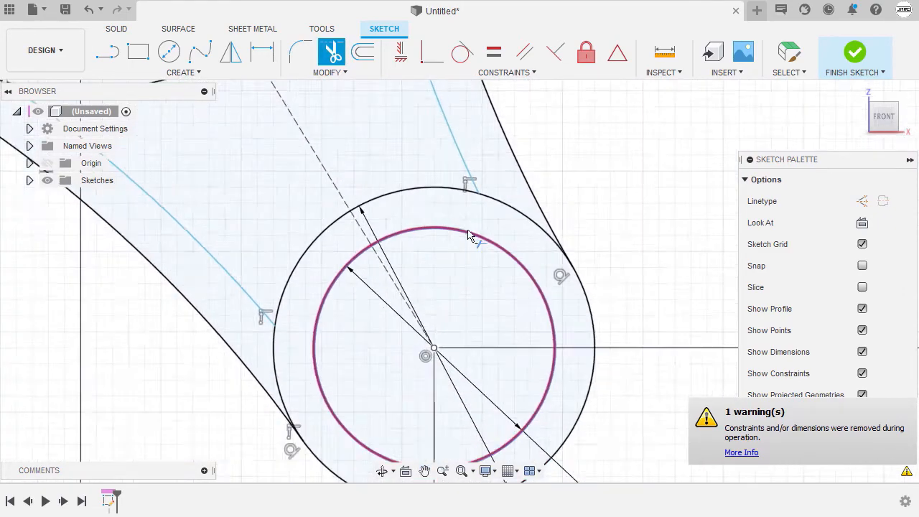
Trim the right offset arc's upper end back to the 40 mm circle
{"action": "scroll", "coordinate": [489, 263], "scroll_direction": "up", "scroll_amount": 4}
{"action": "scroll", "coordinate": [489, 263], "scroll_direction": "up", "scroll_amount": 2}
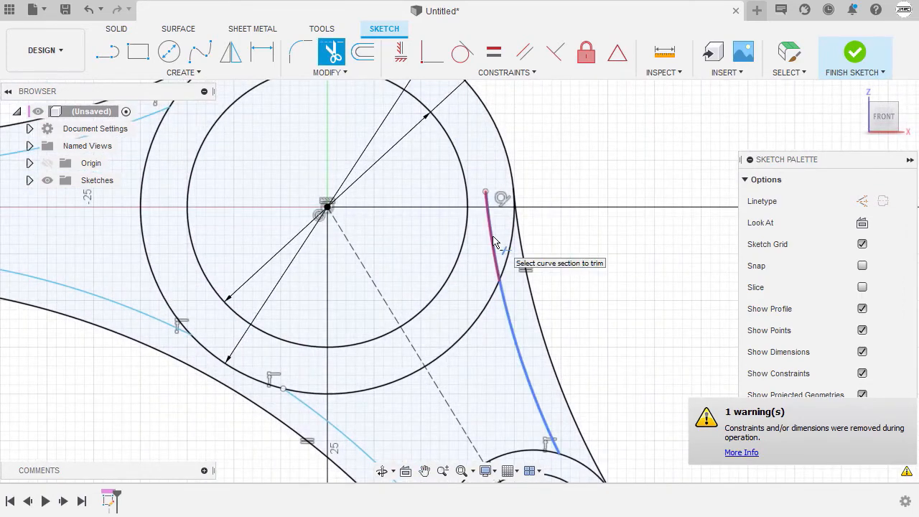
{"action": "left_click", "coordinate": [495, 240]}
{"action": "scroll", "coordinate": [514, 246], "scroll_direction": "down", "scroll_amount": 6}
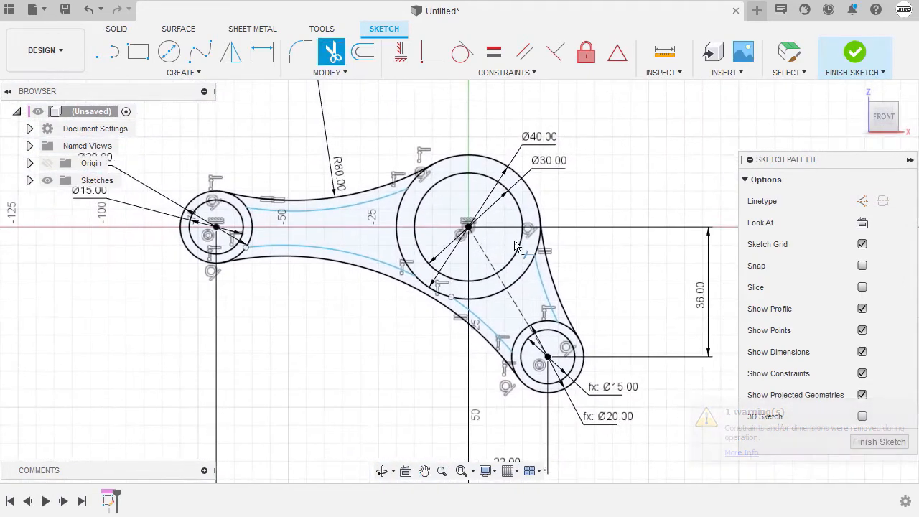
{"action": "middle_click_drag", "start_coordinate": [585, 255], "coordinate": [593, 237]}
{"action": "key", "text": "Escape"}
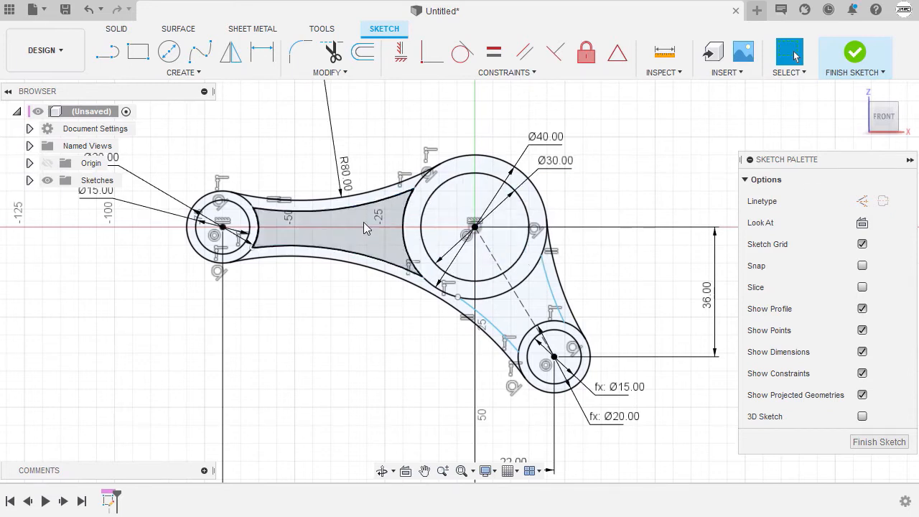
Dimension the gap between the upper R80 arc and its inner offset arc as 3 mm
{"action": "key", "text": "d"}
{"action": "scroll", "coordinate": [353, 209], "scroll_direction": "up", "scroll_amount": 8}
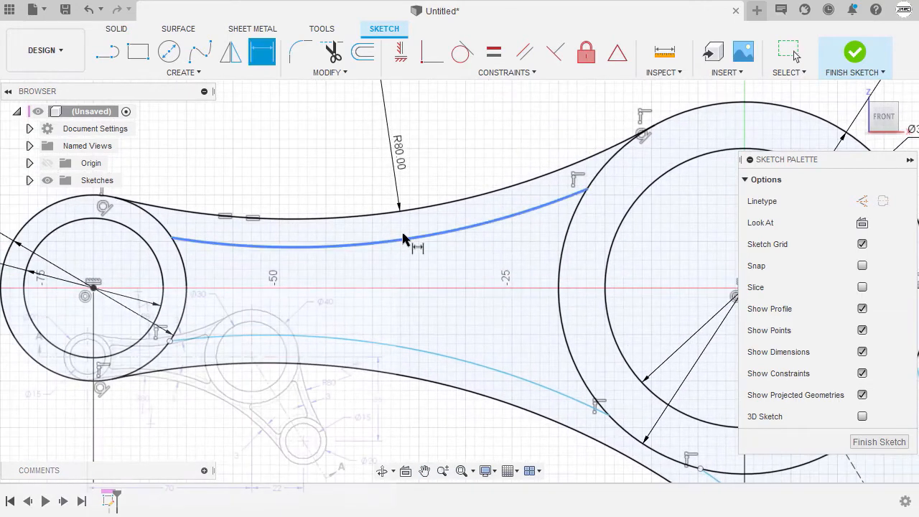
{"action": "left_click", "coordinate": [370, 215]}
{"action": "left_click", "coordinate": [366, 246]}
{"action": "left_click", "coordinate": [344, 198]}
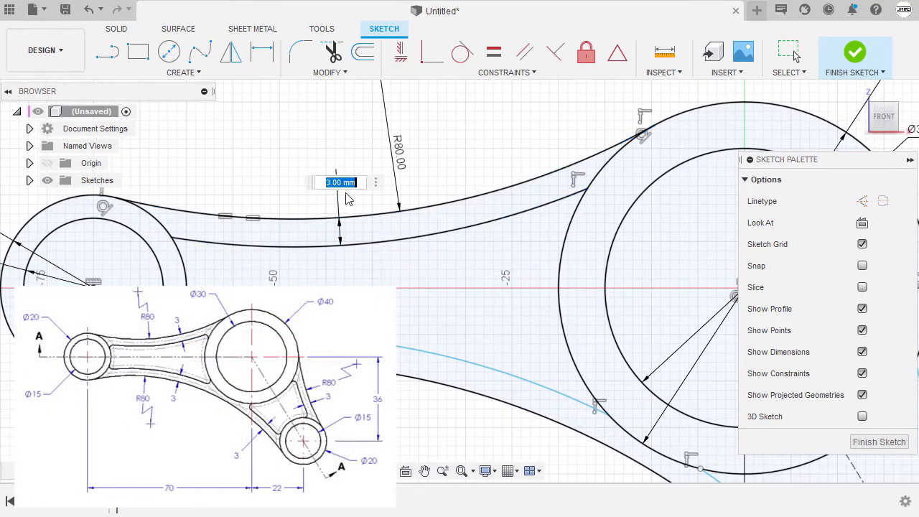
{"action": "key", "text": "Return"}
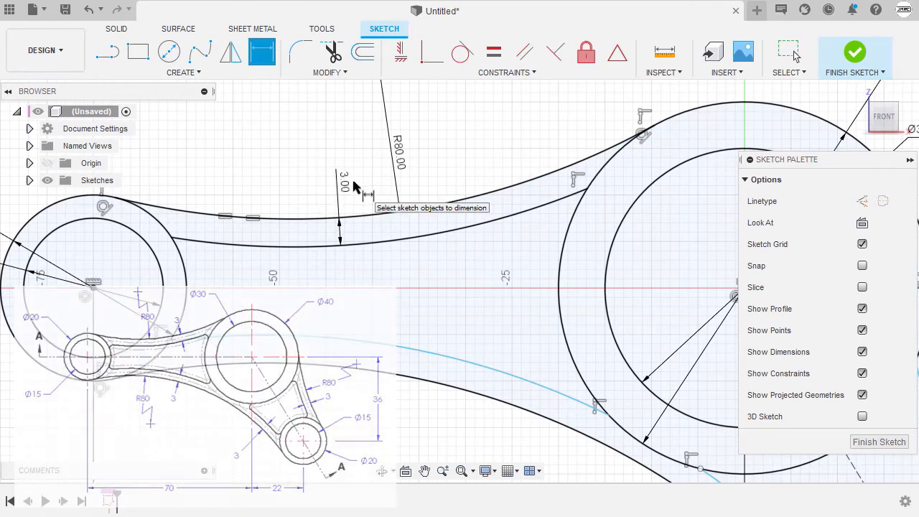
{"action": "key", "text": "Escape"}
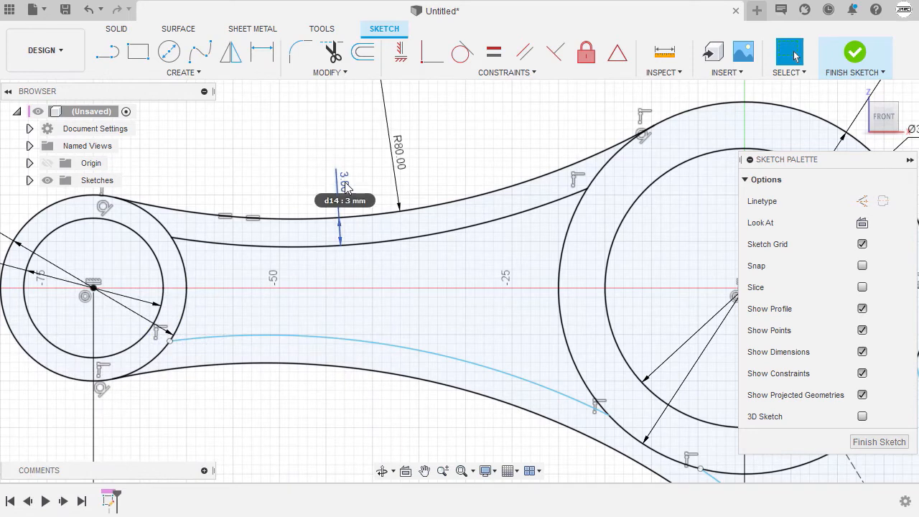
Dimension the gap between the lower-left offset arc and the lower outer arc, linking it to the upper 3 mm dimension
{"action": "scroll", "coordinate": [371, 246], "scroll_direction": "down", "scroll_amount": 3}
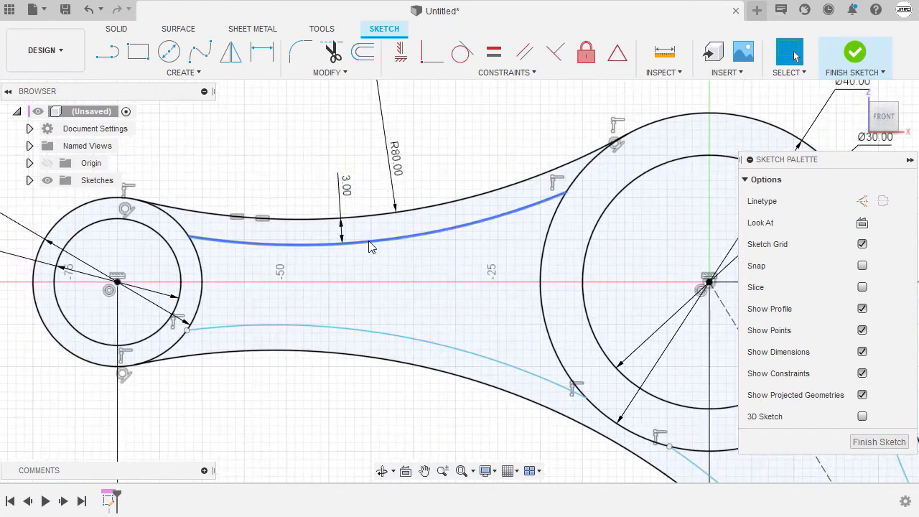
{"action": "middle_click_drag", "start_coordinate": [366, 241], "coordinate": [345, 210]}
{"action": "key", "text": "d"}
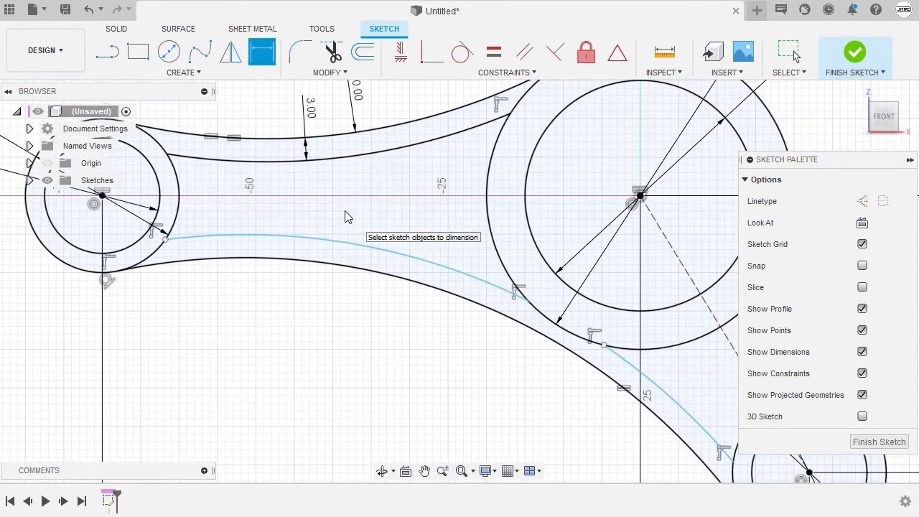
{"action": "left_click", "coordinate": [338, 243]}
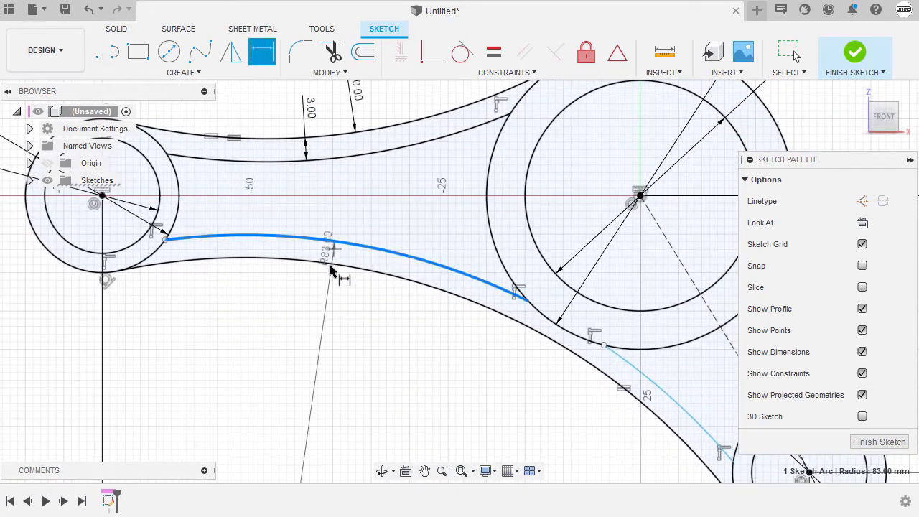
{"action": "left_click", "coordinate": [337, 265]}
{"action": "left_click", "coordinate": [322, 307]}
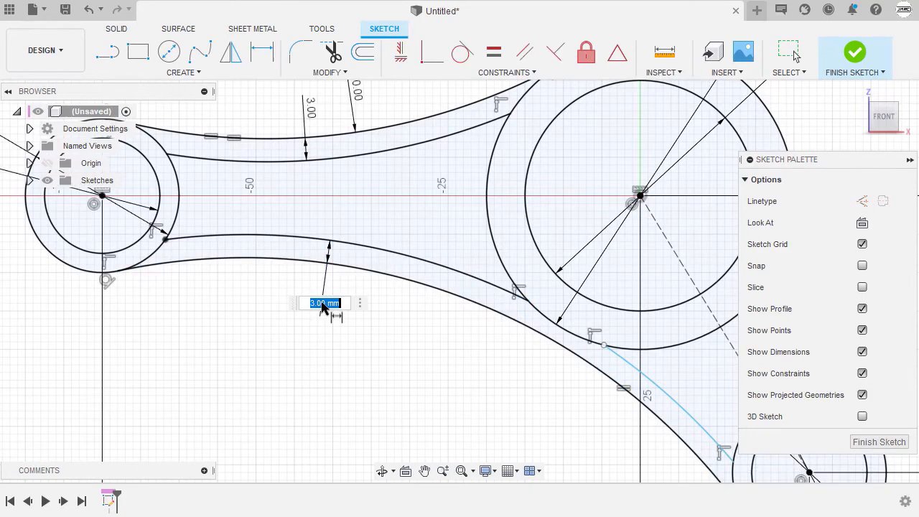
{"action": "key", "text": "BackSpace"}
{"action": "key", "text": "Return"}
Dimension the offset arc between the 40 mm and lower-right 20 mm circles from the lower outer arc, linked to the upper 3 mm dimension
{"action": "scroll", "coordinate": [515, 287], "scroll_direction": "down", "scroll_amount": 3}
{"action": "scroll", "coordinate": [622, 347], "scroll_direction": "up", "scroll_amount": 4}
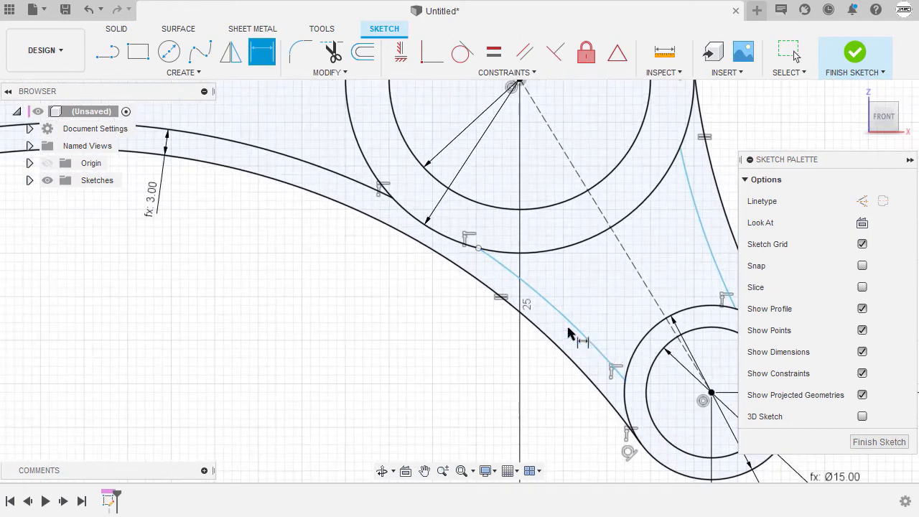
{"action": "left_click", "coordinate": [568, 332]}
{"action": "left_click", "coordinate": [549, 342]}
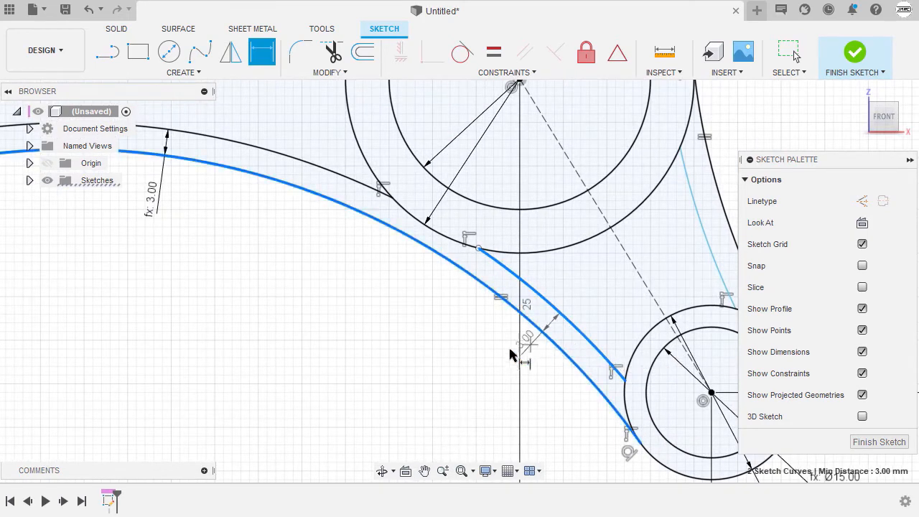
{"action": "left_click", "coordinate": [483, 364]}
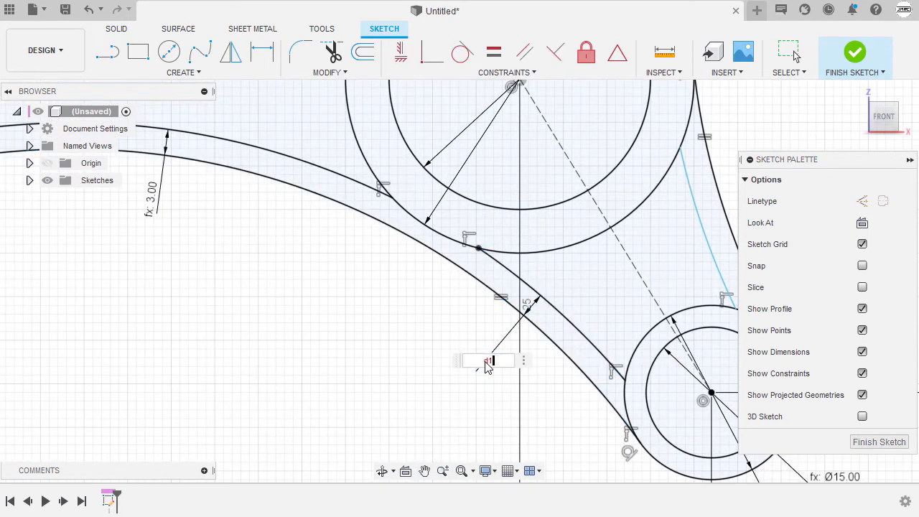
{"action": "key", "text": "Return"}
Dimension the gap between the right outer arc and its offset arc, linking it to the upper 3 mm dimension
{"action": "middle_click_drag", "start_coordinate": [578, 279], "coordinate": [438, 377]}
{"action": "scroll", "coordinate": [503, 265], "scroll_direction": "down", "scroll_amount": 1}
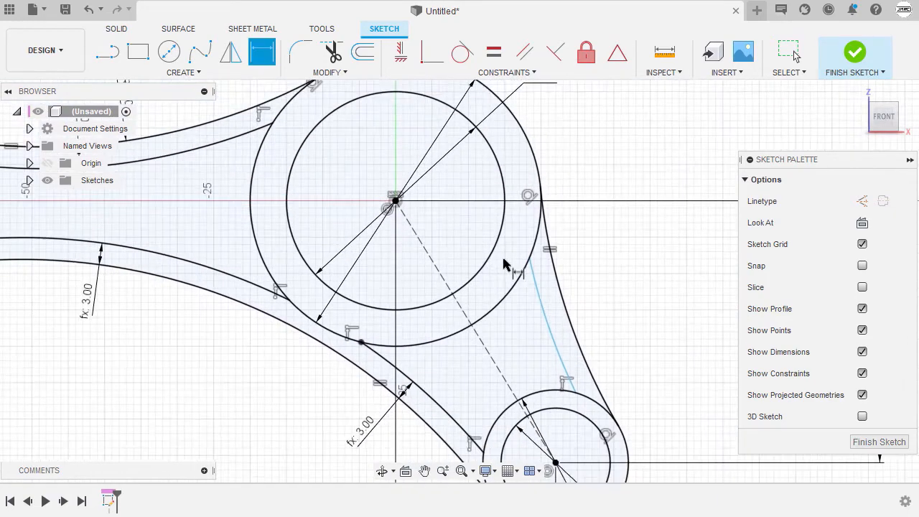
{"action": "scroll", "coordinate": [503, 265], "scroll_direction": "up", "scroll_amount": 1}
{"action": "left_click", "coordinate": [579, 316]}
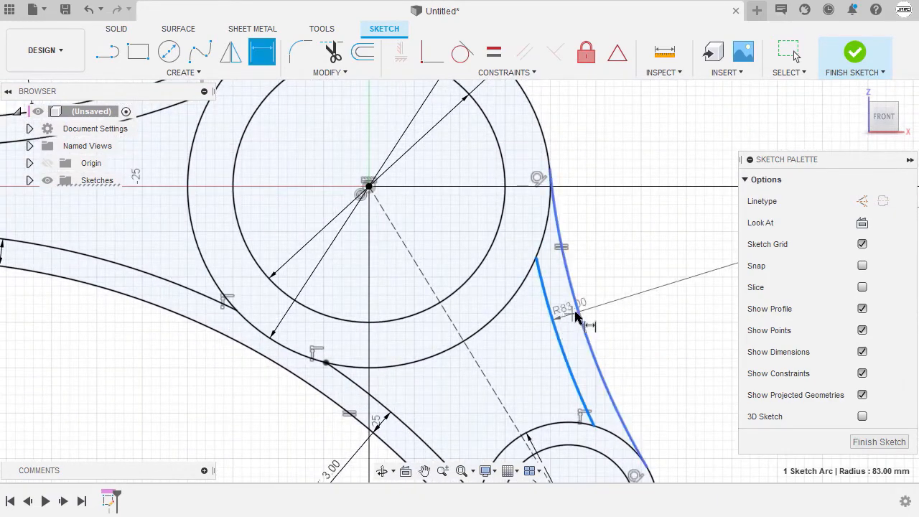
{"action": "left_click", "coordinate": [579, 316]}
{"action": "left_click", "coordinate": [605, 309]}
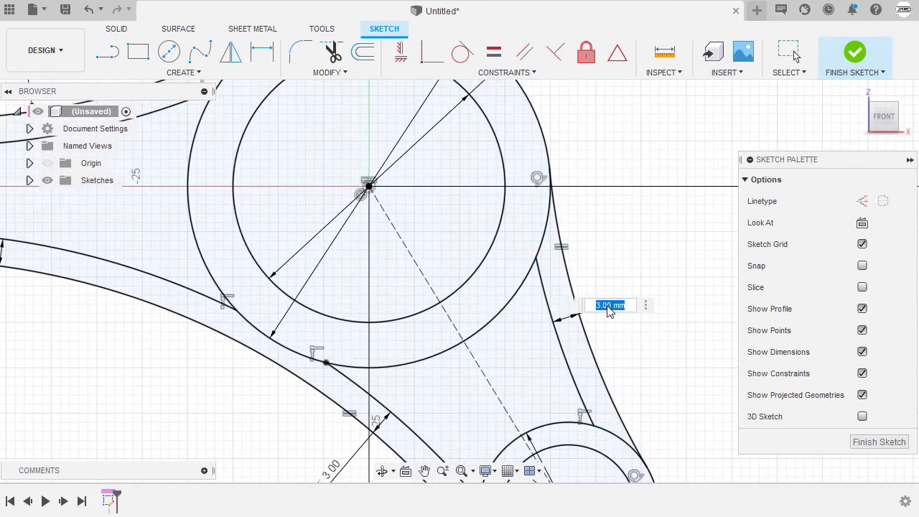
{"action": "type", "text": "6"}
{"action": "key", "text": "Return"}
Finish the fully dimensioned bracket sketch and switch to the isometric home view
{"action": "scroll", "coordinate": [623, 262], "scroll_direction": "down", "scroll_amount": 5}
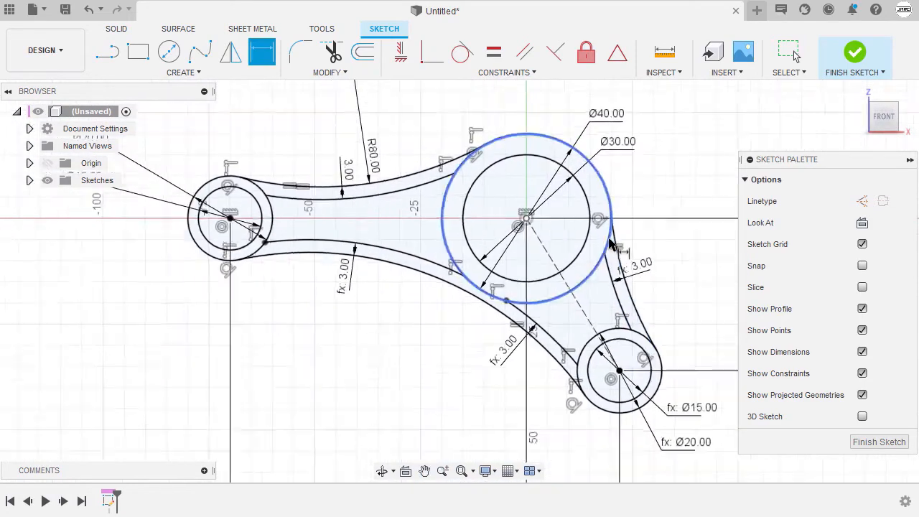
{"action": "key", "text": "Escape"}
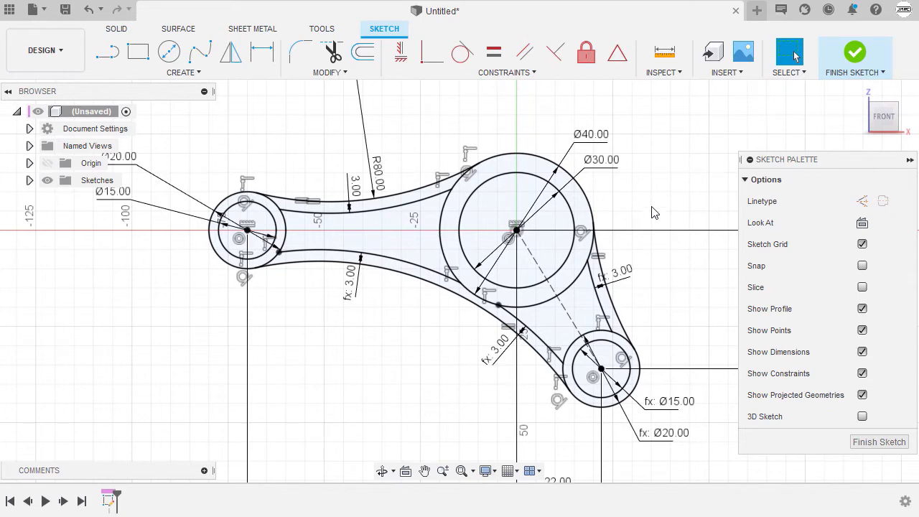
{"action": "left_click", "coordinate": [855, 54]}
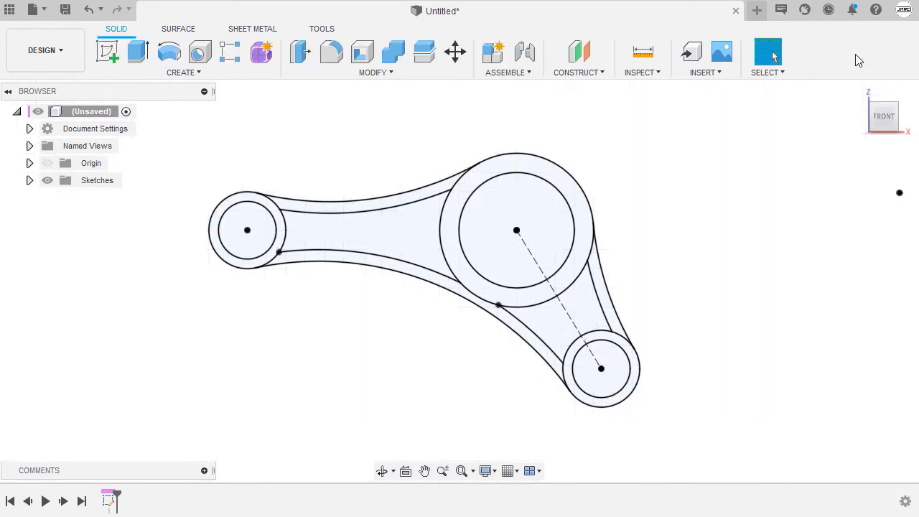
{"action": "left_click", "coordinate": [859, 93]}
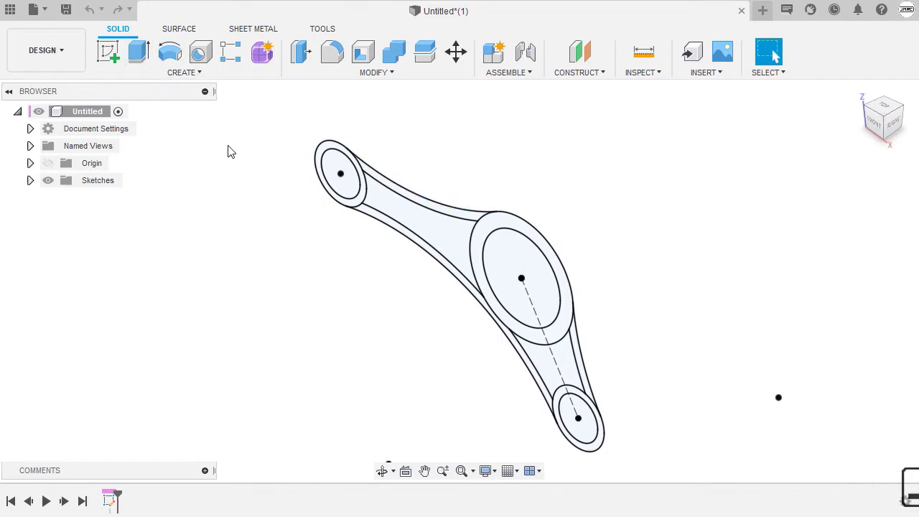
Extrude the ring profiles of all three bosses by -20 mm as new bodies
{"action": "key", "text": "e"}
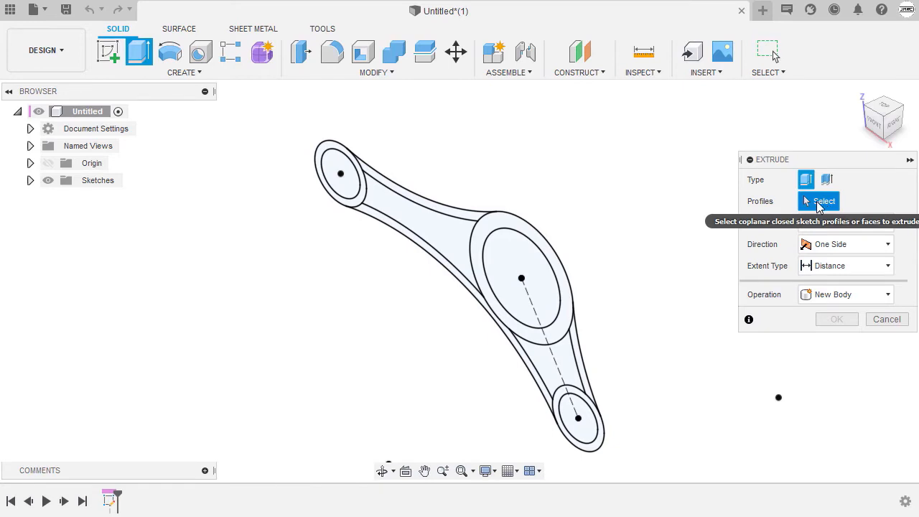
{"action": "scroll", "coordinate": [338, 174], "scroll_direction": "up", "scroll_amount": 5}
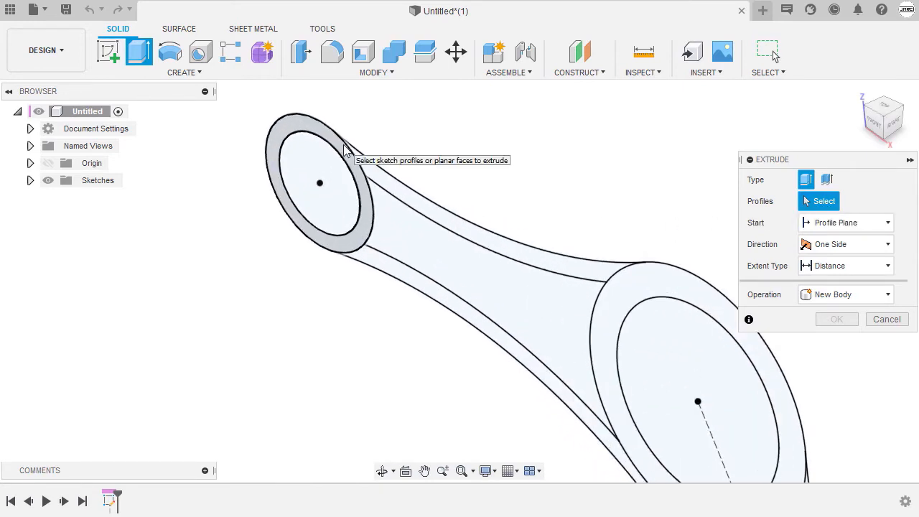
{"action": "left_click", "coordinate": [345, 151]}
{"action": "scroll", "coordinate": [330, 137], "scroll_direction": "down", "scroll_amount": 2}
{"action": "left_click", "coordinate": [571, 265]}
{"action": "scroll", "coordinate": [546, 264], "scroll_direction": "down", "scroll_amount": 2}
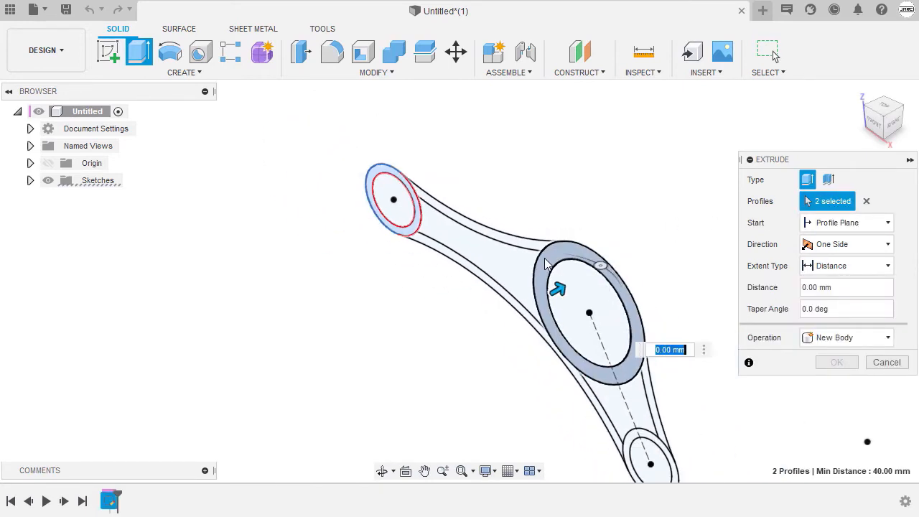
{"action": "middle_click_drag", "start_coordinate": [633, 449], "coordinate": [592, 372]}
{"action": "scroll", "coordinate": [607, 359], "scroll_direction": "up", "scroll_amount": 2}
{"action": "left_click", "coordinate": [607, 358]}
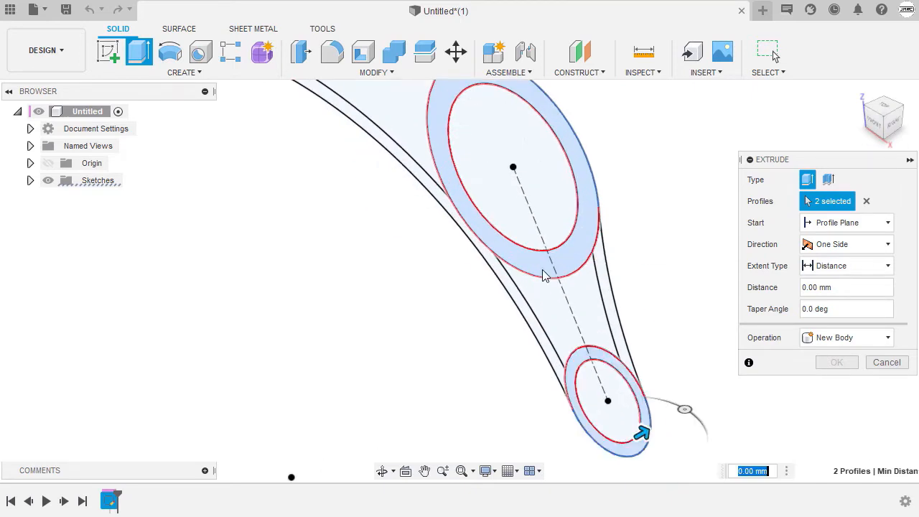
{"action": "scroll", "coordinate": [529, 258], "scroll_direction": "down", "scroll_amount": 3}
{"action": "middle_click_drag", "start_coordinate": [512, 263], "coordinate": [512, 303]}
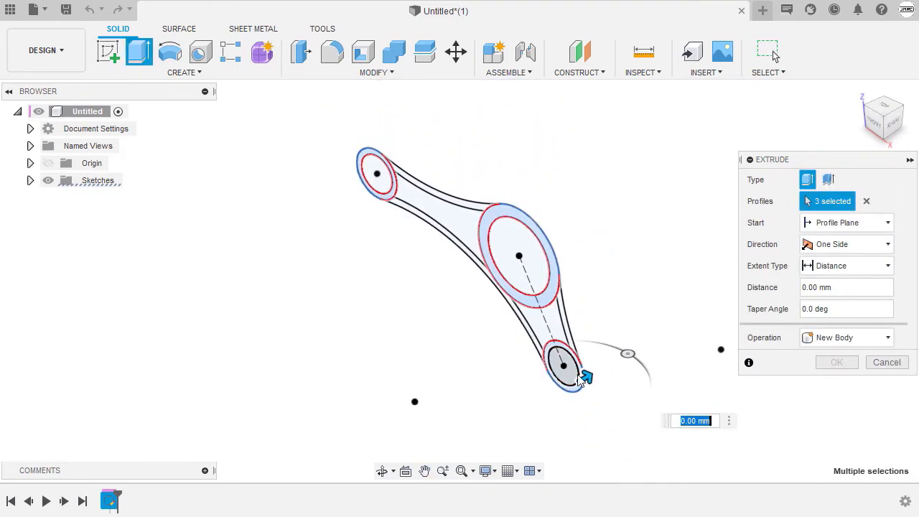
{"action": "left_click_drag", "start_coordinate": [585, 375], "coordinate": [514, 415]}
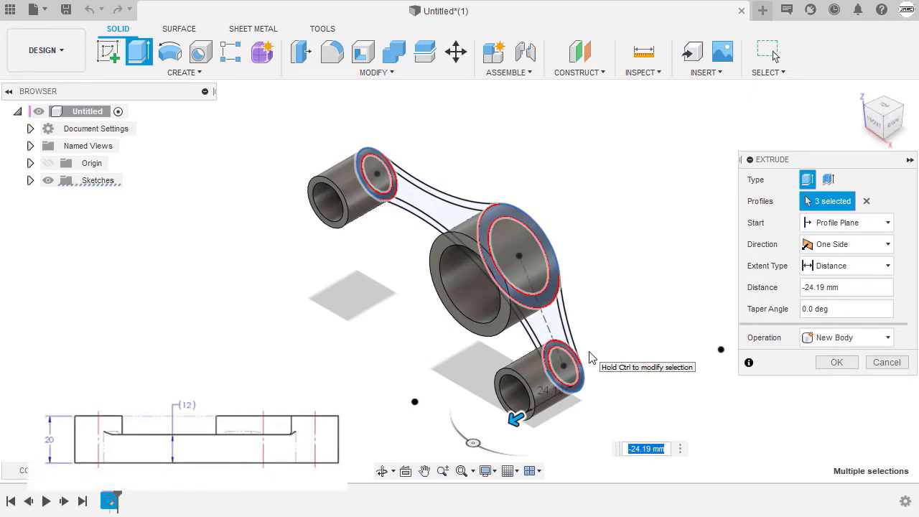
{"action": "type", "text": "-20"}
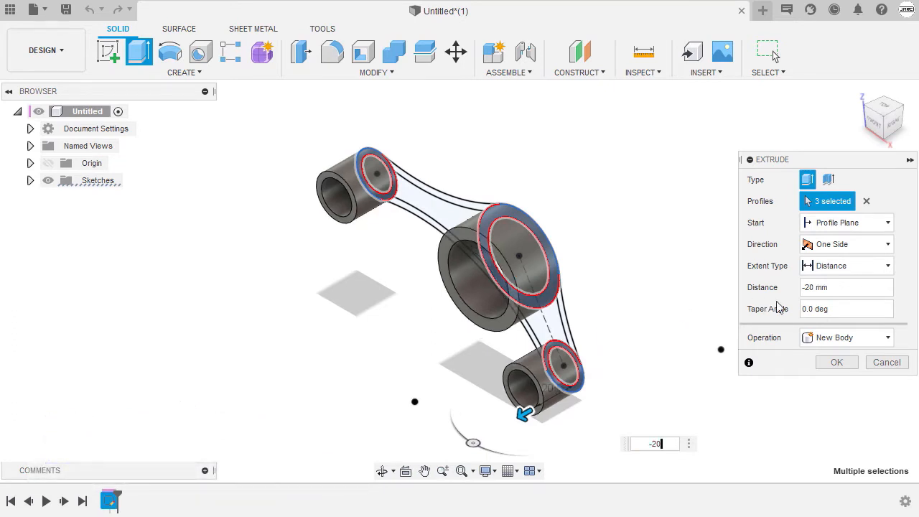
{"action": "left_click", "coordinate": [837, 364]}
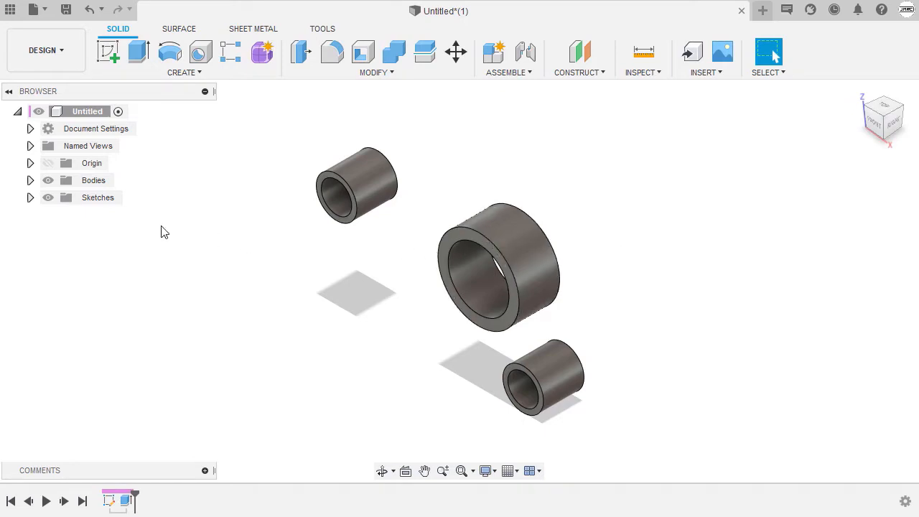
List the bodies and sketches in the browser and make Sketch1 visible again
{"action": "left_click", "coordinate": [30, 181]}
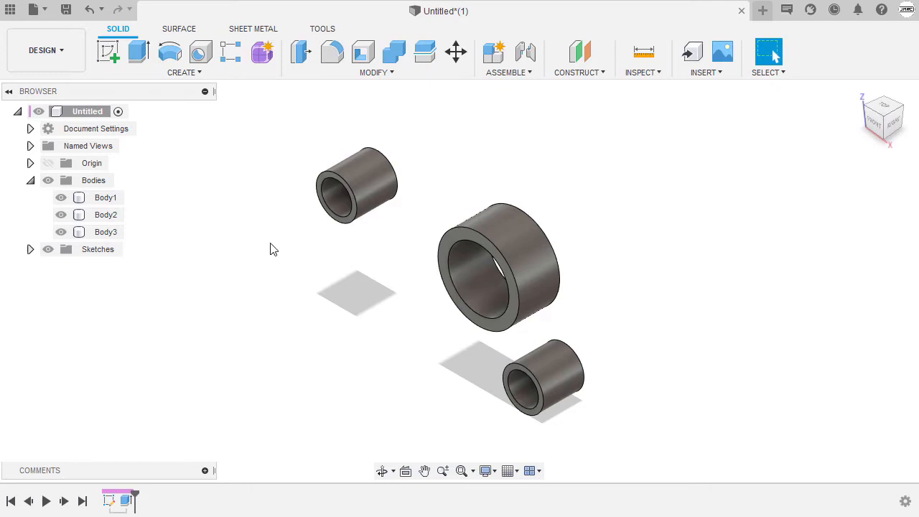
{"action": "left_click", "coordinate": [30, 249]}
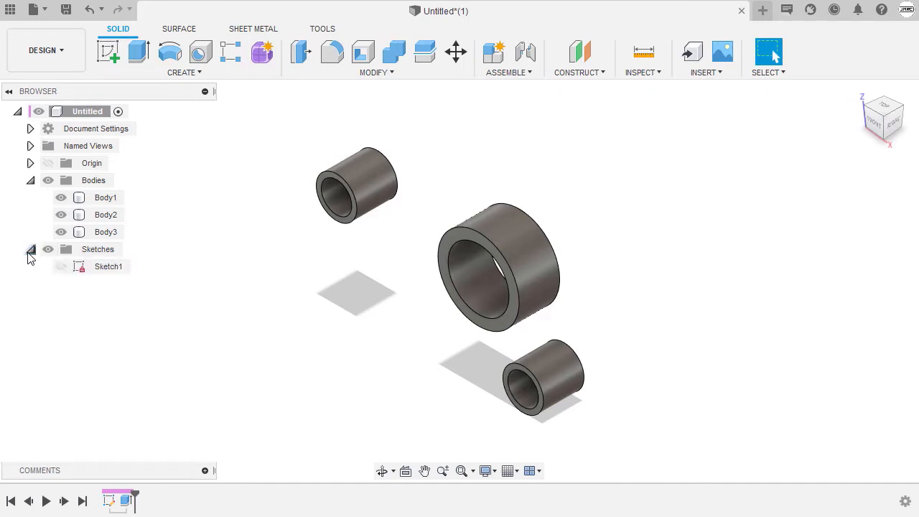
{"action": "left_click", "coordinate": [61, 273]}
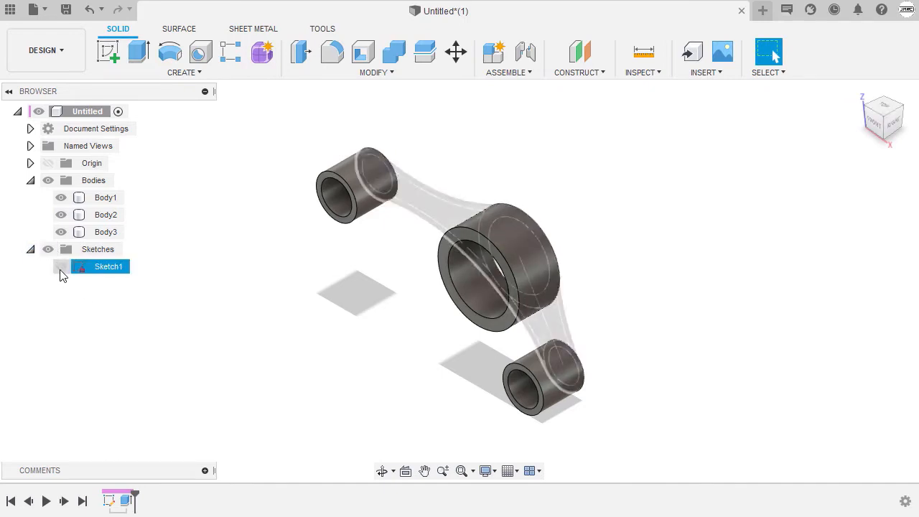
{"action": "left_click", "coordinate": [61, 269]}
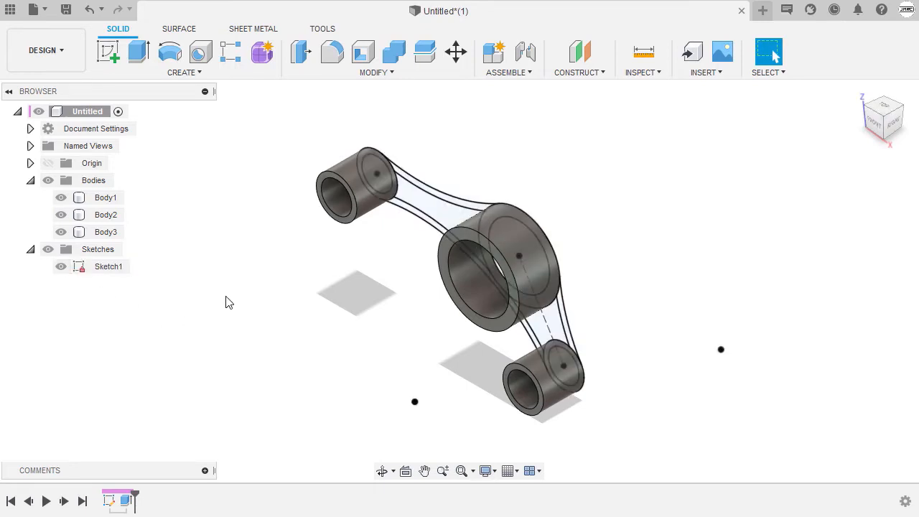
Select the five sketch profiles forming the connecting arms and their rims between the three bosses for an extrusion
{"action": "key", "text": "e"}
{"action": "scroll", "coordinate": [386, 241], "scroll_direction": "up", "scroll_amount": 1}
{"action": "middle_click_drag", "start_coordinate": [386, 241], "coordinate": [421, 207], "text": "shift"}
{"action": "scroll", "coordinate": [422, 216], "scroll_direction": "up", "scroll_amount": 4}
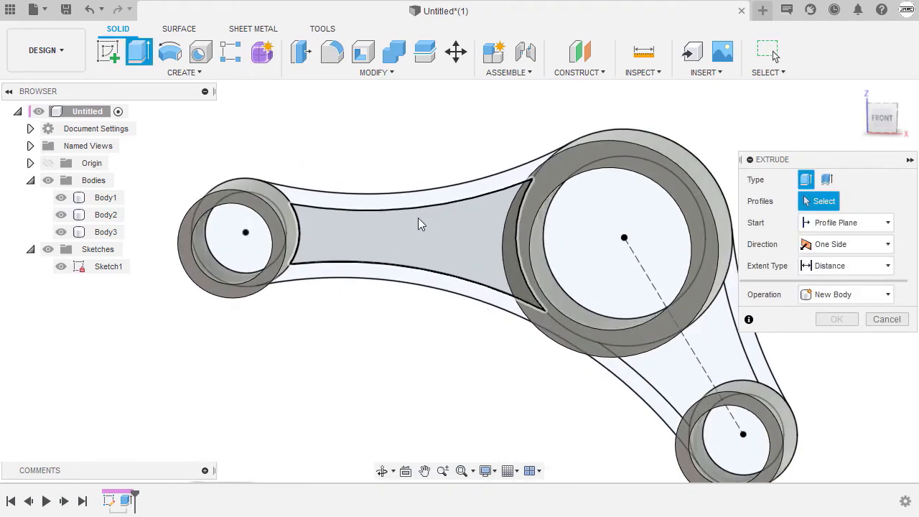
{"action": "left_click", "coordinate": [419, 214]}
{"action": "left_click", "coordinate": [414, 223]}
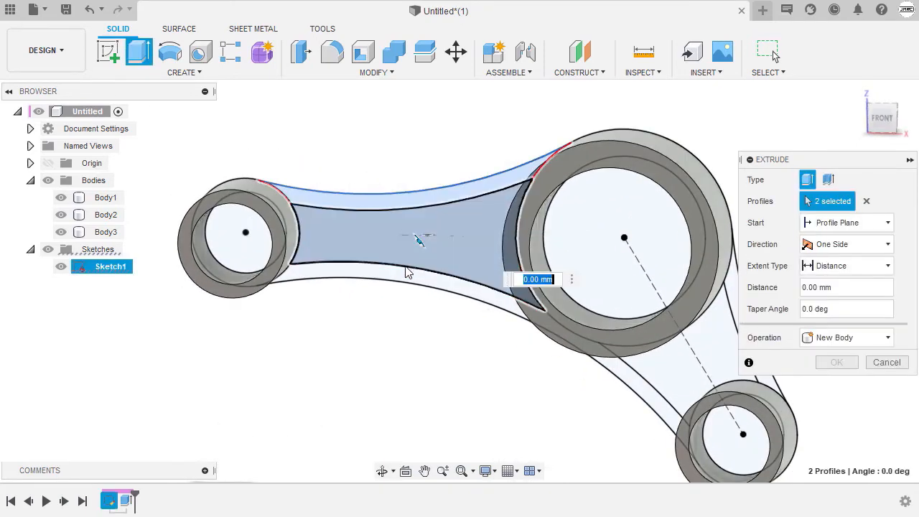
{"action": "mouse_move", "coordinate": [410, 266]}
{"action": "middle_mouse_down", "text": "shift"}
{"action": "mouse_move", "coordinate": [423, 260]}
{"action": "mouse_move", "coordinate": [346, 218]}
{"action": "middle_mouse_up", "text": "shift"}
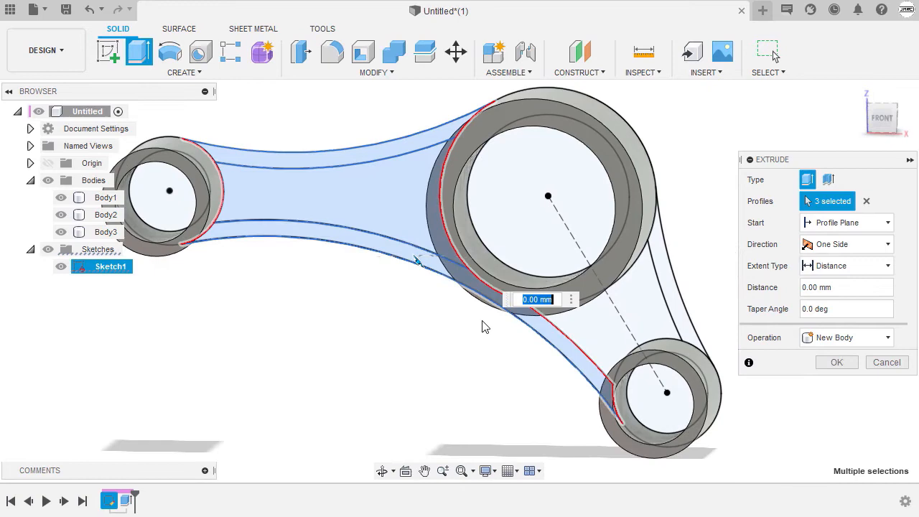
{"action": "left_click", "coordinate": [576, 328]}
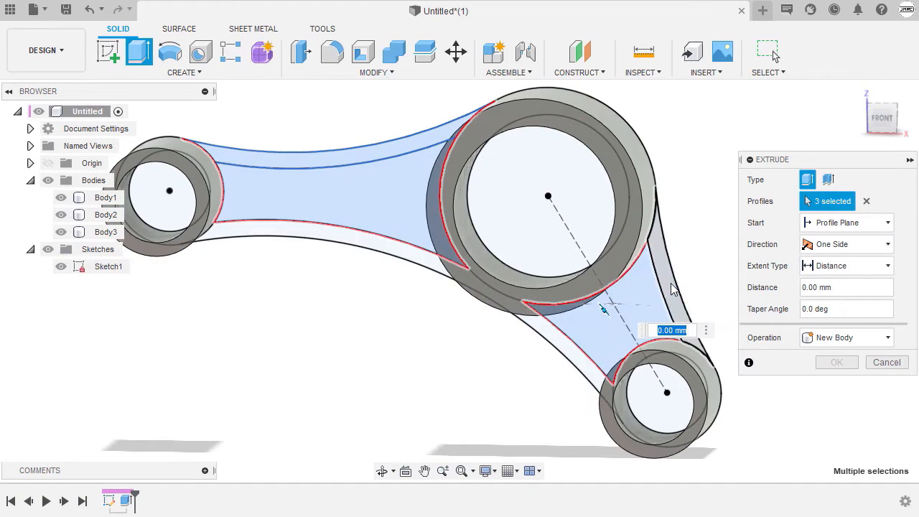
{"action": "left_click", "coordinate": [563, 344]}
{"action": "middle_click_drag", "start_coordinate": [428, 344], "coordinate": [443, 283], "text": "shift"}
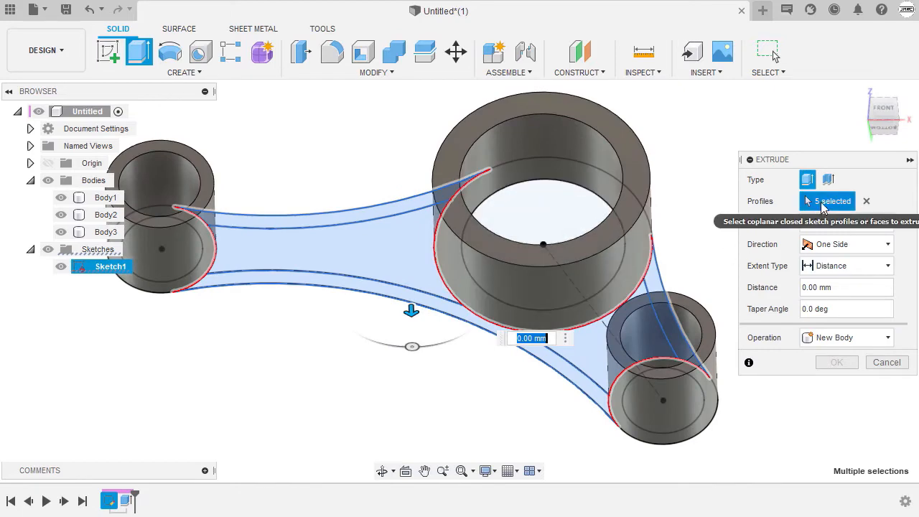
{"action": "scroll", "coordinate": [517, 310], "scroll_direction": "down", "scroll_amount": 3}
Extrude the selected arm profiles by -12 mm as a new body and return to the isometric home view
{"action": "middle_click_drag", "start_coordinate": [518, 310], "coordinate": [498, 258], "text": "shift"}
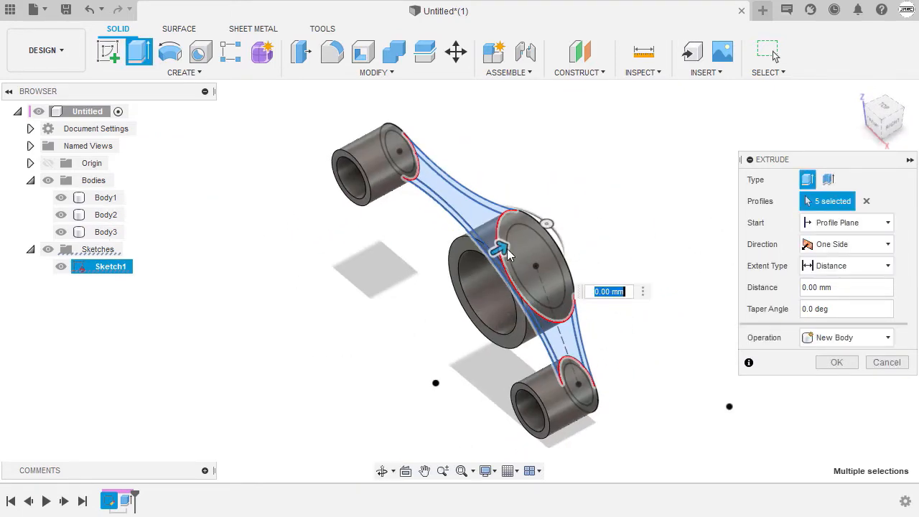
{"action": "left_click_drag", "start_coordinate": [498, 249], "coordinate": [460, 261]}
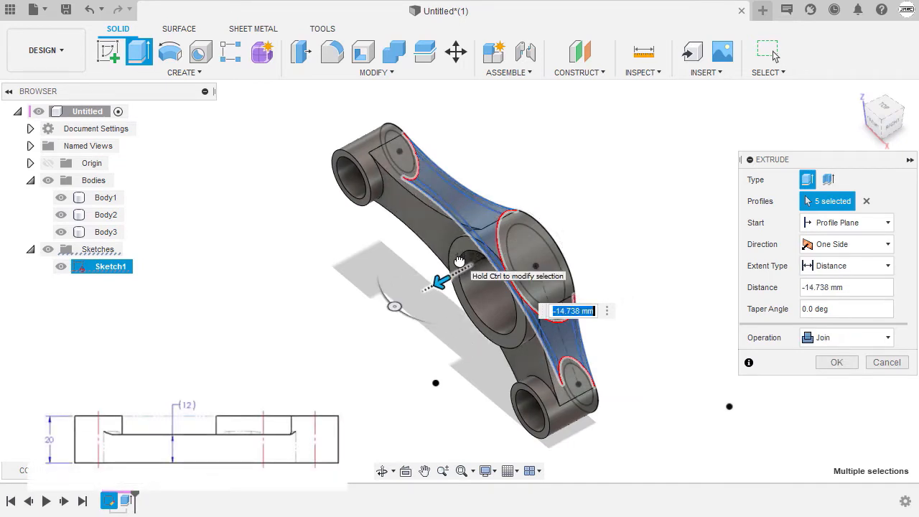
{"action": "key", "text": "BackSpace"}
{"action": "type", "text": "-12"}
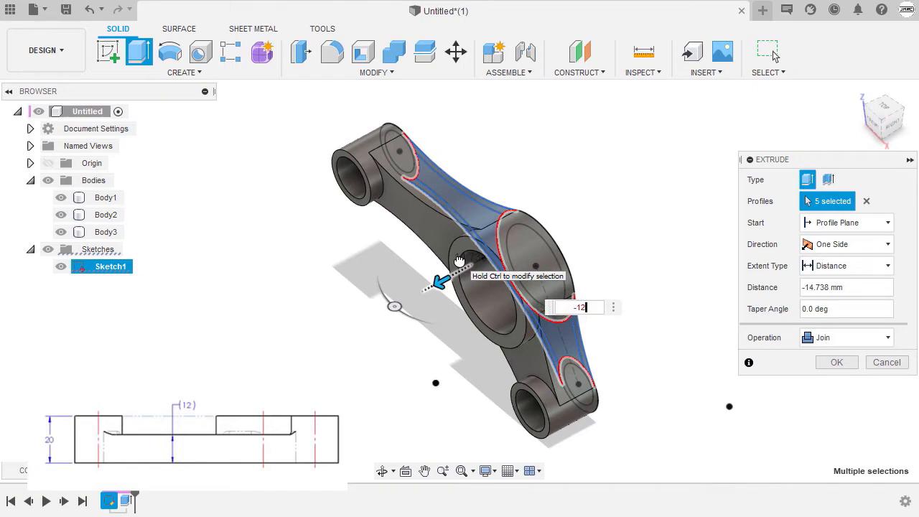
{"action": "left_click", "coordinate": [831, 344]}
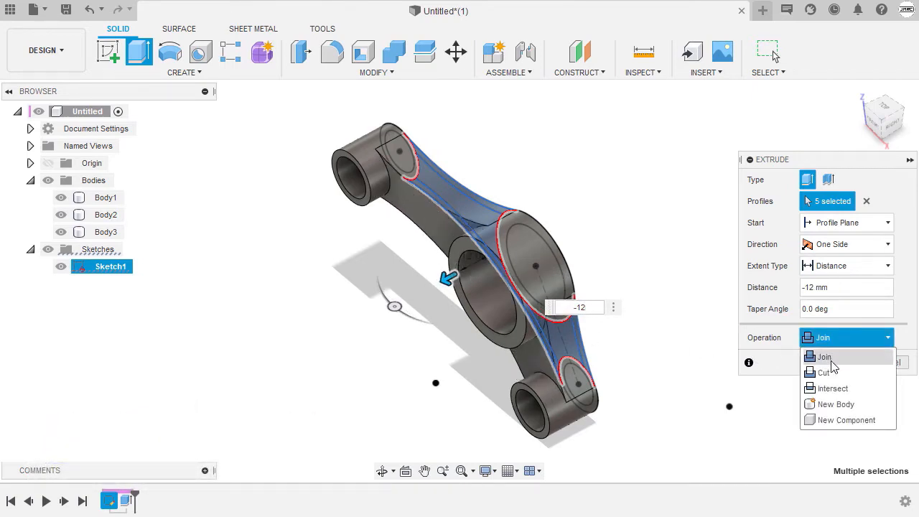
{"action": "left_click", "coordinate": [836, 405]}
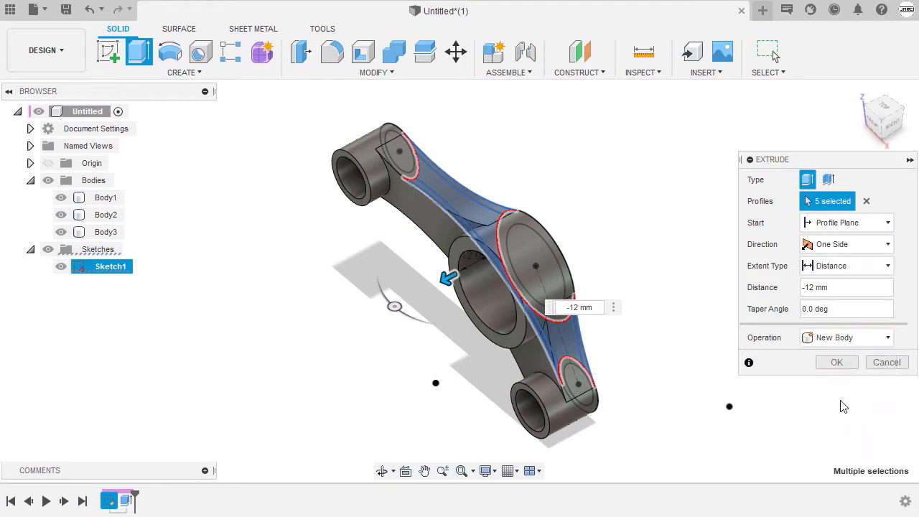
{"action": "left_click", "coordinate": [836, 362]}
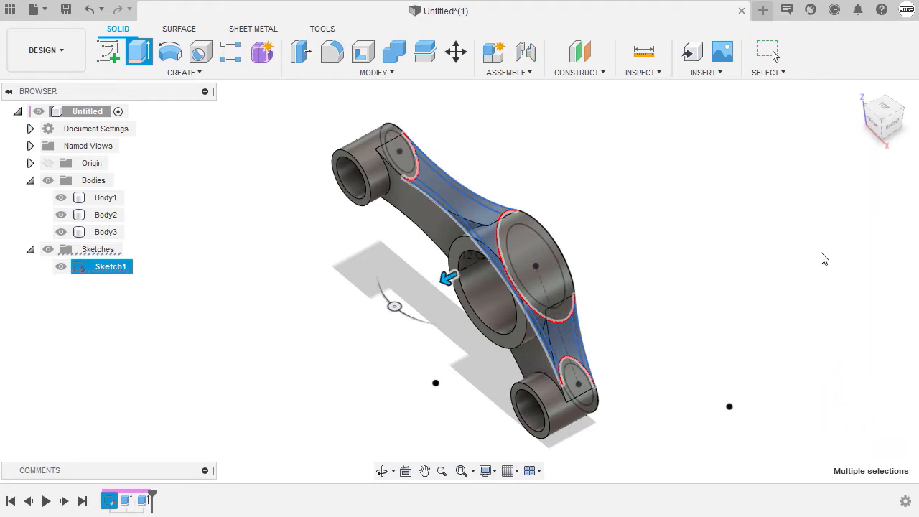
{"action": "left_click", "coordinate": [855, 95]}
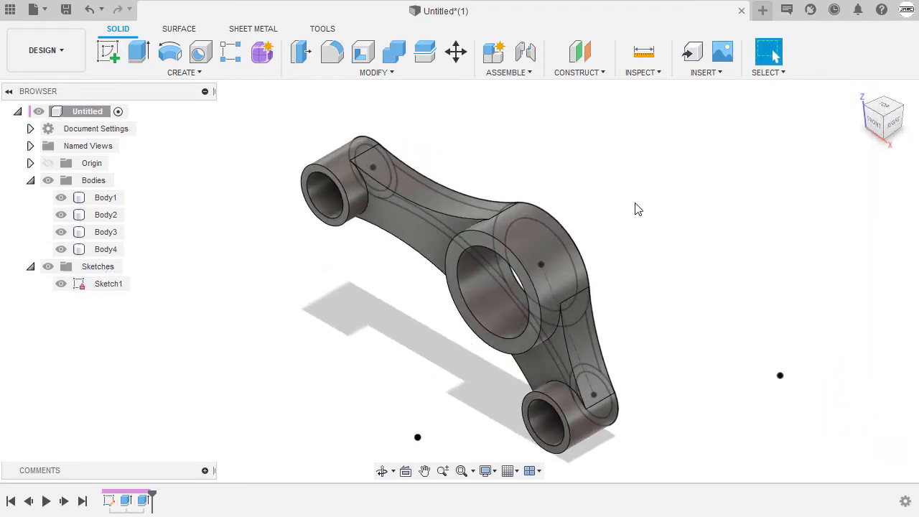
Identify the new arm body, then hide the three boss bodies and Sketch1 to isolate it
{"action": "left_click", "coordinate": [104, 250]}
{"action": "middle_click_drag", "start_coordinate": [228, 275], "coordinate": [302, 186], "text": "shift"}
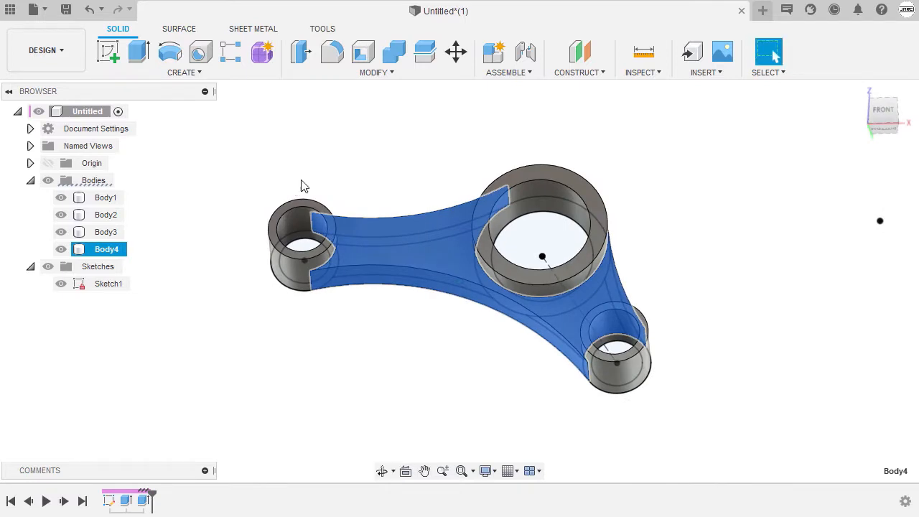
{"action": "key", "text": "Escape"}
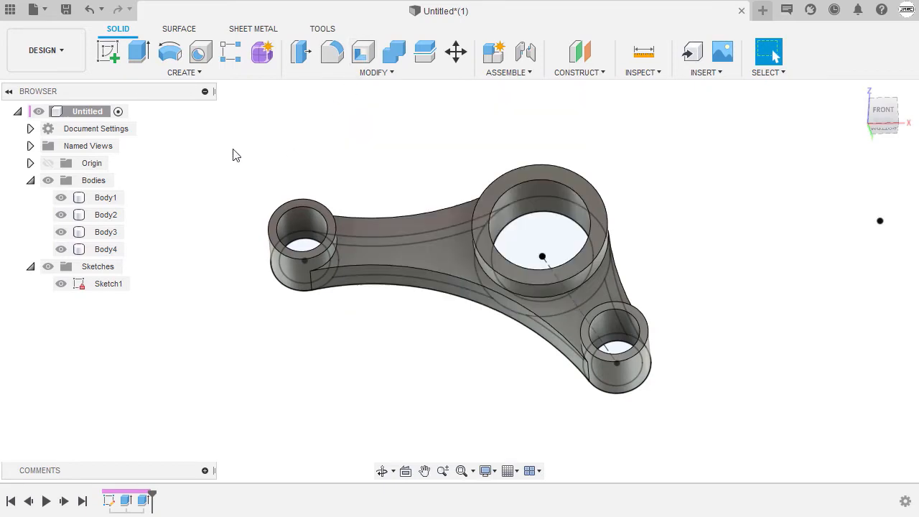
{"action": "left_click", "coordinate": [61, 197]}
{"action": "left_click", "coordinate": [61, 214]}
{"action": "left_click", "coordinate": [60, 232]}
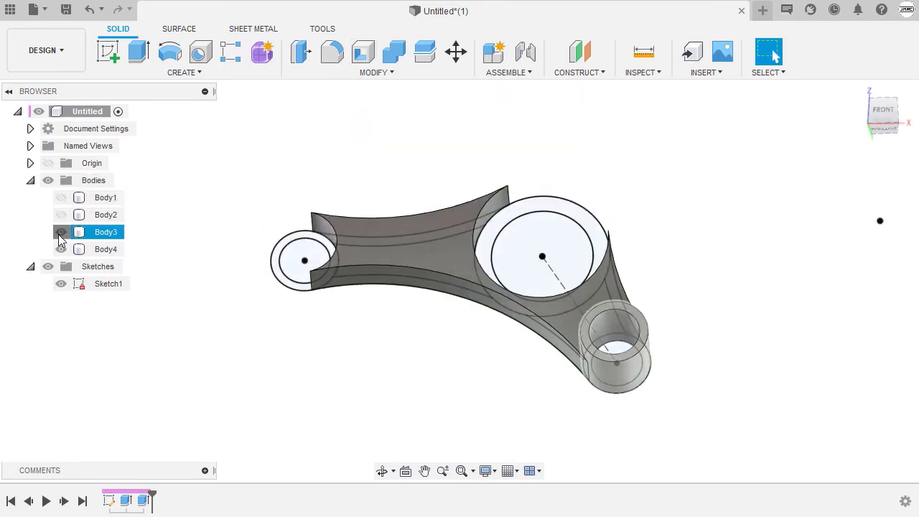
{"action": "mouse_move", "coordinate": [256, 230]}
{"action": "middle_mouse_down", "text": "shift"}
{"action": "mouse_move", "coordinate": [274, 182]}
{"action": "mouse_move", "coordinate": [257, 232]}
{"action": "middle_mouse_up", "text": "shift"}
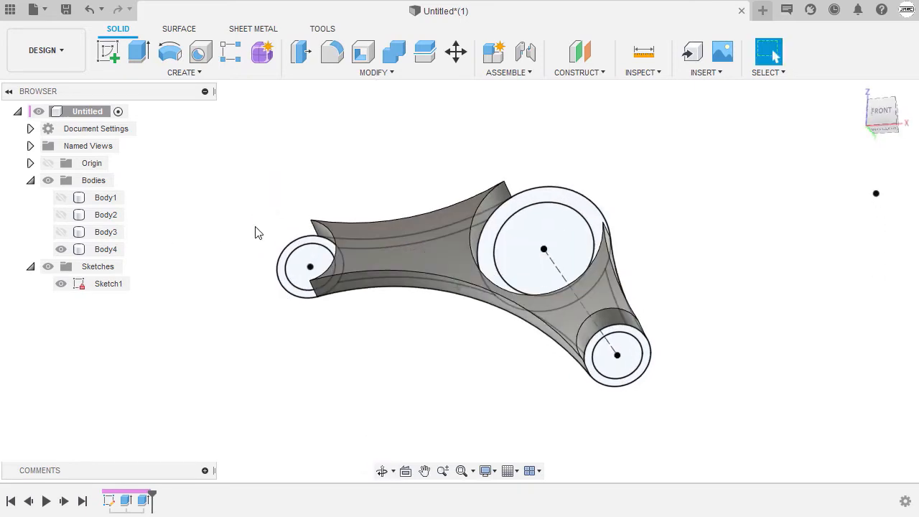
{"action": "left_click", "coordinate": [61, 283]}
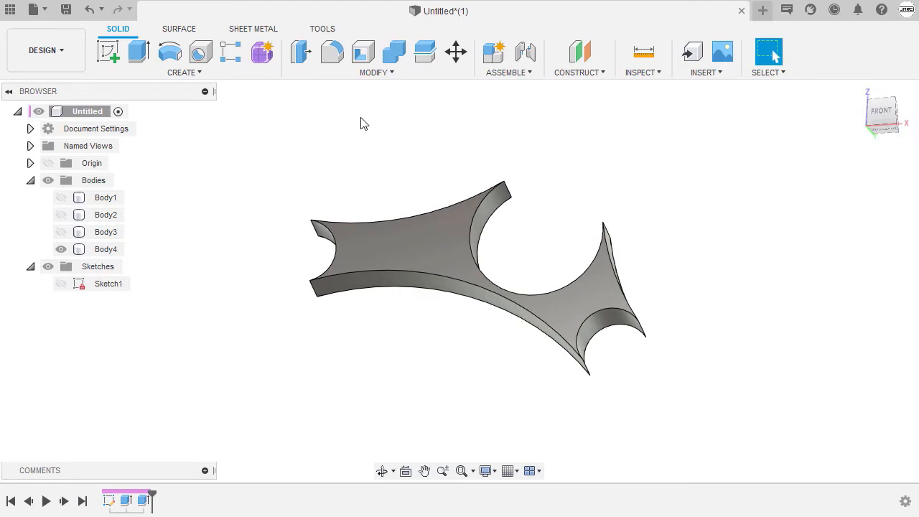
Start a shell on the arm body, removing its front face and the concave end faces at the two small bosses
{"action": "left_click", "coordinate": [376, 76]}
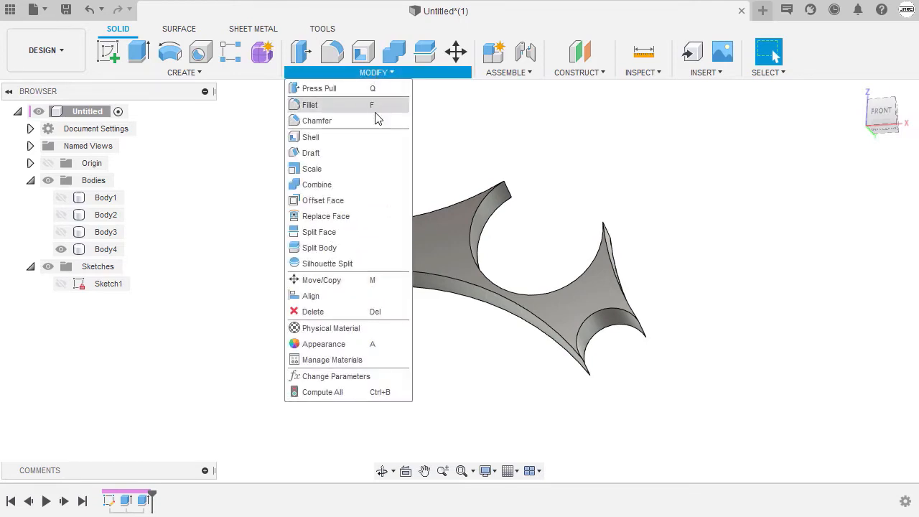
{"action": "left_click", "coordinate": [371, 136]}
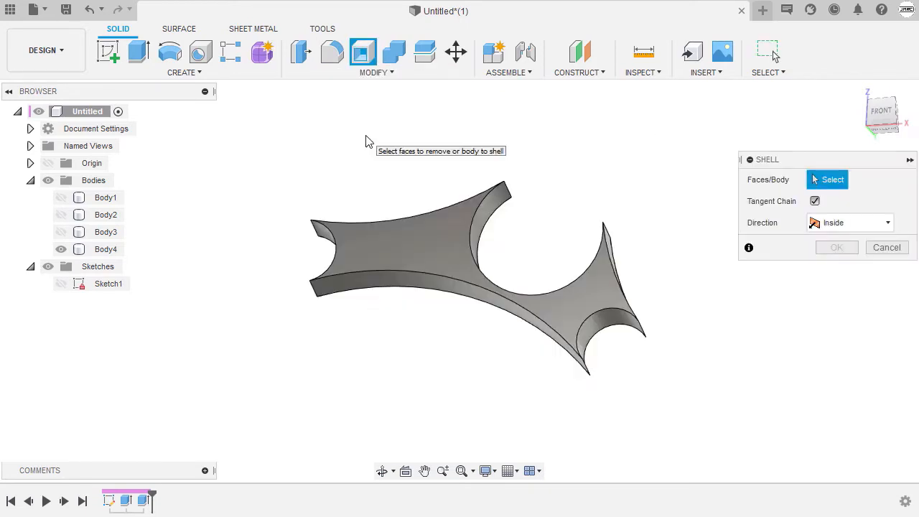
{"action": "scroll", "coordinate": [366, 140], "scroll_direction": "up", "scroll_amount": 1}
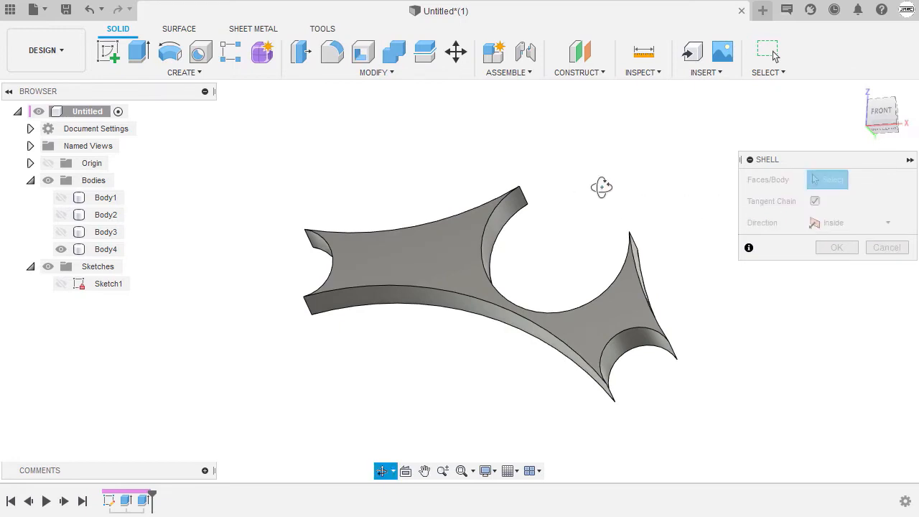
{"action": "middle_click_drag", "start_coordinate": [601, 189], "coordinate": [608, 208], "text": "shift"}
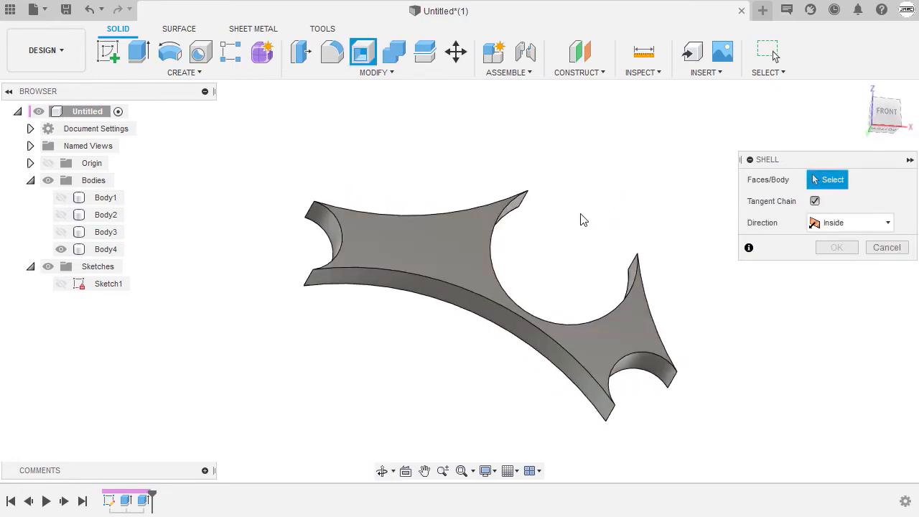
{"action": "left_click", "coordinate": [486, 231]}
{"action": "left_click", "coordinate": [450, 244]}
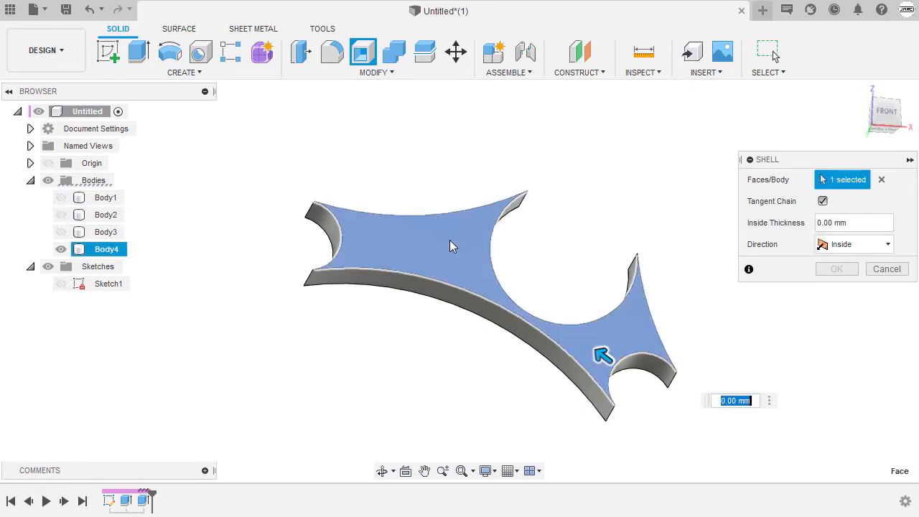
{"action": "middle_click_drag", "start_coordinate": [415, 245], "coordinate": [448, 267], "text": "shift"}
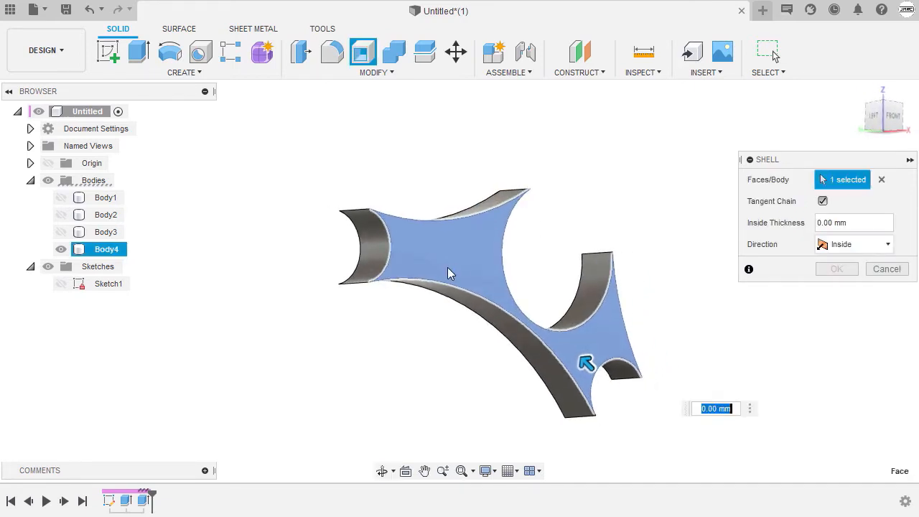
{"action": "left_click", "coordinate": [374, 245]}
{"action": "middle_click_drag", "start_coordinate": [435, 245], "coordinate": [363, 207], "text": "shift"}
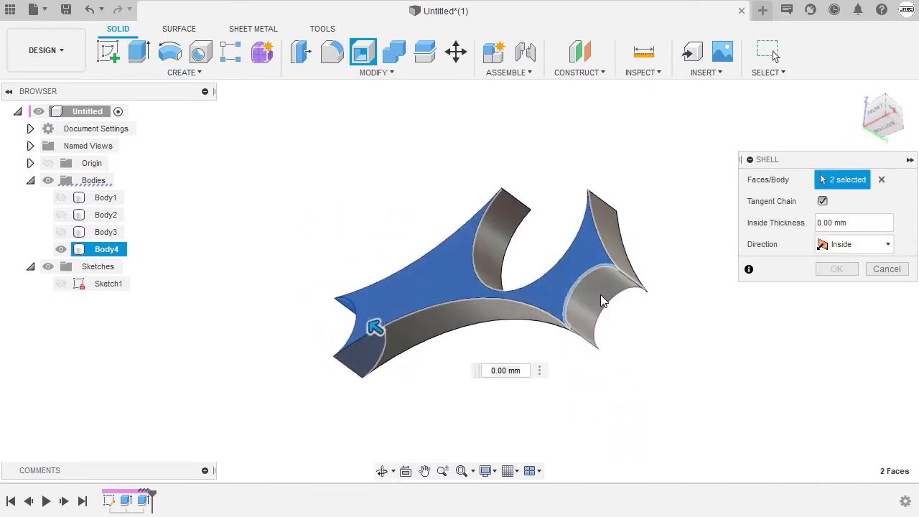
{"action": "mouse_move", "coordinate": [599, 296]}
{"action": "middle_mouse_down", "text": "shift"}
{"action": "mouse_move", "coordinate": [489, 273]}
{"action": "mouse_move", "coordinate": [520, 353]}
{"action": "mouse_move", "coordinate": [529, 319]}
{"action": "middle_mouse_up", "text": "shift"}
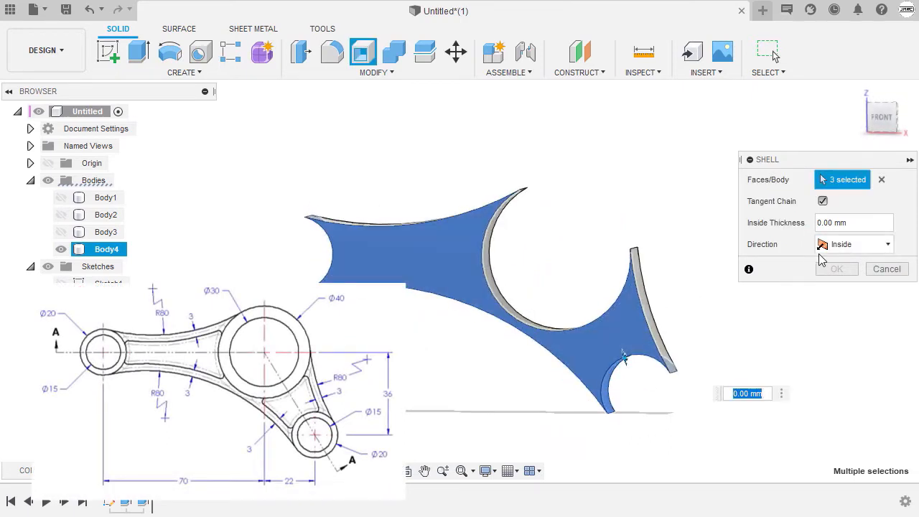
Shell the arm body inward with 3 mm thickness, also removing the concave face around the large boss
{"action": "left_click", "coordinate": [852, 228]}
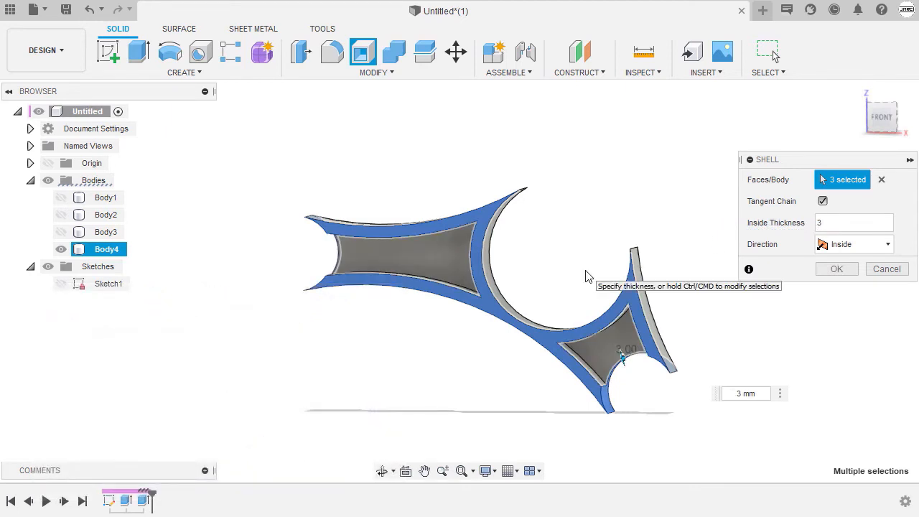
{"action": "middle_click_drag", "start_coordinate": [573, 268], "coordinate": [515, 290], "text": "shift"}
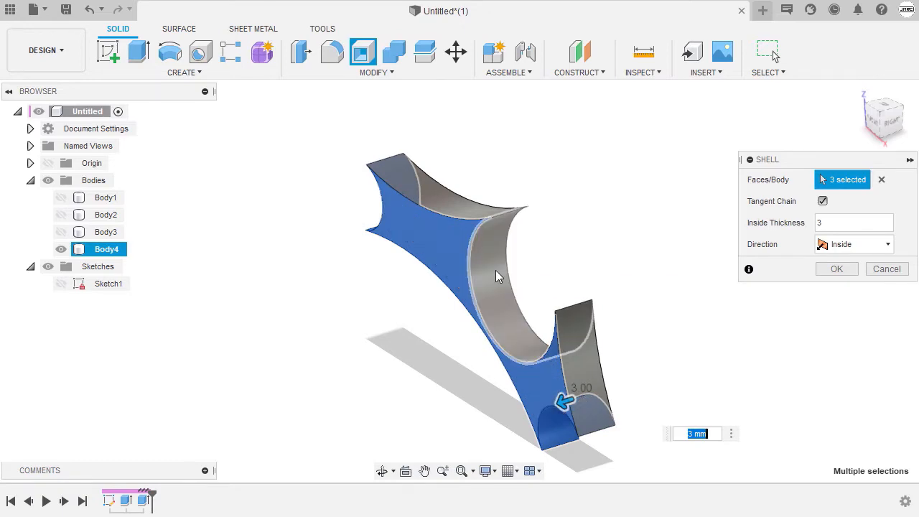
{"action": "middle_click_drag", "start_coordinate": [500, 280], "coordinate": [595, 220], "text": "shift"}
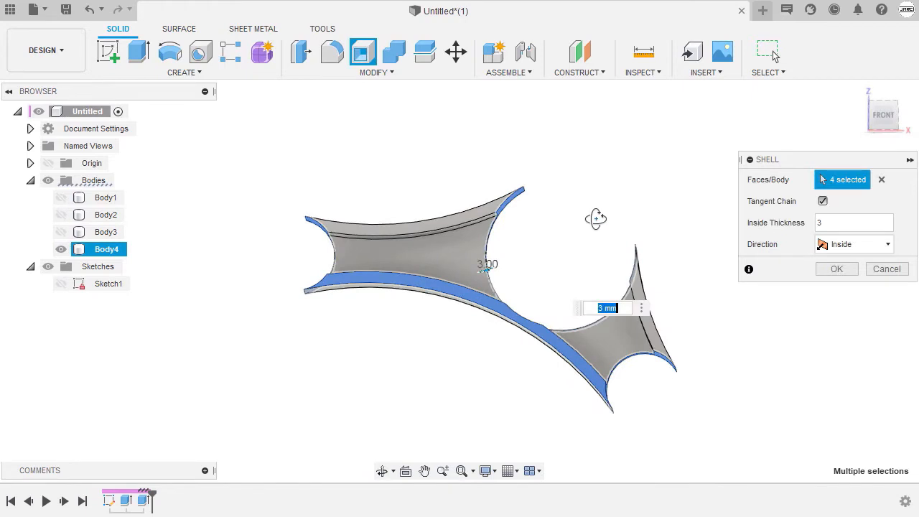
{"action": "left_click", "coordinate": [842, 251]}
{"action": "left_click", "coordinate": [843, 265]}
{"action": "left_click", "coordinate": [837, 270]}
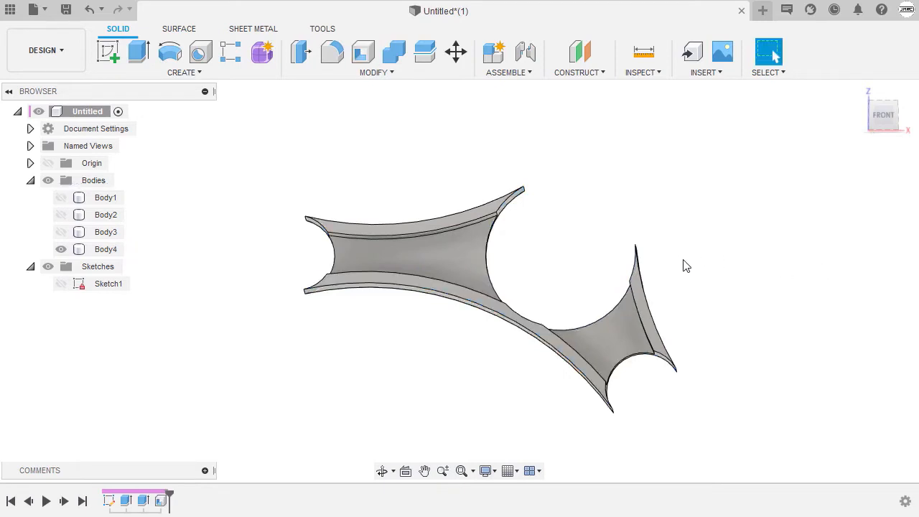
Make the three boss bodies visible again alongside the shelled arm body
{"action": "middle_click_drag", "start_coordinate": [683, 263], "coordinate": [747, 190], "text": "shift"}
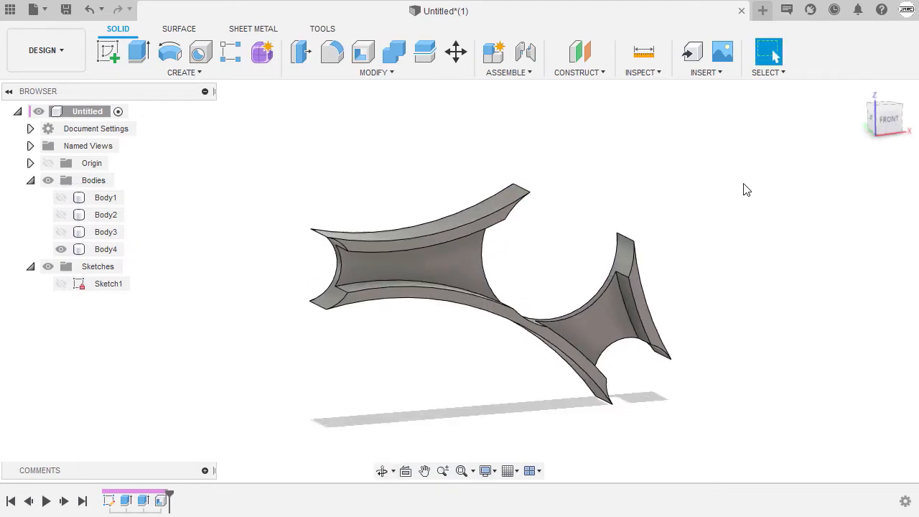
{"action": "left_click", "coordinate": [103, 205]}
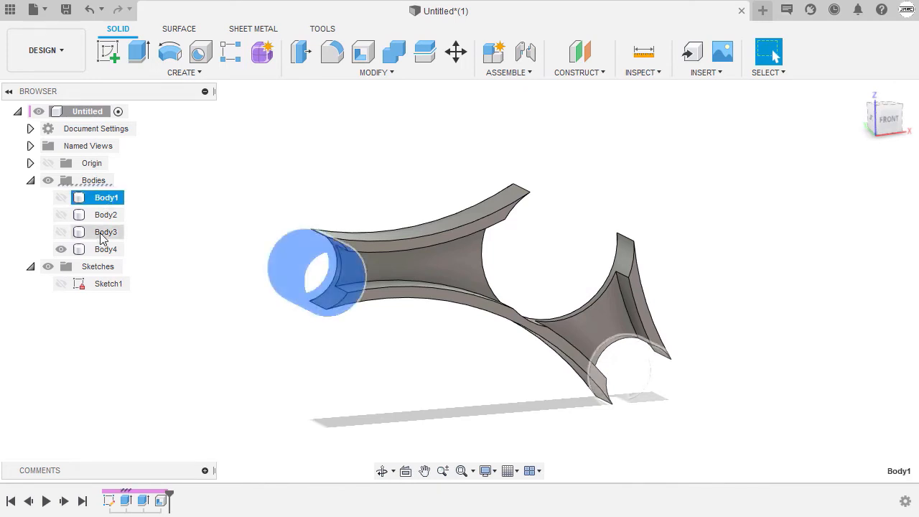
{"action": "left_click", "coordinate": [102, 235], "text": "shift"}
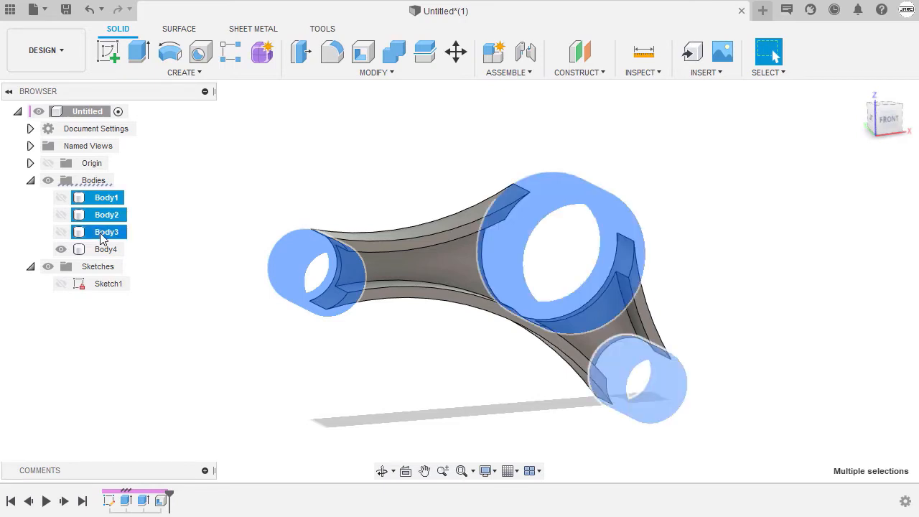
{"action": "key", "text": "v"}
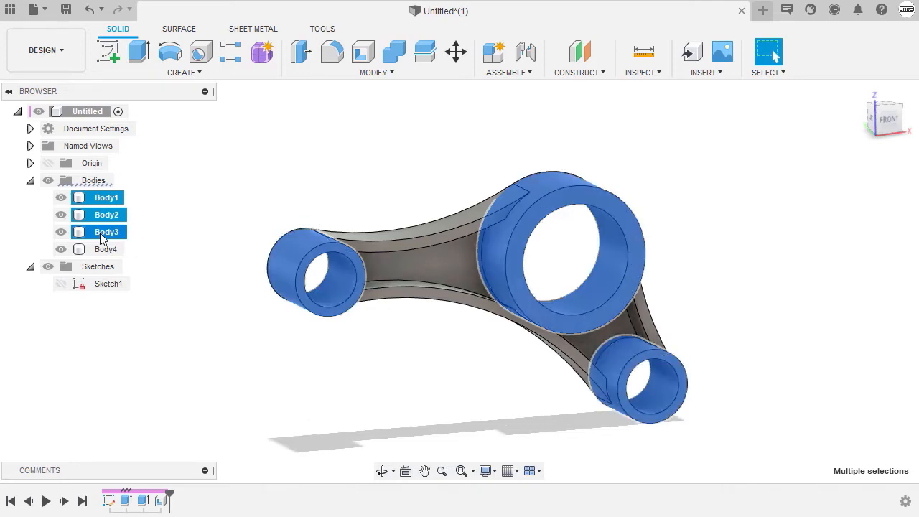
Combine the arm body Body4 with the cylinder bodies Body1, Body2 and Body3 using the Join operation
{"action": "left_click", "coordinate": [108, 312]}
{"action": "middle_click_drag", "start_coordinate": [434, 262], "coordinate": [425, 241], "text": "shift"}
{"action": "scroll", "coordinate": [425, 241], "scroll_direction": "down", "scroll_amount": 1}
{"action": "middle_click_drag", "start_coordinate": [425, 242], "coordinate": [410, 226]}
{"action": "scroll", "coordinate": [418, 215], "scroll_direction": "up", "scroll_amount": 1}
{"action": "left_click", "coordinate": [424, 173]}
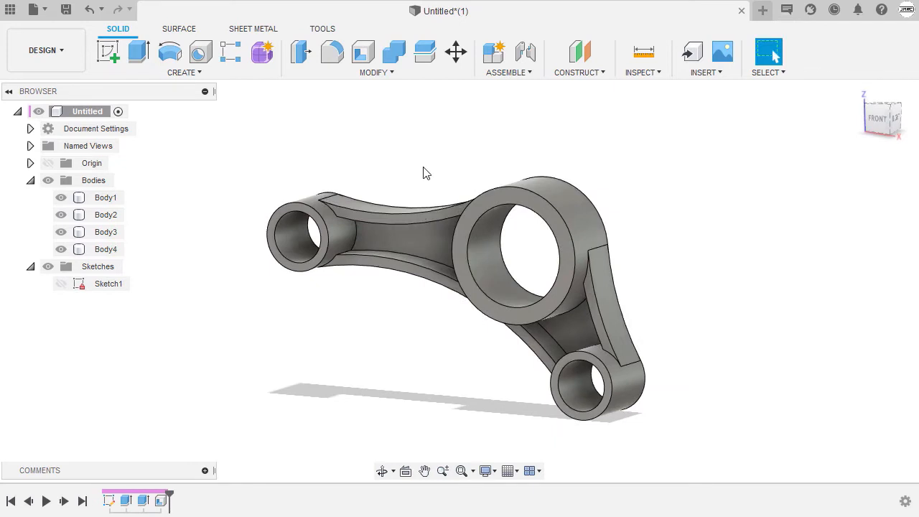
{"action": "left_click", "coordinate": [390, 75]}
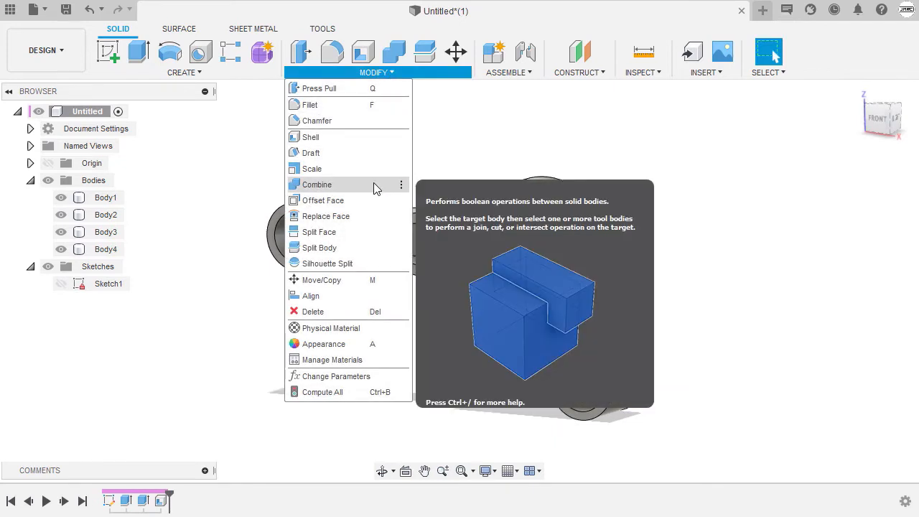
{"action": "left_click", "coordinate": [373, 184]}
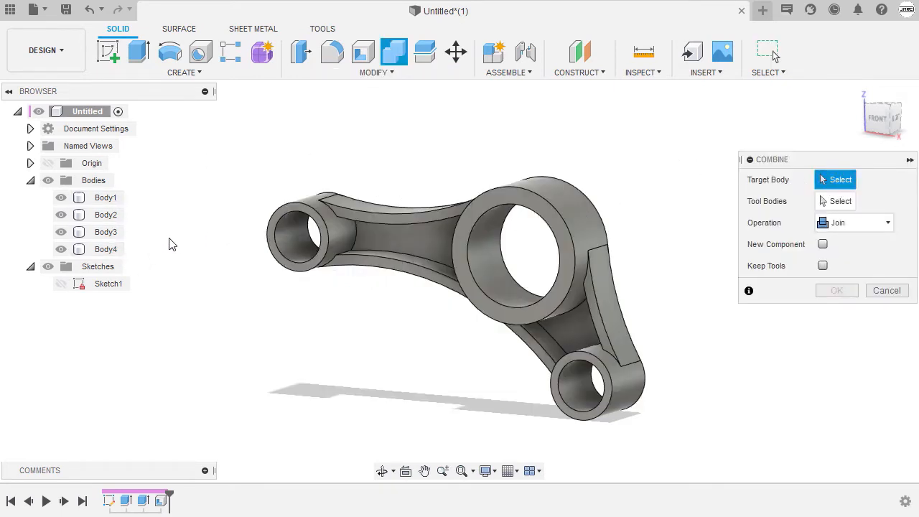
{"action": "left_click", "coordinate": [115, 251]}
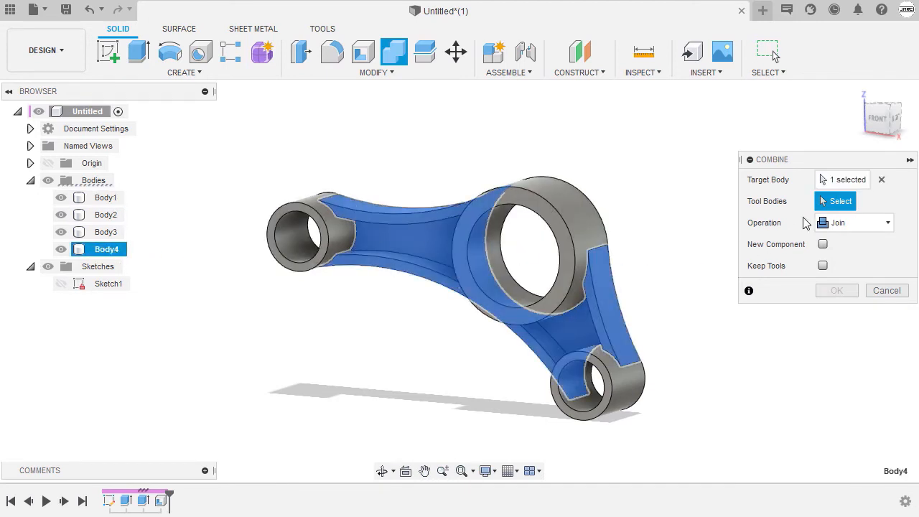
{"action": "left_click", "coordinate": [110, 201]}
{"action": "left_click", "coordinate": [106, 214]}
{"action": "left_click", "coordinate": [104, 231]}
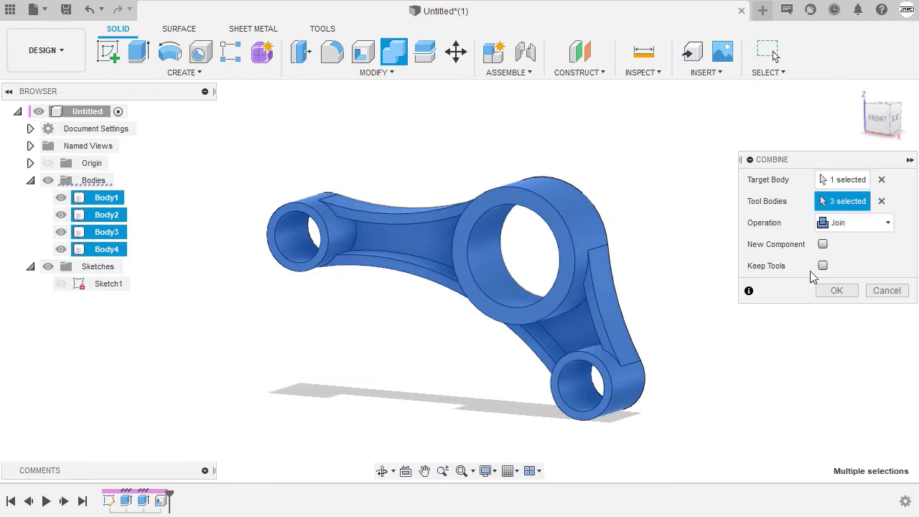
{"action": "left_click", "coordinate": [835, 291]}
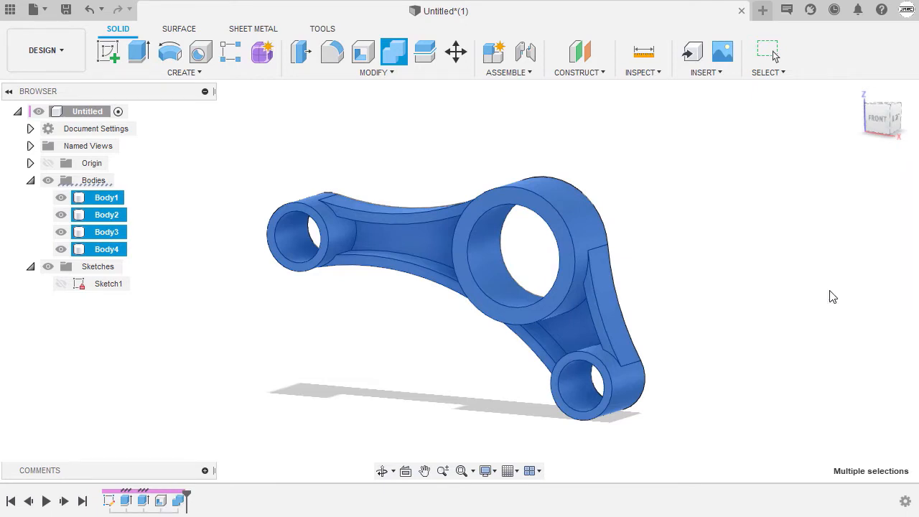
Start a constant-radius fillet and select the long arm's pocket edges along both flanges and beside the small boss
{"action": "left_click", "coordinate": [861, 92]}
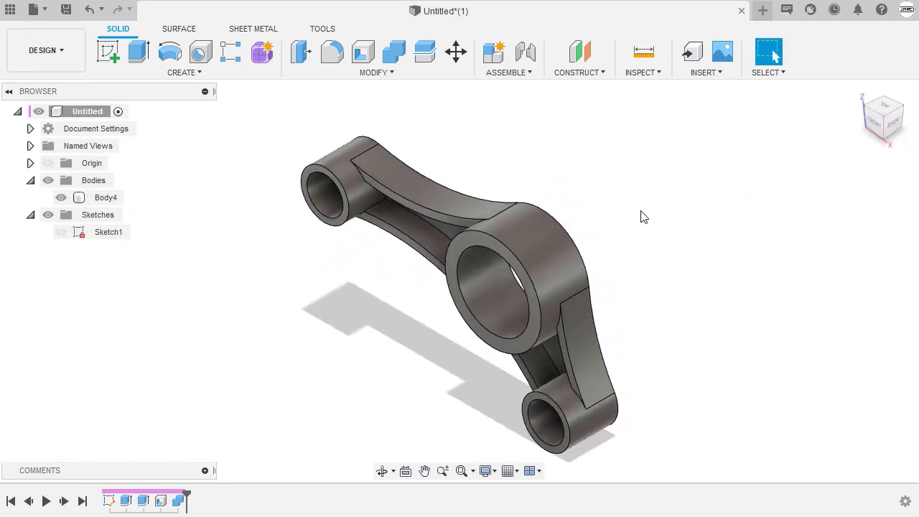
{"action": "middle_click_drag", "start_coordinate": [644, 217], "coordinate": [667, 146], "text": "shift"}
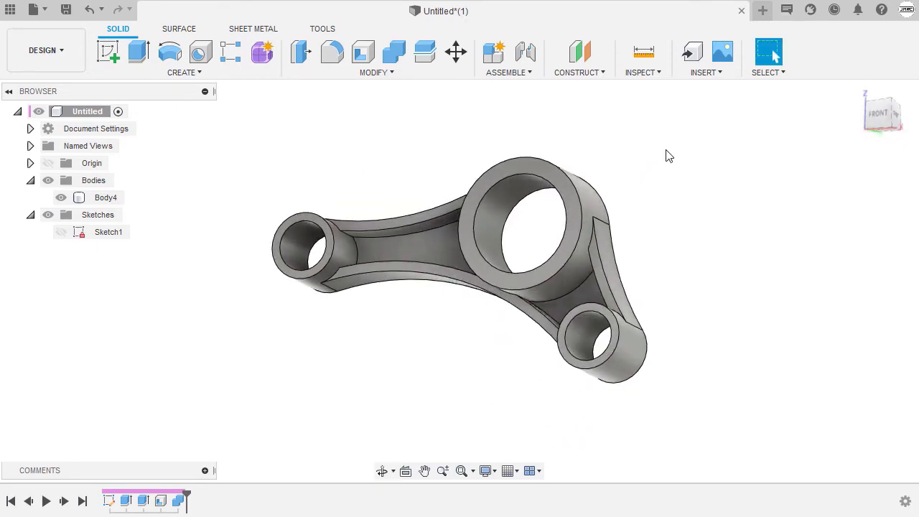
{"action": "key", "text": "f"}
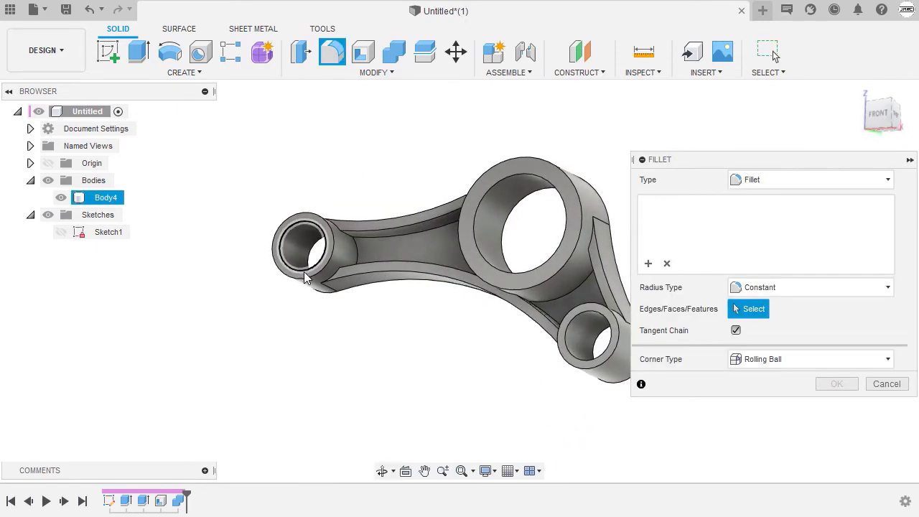
{"action": "scroll", "coordinate": [304, 277], "scroll_direction": "up", "scroll_amount": 5}
{"action": "left_click", "coordinate": [420, 209]}
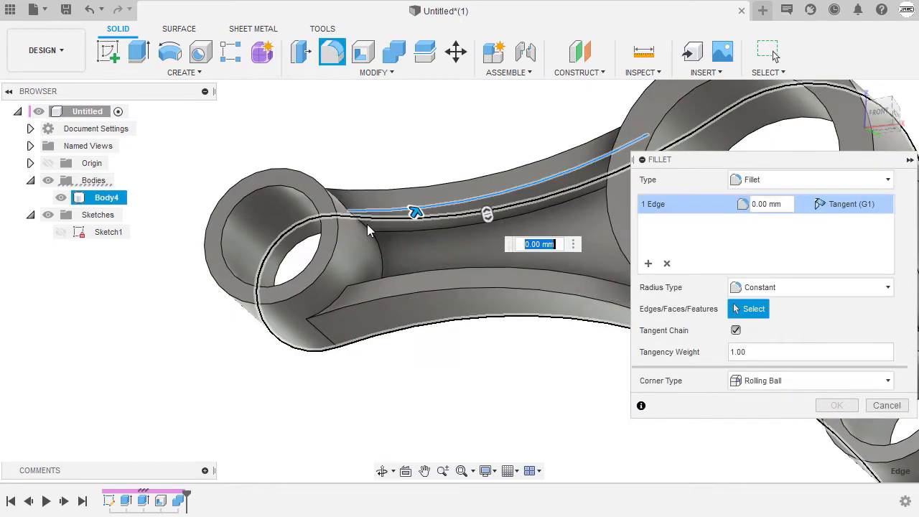
{"action": "left_click", "coordinate": [365, 226]}
{"action": "left_click", "coordinate": [381, 250]}
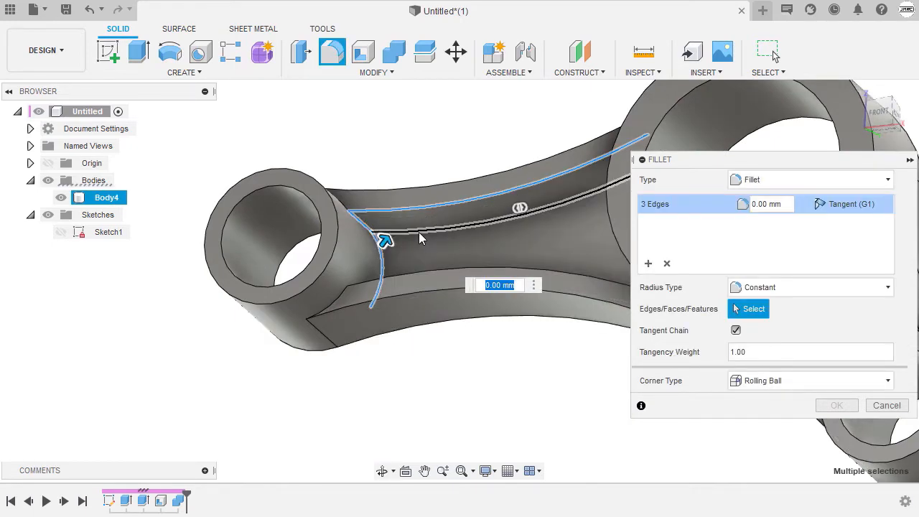
{"action": "left_click", "coordinate": [419, 232]}
{"action": "middle_click_drag", "start_coordinate": [418, 232], "coordinate": [372, 294], "text": "shift"}
{"action": "left_click", "coordinate": [371, 293]}
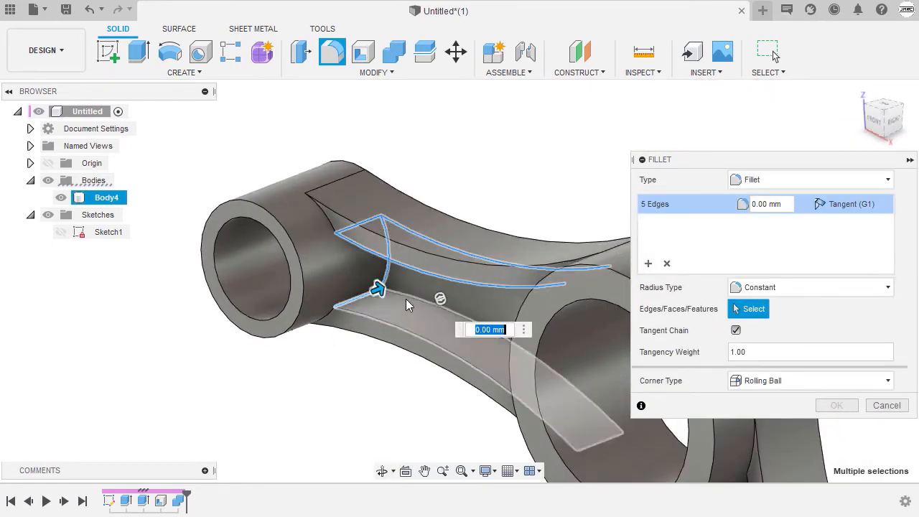
{"action": "left_click", "coordinate": [391, 323]}
{"action": "left_click", "coordinate": [375, 291]}
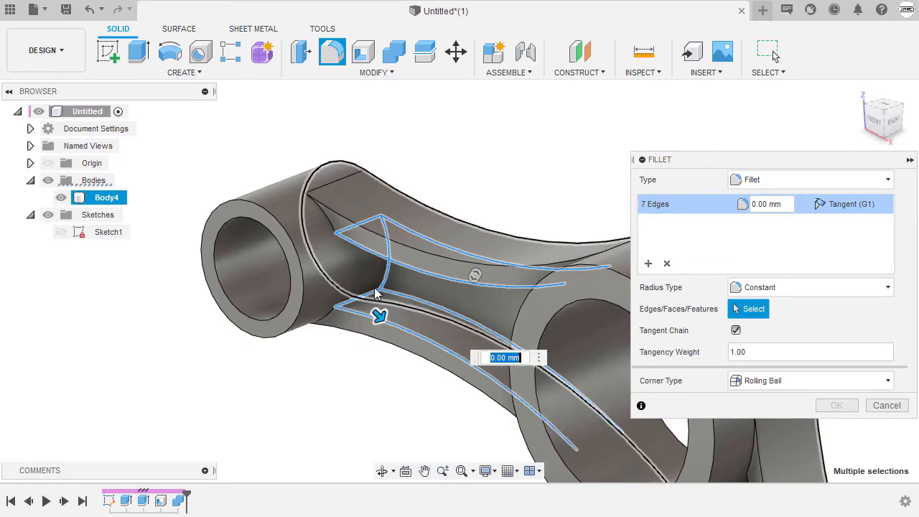
Add the long arm's flange-end edges at the small boss and the pocket edges against the large boss to the fillet
{"action": "middle_click_drag", "start_coordinate": [374, 292], "coordinate": [384, 236], "text": "shift"}
{"action": "left_click", "coordinate": [342, 198]}
{"action": "left_click", "coordinate": [332, 309]}
{"action": "middle_click_drag", "start_coordinate": [455, 251], "coordinate": [480, 247]}
{"action": "left_click", "coordinate": [463, 204]}
{"action": "left_click", "coordinate": [502, 196]}
{"action": "middle_click_drag", "start_coordinate": [497, 449], "coordinate": [509, 406], "text": "shift"}
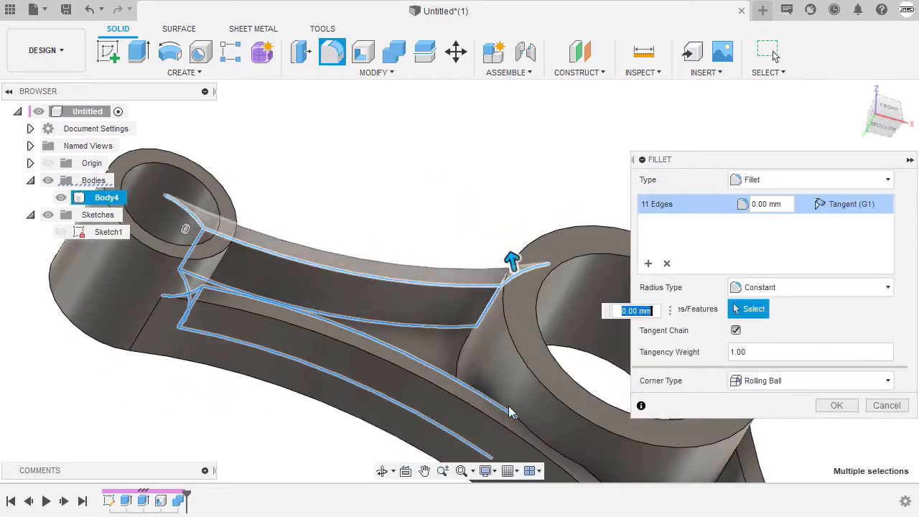
{"action": "left_click", "coordinate": [467, 349]}
{"action": "middle_click_drag", "start_coordinate": [467, 349], "coordinate": [460, 309], "text": "shift"}
{"action": "left_click", "coordinate": [460, 394]}
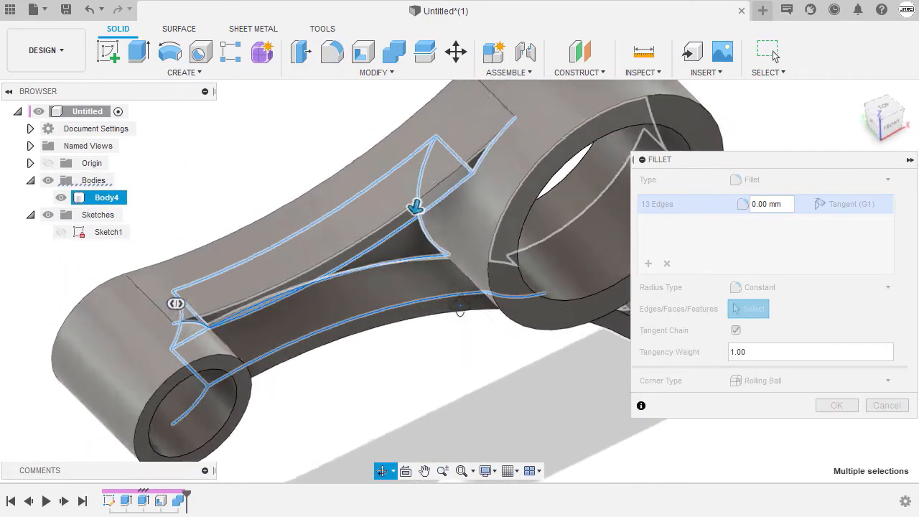
{"action": "left_click", "coordinate": [438, 267]}
{"action": "middle_click_drag", "start_coordinate": [438, 267], "coordinate": [323, 190], "text": "shift"}
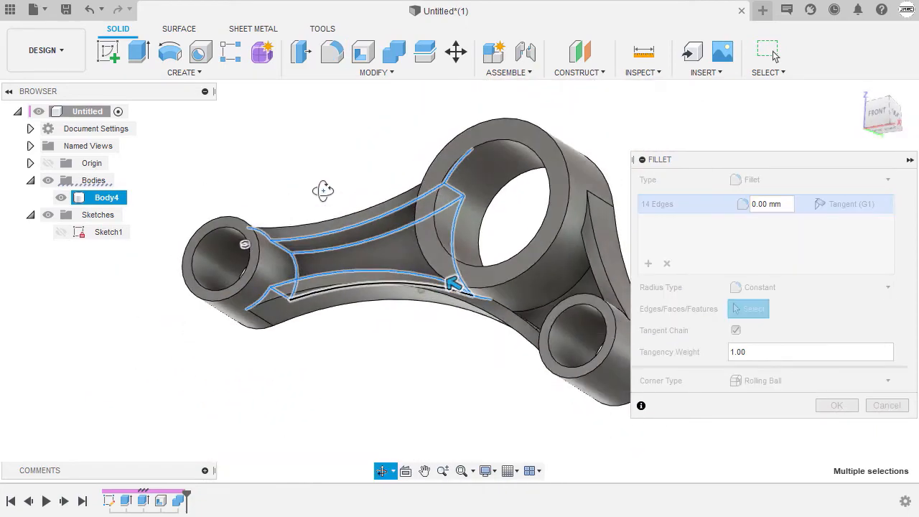
Add the short arm's pocket edges along both flanges and around the large boss to the fillet selection
{"action": "scroll", "coordinate": [574, 215], "scroll_direction": "up", "scroll_amount": 2}
{"action": "left_click", "coordinate": [590, 220]}
{"action": "left_click", "coordinate": [592, 265]}
{"action": "middle_click_drag", "start_coordinate": [548, 276], "coordinate": [383, 312], "text": "shift"}
{"action": "left_click", "coordinate": [444, 286]}
{"action": "left_click", "coordinate": [413, 309]}
{"action": "left_click", "coordinate": [336, 287]}
{"action": "left_click", "coordinate": [372, 316]}
{"action": "left_click", "coordinate": [424, 323]}
Add the short arm's flange-end edges at its small boss and set the fillet radius to 1.5 mm
{"action": "scroll", "coordinate": [421, 397], "scroll_direction": "up", "scroll_amount": 3}
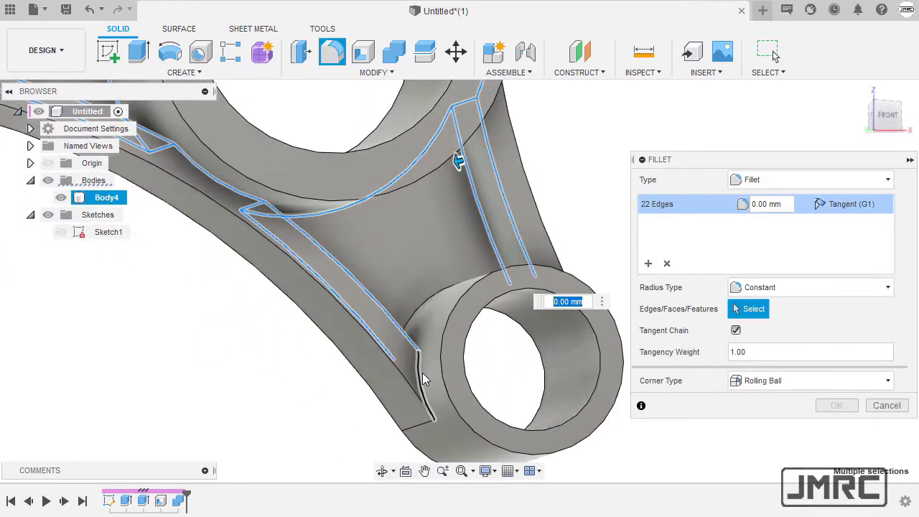
{"action": "left_click", "coordinate": [422, 373]}
{"action": "mouse_move", "coordinate": [422, 373]}
{"action": "middle_mouse_down", "text": "shift"}
{"action": "mouse_move", "coordinate": [422, 257]}
{"action": "mouse_move", "coordinate": [361, 278]}
{"action": "mouse_move", "coordinate": [443, 319]}
{"action": "mouse_move", "coordinate": [431, 309]}
{"action": "mouse_move", "coordinate": [456, 193]}
{"action": "mouse_move", "coordinate": [353, 258]}
{"action": "mouse_move", "coordinate": [287, 265]}
{"action": "mouse_move", "coordinate": [335, 251]}
{"action": "mouse_move", "coordinate": [508, 260]}
{"action": "mouse_move", "coordinate": [428, 253]}
{"action": "middle_mouse_up", "text": "shift"}
{"action": "left_click", "coordinate": [443, 319]}
{"action": "scroll", "coordinate": [443, 319], "scroll_direction": "down", "scroll_amount": 3}
{"action": "scroll", "coordinate": [360, 240], "scroll_direction": "up", "scroll_amount": 3}
{"action": "scroll", "coordinate": [396, 240], "scroll_direction": "down", "scroll_amount": 3}
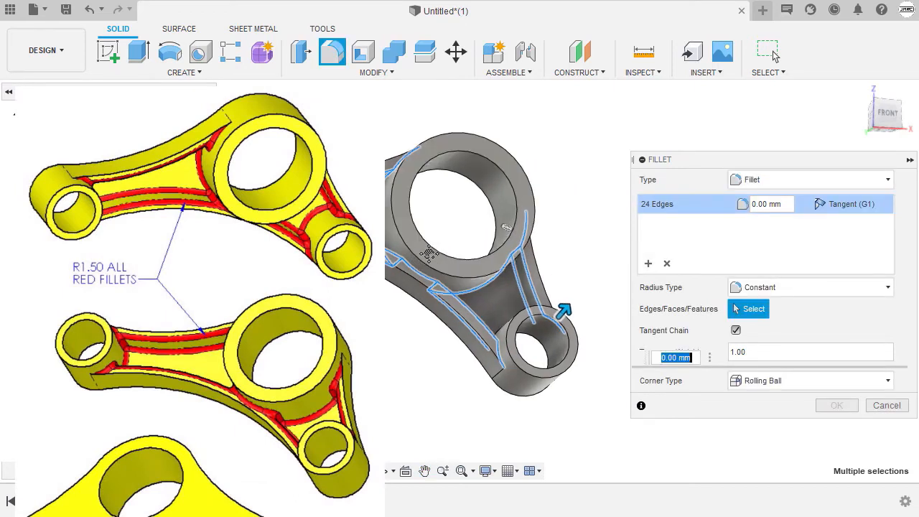
{"action": "type", "text": "1"}
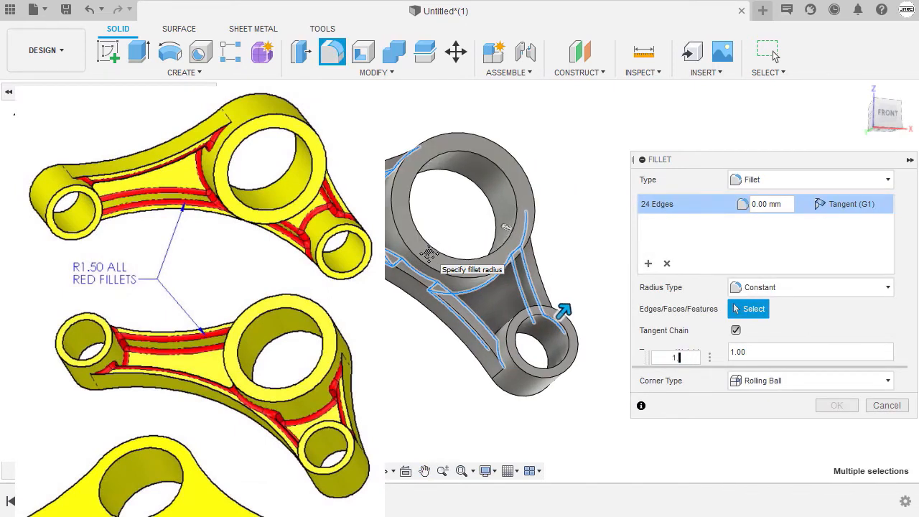
{"action": "type", "text": ".5"}
{"action": "key", "text": "Return"}
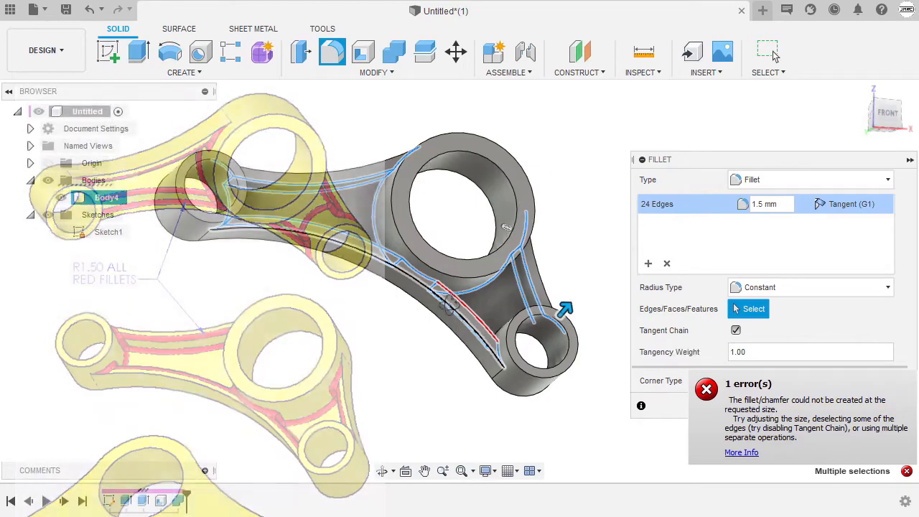
Add the two missing short flange edges at the short arm's small boss and apply the 1.5 mm fillet
{"action": "middle_click_drag", "start_coordinate": [449, 305], "coordinate": [570, 337], "text": "shift"}
{"action": "scroll", "coordinate": [423, 265], "scroll_direction": "up", "scroll_amount": 3}
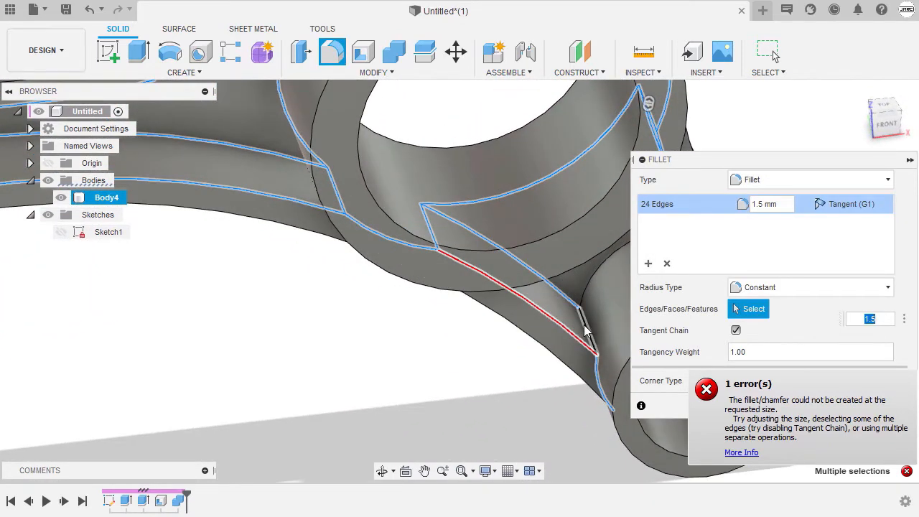
{"action": "scroll", "coordinate": [433, 299], "scroll_direction": "down", "scroll_amount": 5}
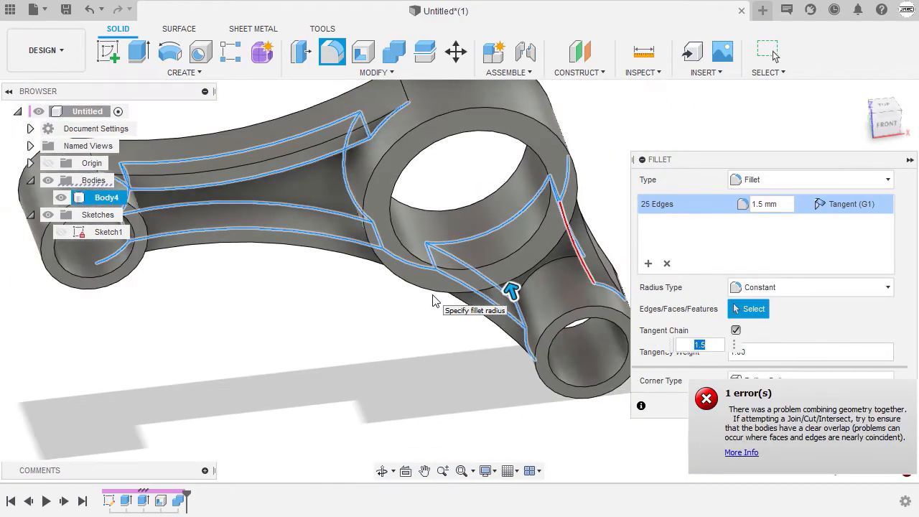
{"action": "middle_click_drag", "start_coordinate": [408, 286], "coordinate": [510, 298], "text": "shift"}
{"action": "scroll", "coordinate": [511, 298], "scroll_direction": "up", "scroll_amount": 6}
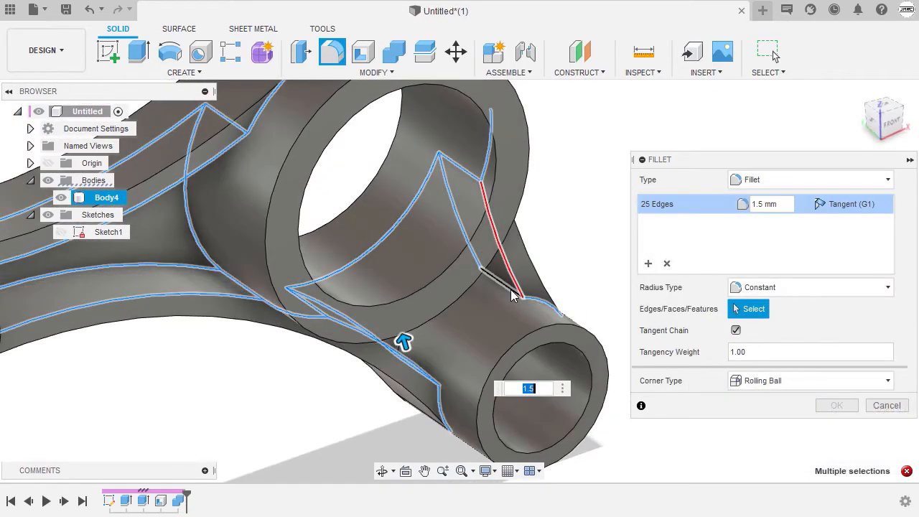
{"action": "left_click", "coordinate": [512, 295]}
{"action": "scroll", "coordinate": [512, 294], "scroll_direction": "down", "scroll_amount": 5}
{"action": "middle_click_drag", "start_coordinate": [487, 325], "coordinate": [445, 267], "text": "shift"}
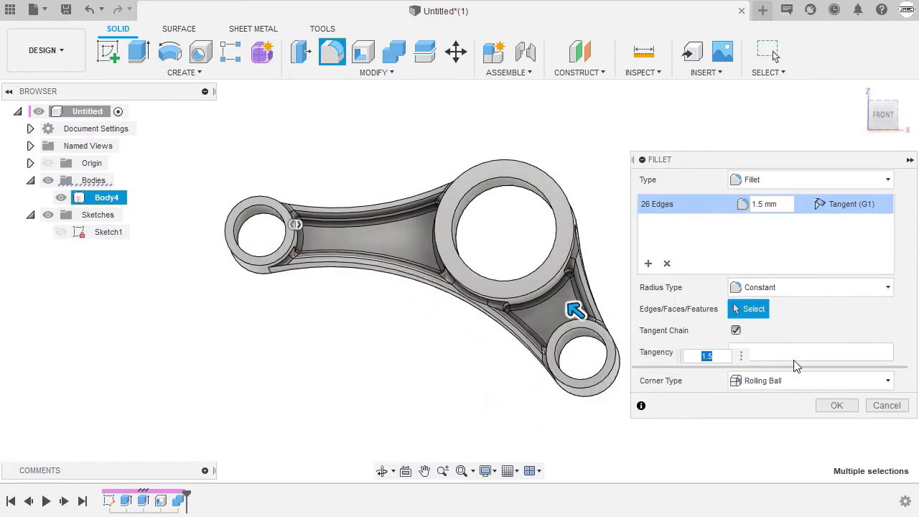
{"action": "left_click", "coordinate": [827, 406]}
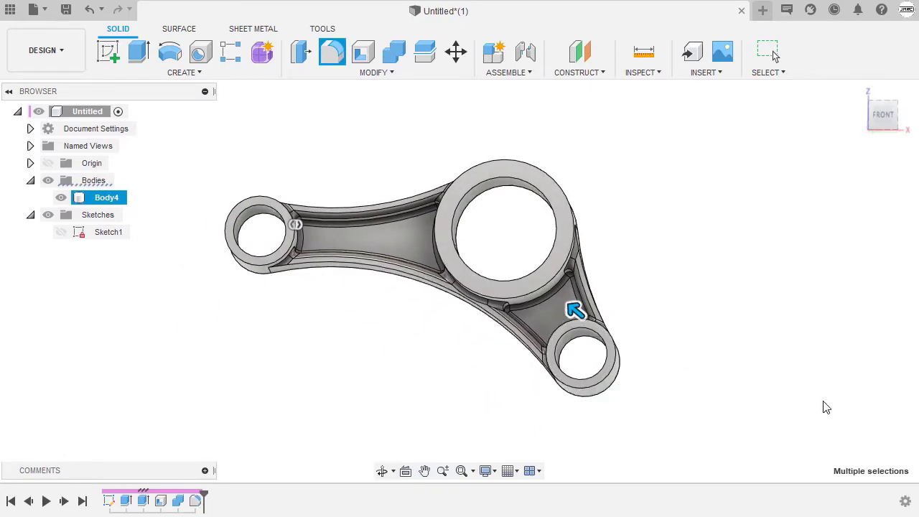
{"action": "left_click", "coordinate": [858, 92]}
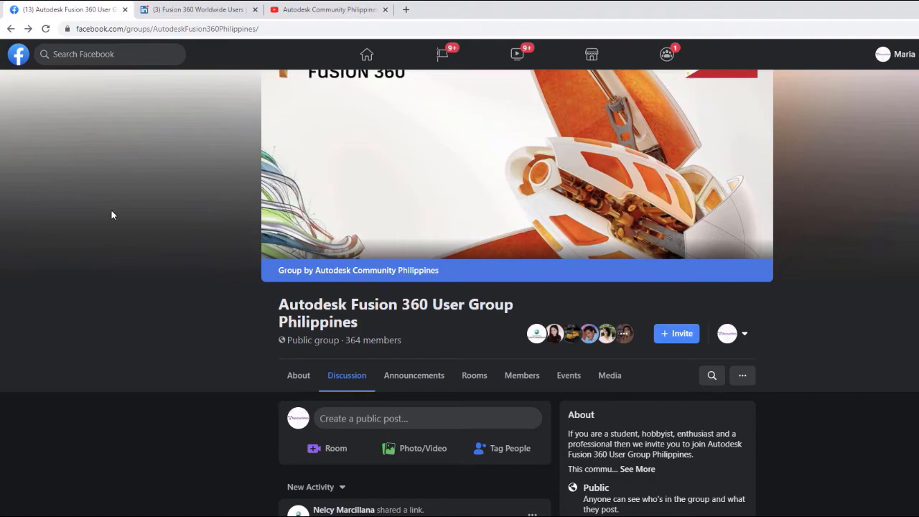
View the Fusion 360 Worldwide Users LinkedIn group and the Autodesk Community Philippines YouTube channel in the web browser
{"action": "left_click", "coordinate": [186, 11]}
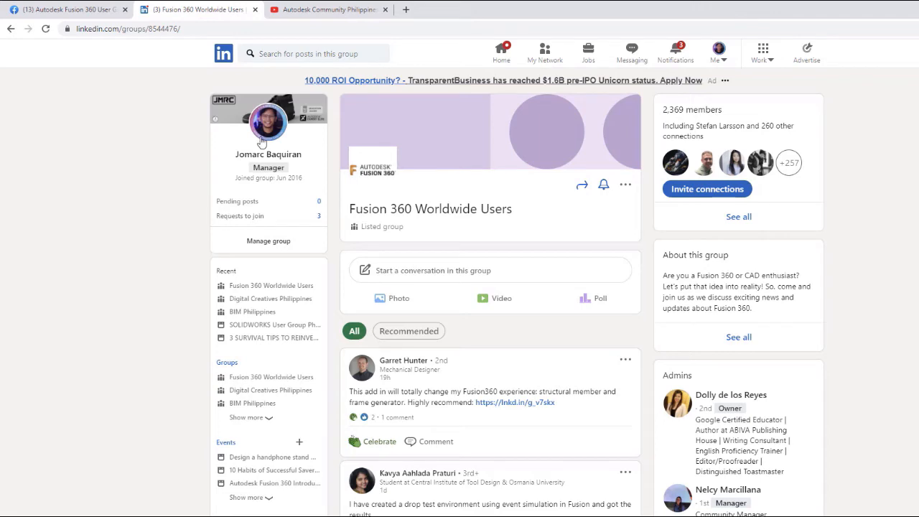
{"action": "left_click", "coordinate": [326, 9]}
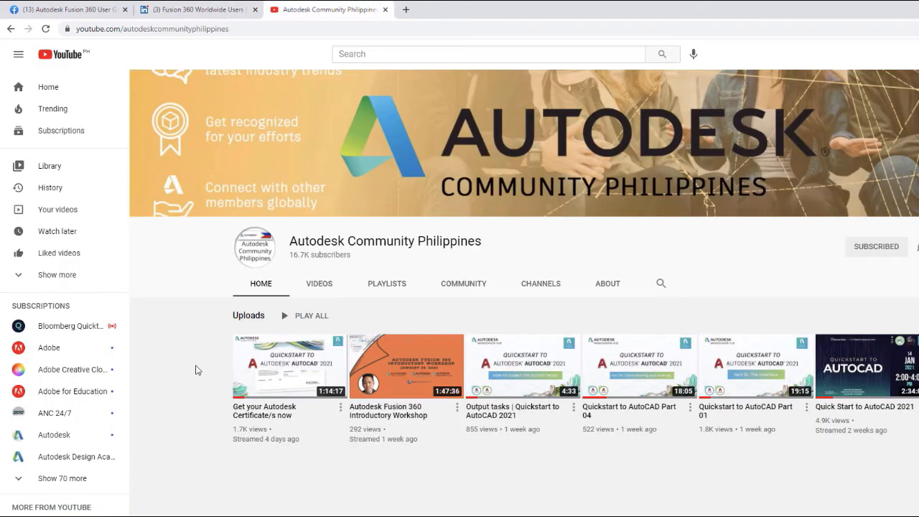
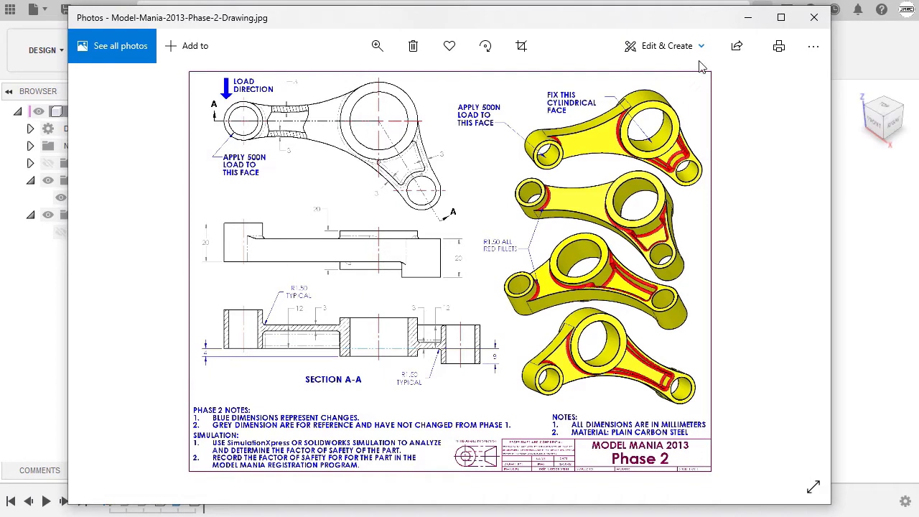
Put away the Phase 2 drawing and roll the design history back to just before the shell feature
{"action": "left_click", "coordinate": [749, 20]}
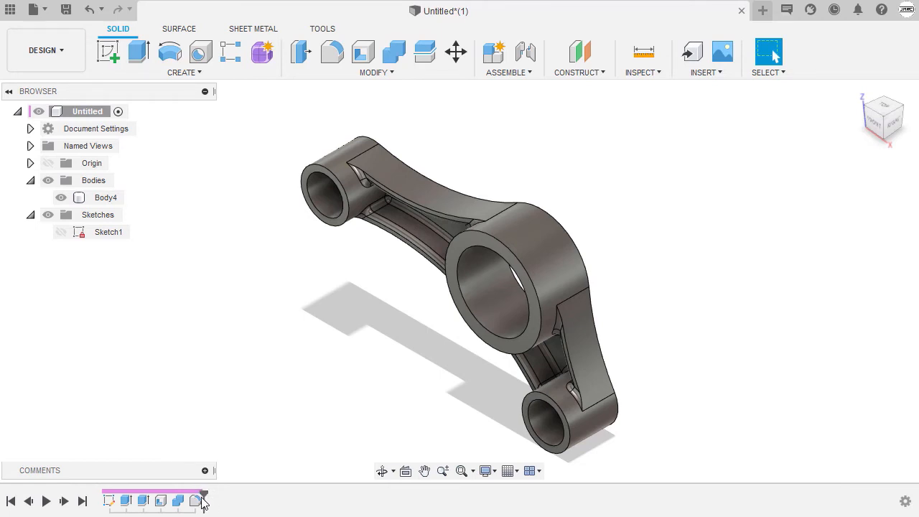
{"action": "left_click_drag", "start_coordinate": [204, 496], "coordinate": [152, 501]}
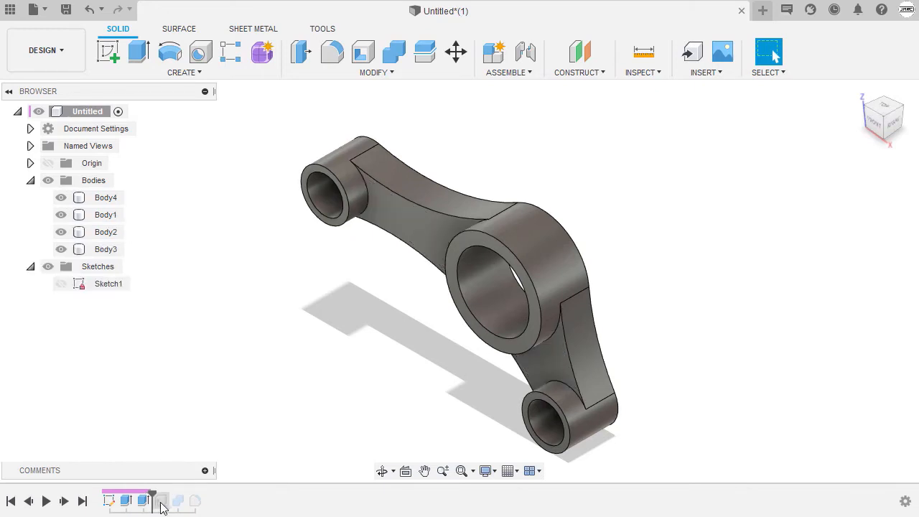
Move the large central ring body 4 mm along Y relative to the arm
{"action": "left_click", "coordinate": [106, 232]}
{"action": "left_click", "coordinate": [107, 249]}
{"action": "left_click", "coordinate": [246, 273]}
{"action": "left_click", "coordinate": [111, 233]}
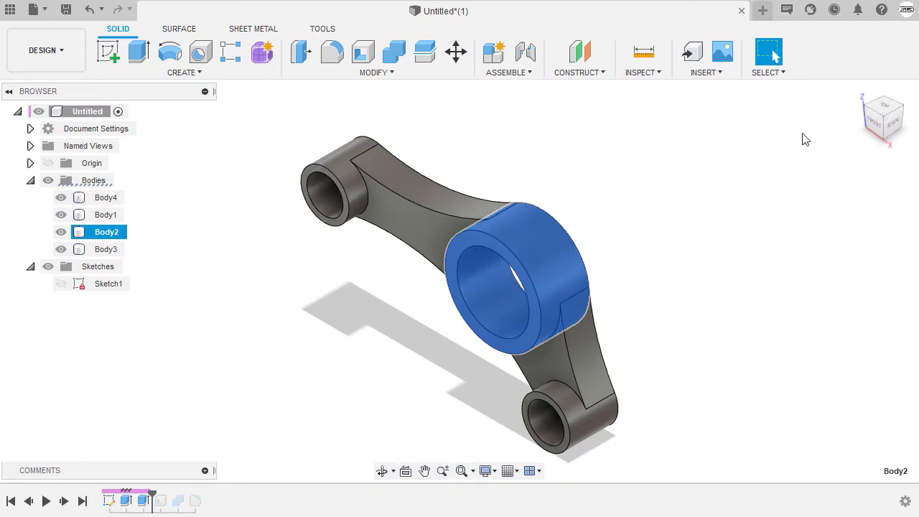
{"action": "left_click", "coordinate": [883, 108]}
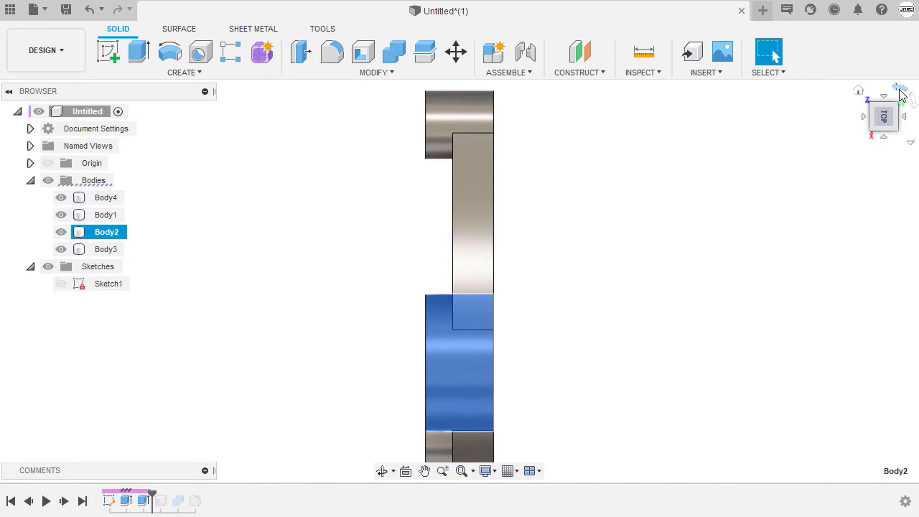
{"action": "left_click", "coordinate": [902, 95]}
{"action": "scroll", "coordinate": [571, 288], "scroll_direction": "up", "scroll_amount": 5}
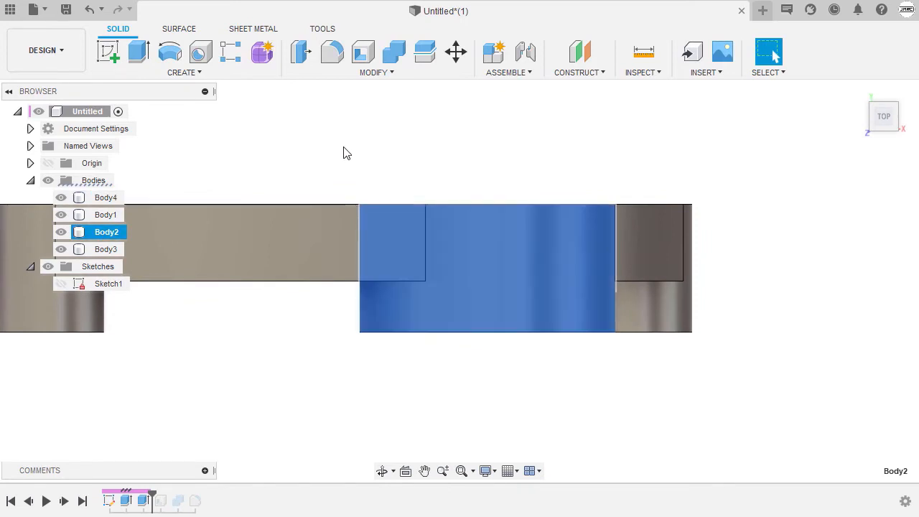
{"action": "key", "text": "m"}
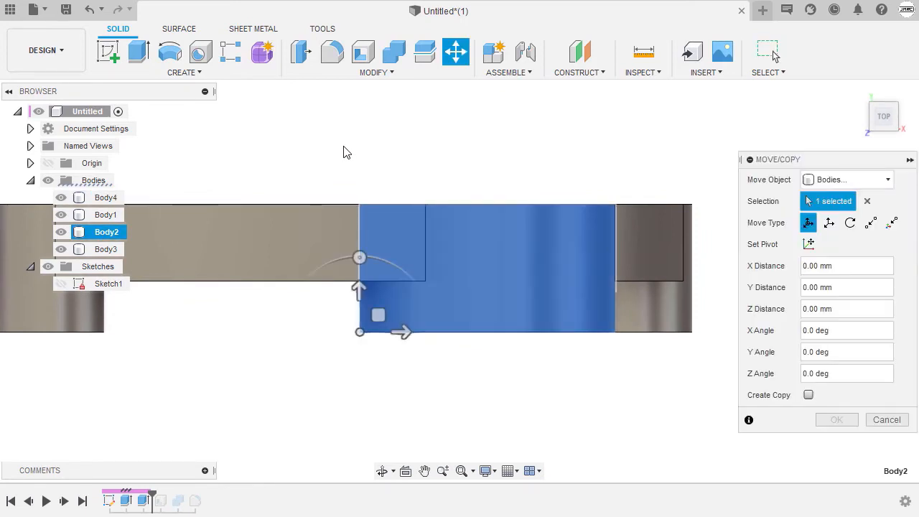
{"action": "scroll", "coordinate": [344, 152], "scroll_direction": "down", "scroll_amount": 2}
{"action": "middle_click_drag", "start_coordinate": [349, 150], "coordinate": [422, 190]}
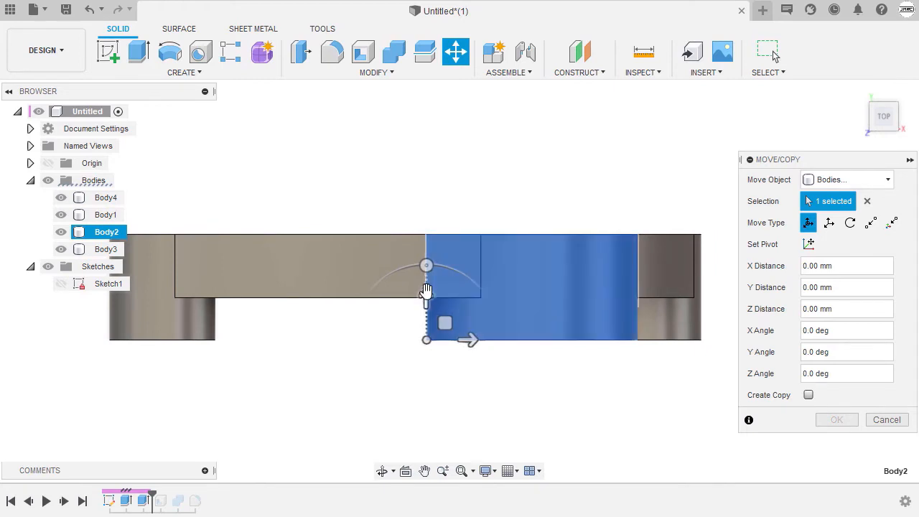
{"action": "scroll", "coordinate": [427, 290], "scroll_direction": "up", "scroll_amount": 1}
{"action": "mouse_move", "coordinate": [426, 291]}
{"action": "left_mouse_down"}
{"action": "mouse_move", "coordinate": [428, 280]}
{"action": "mouse_move", "coordinate": [423, 302]}
{"action": "left_mouse_up"}
{"action": "scroll", "coordinate": [428, 287], "scroll_direction": "up", "scroll_amount": 2}
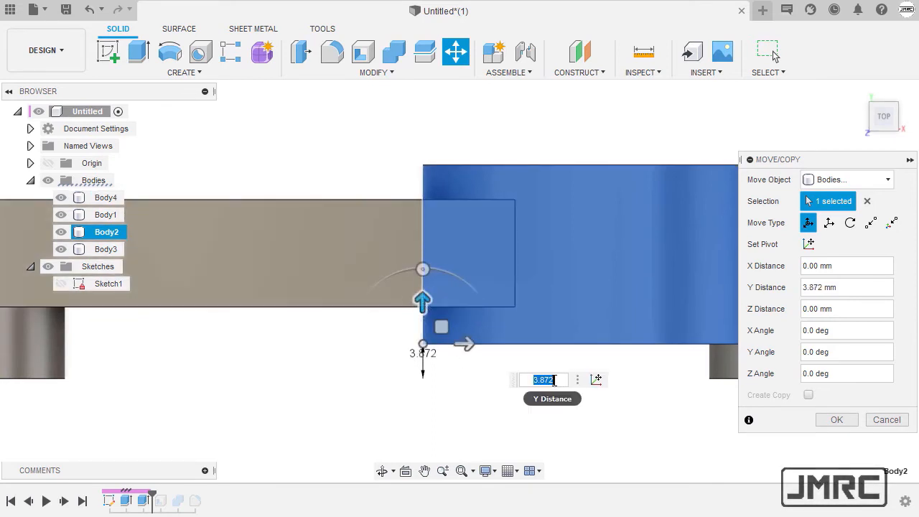
{"action": "type", "text": "4"}
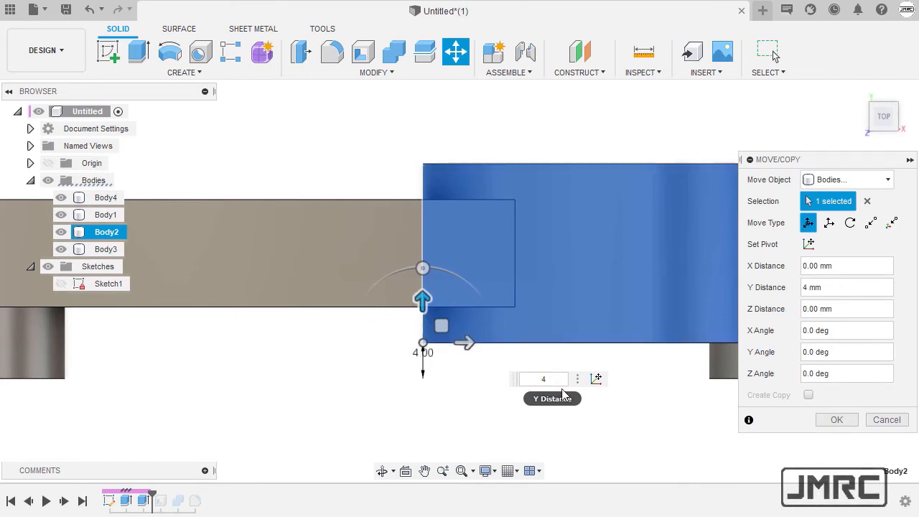
{"action": "left_click", "coordinate": [835, 420]}
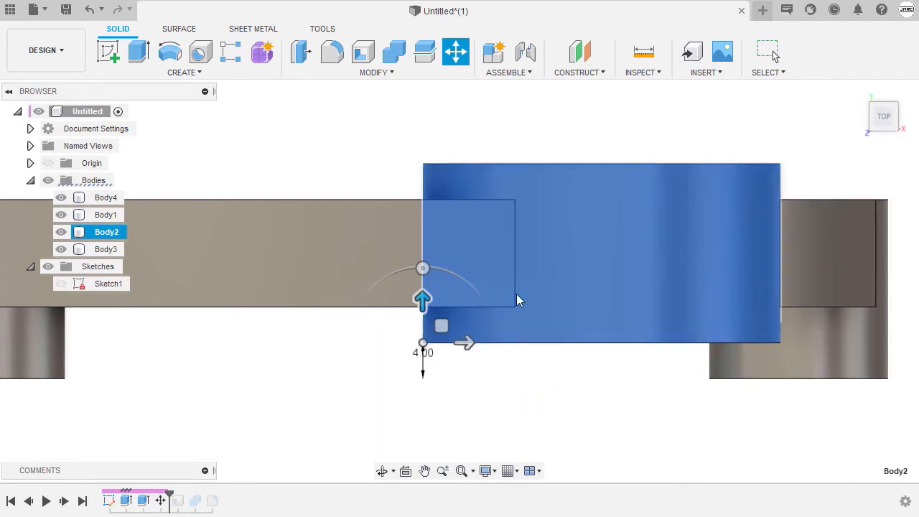
Measure the offset between the arm's back face and the central ring's back end face
{"action": "middle_click_drag", "start_coordinate": [477, 294], "coordinate": [418, 286], "text": "shift"}
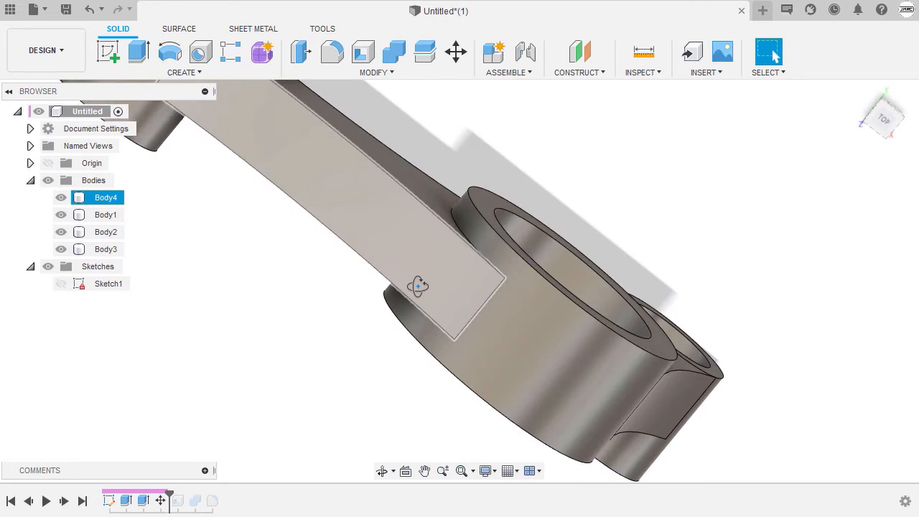
{"action": "key", "text": "i"}
{"action": "scroll", "coordinate": [437, 151], "scroll_direction": "up", "scroll_amount": 3}
{"action": "scroll", "coordinate": [427, 234], "scroll_direction": "up", "scroll_amount": 3}
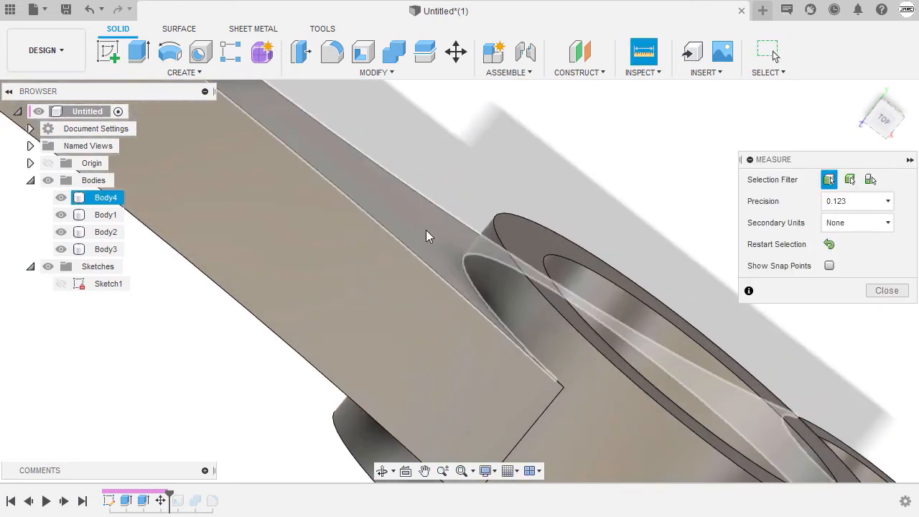
{"action": "left_click", "coordinate": [426, 231]}
{"action": "left_click", "coordinate": [520, 231]}
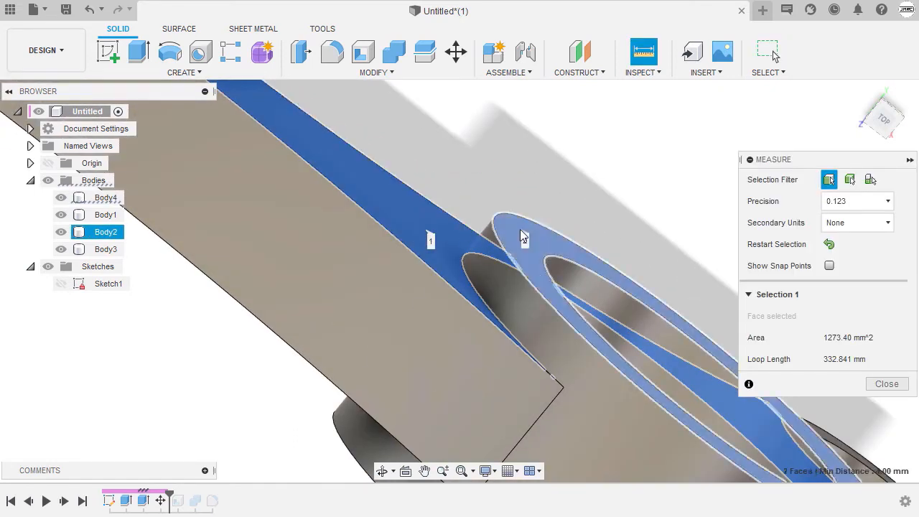
{"action": "scroll", "coordinate": [507, 258], "scroll_direction": "down", "scroll_amount": 1}
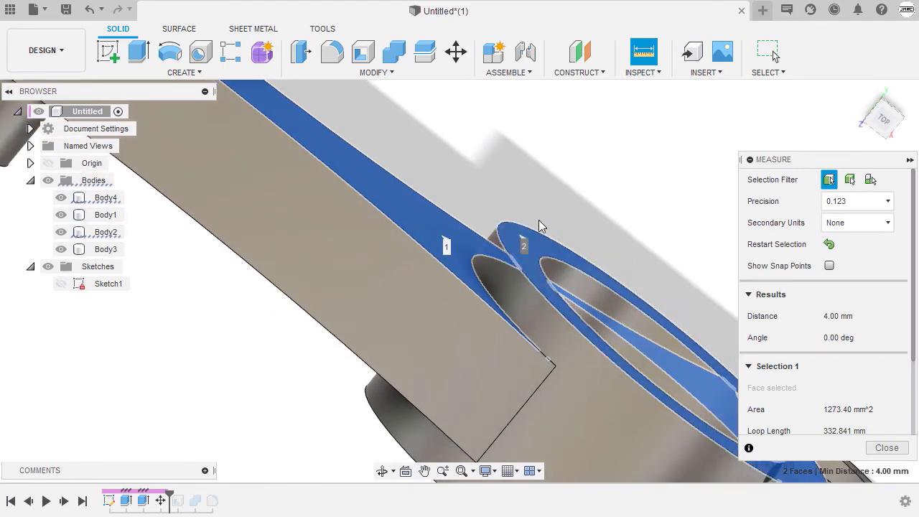
{"action": "scroll", "coordinate": [497, 252], "scroll_direction": "down", "scroll_amount": 2}
{"action": "scroll", "coordinate": [484, 248], "scroll_direction": "down", "scroll_amount": 4}
{"action": "middle_click_drag", "start_coordinate": [492, 255], "coordinate": [694, 269], "text": "shift"}
{"action": "scroll", "coordinate": [489, 255], "scroll_direction": "up", "scroll_amount": 5}
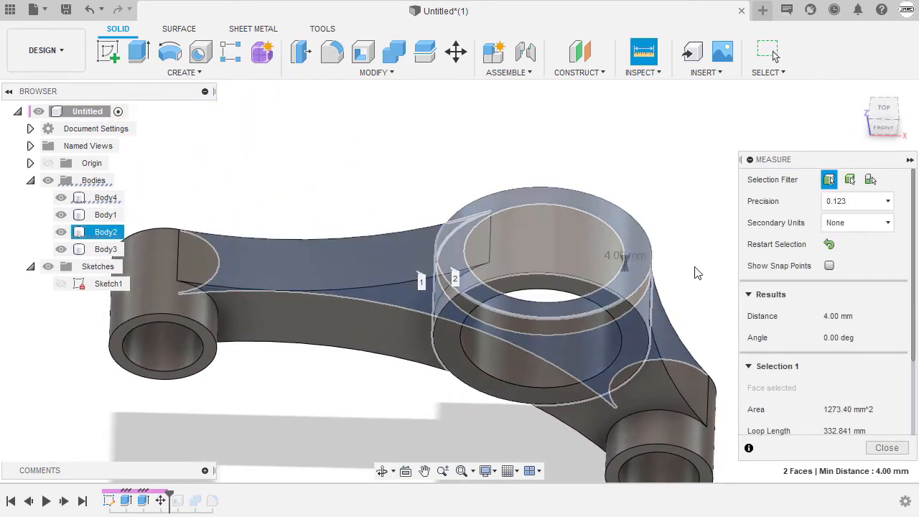
Restart the measurement and measure the offset between the arm's front face and the central ring's front end face
{"action": "left_click", "coordinate": [829, 246]}
{"action": "scroll", "coordinate": [445, 298], "scroll_direction": "up", "scroll_amount": 5}
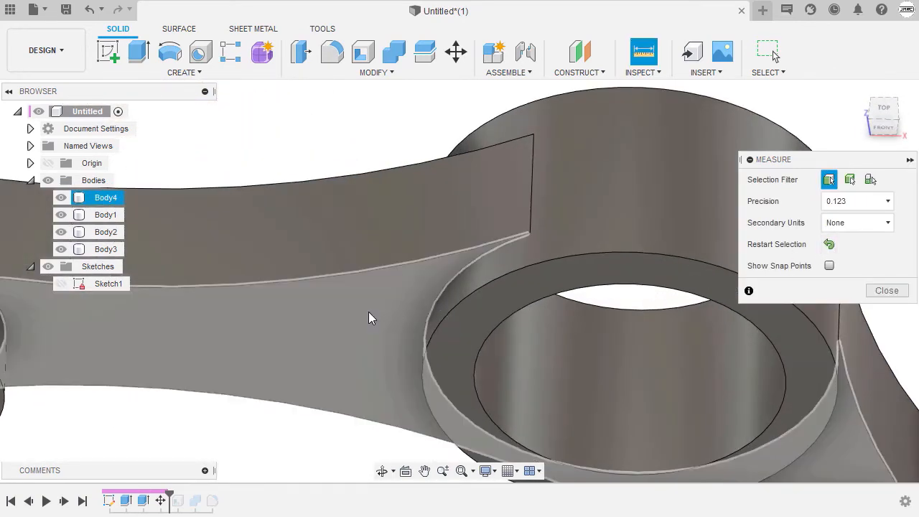
{"action": "left_click", "coordinate": [369, 314]}
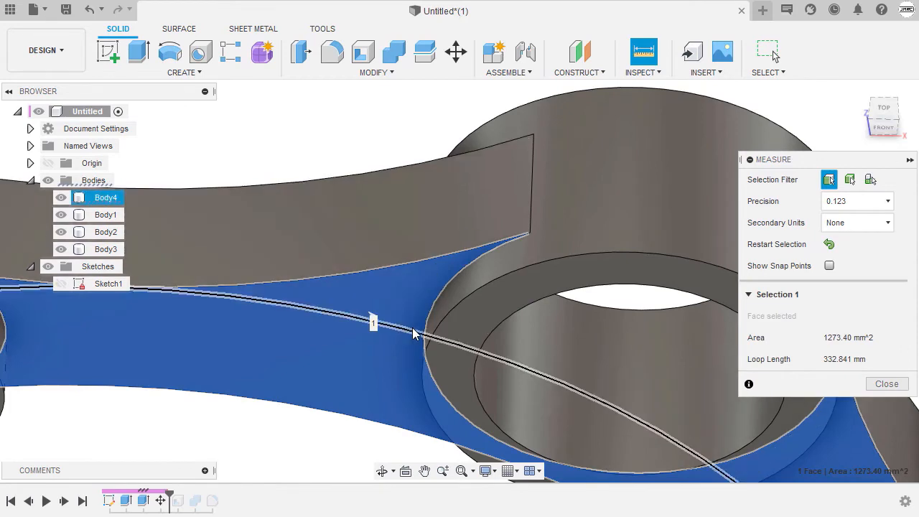
{"action": "left_click", "coordinate": [462, 347]}
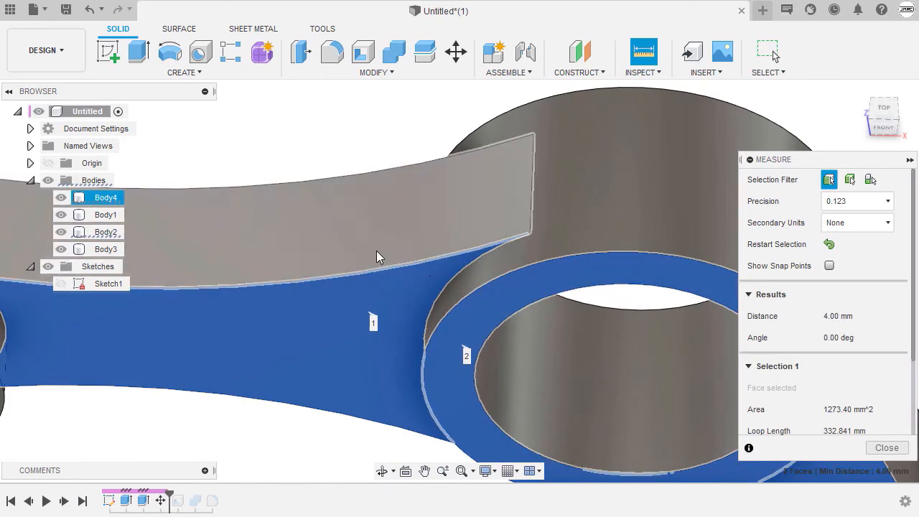
{"action": "scroll", "coordinate": [395, 248], "scroll_direction": "down", "scroll_amount": 4}
{"action": "middle_click_drag", "start_coordinate": [395, 248], "coordinate": [397, 305], "text": "shift"}
{"action": "left_click", "coordinate": [887, 447]}
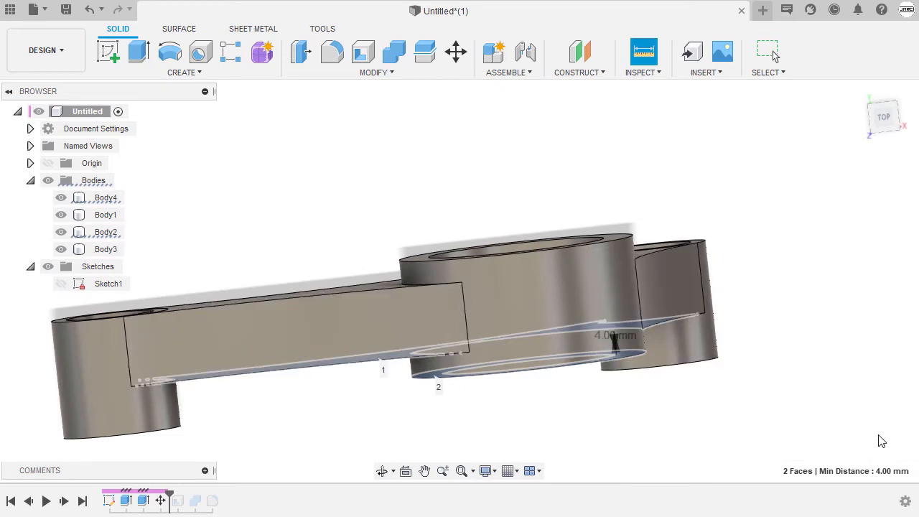
Move the short arm's small boss body 8 mm along Y
{"action": "scroll", "coordinate": [726, 311], "scroll_direction": "down", "scroll_amount": 2}
{"action": "middle_click_drag", "start_coordinate": [713, 273], "coordinate": [653, 226], "text": "shift"}
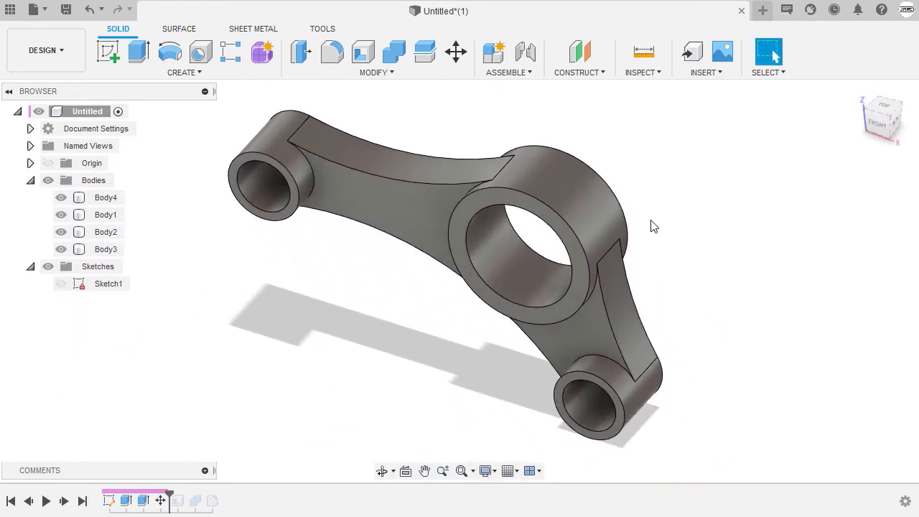
{"action": "left_click", "coordinate": [883, 107]}
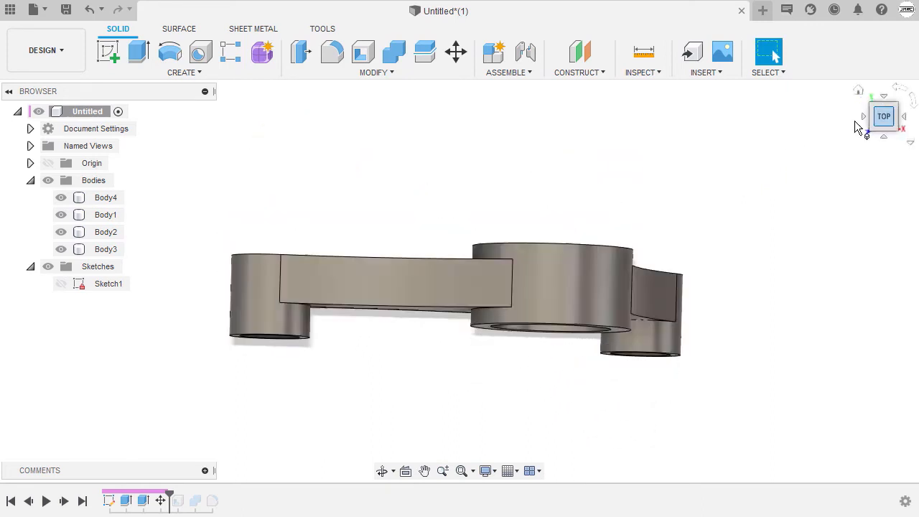
{"action": "left_click", "coordinate": [661, 334]}
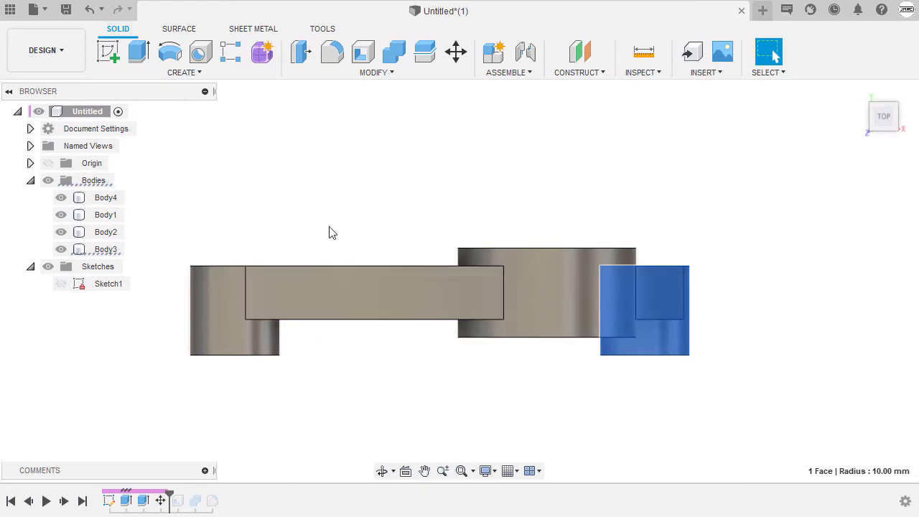
{"action": "left_click", "coordinate": [106, 250]}
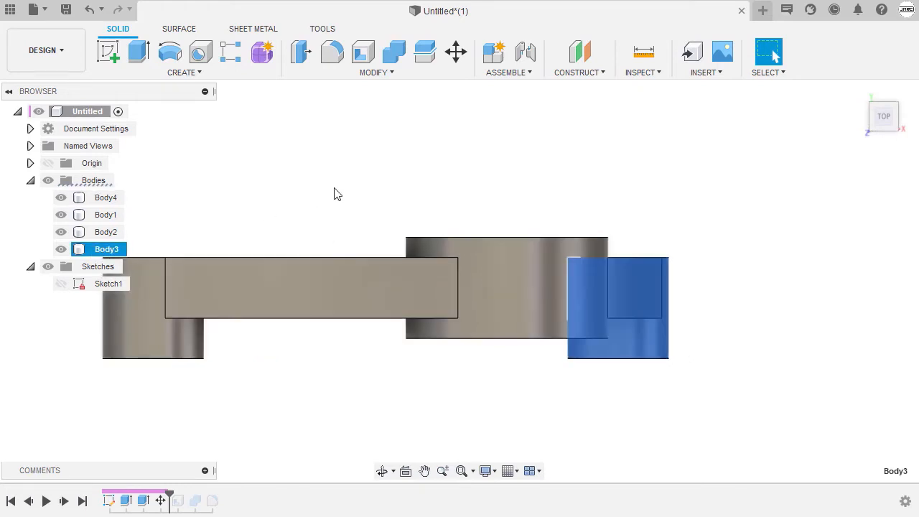
{"action": "key", "text": "m"}
{"action": "scroll", "coordinate": [569, 316], "scroll_direction": "up", "scroll_amount": 5}
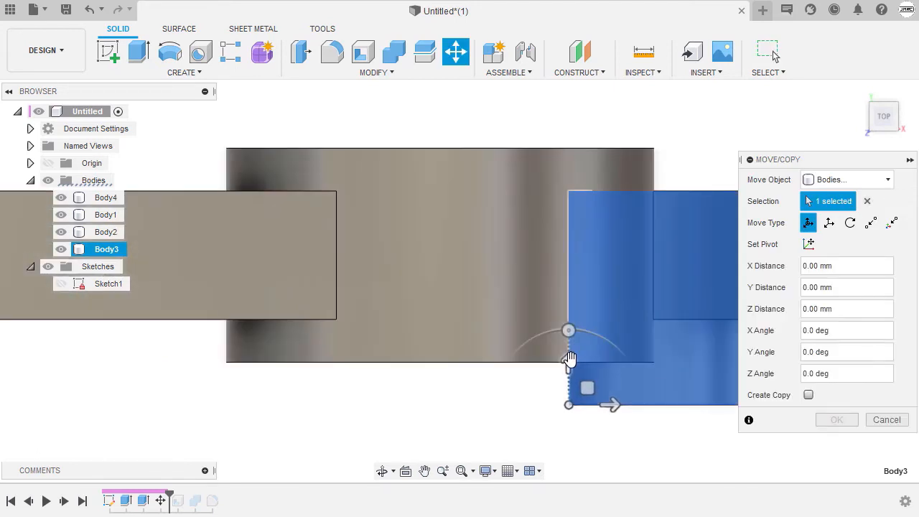
{"action": "left_click_drag", "start_coordinate": [570, 359], "coordinate": [613, 295]}
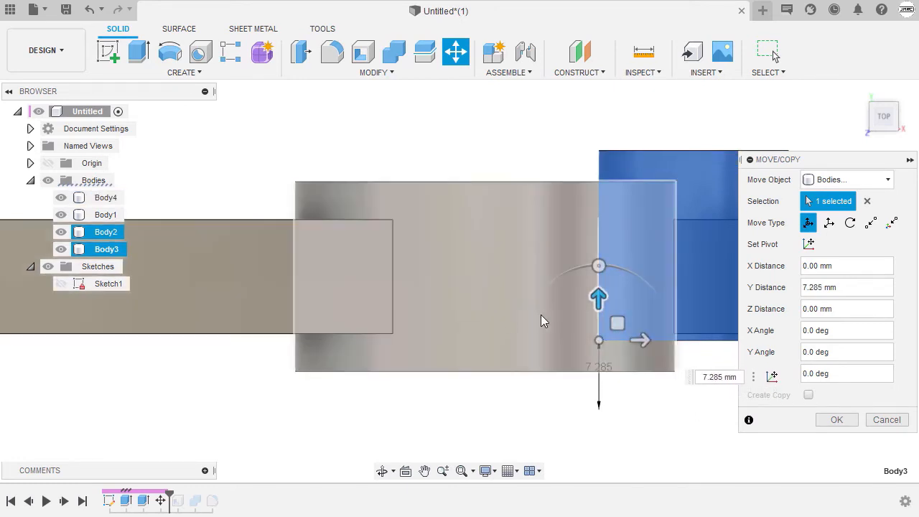
{"action": "left_click_drag", "start_coordinate": [596, 295], "coordinate": [599, 290]}
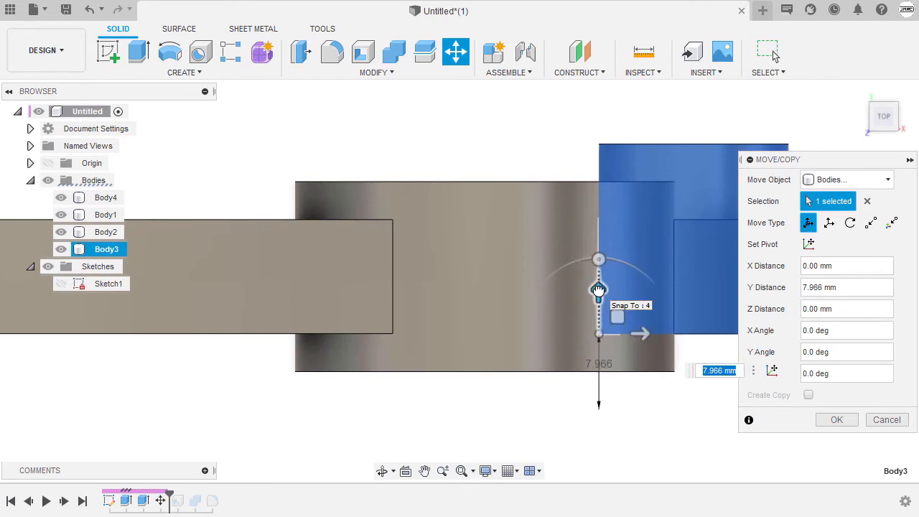
{"action": "type", "text": "8"}
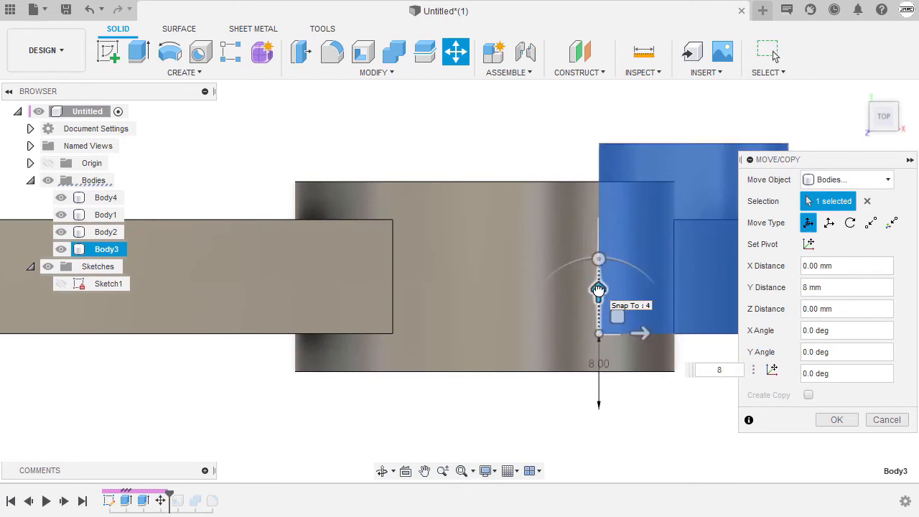
{"action": "key", "text": "Return"}
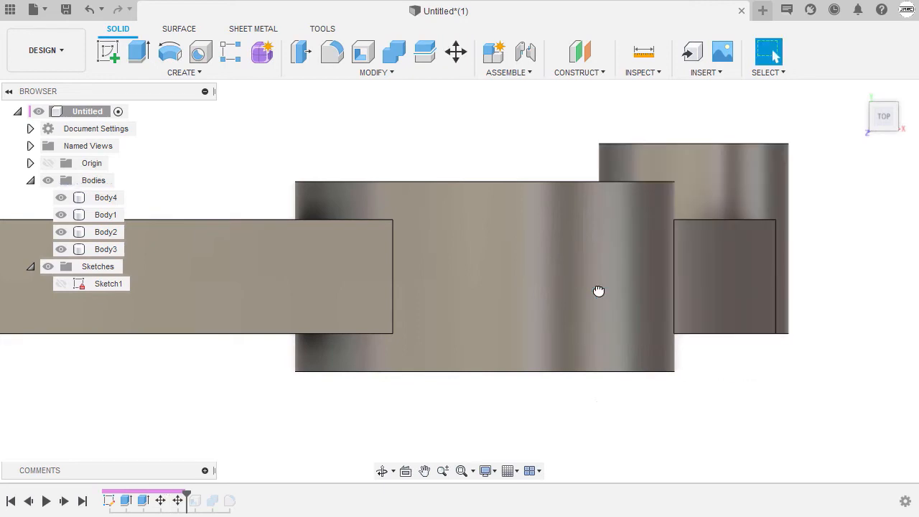
Measure the distance between the short arm boss's front end face and the arm's front face
{"action": "middle_click_drag", "start_coordinate": [598, 290], "coordinate": [536, 235], "text": "shift"}
{"action": "key", "text": "Escape"}
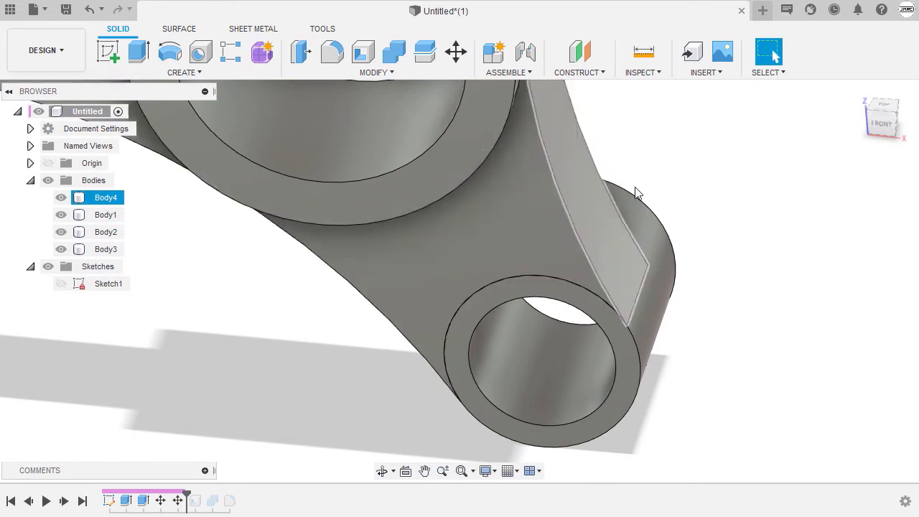
{"action": "key", "text": "i"}
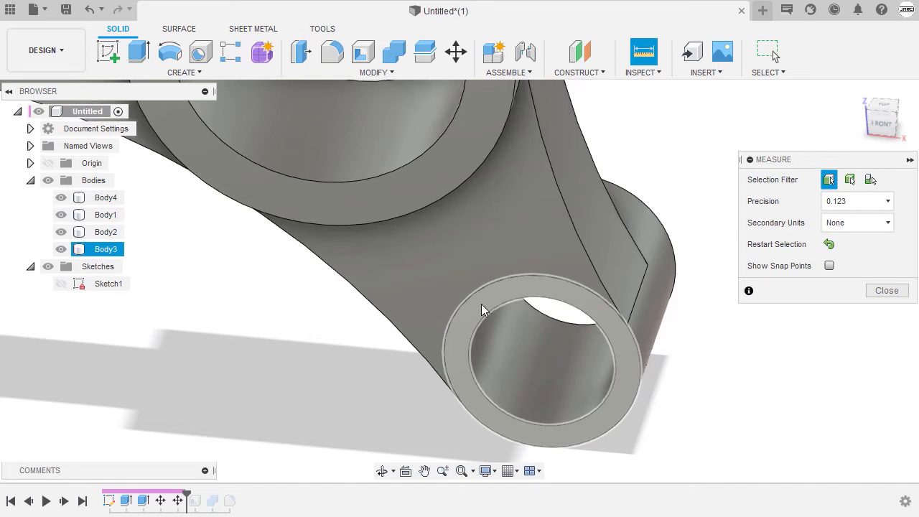
{"action": "left_click", "coordinate": [484, 302]}
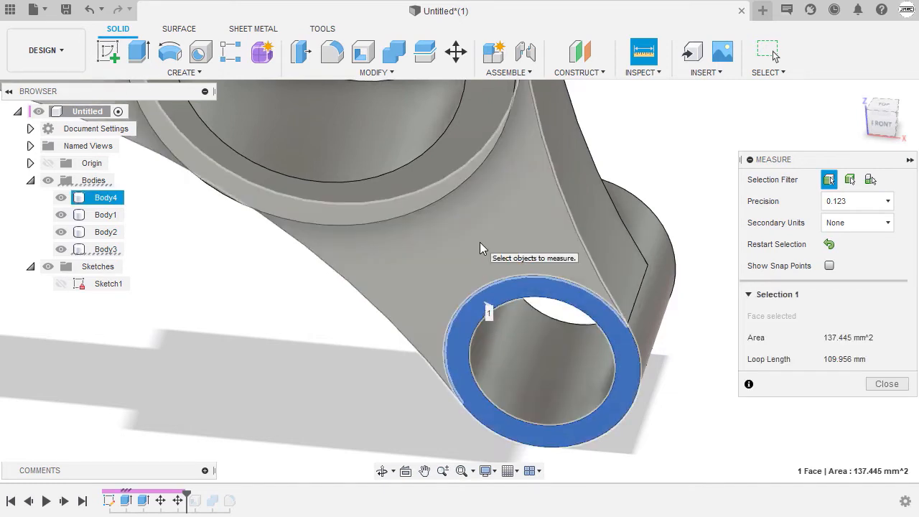
{"action": "left_click", "coordinate": [480, 243]}
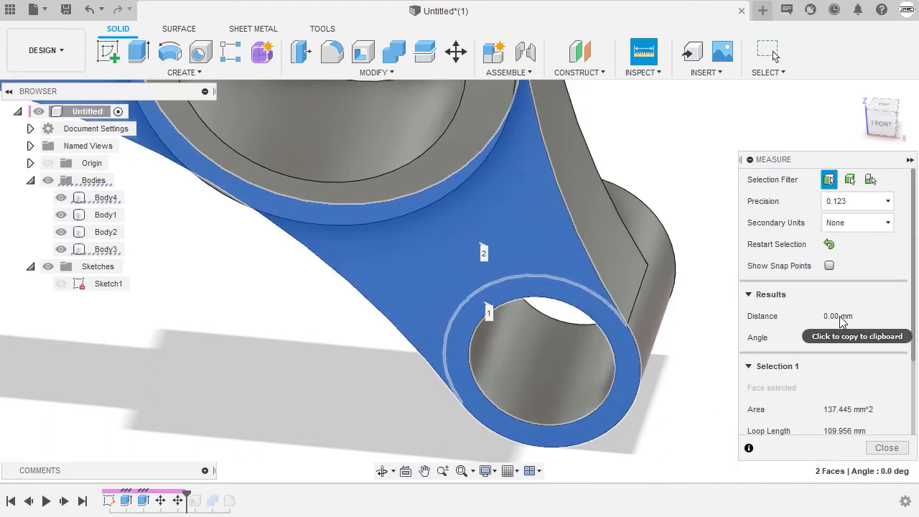
{"action": "left_click", "coordinate": [887, 447]}
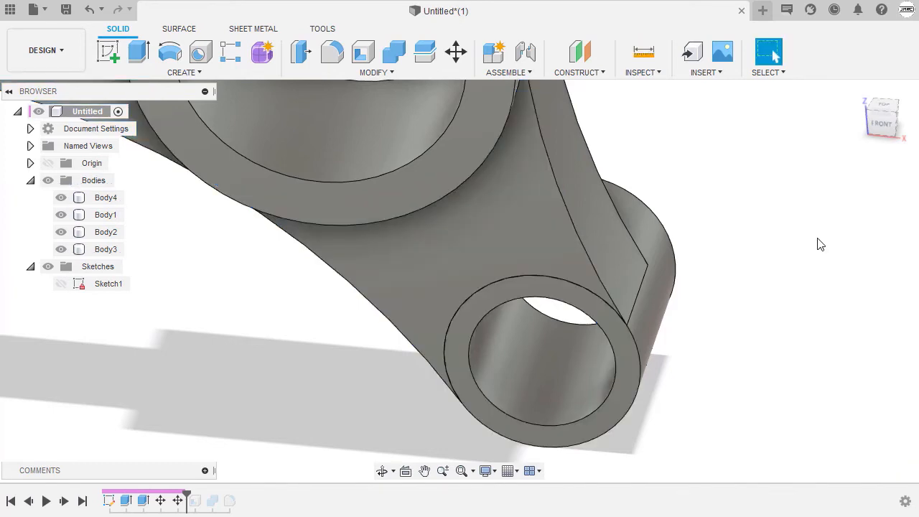
Roll the design history forward past the shell and Combine features, inspecting the shelled arm from the front
{"action": "left_click", "coordinate": [858, 90]}
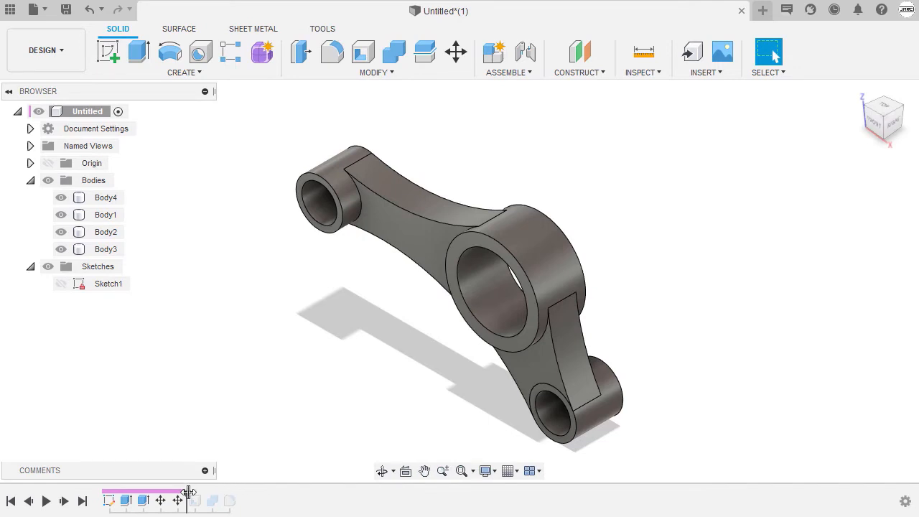
{"action": "left_click_drag", "start_coordinate": [188, 492], "coordinate": [202, 492]}
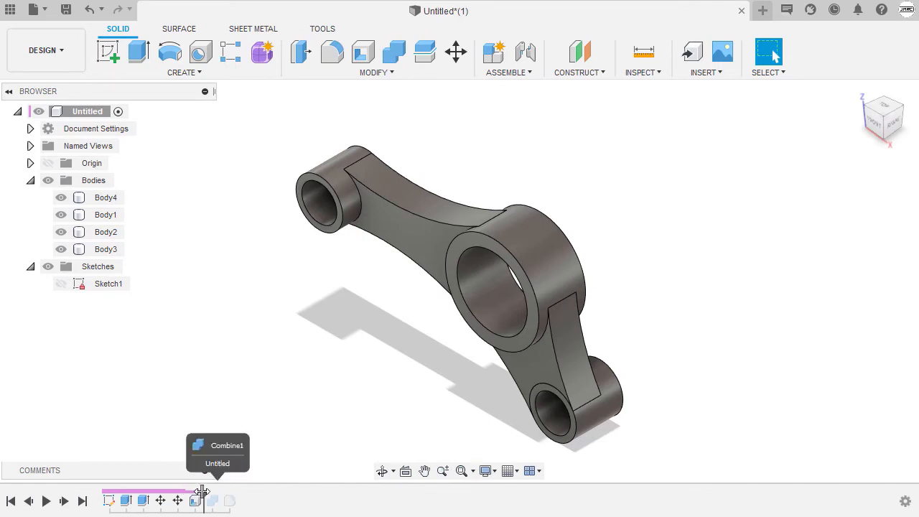
{"action": "left_click", "coordinate": [382, 471]}
{"action": "mouse_move", "coordinate": [359, 359]}
{"action": "left_mouse_down"}
{"action": "mouse_move", "coordinate": [395, 302]}
{"action": "mouse_move", "coordinate": [423, 340]}
{"action": "mouse_move", "coordinate": [372, 343]}
{"action": "mouse_move", "coordinate": [360, 355]}
{"action": "mouse_move", "coordinate": [298, 364]}
{"action": "mouse_move", "coordinate": [215, 359]}
{"action": "mouse_move", "coordinate": [353, 349]}
{"action": "mouse_move", "coordinate": [352, 364]}
{"action": "left_mouse_up"}
{"action": "key", "text": "Escape"}
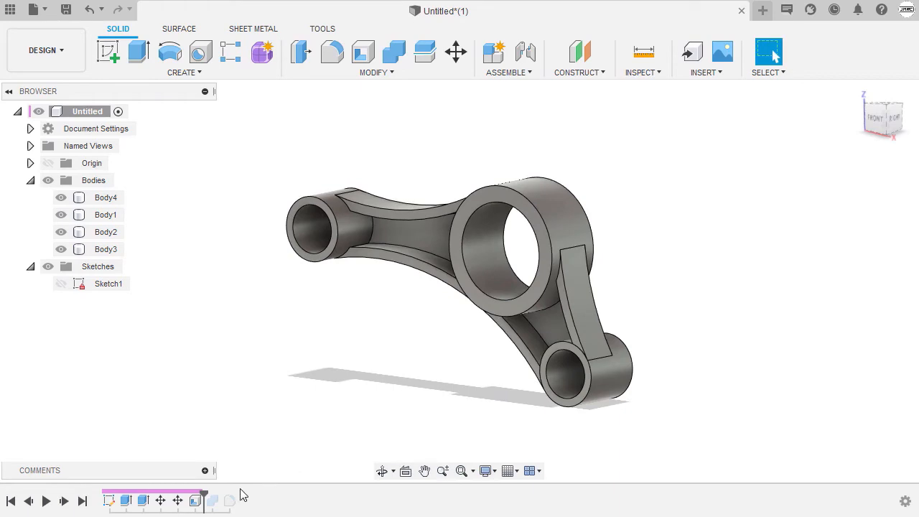
{"action": "left_click_drag", "start_coordinate": [204, 492], "coordinate": [220, 492]}
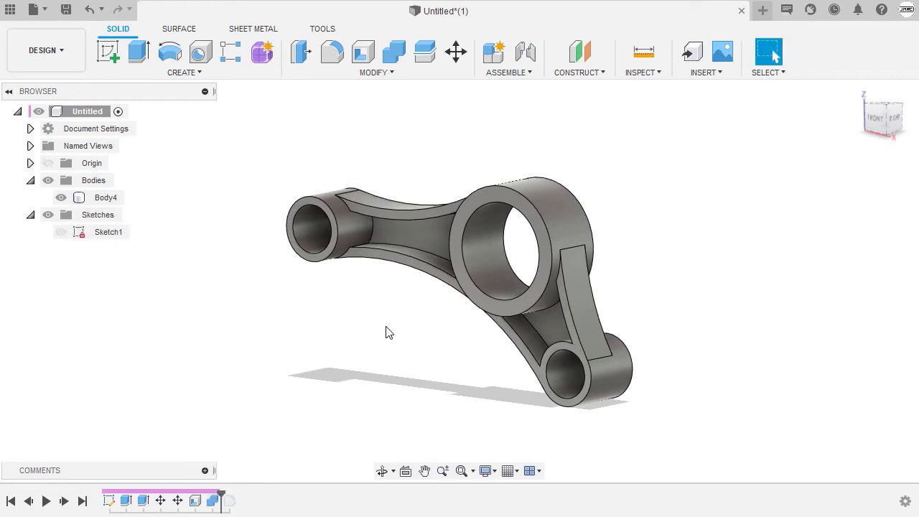
Compare the shelled lever arm with the Phase 2 drawing and examine the arm's flat back face
{"action": "mouse_move", "coordinate": [376, 370]}
{"action": "middle_mouse_down", "text": "shift"}
{"action": "mouse_move", "coordinate": [423, 341]}
{"action": "mouse_move", "coordinate": [412, 381]}
{"action": "mouse_move", "coordinate": [384, 400]}
{"action": "middle_mouse_up", "text": "shift"}
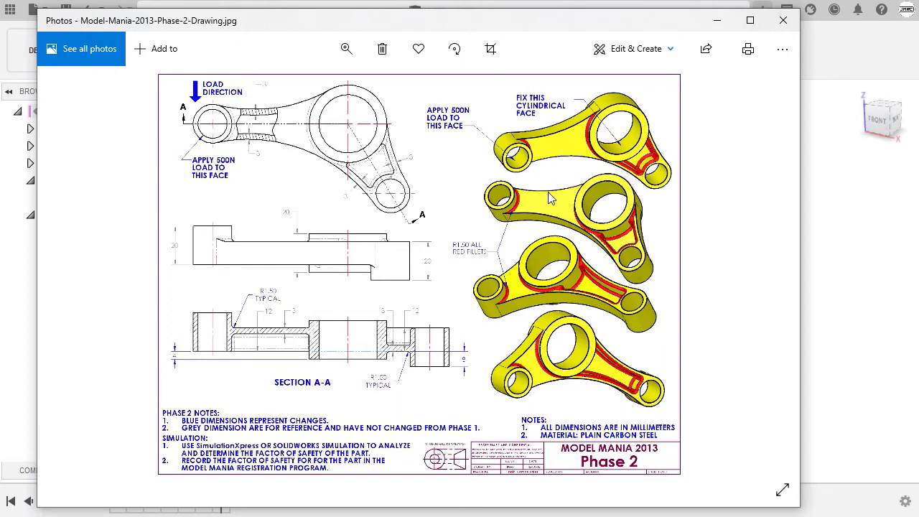
{"action": "left_click", "coordinate": [718, 20]}
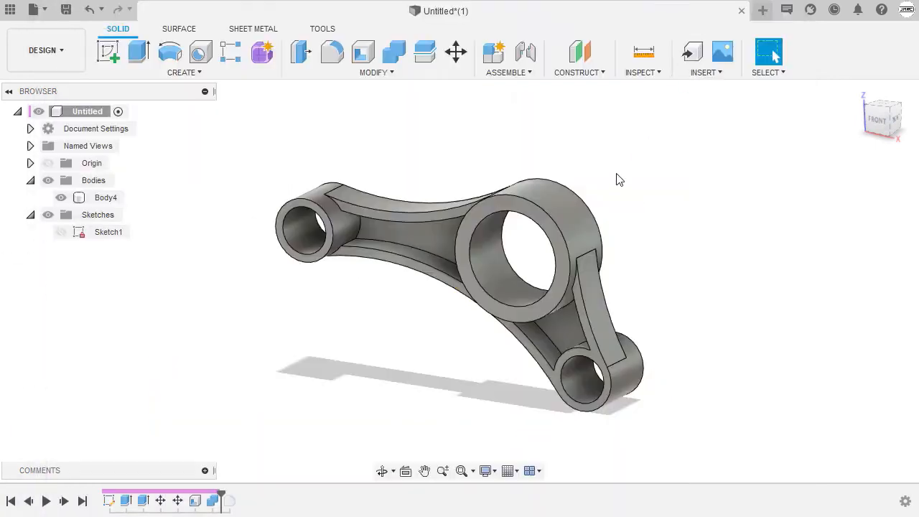
{"action": "left_click", "coordinate": [856, 88]}
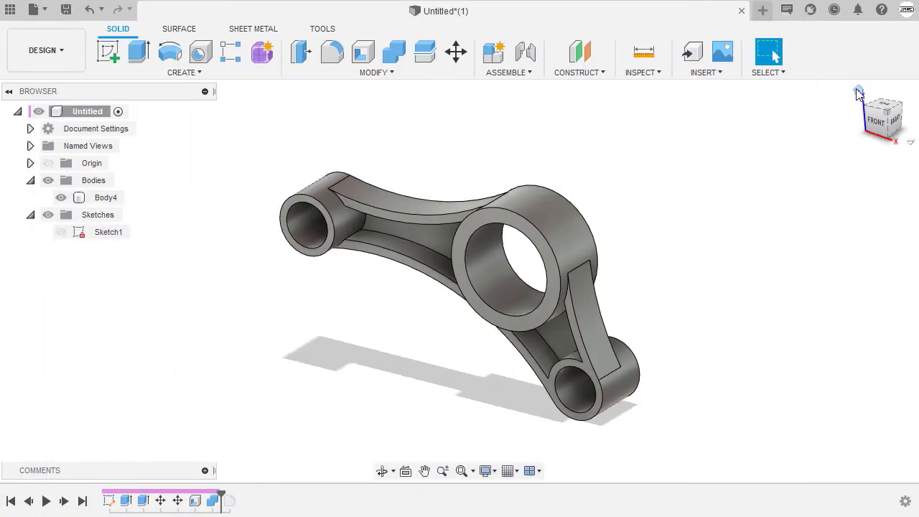
{"action": "left_click", "coordinate": [503, 230]}
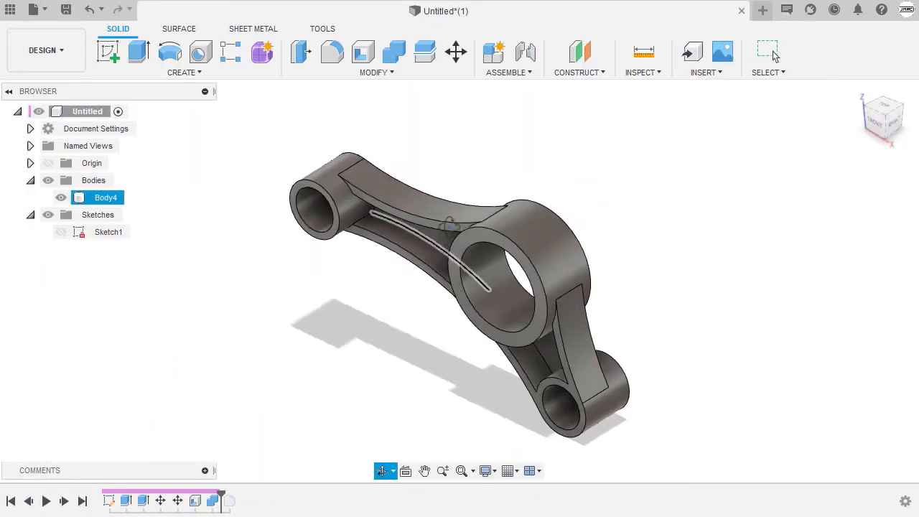
{"action": "middle_click_drag", "start_coordinate": [503, 229], "coordinate": [502, 280], "text": "shift"}
{"action": "left_click", "coordinate": [432, 248]}
{"action": "left_click", "coordinate": [504, 242]}
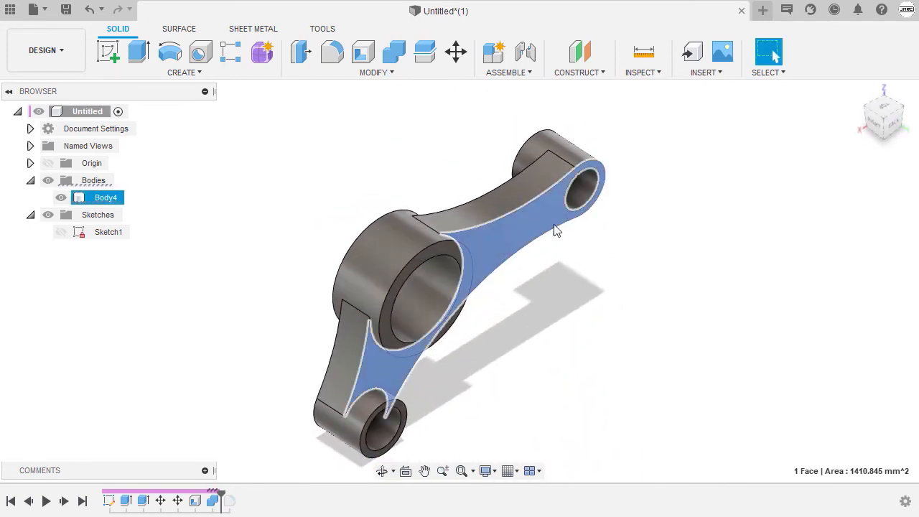
Examine the long arm's open front pocket and its upper wall up close
{"action": "middle_click_drag", "start_coordinate": [554, 232], "coordinate": [424, 234], "text": "shift"}
{"action": "key", "text": "Escape"}
{"action": "left_click", "coordinate": [426, 232]}
{"action": "scroll", "coordinate": [424, 234], "scroll_direction": "up", "scroll_amount": 3}
{"action": "middle_click_drag", "start_coordinate": [404, 338], "coordinate": [346, 188], "text": "shift"}
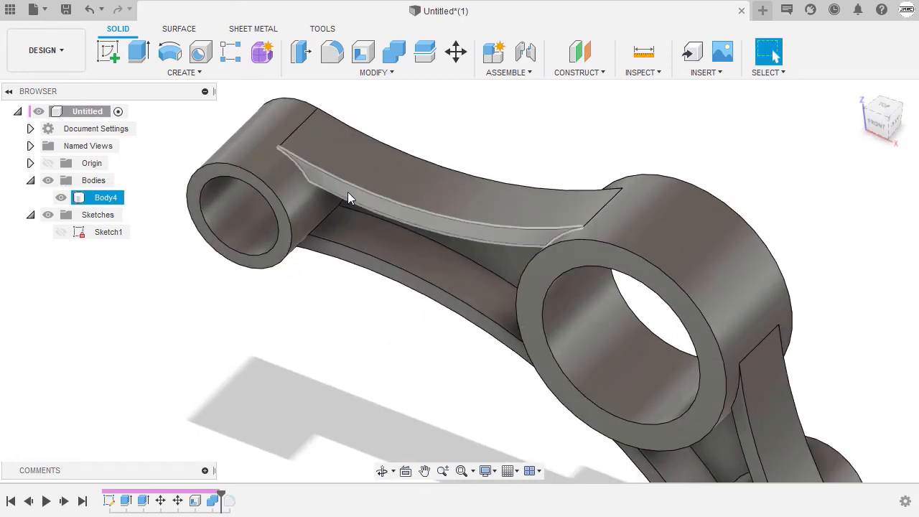
{"action": "left_click", "coordinate": [337, 351]}
{"action": "scroll", "coordinate": [337, 352], "scroll_direction": "down", "scroll_amount": 5}
{"action": "middle_click_drag", "start_coordinate": [361, 289], "coordinate": [365, 227], "text": "shift"}
{"action": "left_click", "coordinate": [775, 57]}
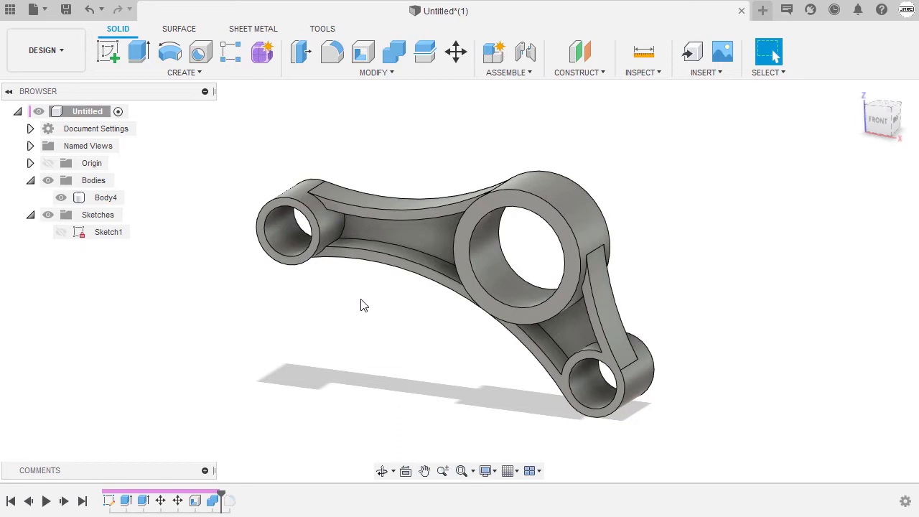
Offset the floor face of the long arm's front pocket by 9 mm as a new surface body
{"action": "left_click", "coordinate": [177, 29]}
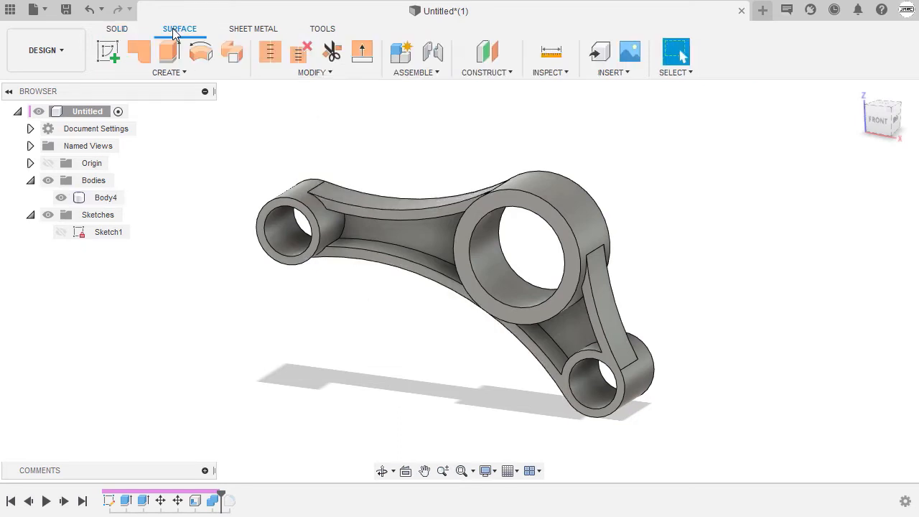
{"action": "left_click", "coordinate": [171, 74]}
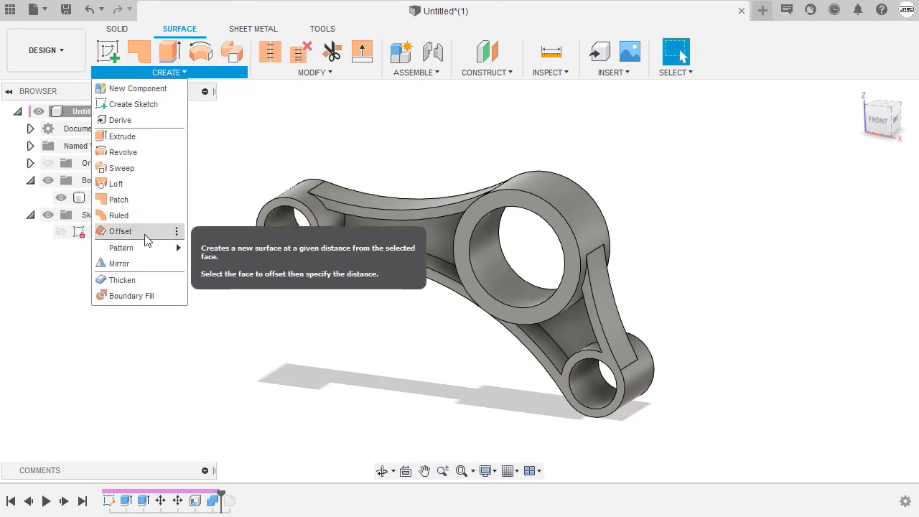
{"action": "left_click", "coordinate": [145, 234]}
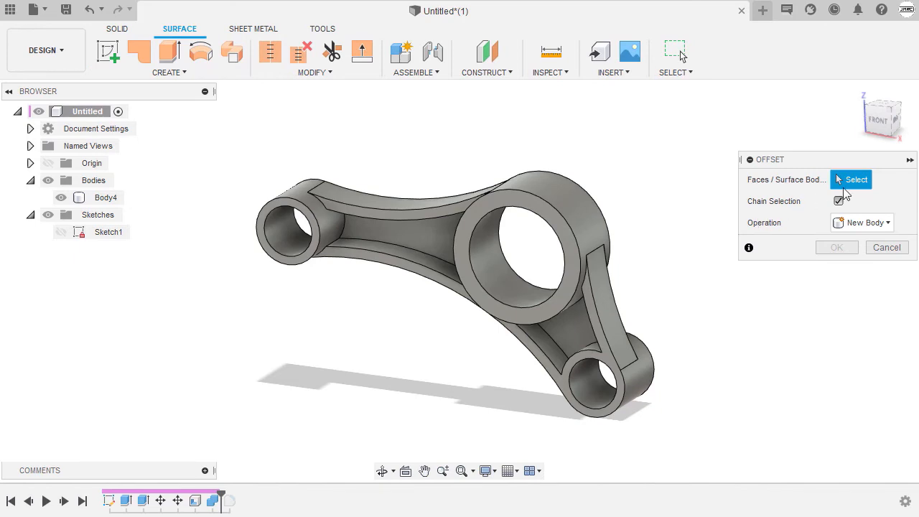
{"action": "left_click", "coordinate": [419, 242]}
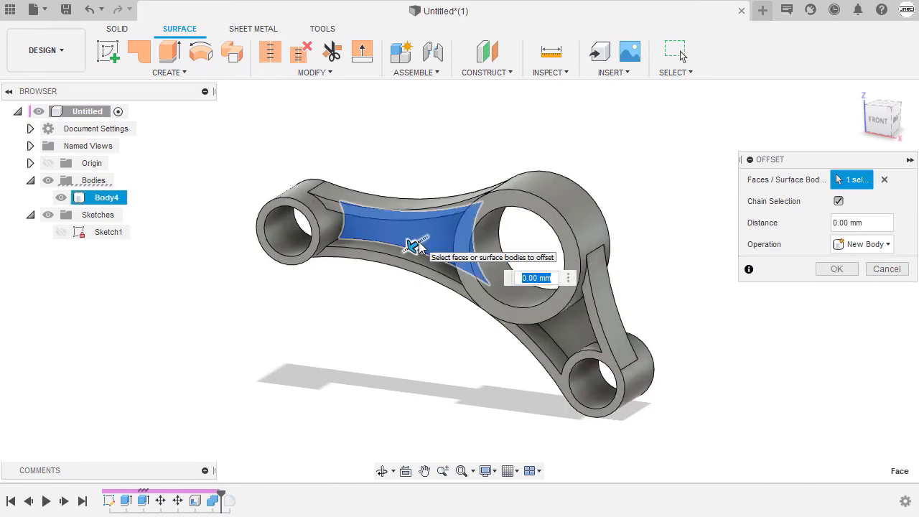
{"action": "middle_click_drag", "start_coordinate": [406, 329], "coordinate": [394, 352], "text": "shift"}
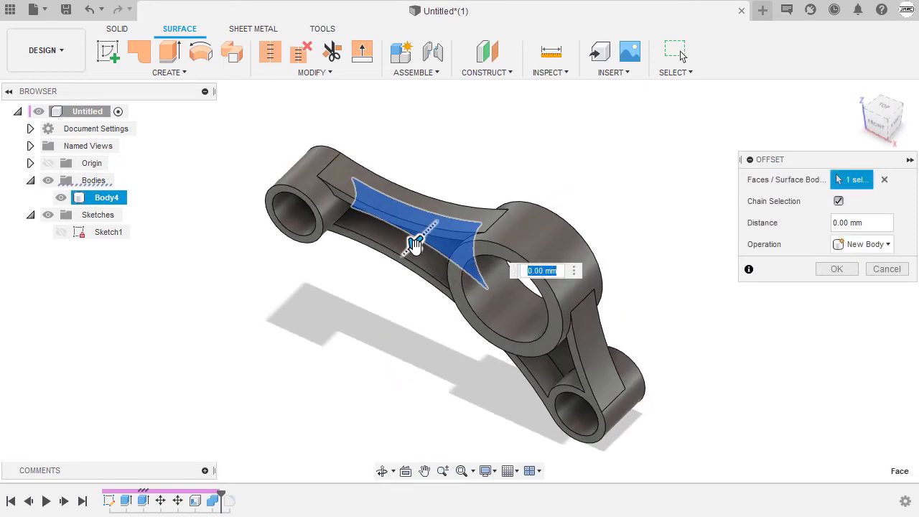
{"action": "left_click_drag", "start_coordinate": [410, 242], "coordinate": [396, 258]}
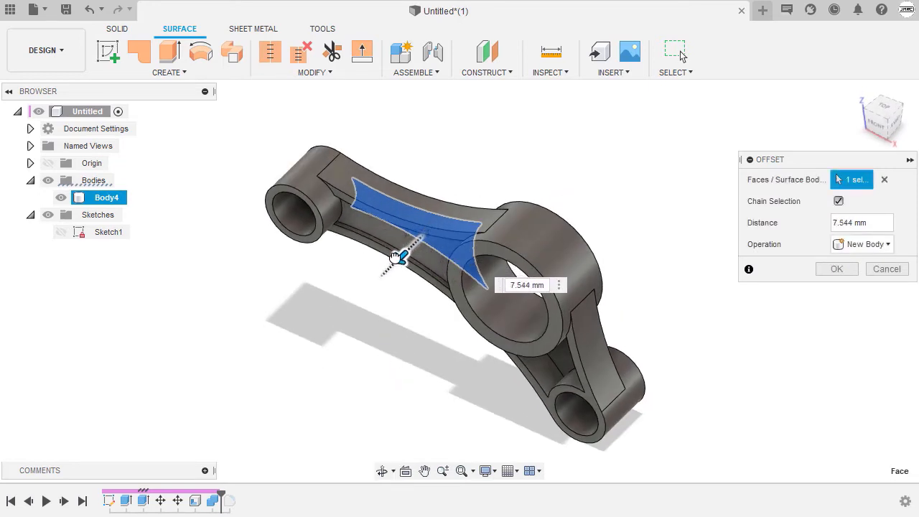
{"action": "left_click", "coordinate": [531, 285]}
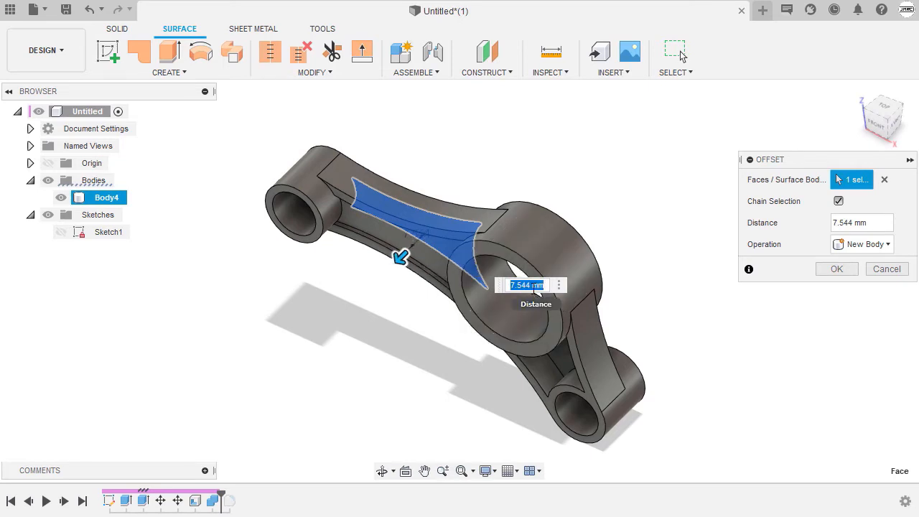
{"action": "type", "text": "9"}
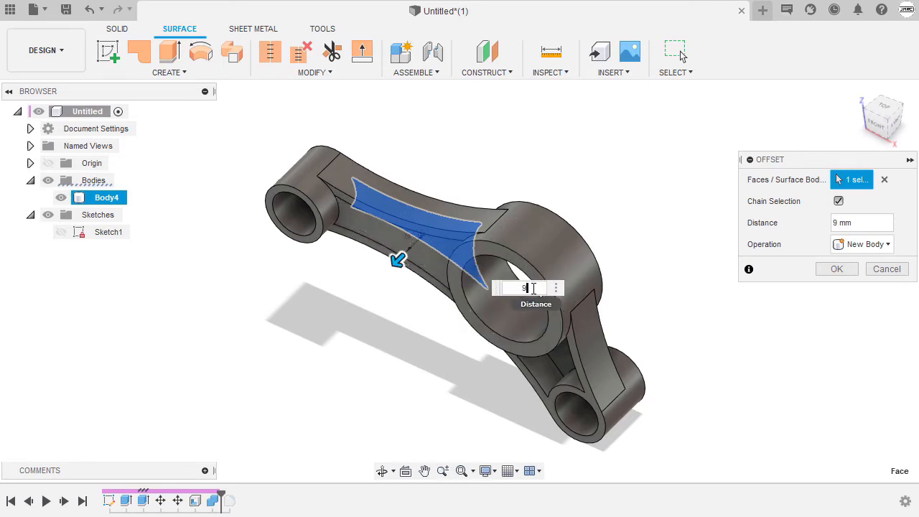
{"action": "mouse_move", "coordinate": [374, 302]}
{"action": "middle_mouse_down", "text": "shift"}
{"action": "mouse_move", "coordinate": [365, 363]}
{"action": "mouse_move", "coordinate": [378, 293]}
{"action": "middle_mouse_up", "text": "shift"}
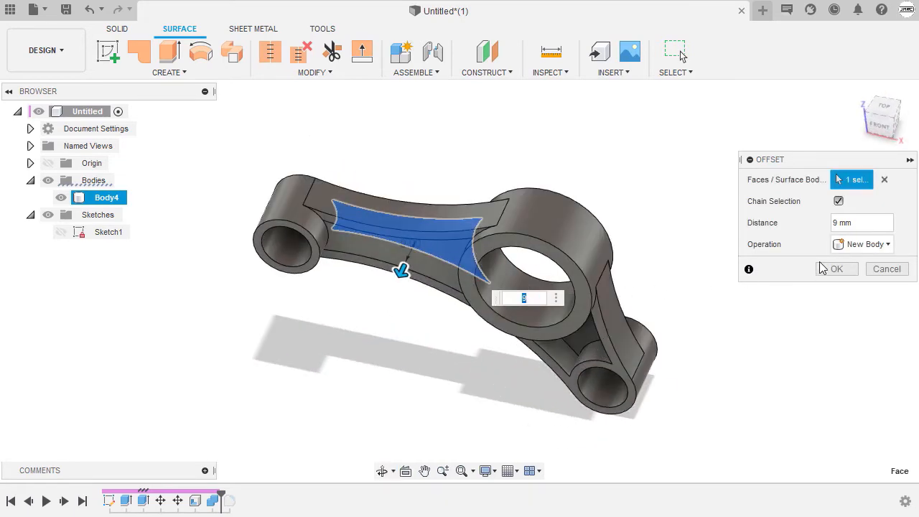
{"action": "left_click", "coordinate": [837, 268]}
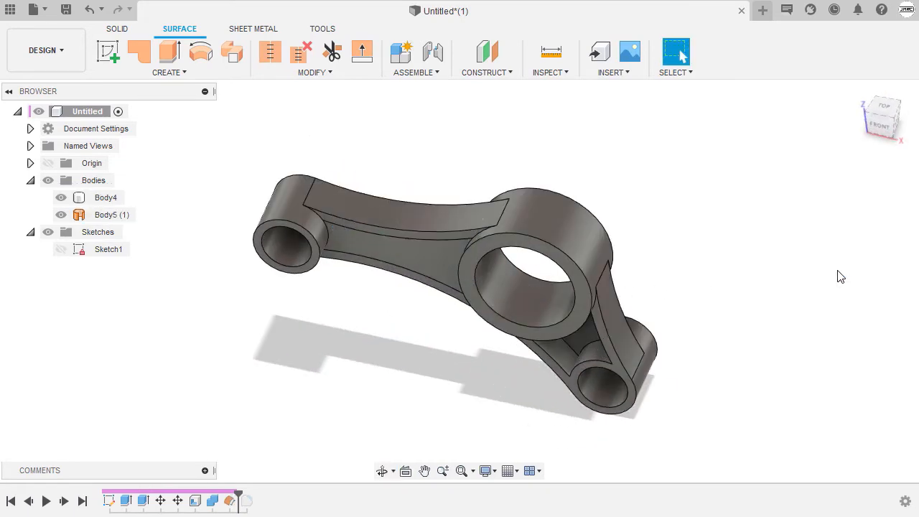
Set up a one-sided Thicken of the offset surface with a thickness of -3 mm, producing a new body
{"action": "left_click", "coordinate": [860, 93]}
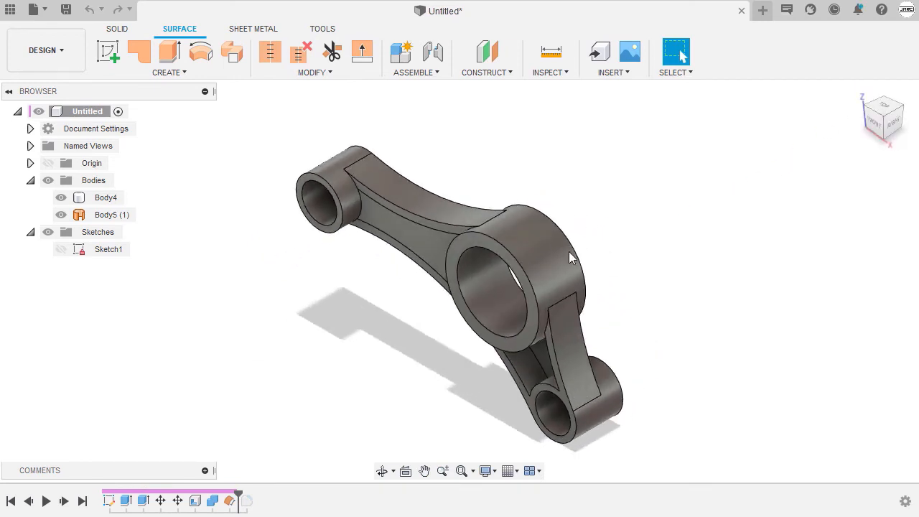
{"action": "left_click", "coordinate": [117, 214]}
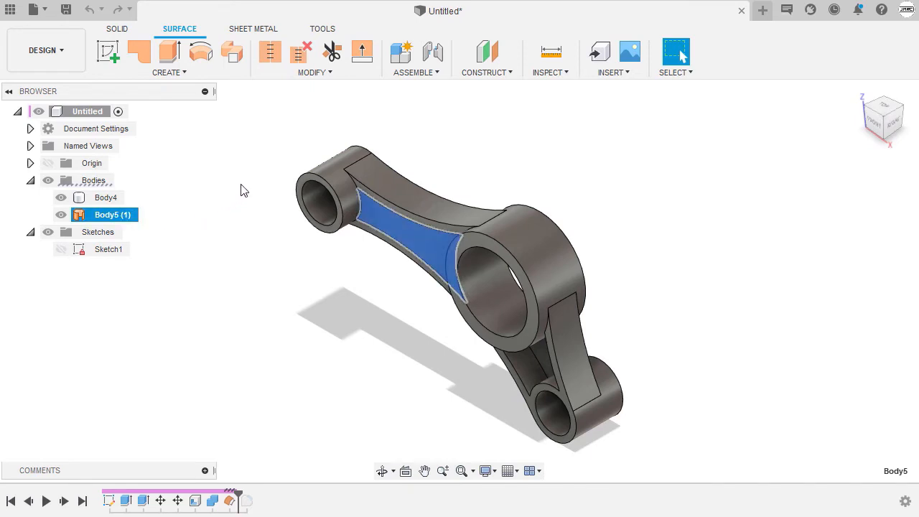
{"action": "key", "text": "s"}
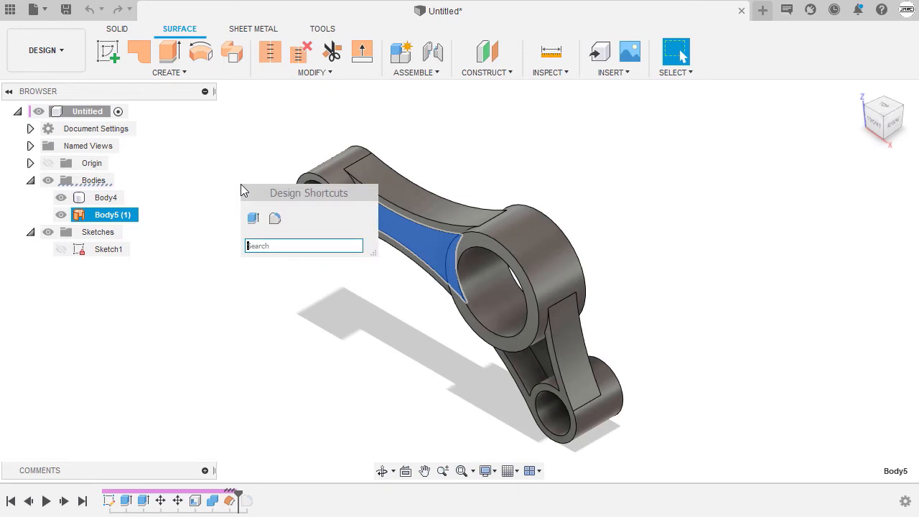
{"action": "type", "text": "t"}
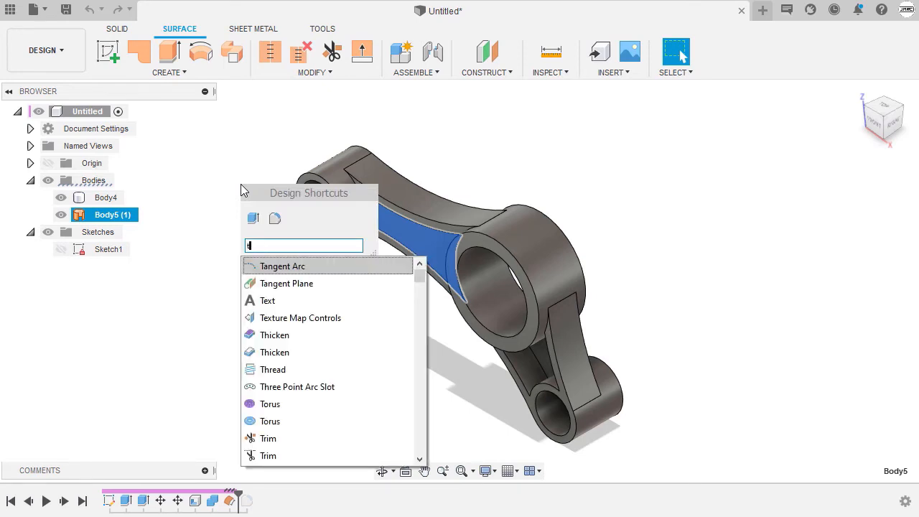
{"action": "type", "text": "h"}
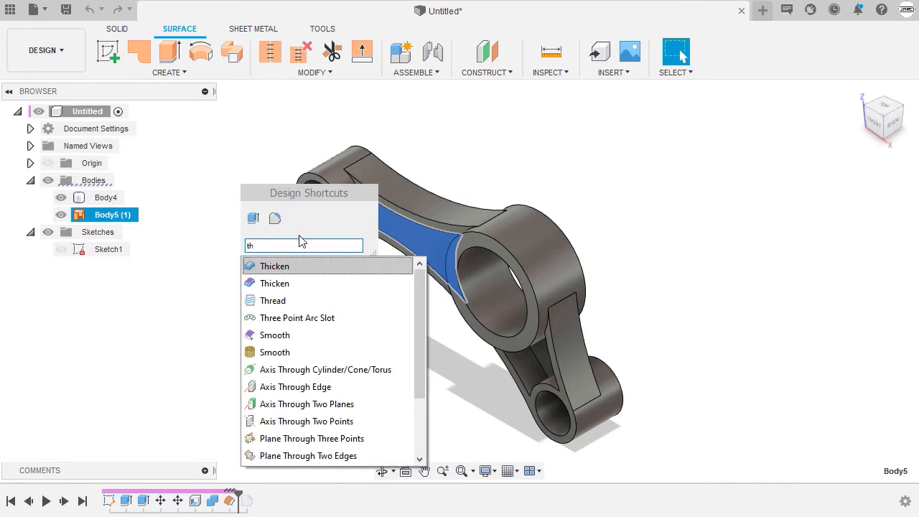
{"action": "left_click", "coordinate": [322, 273]}
{"action": "scroll", "coordinate": [424, 259], "scroll_direction": "up", "scroll_amount": 10}
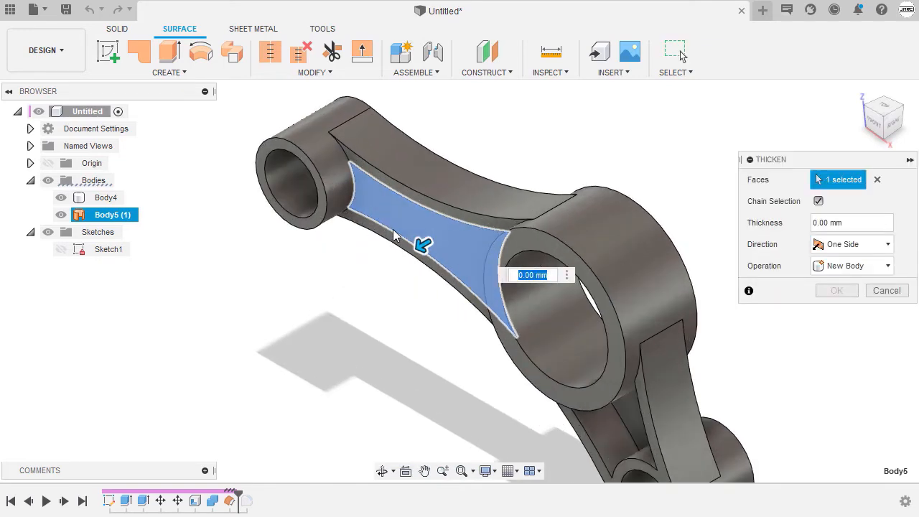
{"action": "left_click_drag", "start_coordinate": [456, 252], "coordinate": [484, 242]}
{"action": "scroll", "coordinate": [337, 270], "scroll_direction": "down", "scroll_amount": 5}
{"action": "middle_click_drag", "start_coordinate": [338, 270], "coordinate": [326, 287], "text": "shift"}
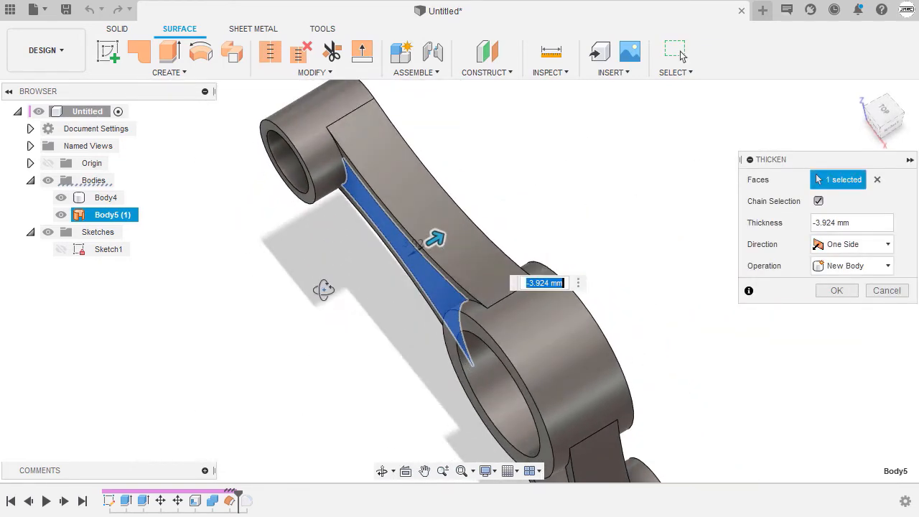
{"action": "type", "text": "-"}
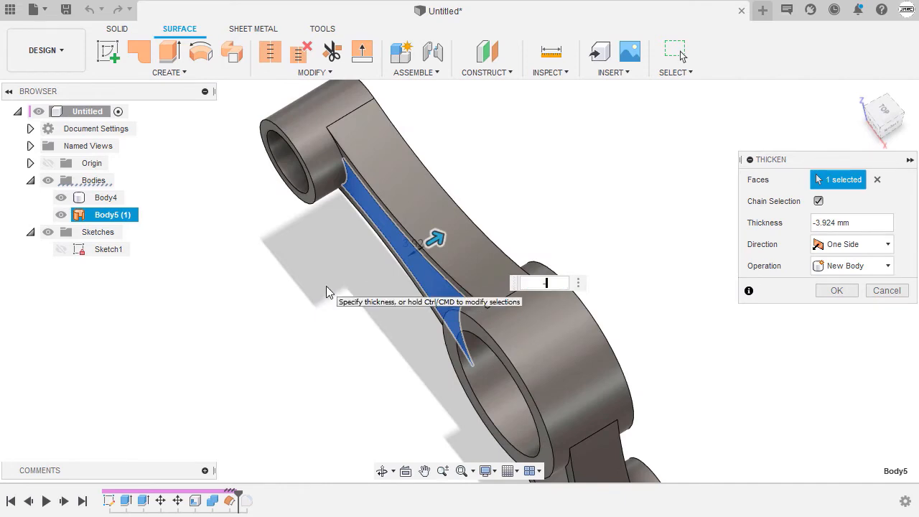
{"action": "type", "text": "3"}
{"action": "key", "text": "Return"}
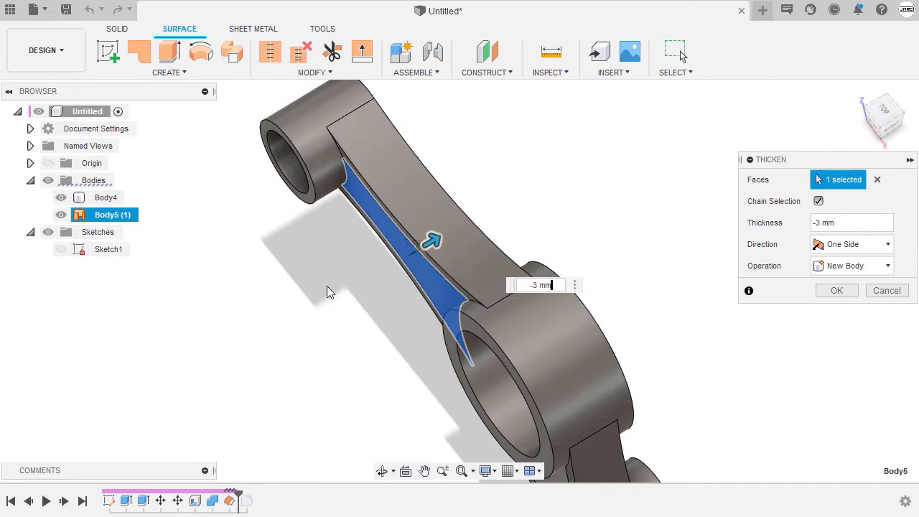
Check the thicken direction in a wireframe top view, restore the shaded front view, and create the thickened body
{"action": "middle_click_drag", "start_coordinate": [352, 271], "coordinate": [335, 291], "text": "shift"}
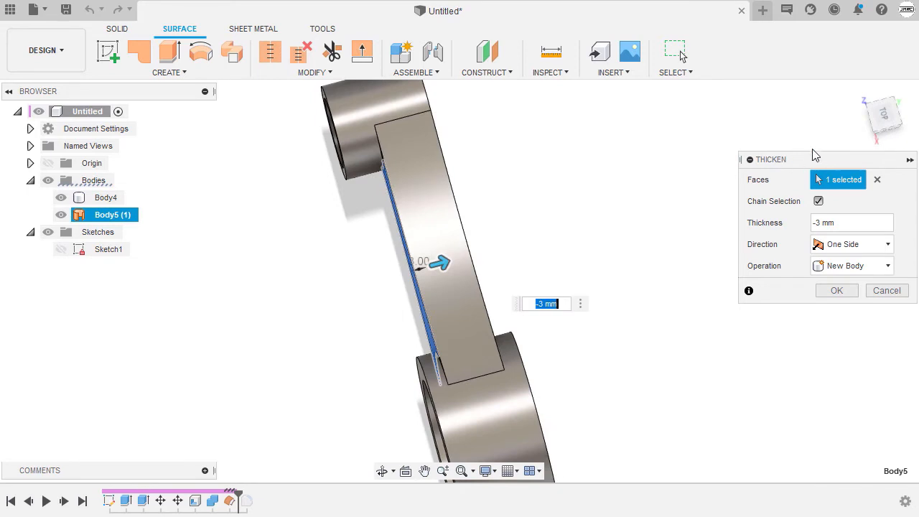
{"action": "left_click", "coordinate": [884, 113]}
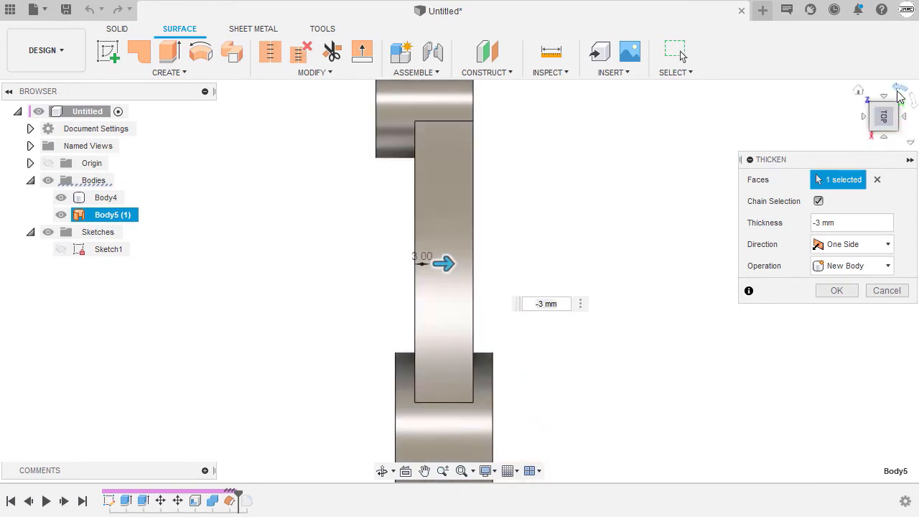
{"action": "left_click", "coordinate": [901, 91]}
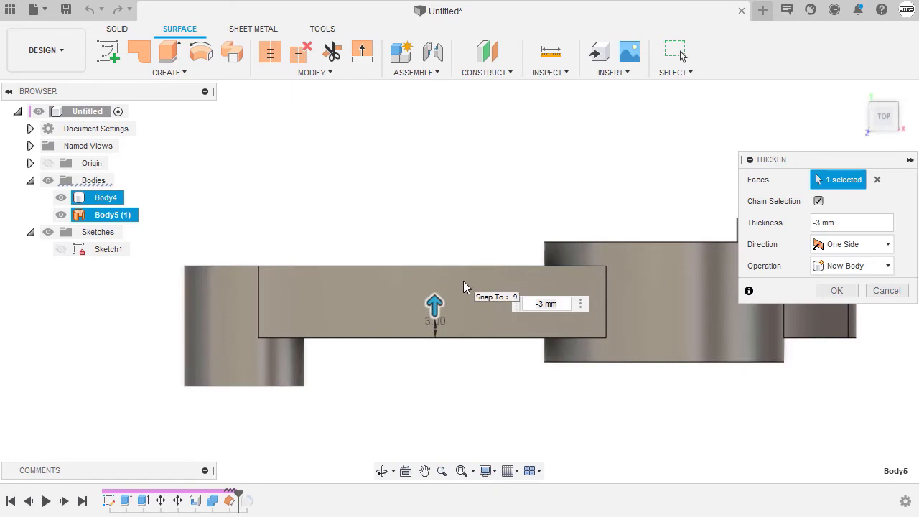
{"action": "key", "text": "ctrl+7"}
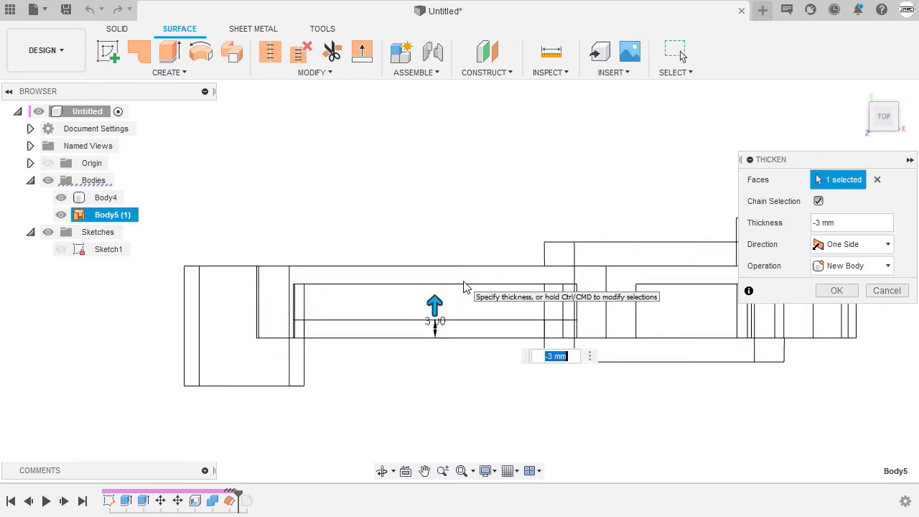
{"action": "scroll", "coordinate": [453, 343], "scroll_direction": "up", "scroll_amount": 2}
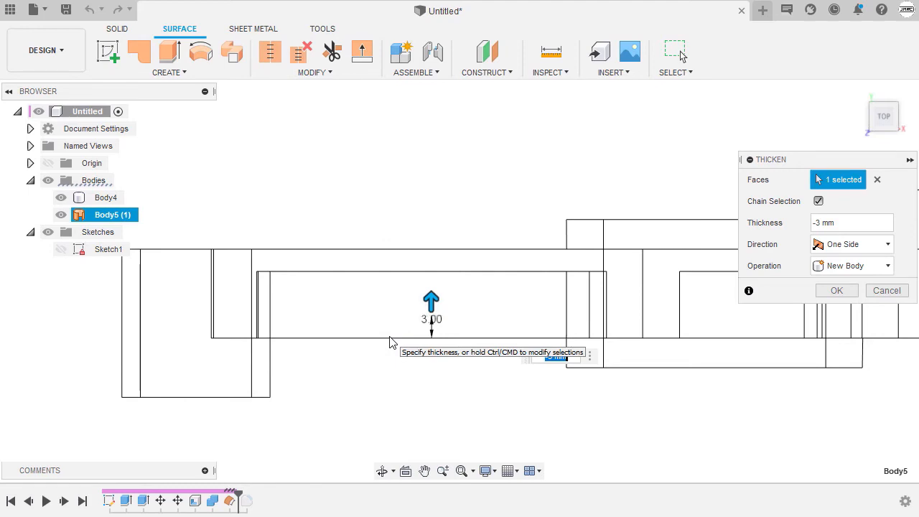
{"action": "mouse_move", "coordinate": [390, 343]}
{"action": "middle_mouse_down", "text": "shift"}
{"action": "mouse_move", "coordinate": [429, 294]}
{"action": "mouse_move", "coordinate": [417, 182]}
{"action": "middle_mouse_up", "text": "shift"}
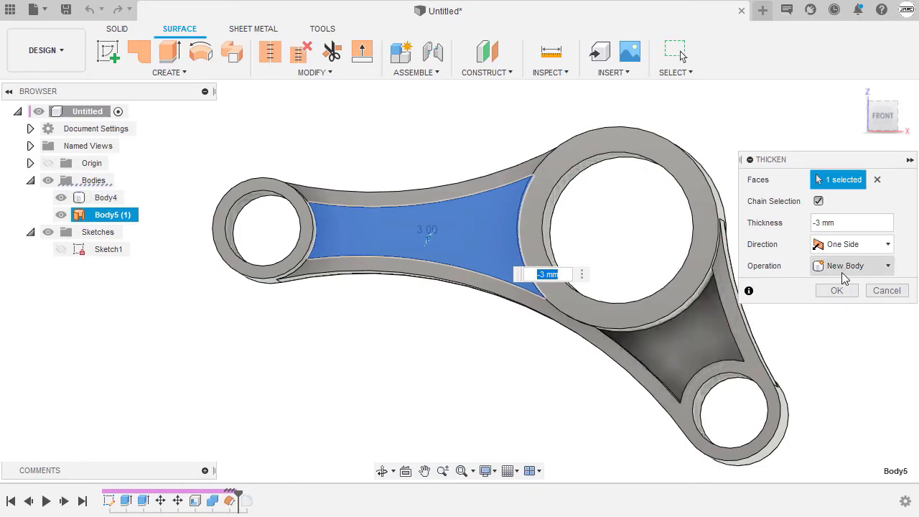
{"action": "left_click", "coordinate": [841, 295]}
Inspect the long arm from the back and front, and toggle the visibility of the thickened body
{"action": "scroll", "coordinate": [549, 231], "scroll_direction": "down", "scroll_amount": 2}
{"action": "middle_click_drag", "start_coordinate": [550, 232], "coordinate": [280, 261], "text": "shift"}
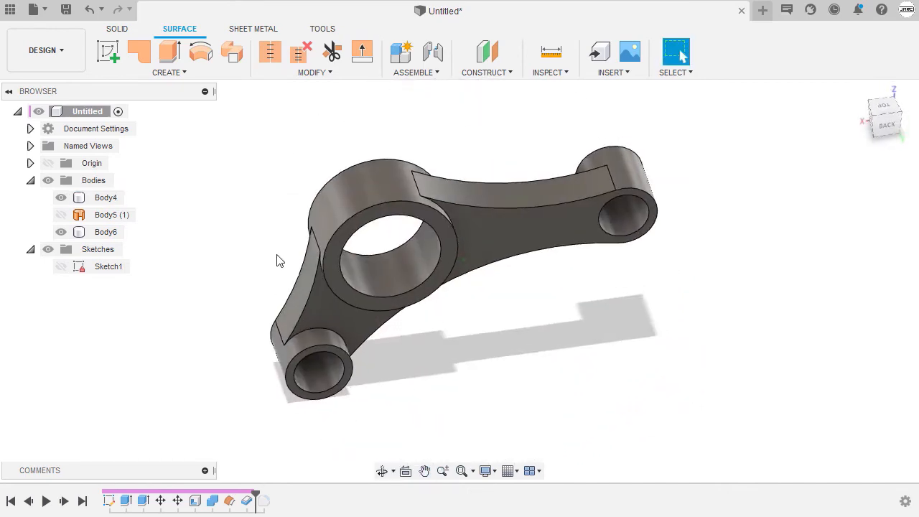
{"action": "left_click", "coordinate": [529, 232]}
{"action": "middle_click_drag", "start_coordinate": [525, 230], "coordinate": [459, 291], "text": "shift"}
{"action": "scroll", "coordinate": [338, 265], "scroll_direction": "up", "scroll_amount": 3}
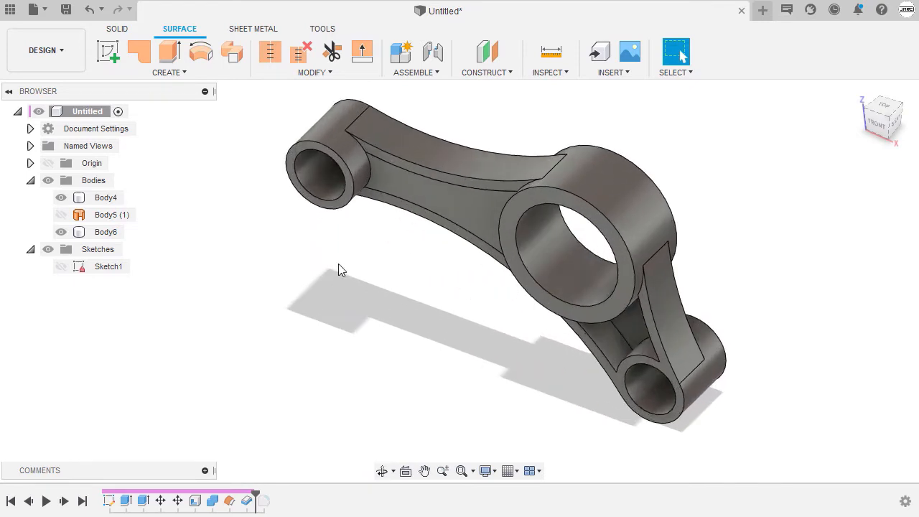
{"action": "left_click", "coordinate": [63, 236]}
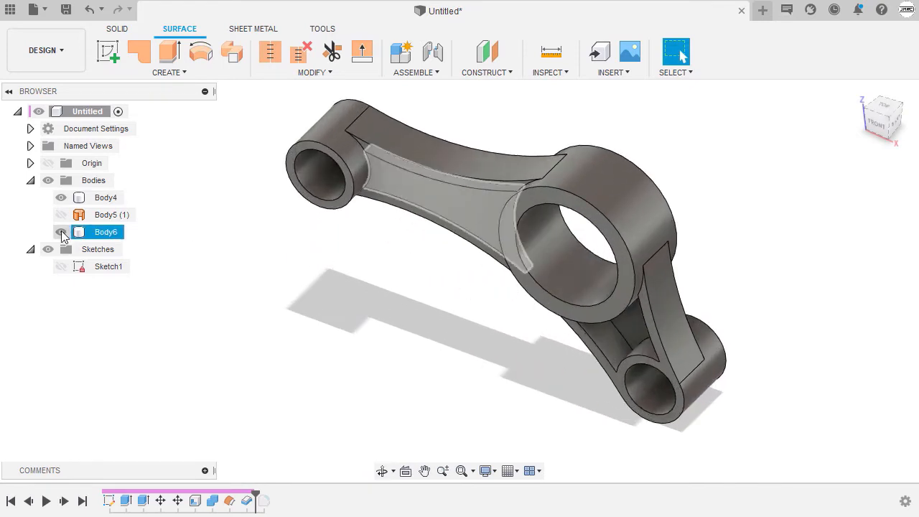
Hide the thickened body and set up a cutting Extrude from the floor face of the long arm's front pocket toward the back
{"action": "left_click", "coordinate": [61, 232]}
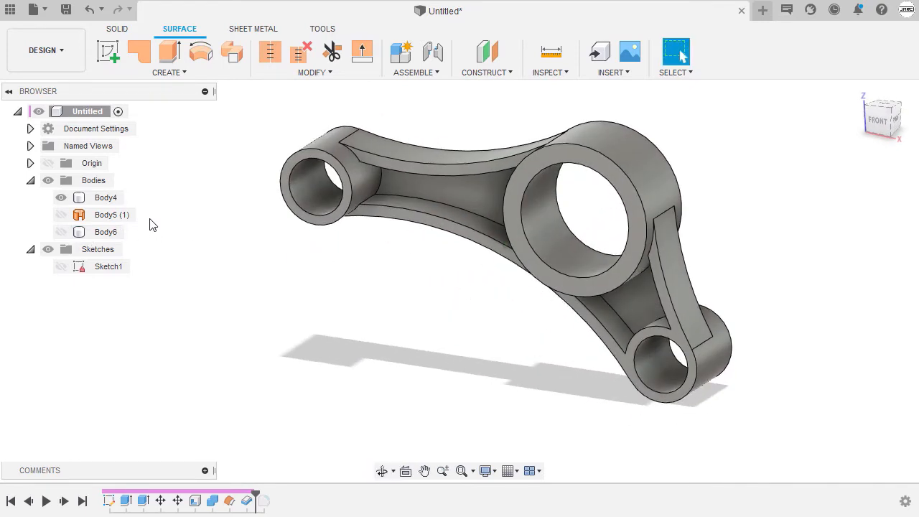
{"action": "middle_click_drag", "start_coordinate": [259, 240], "coordinate": [285, 205], "text": "shift"}
{"action": "scroll", "coordinate": [371, 195], "scroll_direction": "up", "scroll_amount": 2}
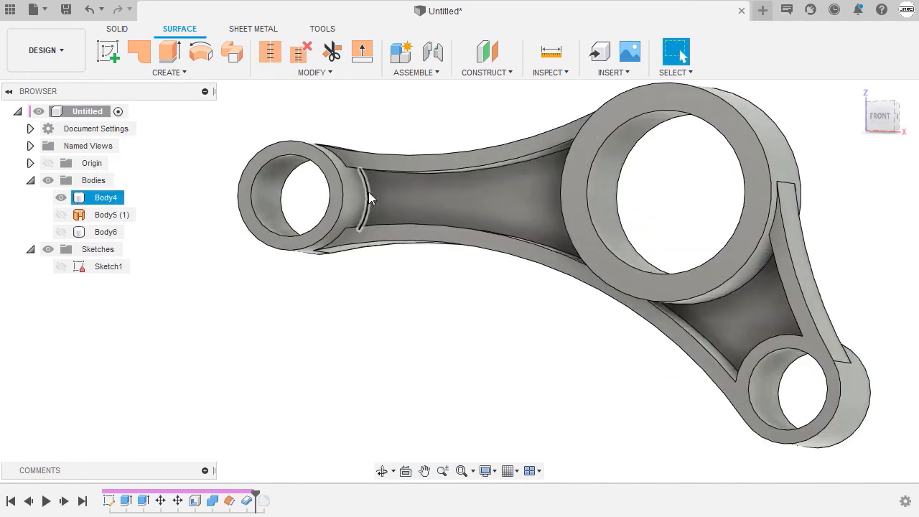
{"action": "left_click", "coordinate": [420, 206]}
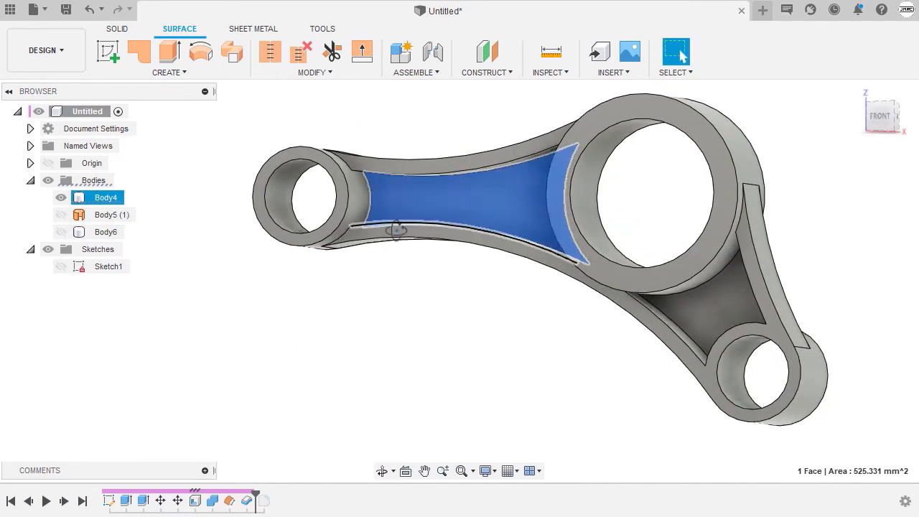
{"action": "middle_click_drag", "start_coordinate": [402, 204], "coordinate": [416, 172], "text": "shift"}
{"action": "key", "text": "e"}
{"action": "left_click_drag", "start_coordinate": [421, 174], "coordinate": [496, 148]}
{"action": "scroll", "coordinate": [496, 148], "scroll_direction": "down", "scroll_amount": 2}
{"action": "middle_click_drag", "start_coordinate": [437, 199], "coordinate": [321, 310]}
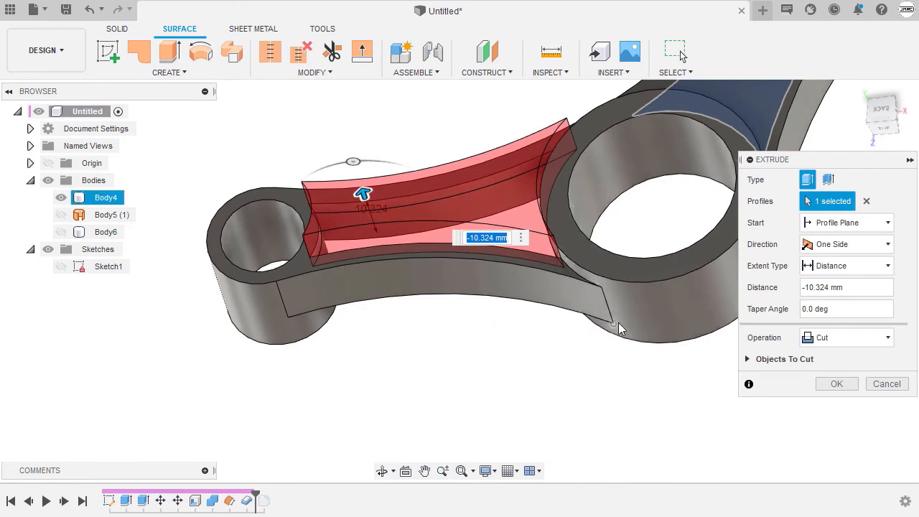
Set the cut's extent to the arm's back face and create it, removing the old web from the long arm
{"action": "left_click", "coordinate": [831, 271]}
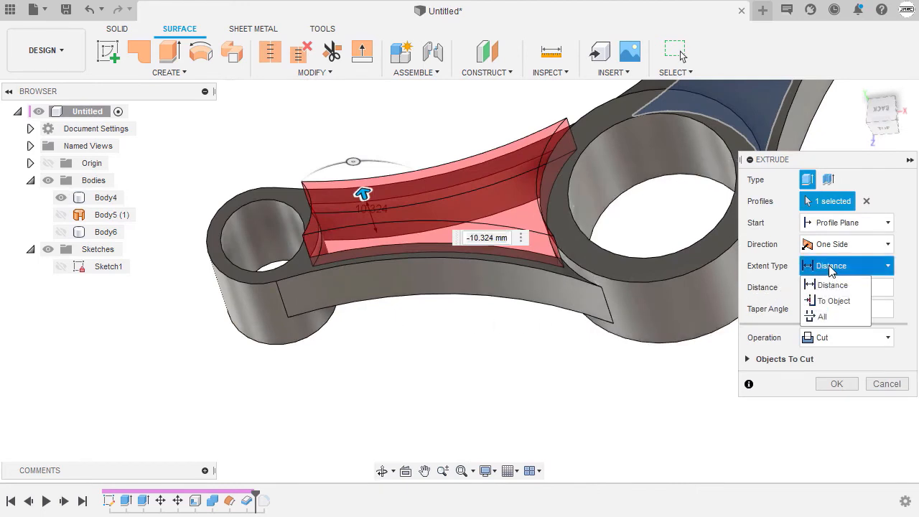
{"action": "left_click", "coordinate": [858, 302]}
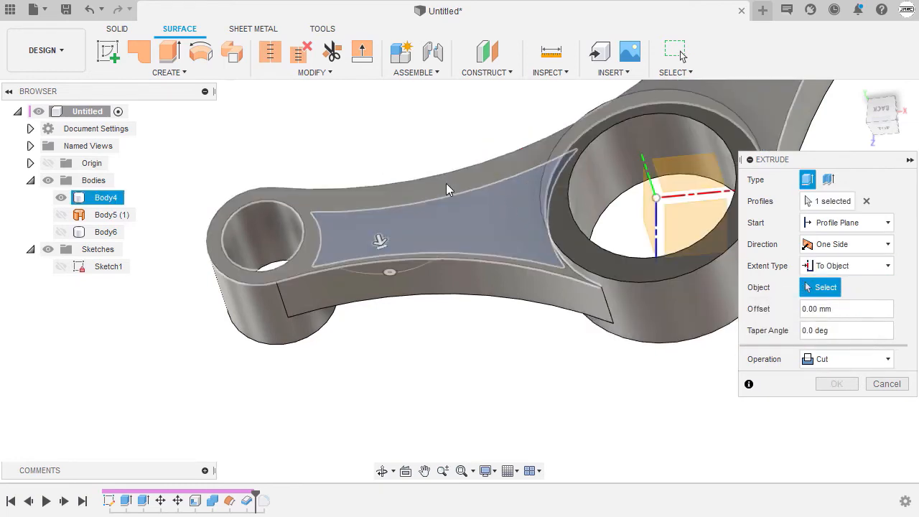
{"action": "left_click", "coordinate": [446, 183]}
{"action": "middle_click_drag", "start_coordinate": [446, 184], "coordinate": [445, 273], "text": "shift"}
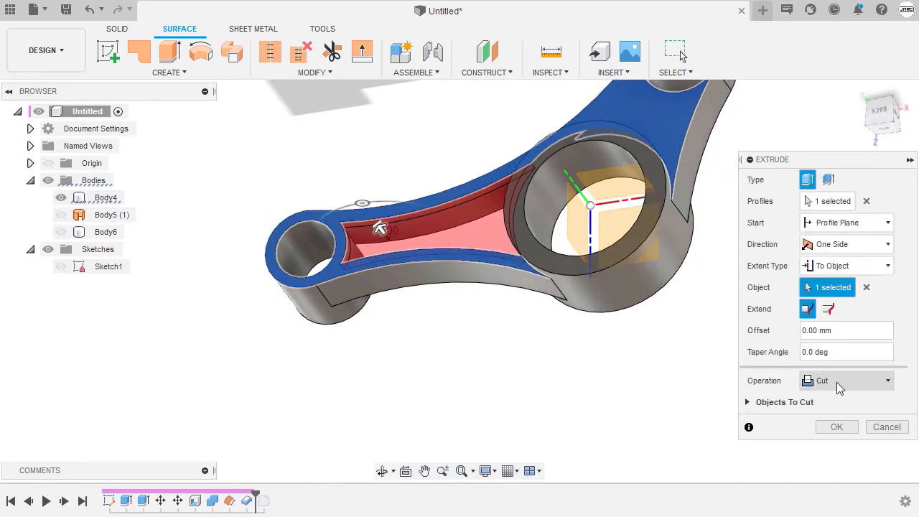
{"action": "left_click", "coordinate": [838, 428]}
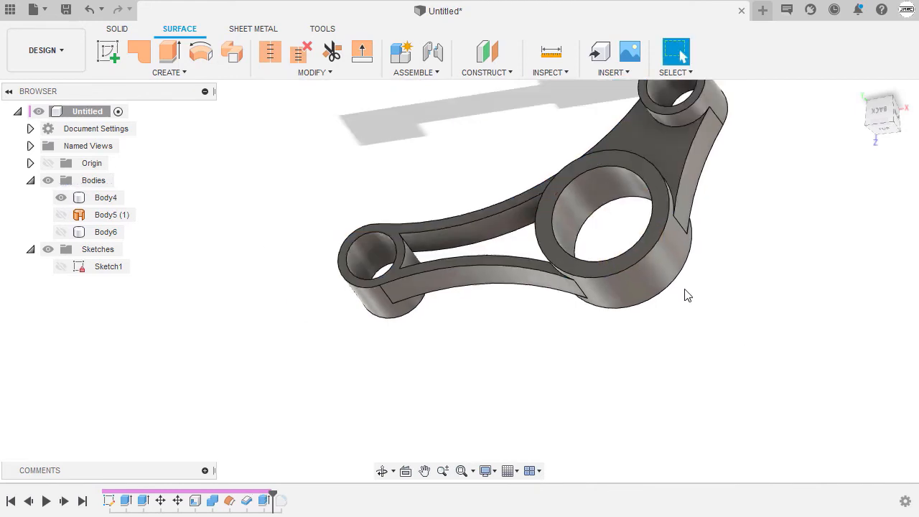
{"action": "middle_click_drag", "start_coordinate": [685, 294], "coordinate": [410, 226], "text": "shift"}
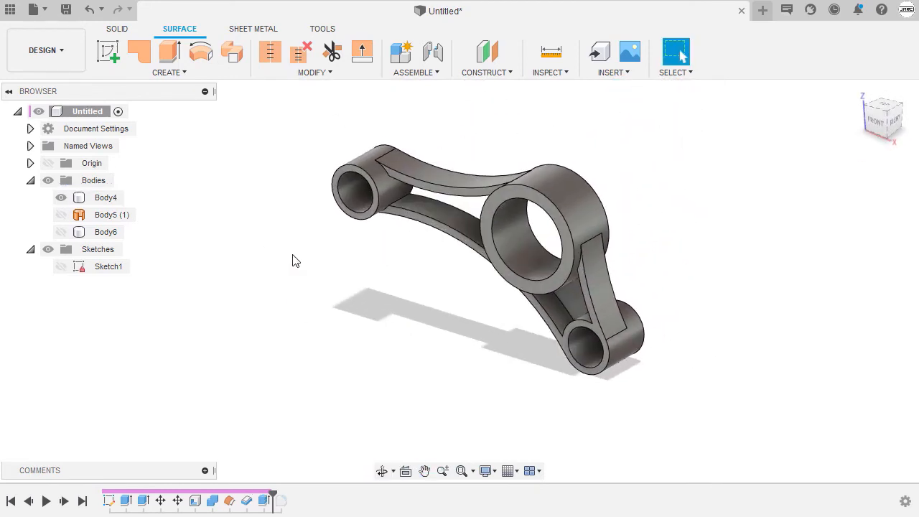
Show the thickened web body and join it to the main lever body with Combine
{"action": "left_click", "coordinate": [61, 234]}
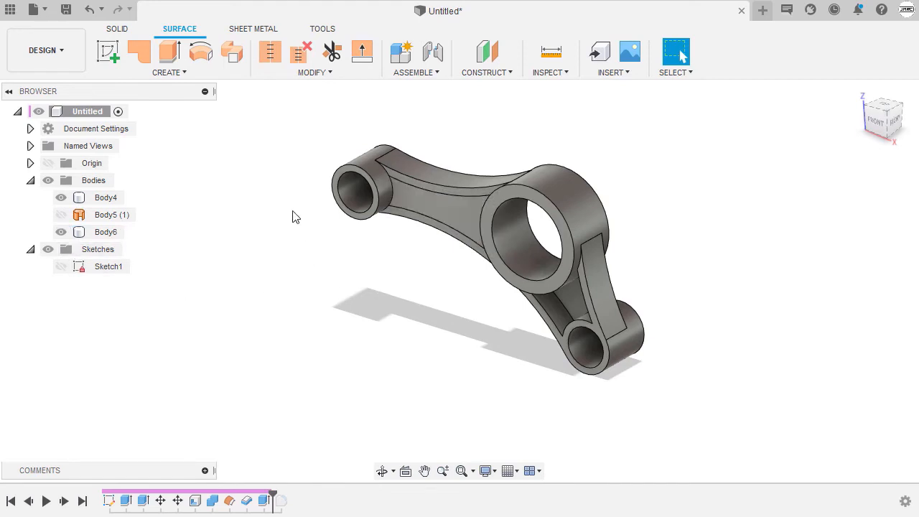
{"action": "key", "text": "s"}
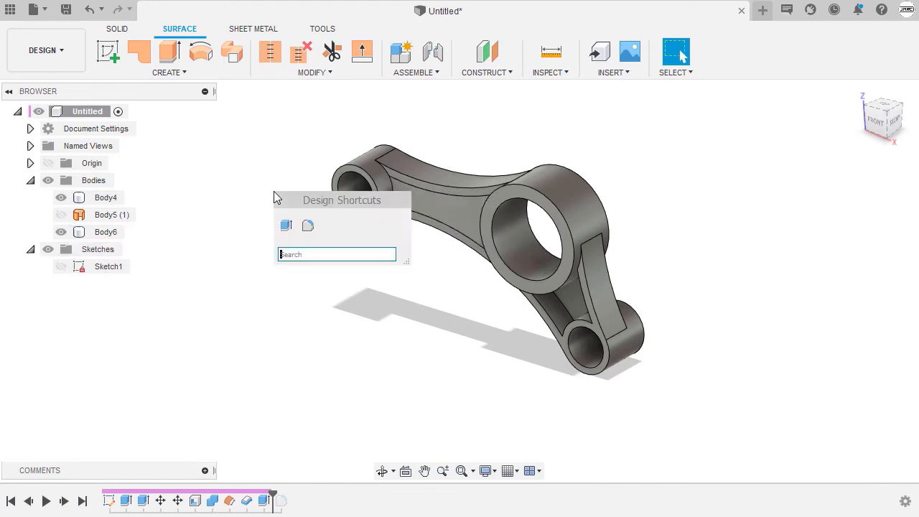
{"action": "type", "text": "co"}
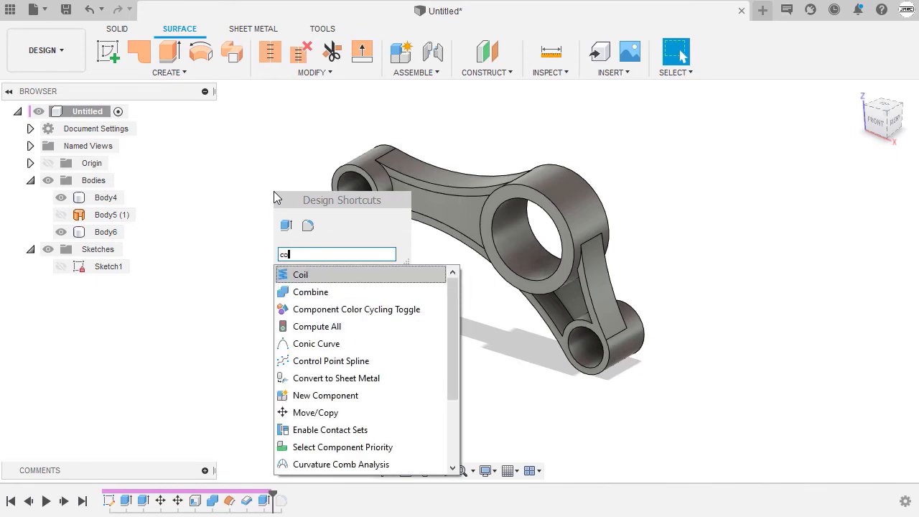
{"action": "left_click", "coordinate": [343, 292]}
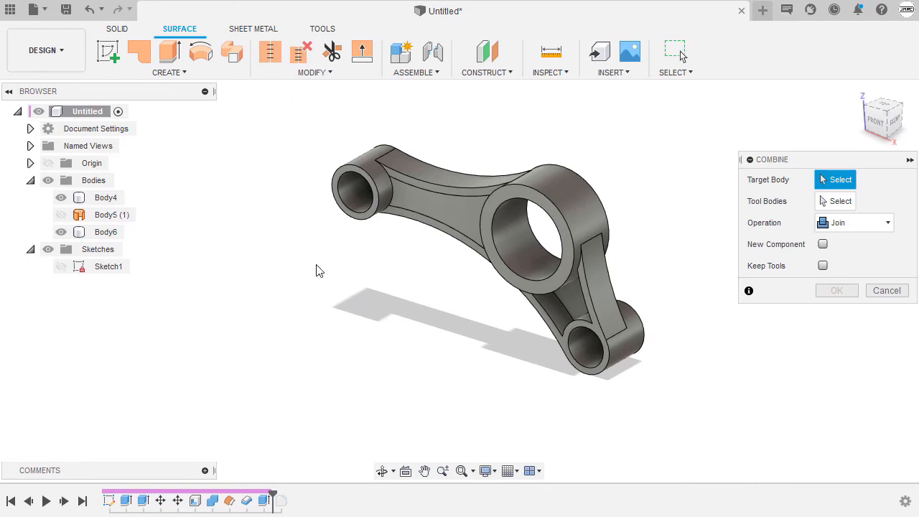
{"action": "left_click", "coordinate": [105, 201]}
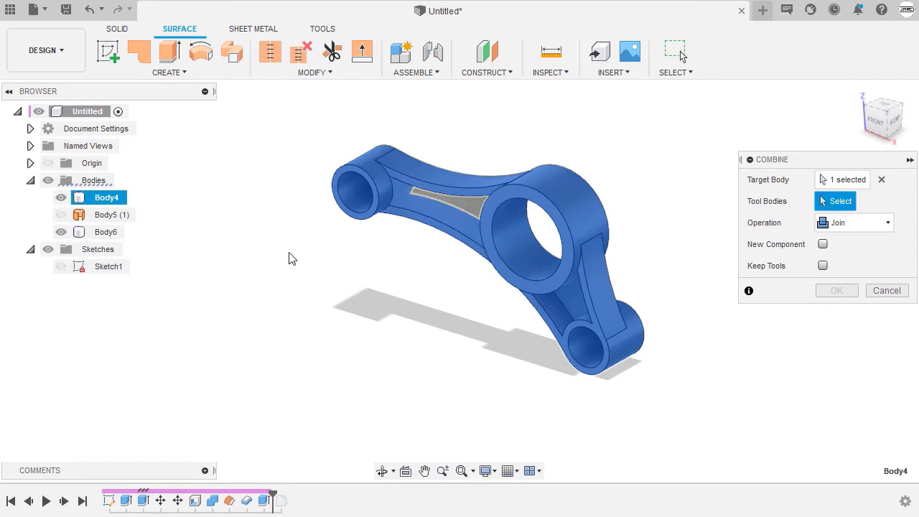
{"action": "left_click", "coordinate": [105, 233]}
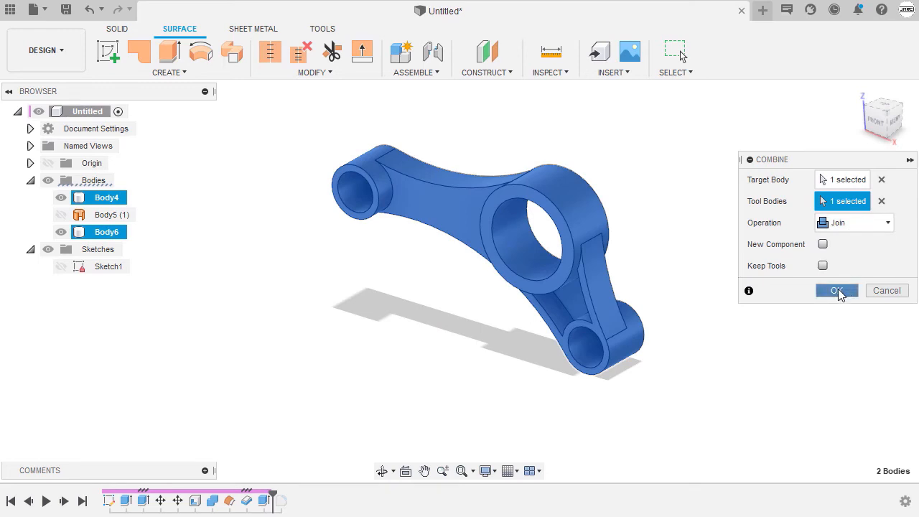
{"action": "left_click", "coordinate": [836, 290]}
{"action": "left_click", "coordinate": [853, 96]}
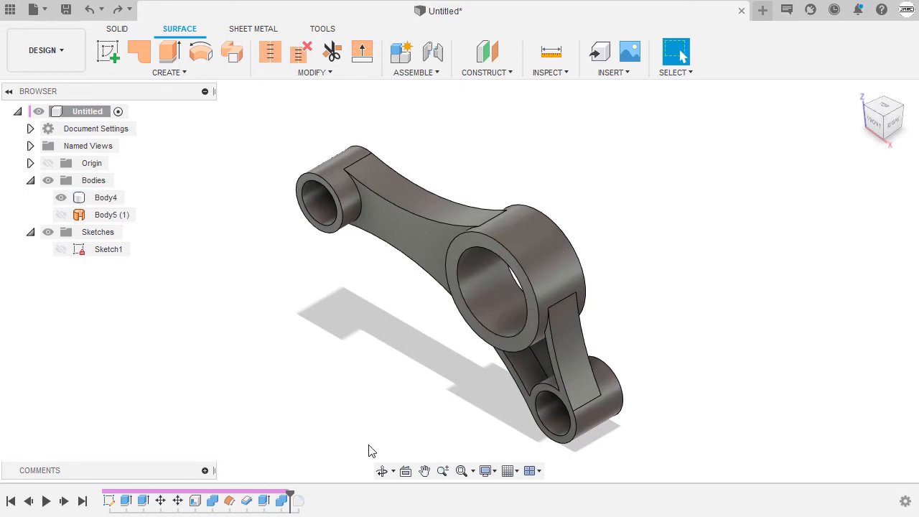
Roll the history marker forward past the original fillet and suppress that fillet feature
{"action": "left_click_drag", "start_coordinate": [291, 493], "coordinate": [307, 491]}
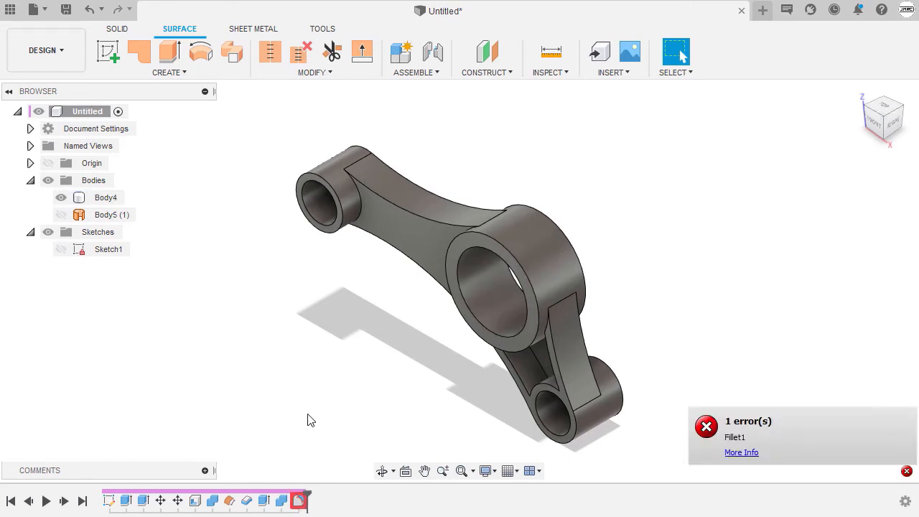
{"action": "right_click", "coordinate": [261, 166]}
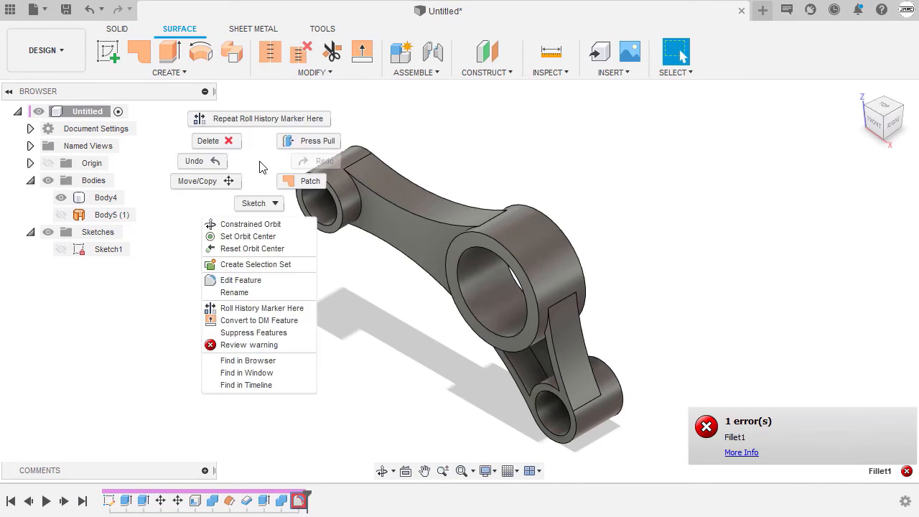
{"action": "left_click", "coordinate": [297, 335]}
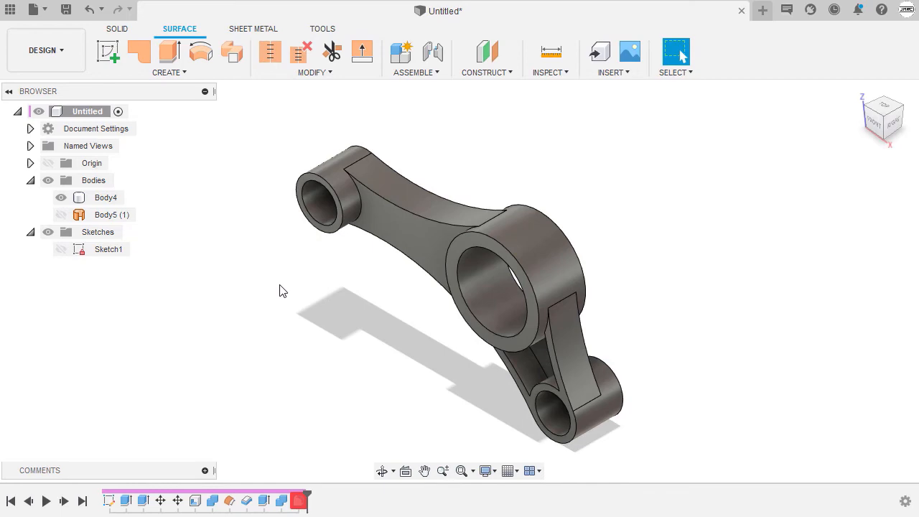
Start a new constant-radius fillet and select the front edges where the long arm meets the small boss and the central boss
{"action": "key", "text": "f"}
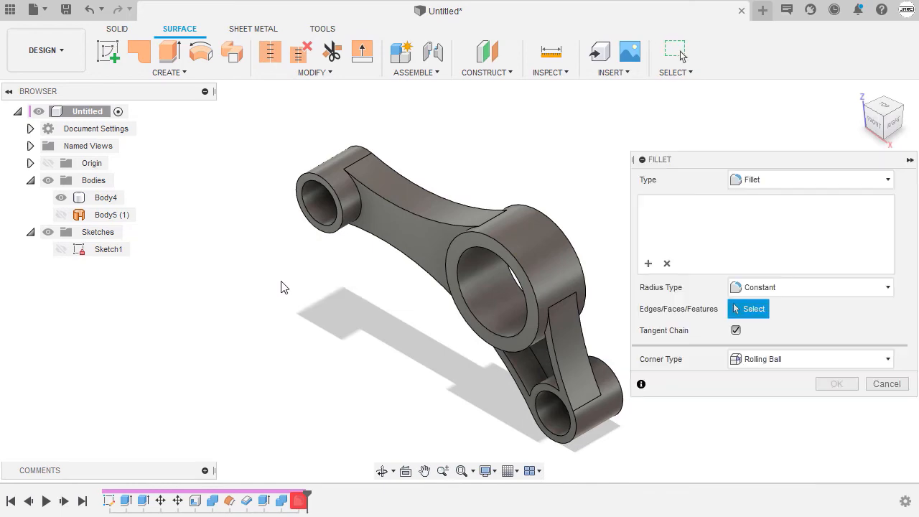
{"action": "scroll", "coordinate": [371, 227], "scroll_direction": "up", "scroll_amount": 5}
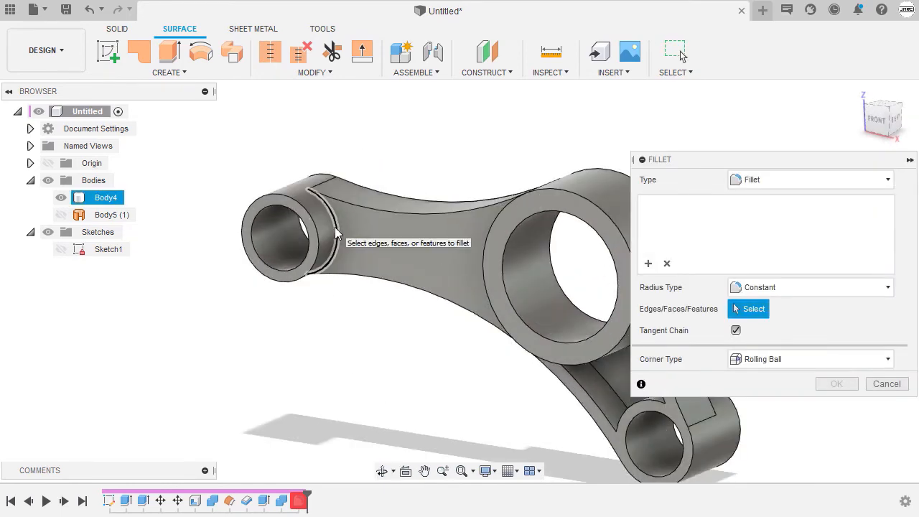
{"action": "left_click", "coordinate": [335, 227]}
{"action": "scroll", "coordinate": [335, 227], "scroll_direction": "down", "scroll_amount": 2}
{"action": "middle_click_drag", "start_coordinate": [343, 258], "coordinate": [450, 267], "text": "shift"}
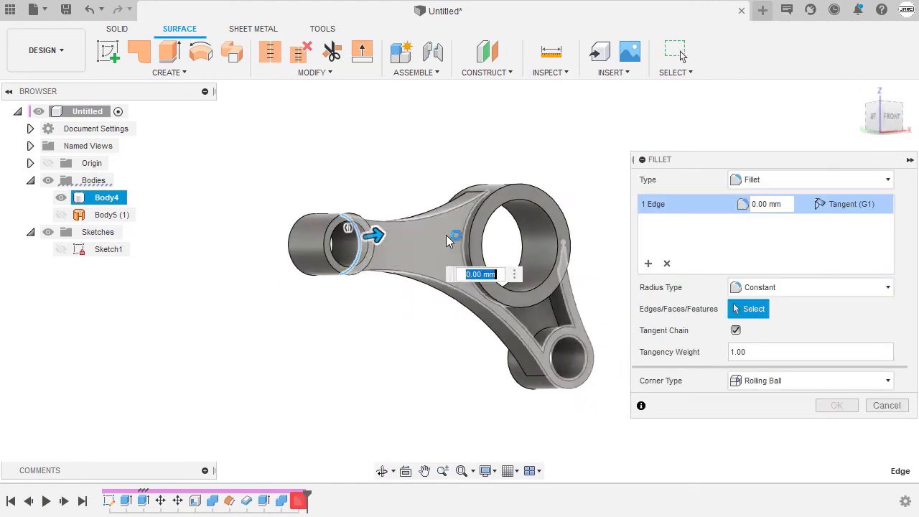
{"action": "left_click", "coordinate": [451, 272]}
{"action": "middle_click_drag", "start_coordinate": [474, 322], "coordinate": [478, 256], "text": "shift"}
{"action": "scroll", "coordinate": [478, 328], "scroll_direction": "up", "scroll_amount": 5}
Add the short arm's front pocket edges beside the central boss and along its side walls to the fillet selection
{"action": "left_click", "coordinate": [460, 334]}
{"action": "left_click", "coordinate": [518, 334]}
{"action": "scroll", "coordinate": [476, 229], "scroll_direction": "up", "scroll_amount": 2}
{"action": "left_click", "coordinate": [482, 217]}
{"action": "scroll", "coordinate": [480, 258], "scroll_direction": "up", "scroll_amount": 3}
{"action": "left_click", "coordinate": [481, 260]}
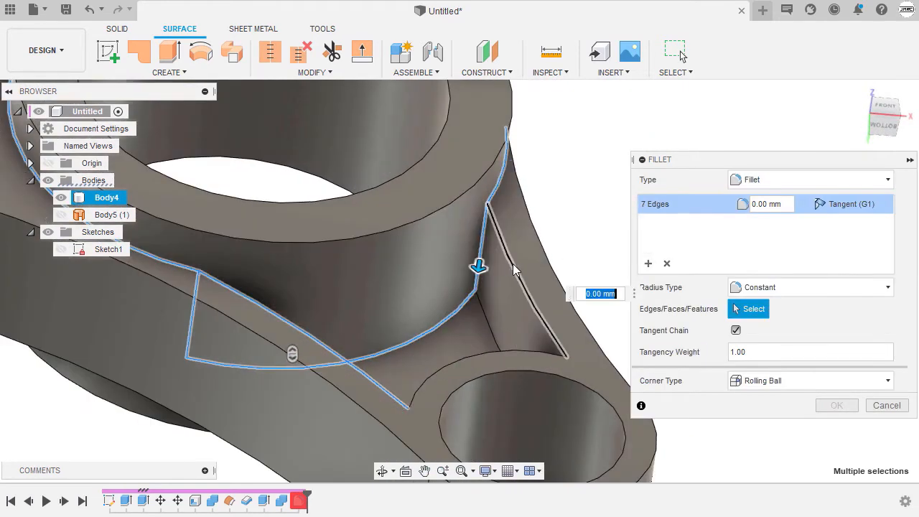
{"action": "left_click", "coordinate": [508, 257]}
{"action": "left_click", "coordinate": [474, 309]}
Add the remaining edges of the short arm's front pocket around its small boss to the fillet selection
{"action": "middle_click_drag", "start_coordinate": [474, 309], "coordinate": [387, 241], "text": "shift"}
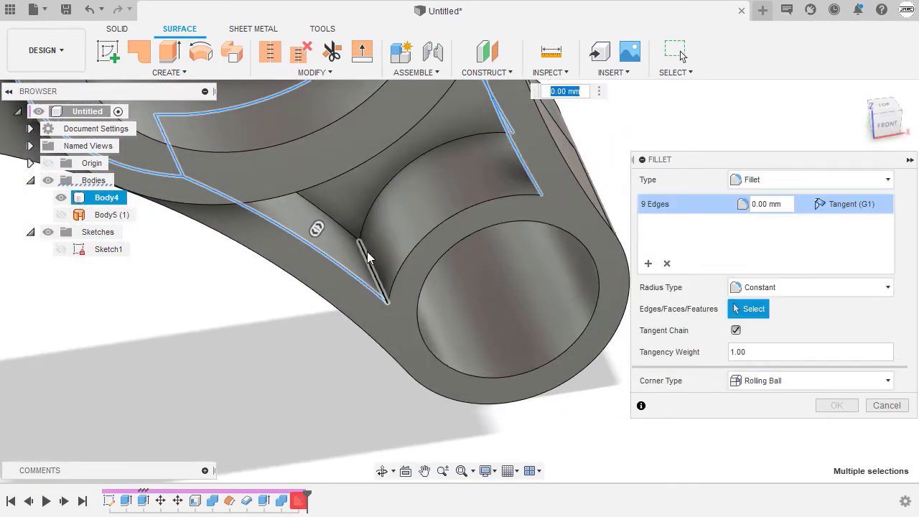
{"action": "left_click", "coordinate": [355, 237]}
{"action": "left_click", "coordinate": [437, 153]}
{"action": "left_click", "coordinate": [437, 150]}
{"action": "scroll", "coordinate": [436, 150], "scroll_direction": "down", "scroll_amount": 3}
{"action": "middle_click_drag", "start_coordinate": [437, 151], "coordinate": [411, 305], "text": "shift"}
{"action": "scroll", "coordinate": [373, 269], "scroll_direction": "up", "scroll_amount": 2}
{"action": "left_click", "coordinate": [373, 269]}
{"action": "scroll", "coordinate": [447, 267], "scroll_direction": "up", "scroll_amount": 2}
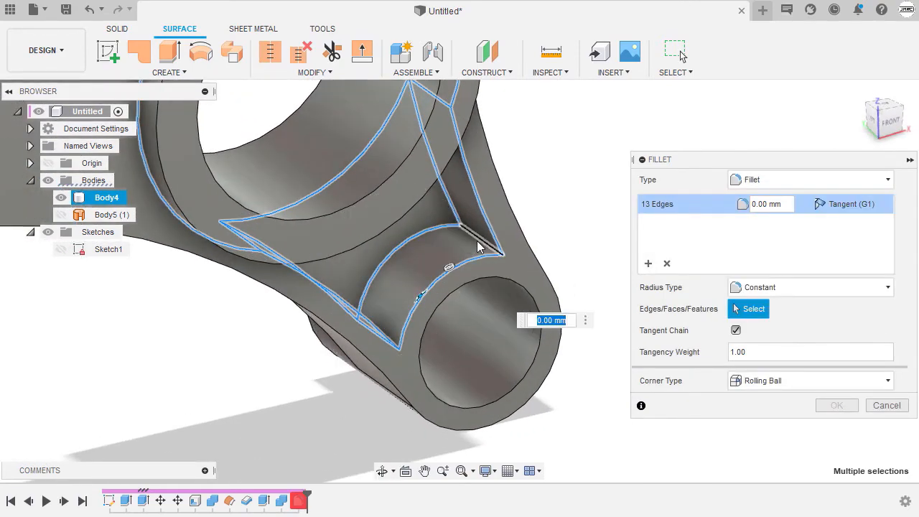
{"action": "left_click", "coordinate": [478, 247]}
Add the upper wall edges and central-boss edges of the long arm's back pocket to the fillet selection
{"action": "scroll", "coordinate": [441, 258], "scroll_direction": "down", "scroll_amount": 2}
{"action": "middle_click_drag", "start_coordinate": [441, 259], "coordinate": [492, 305], "text": "shift"}
{"action": "scroll", "coordinate": [460, 283], "scroll_direction": "down", "scroll_amount": 2}
{"action": "middle_click_drag", "start_coordinate": [463, 246], "coordinate": [219, 237], "text": "shift"}
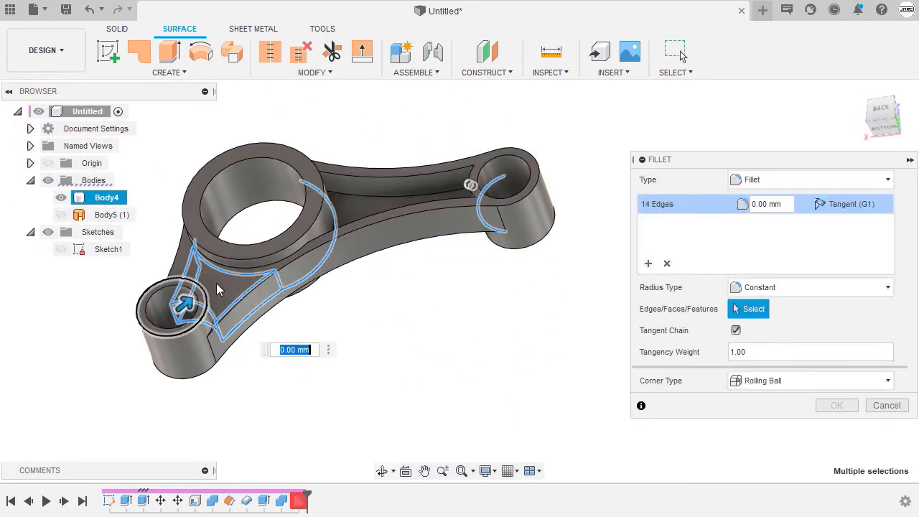
{"action": "scroll", "coordinate": [302, 254], "scroll_direction": "up", "scroll_amount": 2}
{"action": "middle_click_drag", "start_coordinate": [359, 196], "coordinate": [351, 223], "text": "shift"}
{"action": "left_click", "coordinate": [423, 176]}
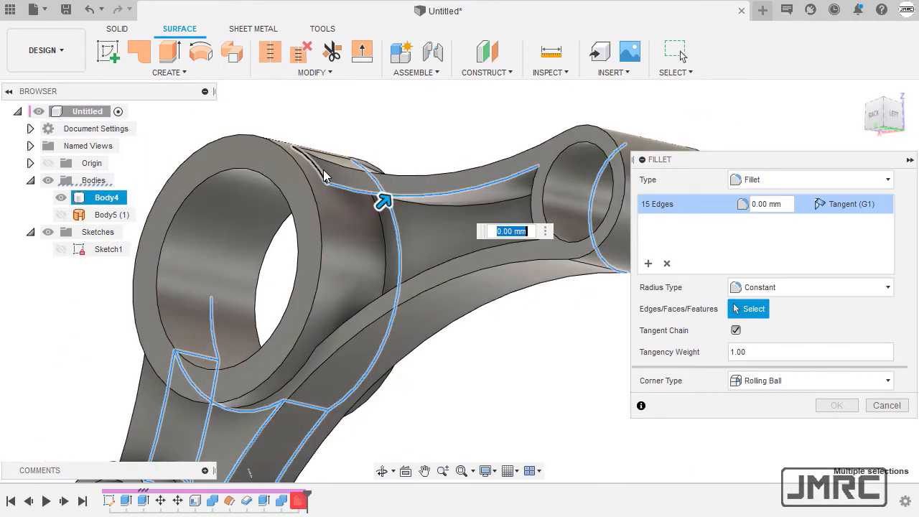
{"action": "left_click", "coordinate": [323, 169]}
{"action": "middle_click_drag", "start_coordinate": [329, 188], "coordinate": [350, 193], "text": "shift"}
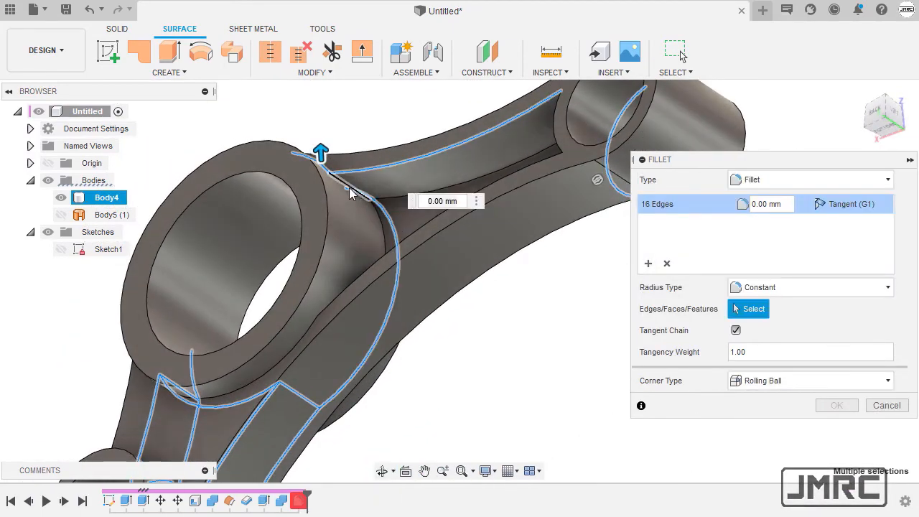
{"action": "left_click", "coordinate": [396, 192]}
{"action": "left_click", "coordinate": [387, 215]}
{"action": "left_click", "coordinate": [380, 224]}
Add the lower wall edges and small-boss end edges of the long arm's back pocket to the fillet selection
{"action": "middle_click_drag", "start_coordinate": [388, 244], "coordinate": [464, 212], "text": "shift"}
{"action": "left_click", "coordinate": [343, 350]}
{"action": "left_click", "coordinate": [428, 359]}
{"action": "left_click", "coordinate": [319, 288]}
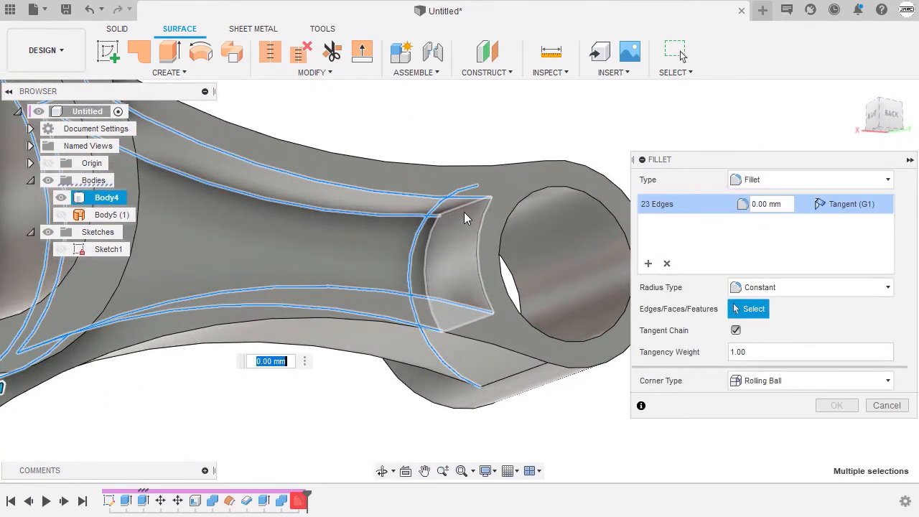
{"action": "left_click", "coordinate": [464, 211]}
{"action": "left_click", "coordinate": [431, 245]}
{"action": "middle_click_drag", "start_coordinate": [432, 245], "coordinate": [447, 320], "text": "shift"}
{"action": "left_click", "coordinate": [457, 329]}
{"action": "left_click", "coordinate": [458, 329]}
Add the edge where the short arm's back face meets its small boss to the fillet selection
{"action": "scroll", "coordinate": [412, 262], "scroll_direction": "down", "scroll_amount": 3}
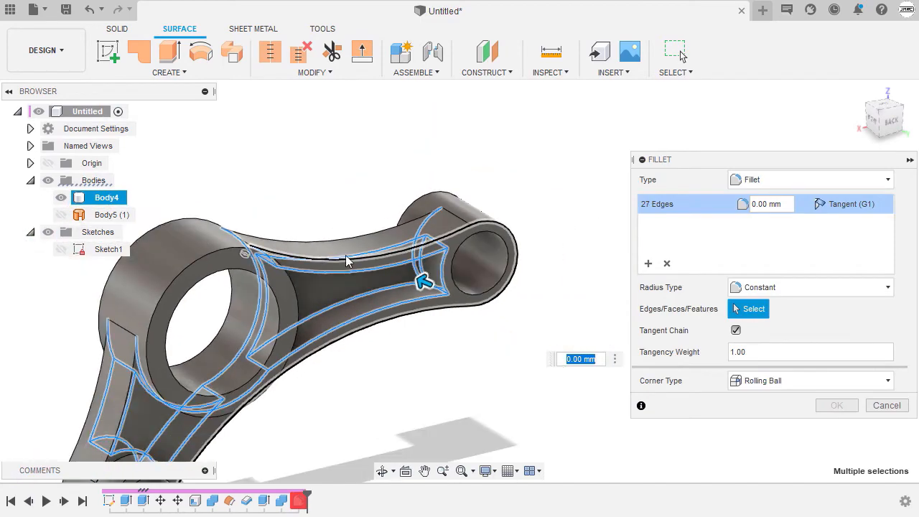
{"action": "middle_click_drag", "start_coordinate": [323, 336], "coordinate": [263, 320]}
{"action": "scroll", "coordinate": [215, 316], "scroll_direction": "up", "scroll_amount": 3}
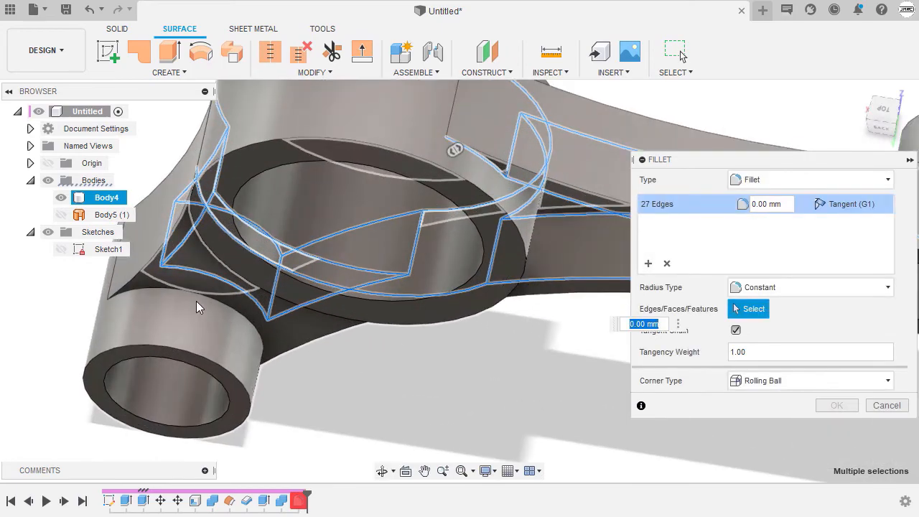
{"action": "scroll", "coordinate": [208, 307], "scroll_direction": "up", "scroll_amount": 1}
{"action": "left_click", "coordinate": [227, 306]}
Set the fillet radius to 1.5 mm, create the fillet on the selected edges, and restore the home view
{"action": "scroll", "coordinate": [252, 279], "scroll_direction": "down", "scroll_amount": 3}
{"action": "middle_click_drag", "start_coordinate": [280, 246], "coordinate": [305, 204], "text": "shift"}
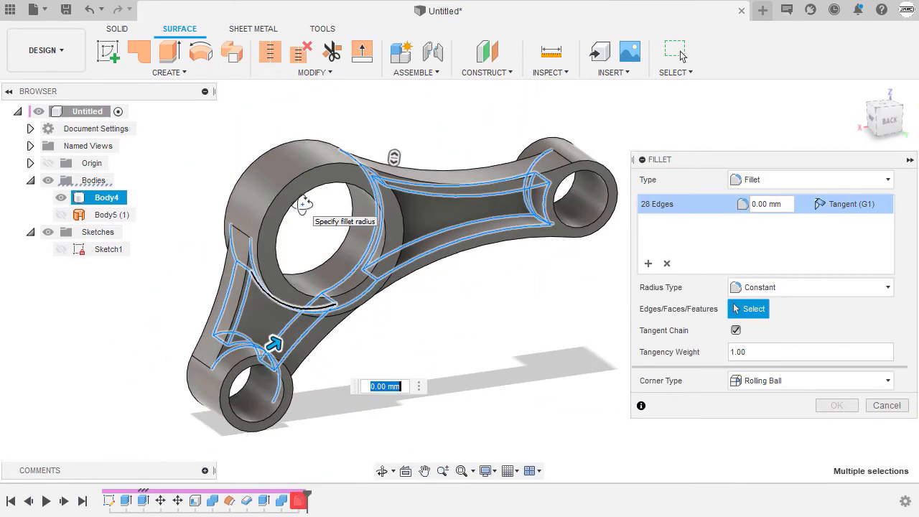
{"action": "type", "text": "1.5"}
{"action": "middle_click_drag", "start_coordinate": [308, 204], "coordinate": [455, 260], "text": "shift"}
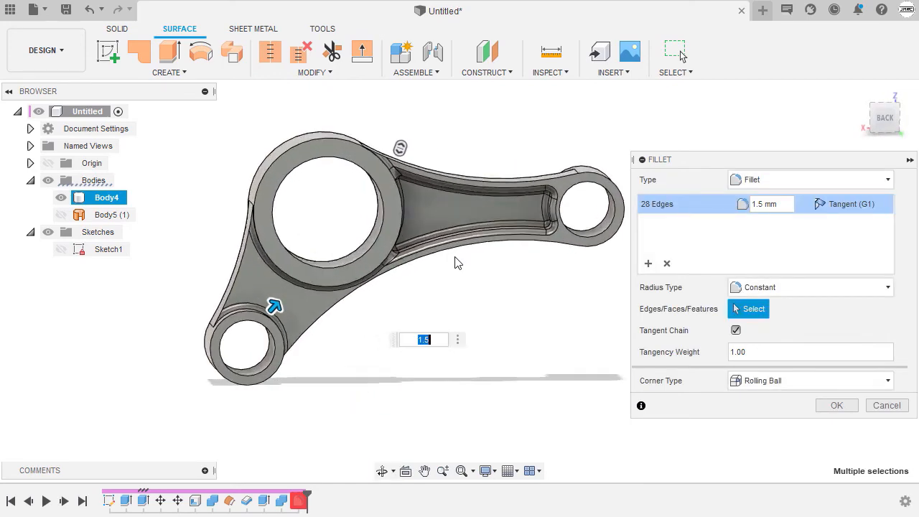
{"action": "left_click", "coordinate": [838, 407]}
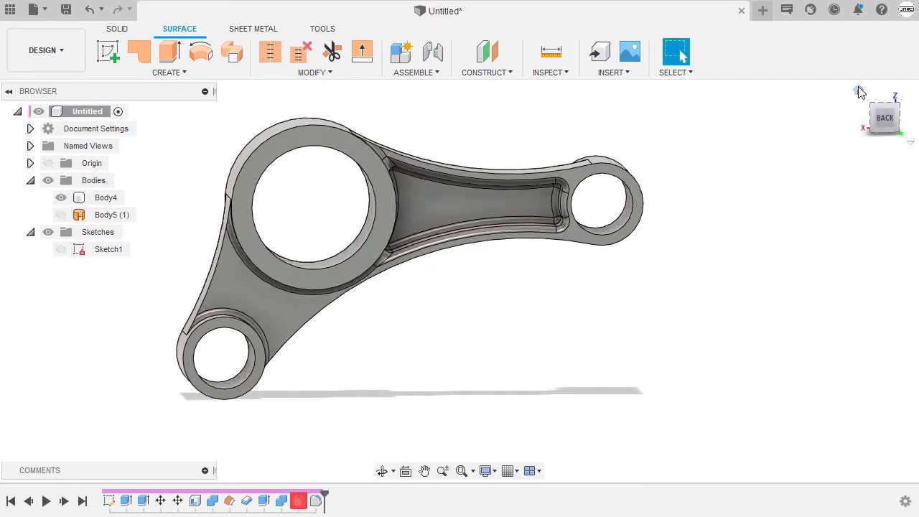
{"action": "left_click", "coordinate": [859, 90]}
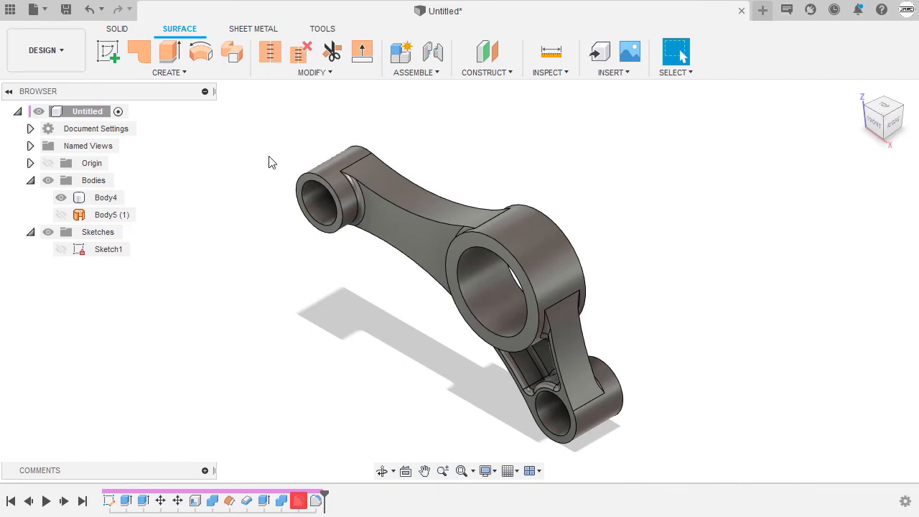
Remove the surface body Body5 from the design, try deleting the resulting Remove feature, and undo that deletion
{"action": "left_click", "coordinate": [108, 214]}
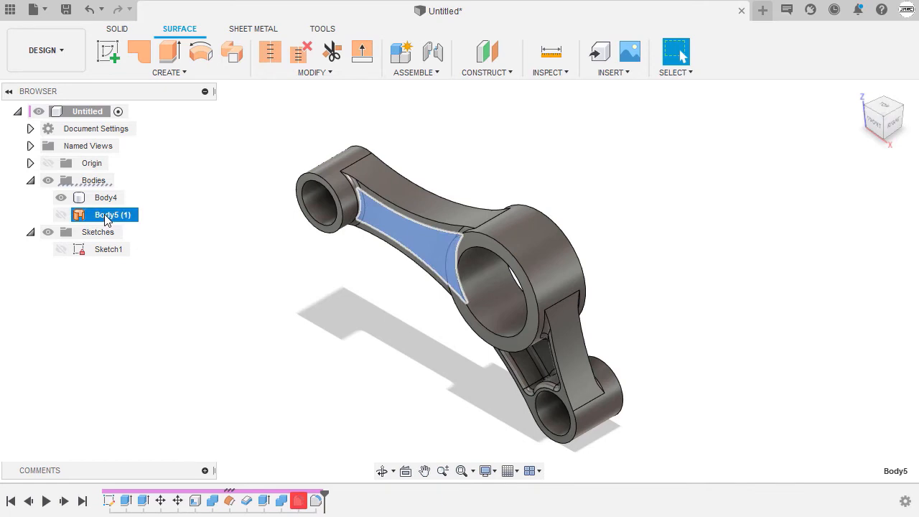
{"action": "right_click", "coordinate": [214, 134]}
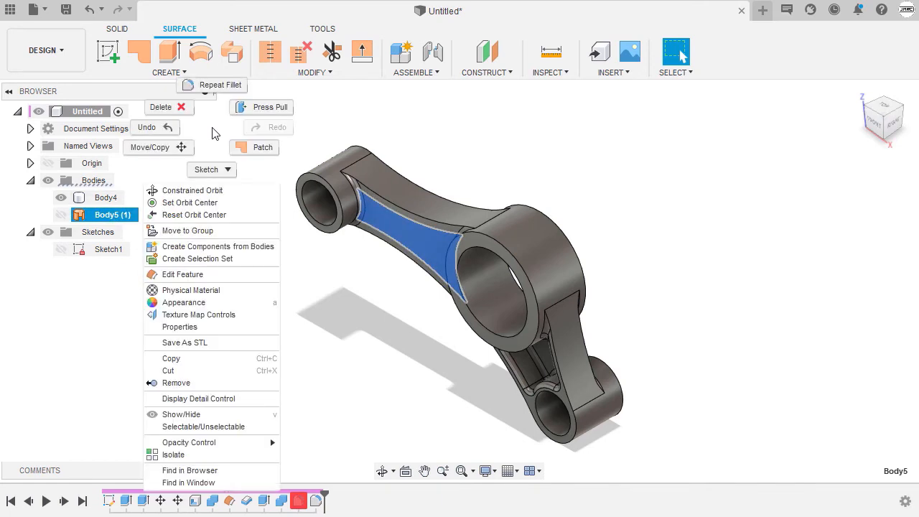
{"action": "left_click", "coordinate": [216, 388]}
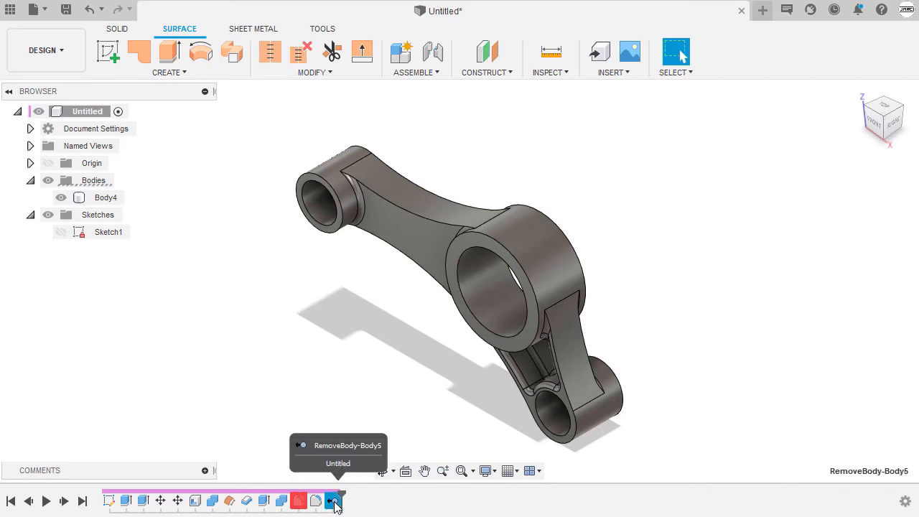
{"action": "key", "text": "Delete"}
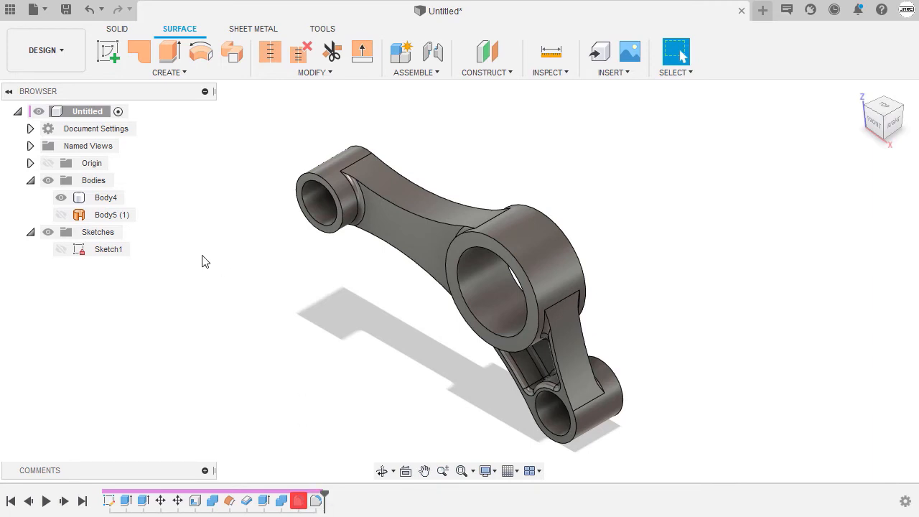
{"action": "key", "text": "ctrl+z"}
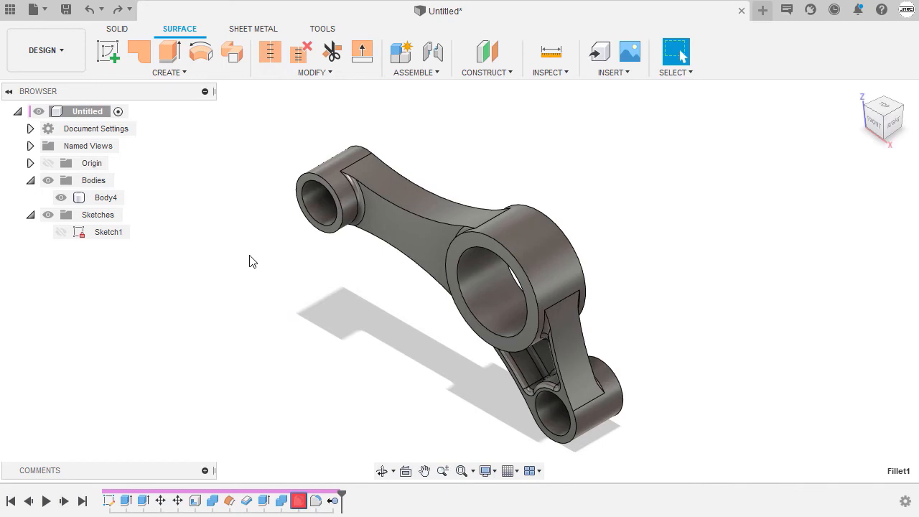
Delete the failed original fillet Fillet1 from the design history and save the design as 02-sim
{"action": "key", "text": "ctrl+z"}
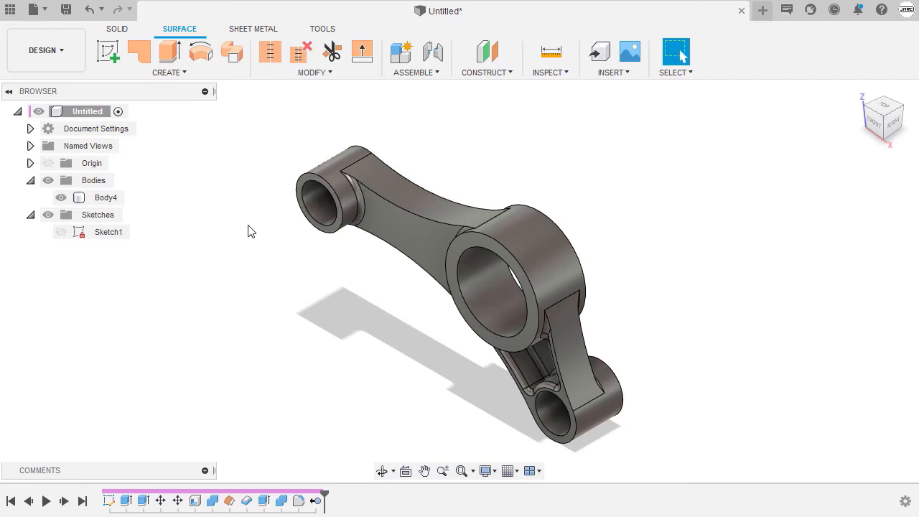
{"action": "left_click", "coordinate": [66, 10]}
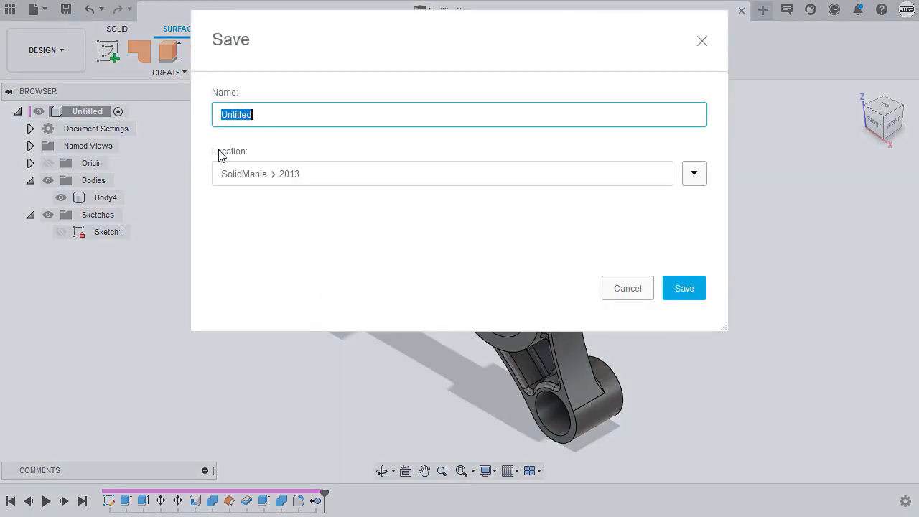
{"action": "type", "text": "02-sim"}
{"action": "left_click", "coordinate": [689, 289]}
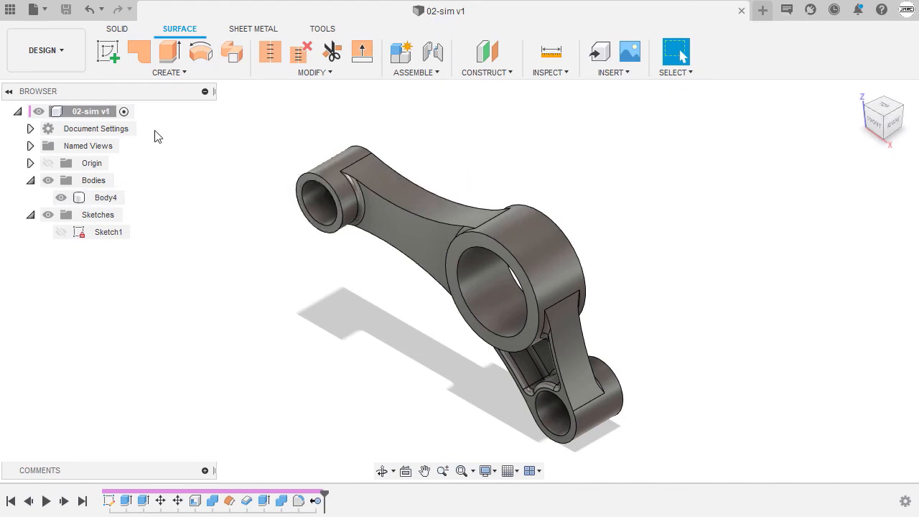
Create a Static Stress study in the Simulation workspace and run its pre-check for missing setup
{"action": "left_click", "coordinate": [71, 54]}
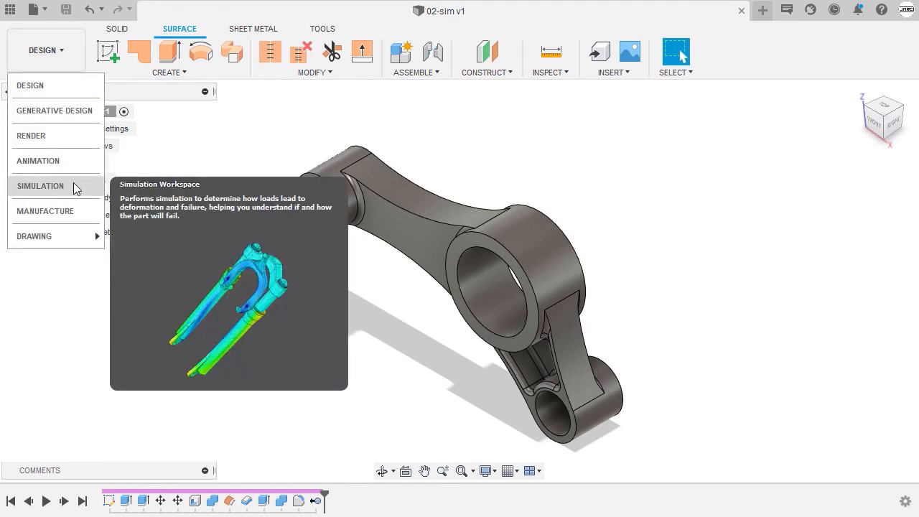
{"action": "left_click", "coordinate": [74, 186]}
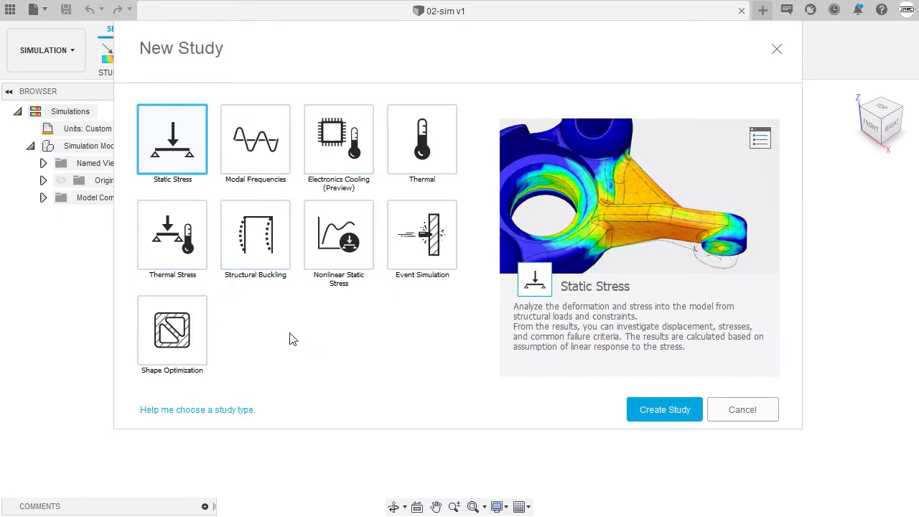
{"action": "double_click", "coordinate": [175, 152]}
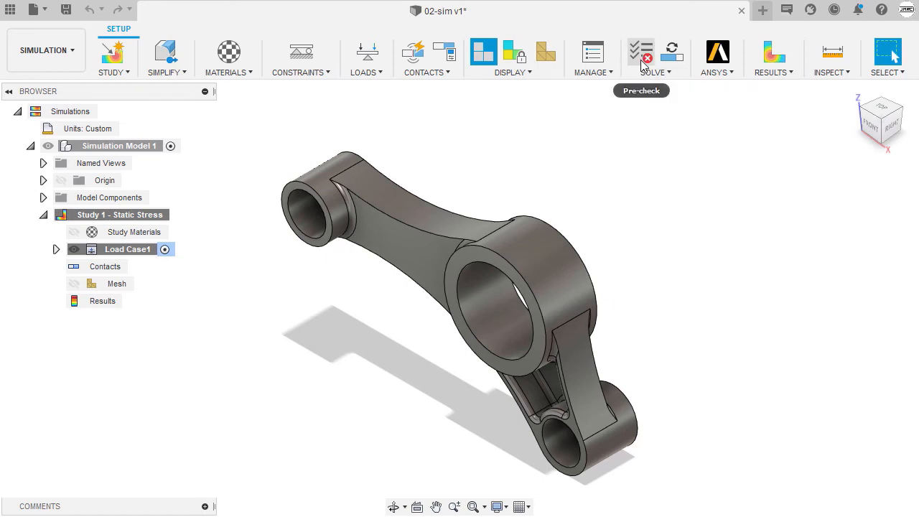
{"action": "left_click", "coordinate": [643, 56]}
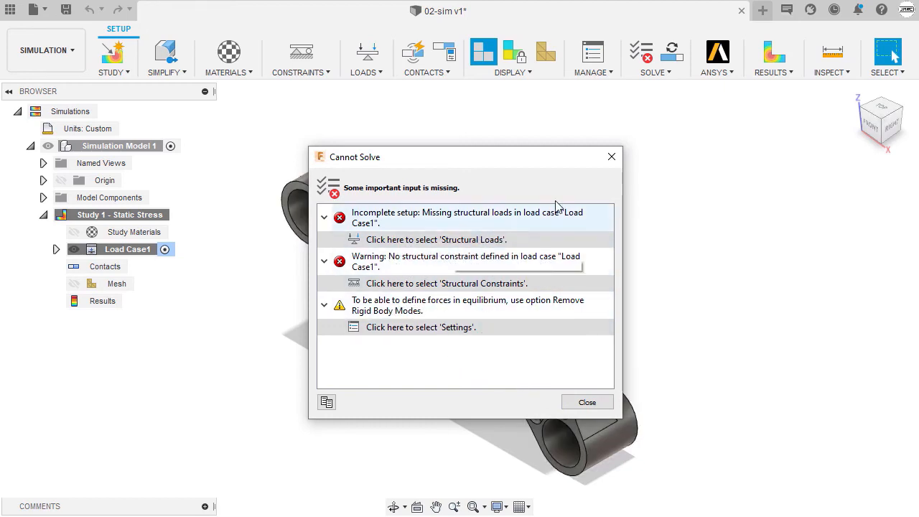
{"action": "left_click", "coordinate": [611, 157]}
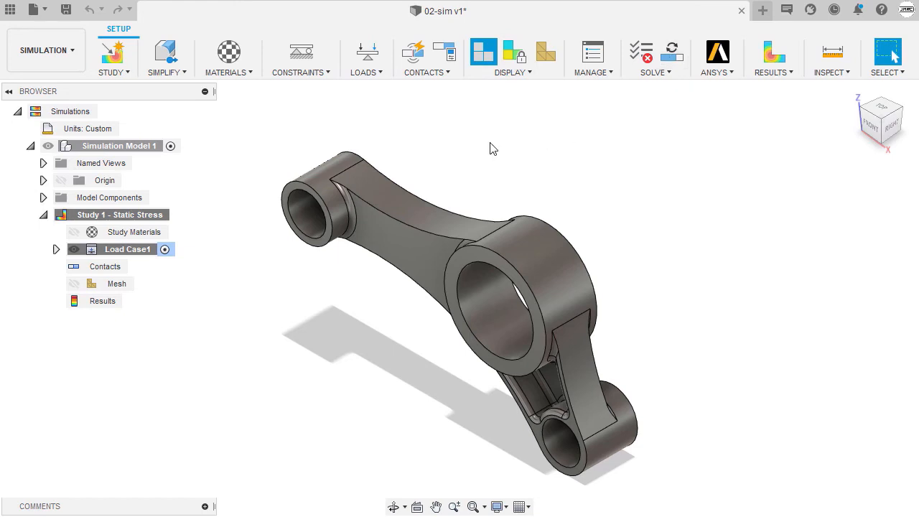
Assign Steel, Carbon as the study material of the lever arm and clear the body selection
{"action": "left_click", "coordinate": [238, 72]}
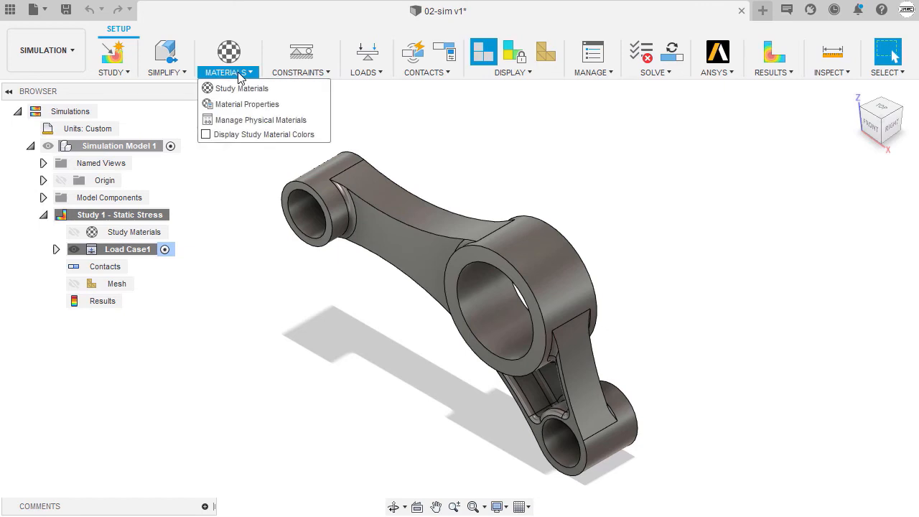
{"action": "left_click", "coordinate": [286, 96]}
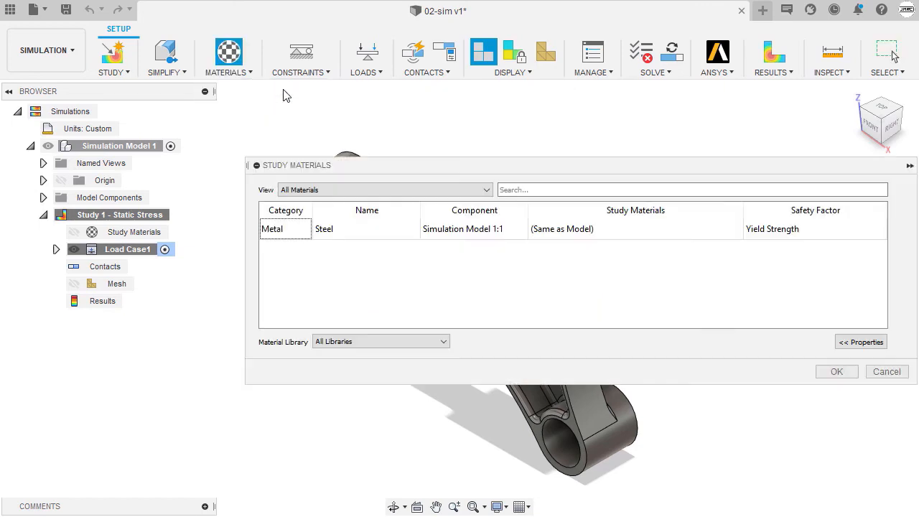
{"action": "left_click", "coordinate": [435, 217]}
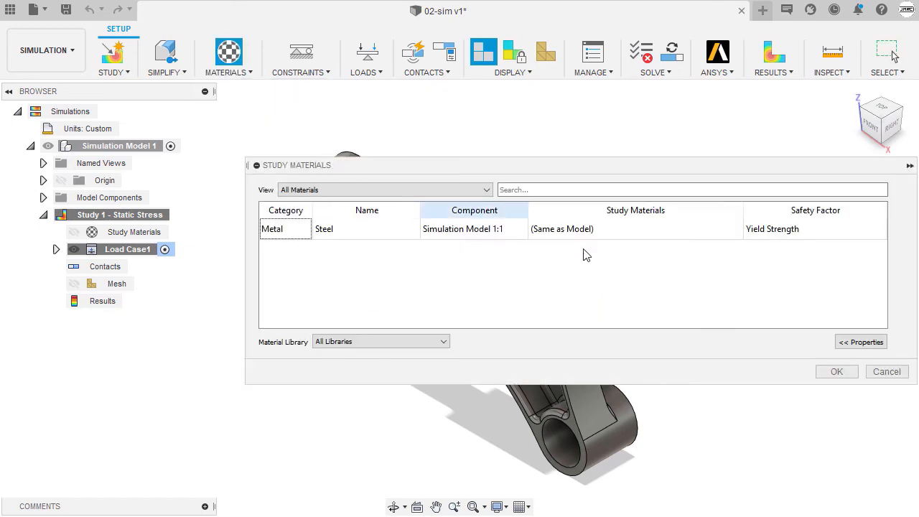
{"action": "left_click", "coordinate": [680, 237]}
{"action": "left_click", "coordinate": [680, 237]}
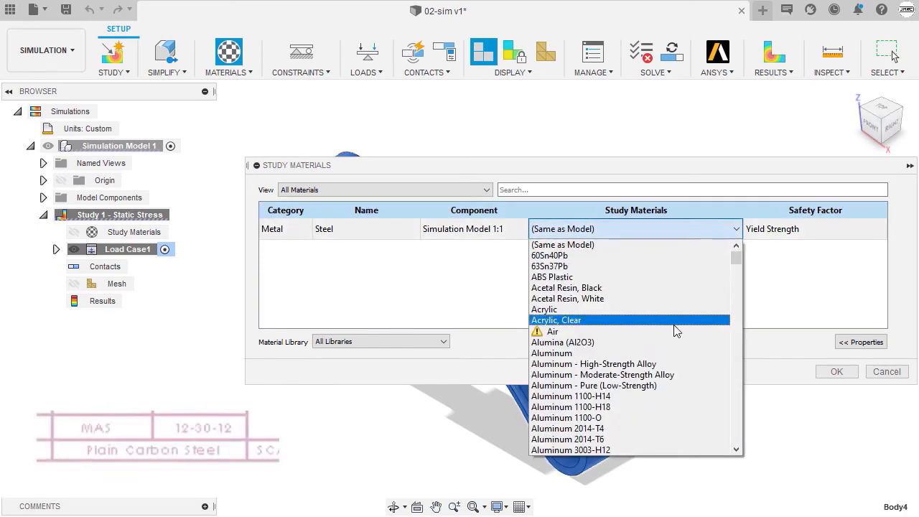
{"action": "scroll", "coordinate": [673, 327], "scroll_direction": "down", "scroll_amount": 20}
{"action": "scroll", "coordinate": [675, 331], "scroll_direction": "down", "scroll_amount": 3}
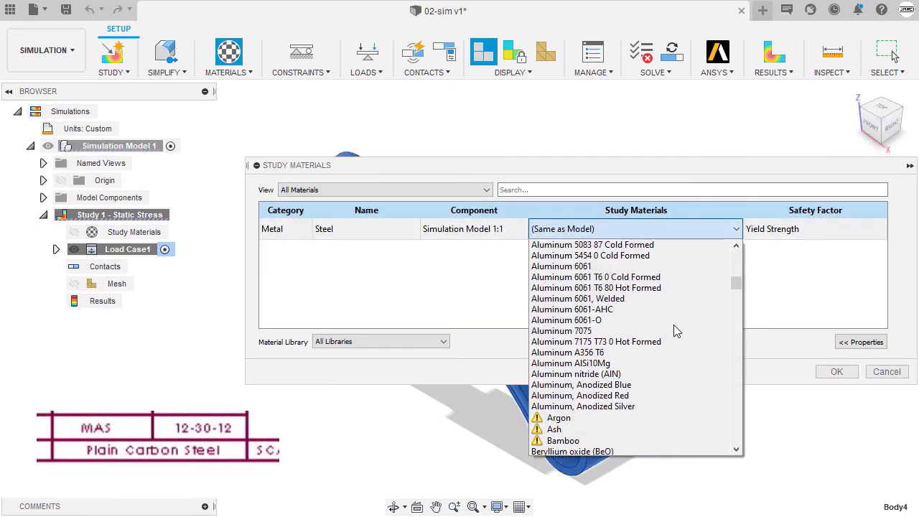
{"action": "scroll", "coordinate": [675, 331], "scroll_direction": "down", "scroll_amount": 20}
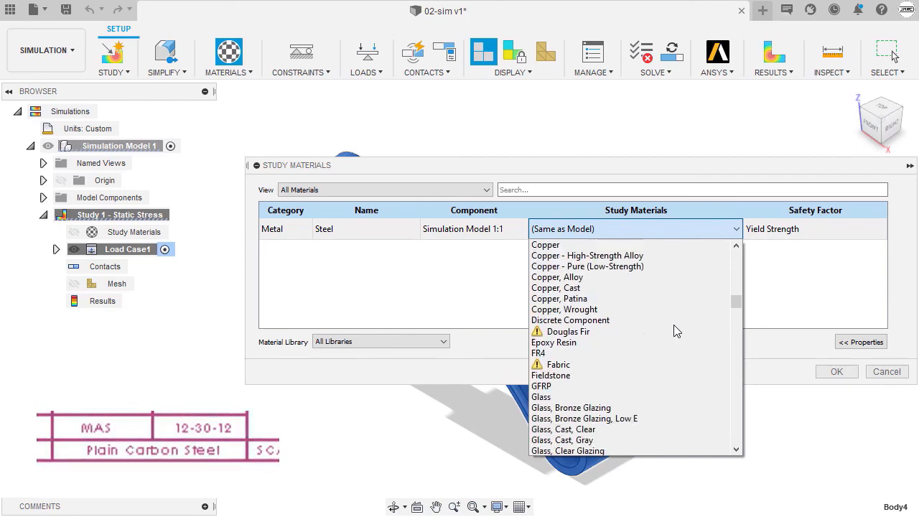
{"action": "scroll", "coordinate": [675, 330], "scroll_direction": "down", "scroll_amount": 20}
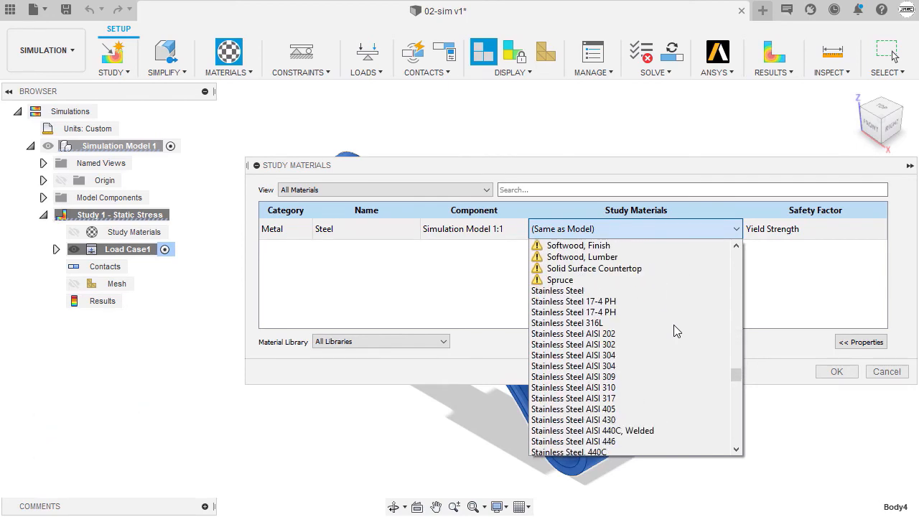
{"action": "scroll", "coordinate": [675, 330], "scroll_direction": "down", "scroll_amount": 18}
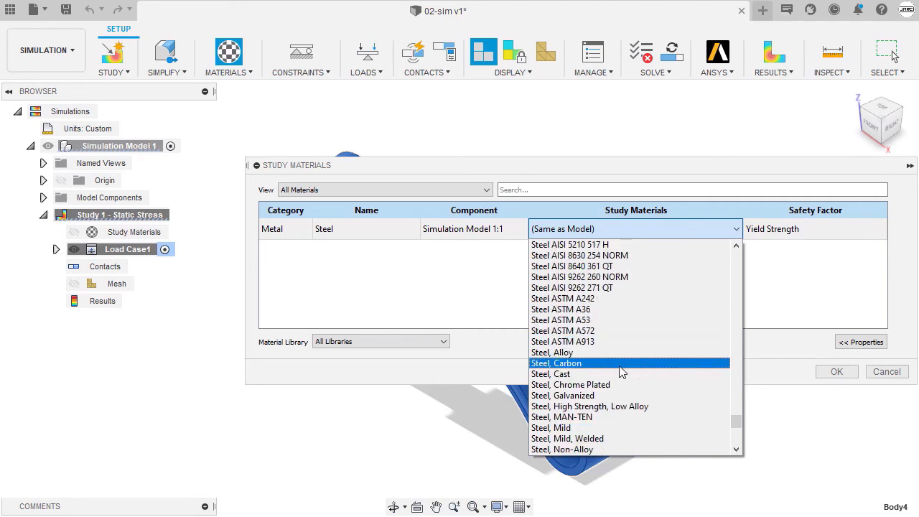
{"action": "left_click", "coordinate": [624, 365]}
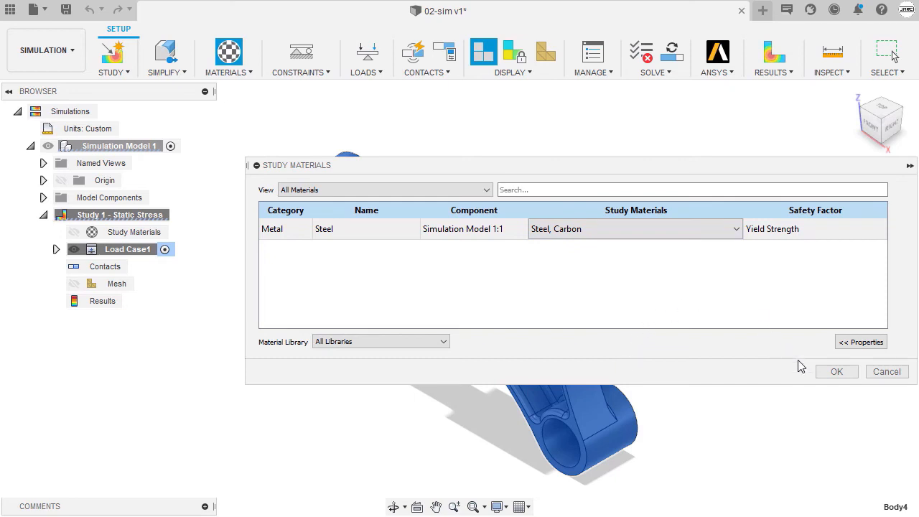
{"action": "left_click", "coordinate": [836, 371]}
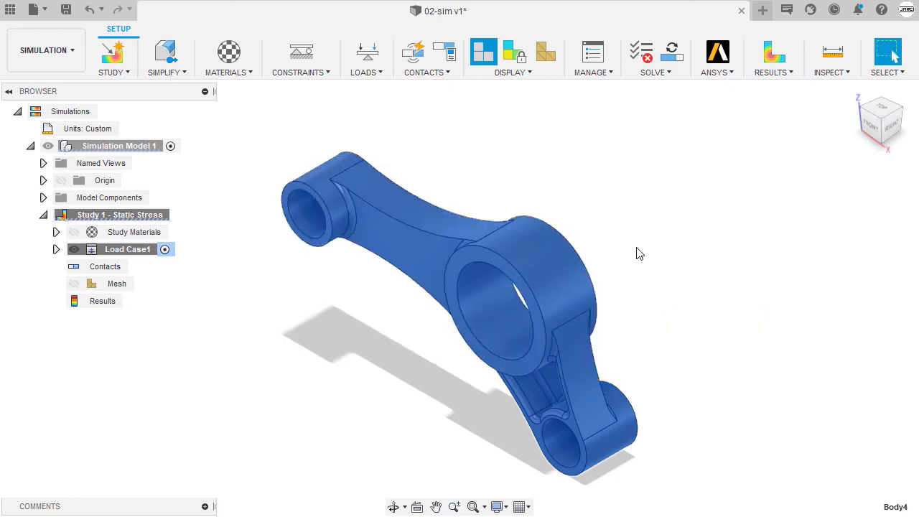
{"action": "middle_click_drag", "start_coordinate": [553, 196], "coordinate": [540, 169], "text": "shift"}
{"action": "left_click", "coordinate": [540, 169]}
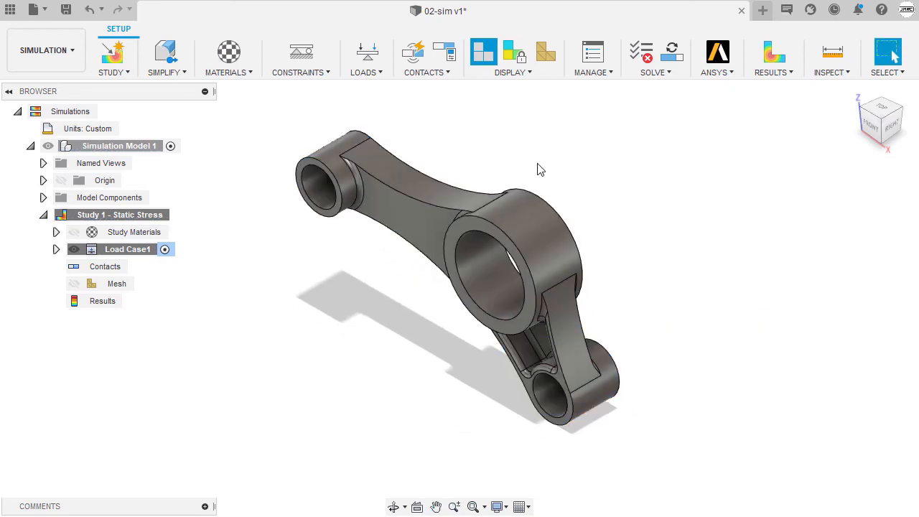
Apply a Fixed structural constraint to the cylindrical bore face of the large central boss
{"action": "left_click", "coordinate": [303, 75]}
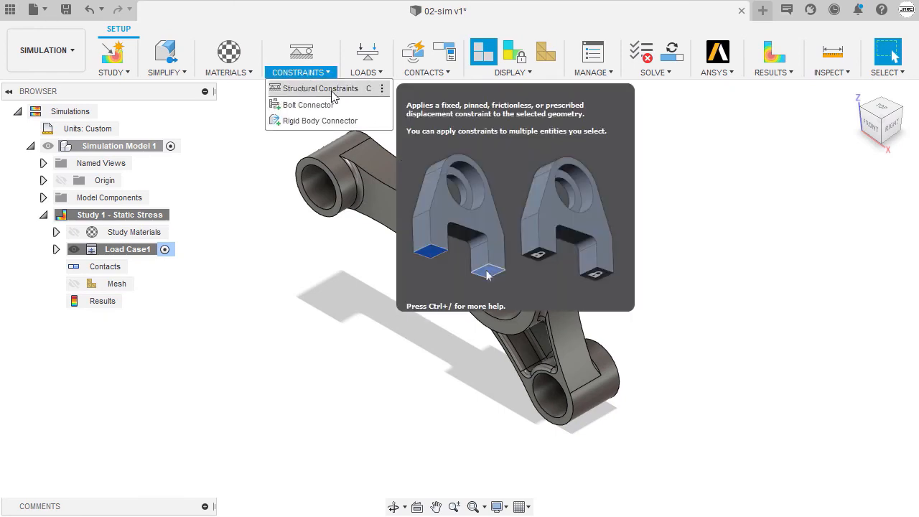
{"action": "left_click", "coordinate": [333, 93]}
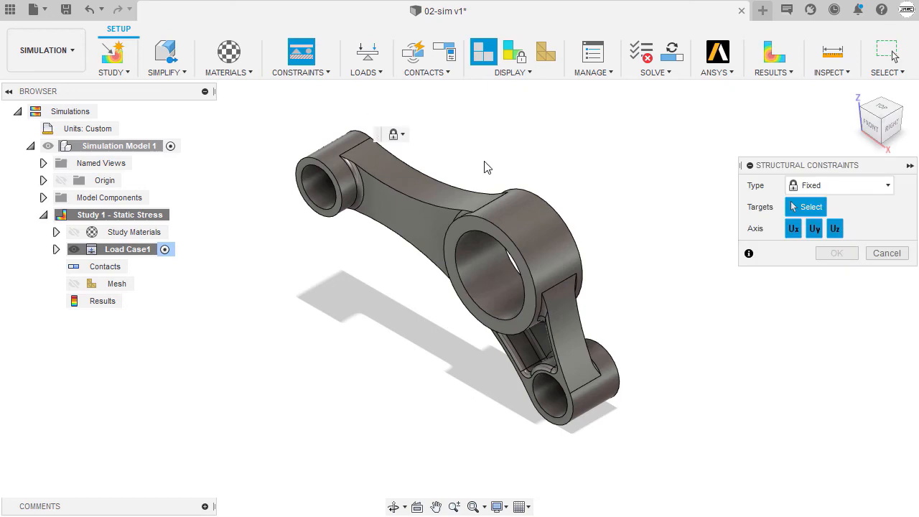
{"action": "left_click", "coordinate": [847, 185]}
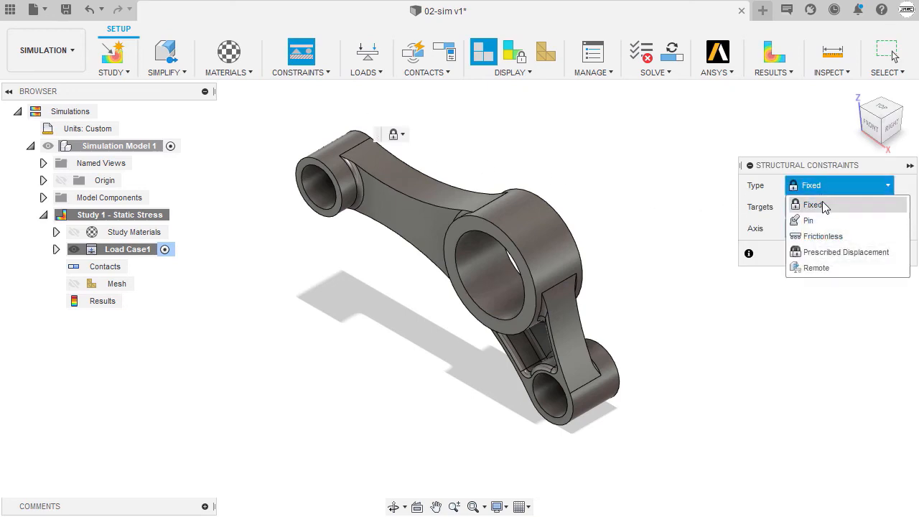
{"action": "left_click", "coordinate": [823, 204]}
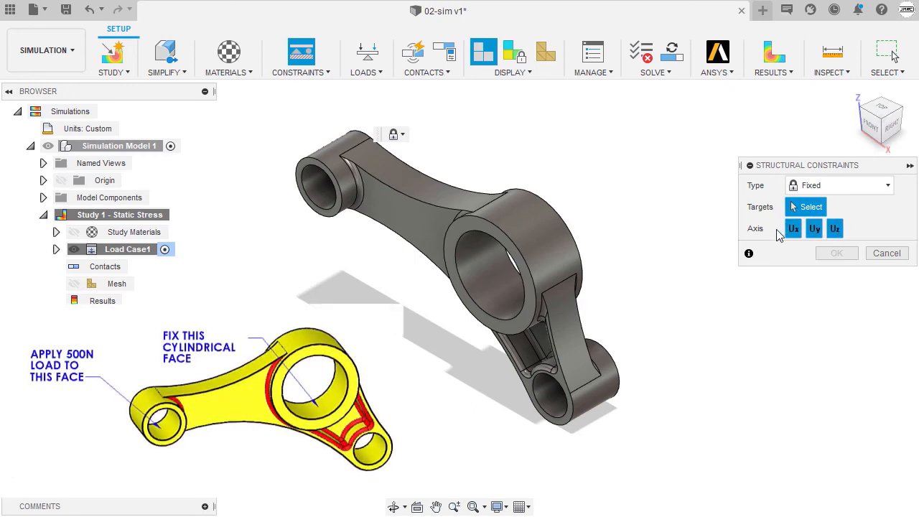
{"action": "left_click", "coordinate": [487, 282]}
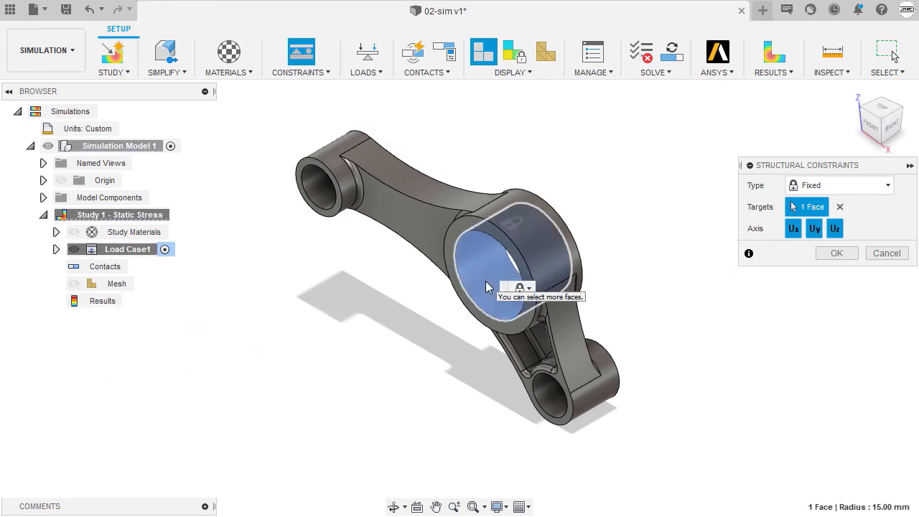
{"action": "left_click", "coordinate": [830, 253]}
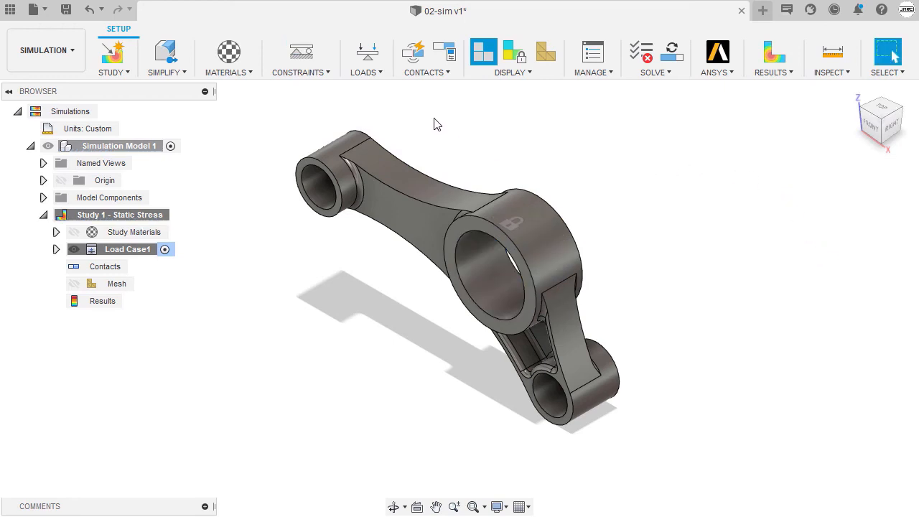
Define a 500 N Force structural load on the bore face of the small boss at the long arm's end
{"action": "left_click", "coordinate": [371, 72]}
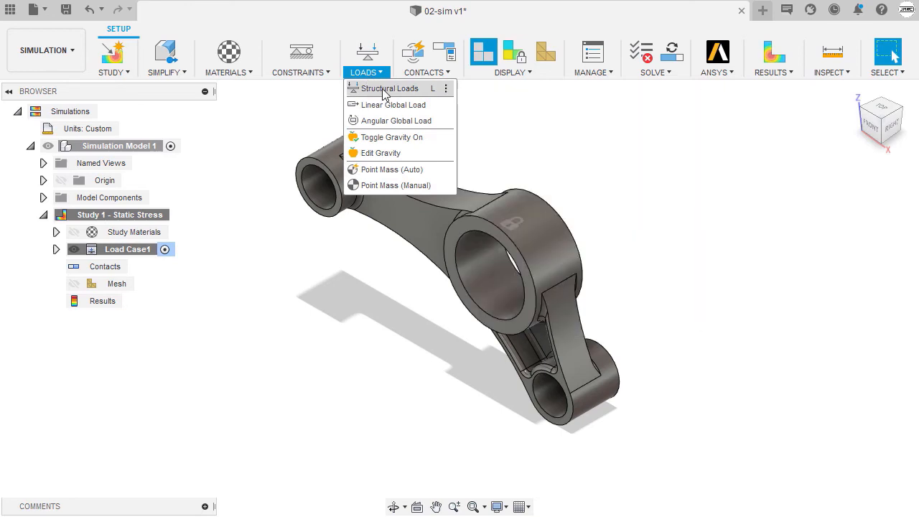
{"action": "left_click", "coordinate": [388, 88]}
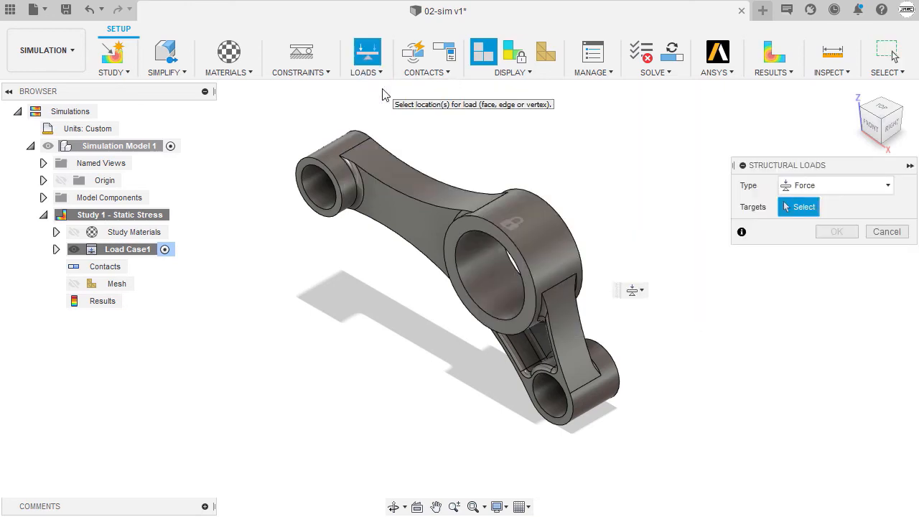
{"action": "left_click", "coordinate": [826, 187]}
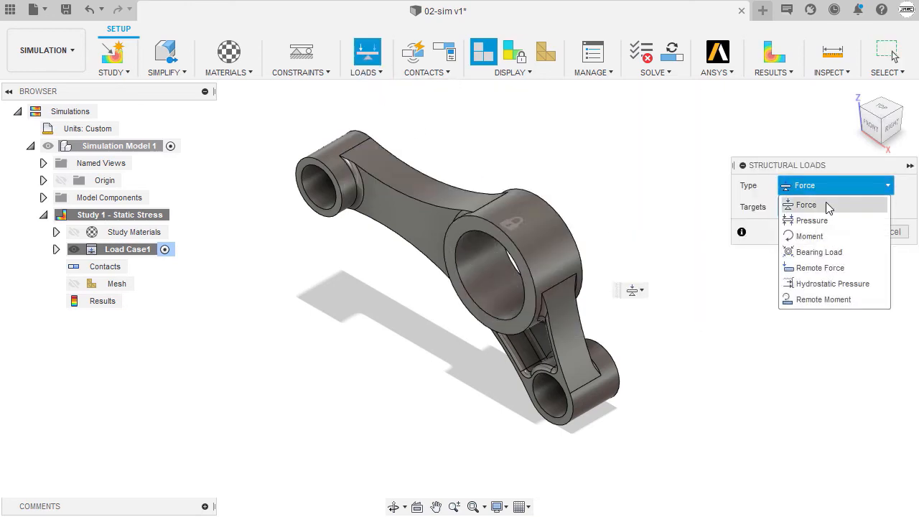
{"action": "left_click", "coordinate": [829, 207]}
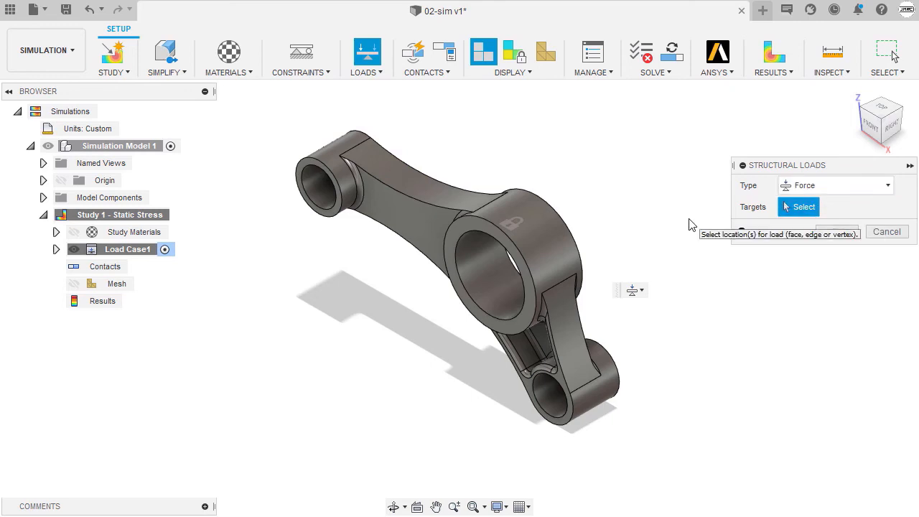
{"action": "left_click", "coordinate": [321, 188]}
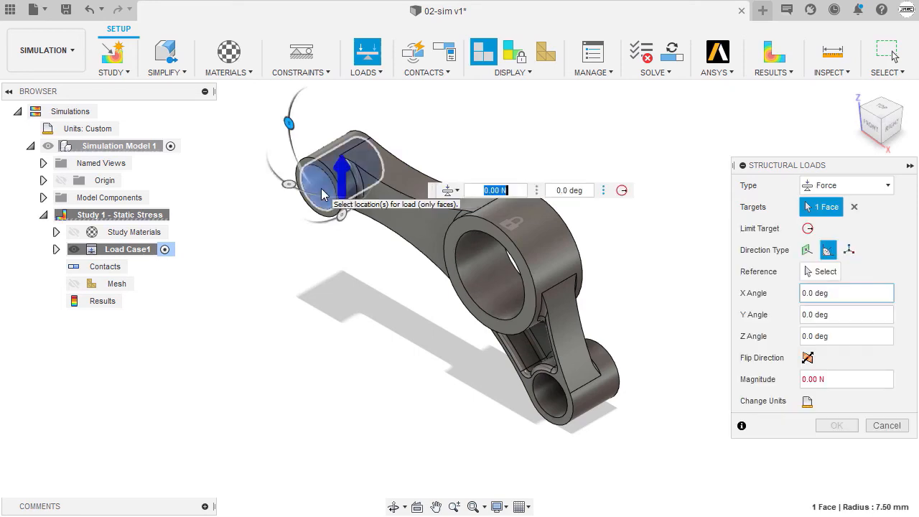
{"action": "double_click", "coordinate": [827, 381]}
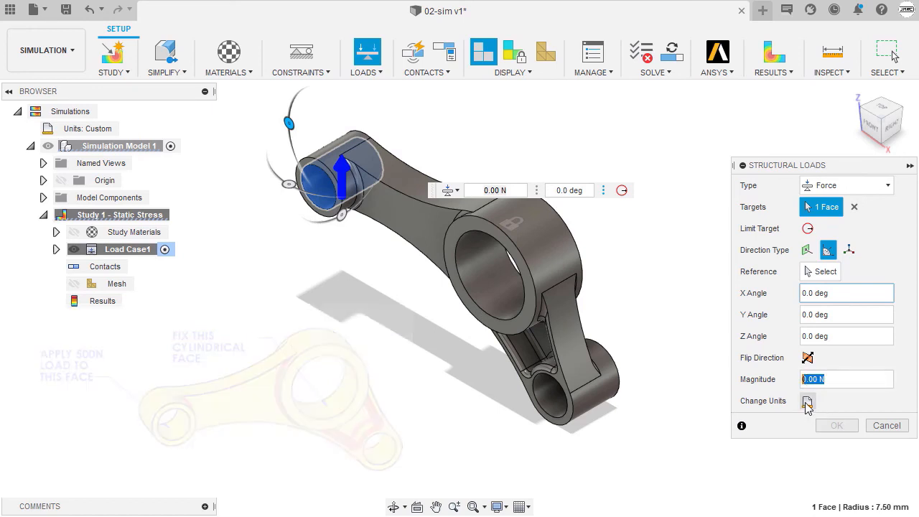
{"action": "left_click", "coordinate": [807, 403]}
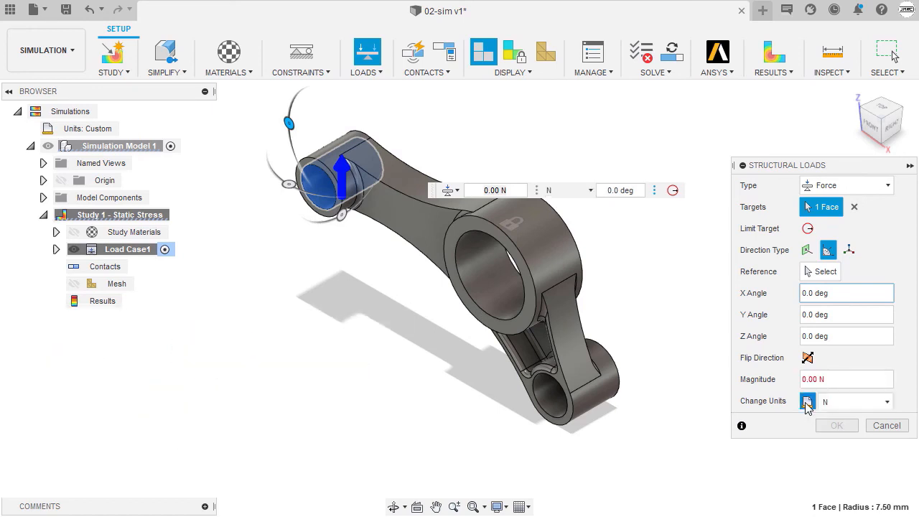
{"action": "left_click", "coordinate": [842, 406]}
{"action": "left_click", "coordinate": [851, 426]}
{"action": "left_click", "coordinate": [839, 379]}
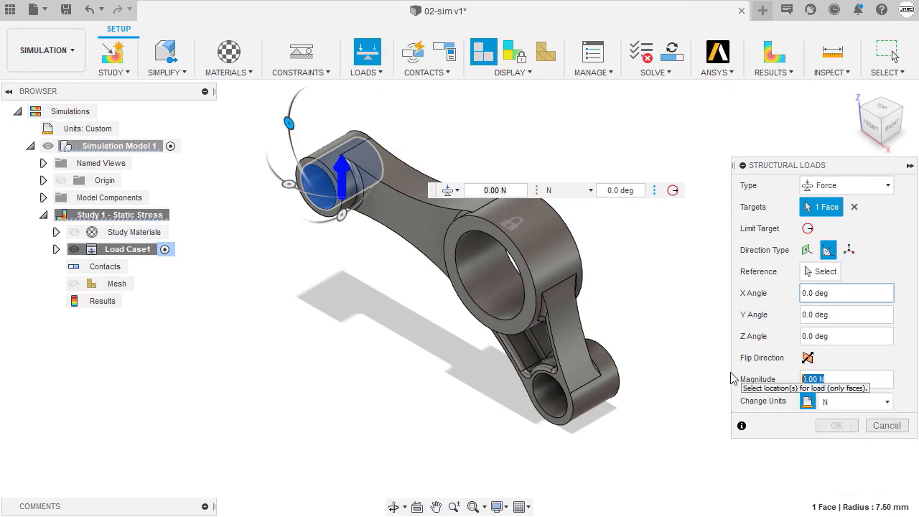
{"action": "type", "text": "500"}
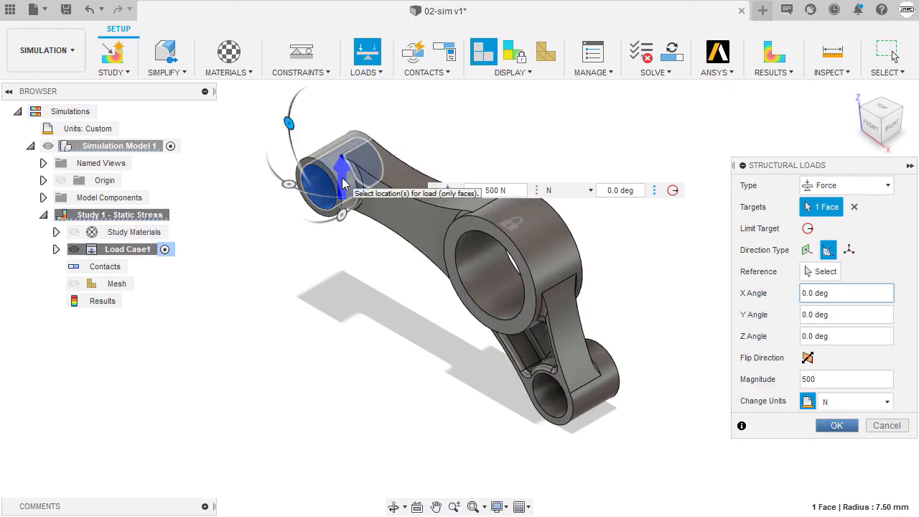
Direct the force downward with an X angle of -180 deg and create the load
{"action": "middle_click_drag", "start_coordinate": [345, 225], "coordinate": [362, 240], "text": "shift"}
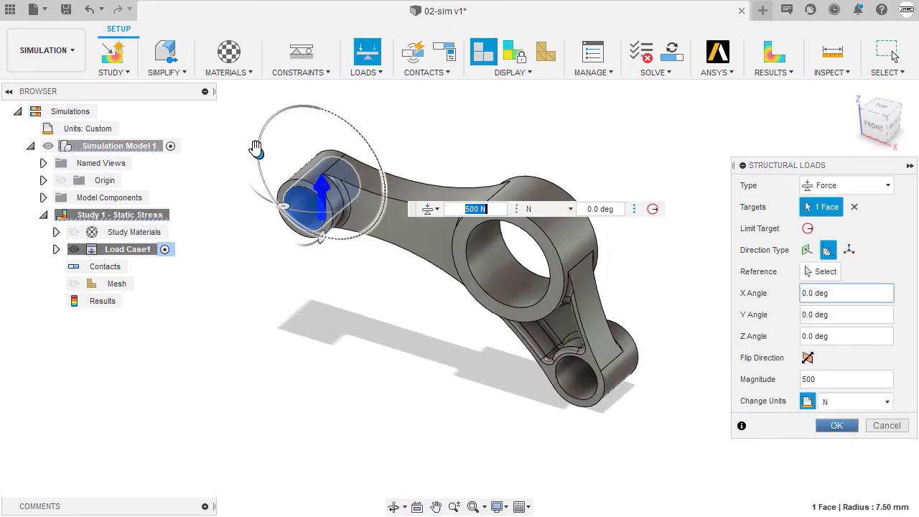
{"action": "left_click_drag", "start_coordinate": [257, 148], "coordinate": [395, 197]}
{"action": "type", "text": "-180"}
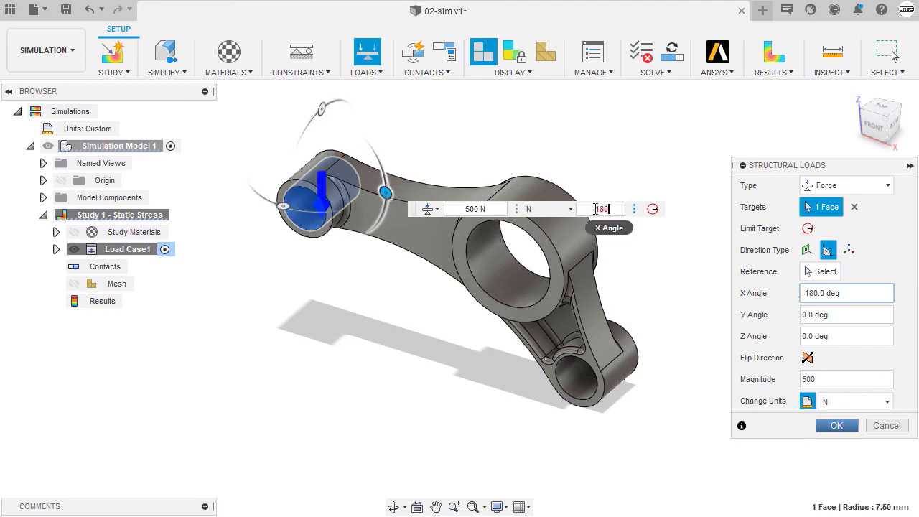
{"action": "key", "text": "Tab"}
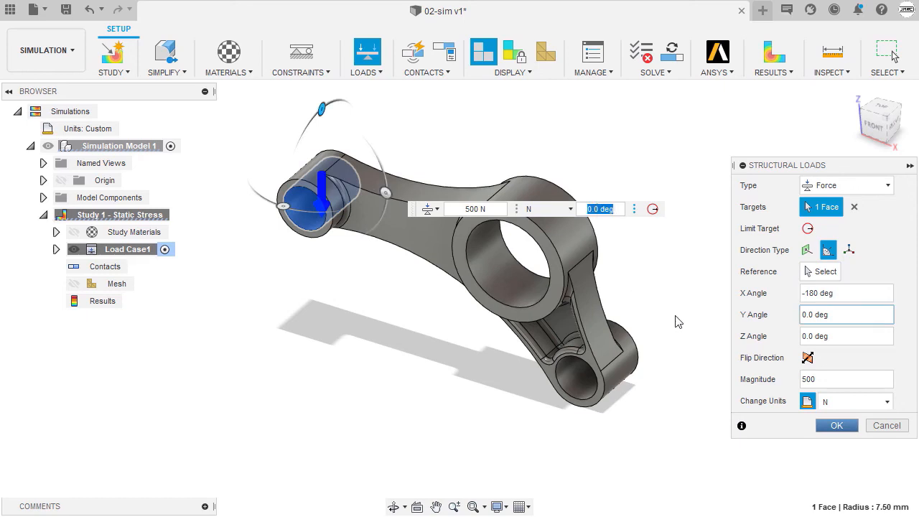
{"action": "left_click", "coordinate": [839, 426]}
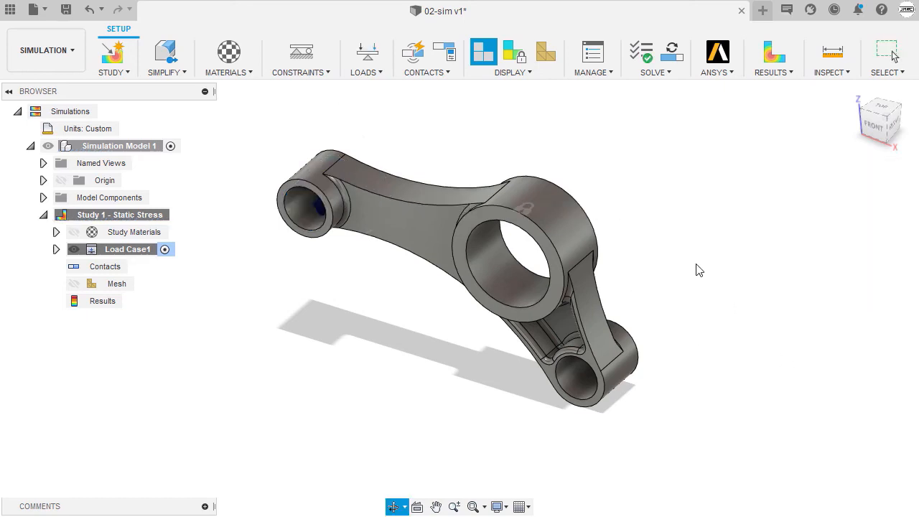
Solve the static stress study locally and dismiss the results details and job status
{"action": "middle_click_drag", "start_coordinate": [697, 267], "coordinate": [678, 271], "text": "shift"}
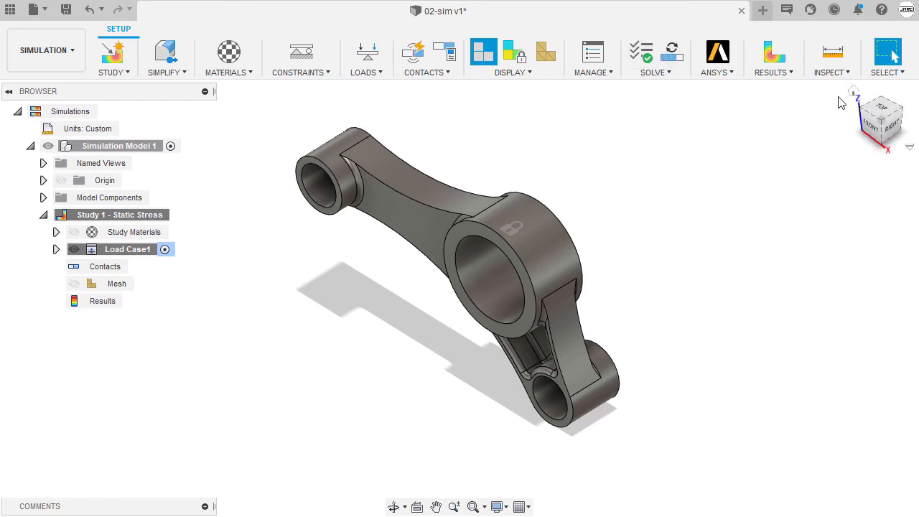
{"action": "left_click", "coordinate": [856, 92]}
{"action": "left_click", "coordinate": [675, 51]}
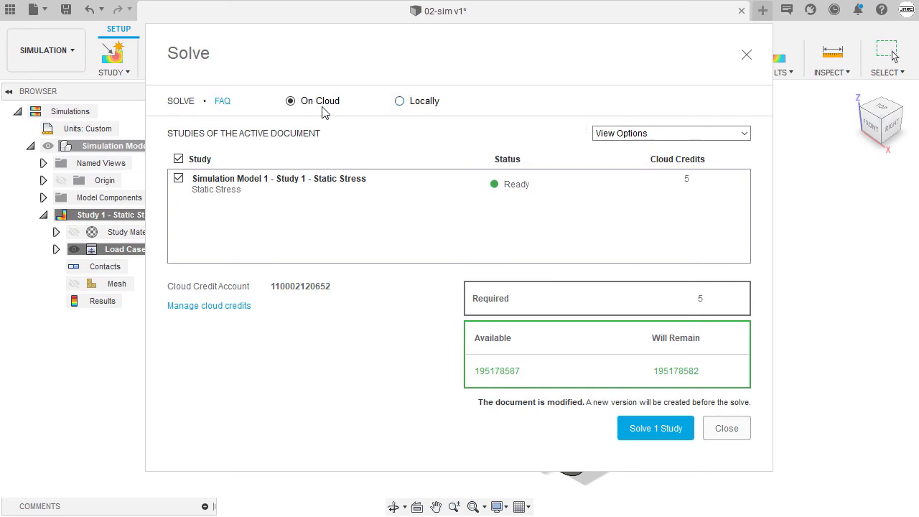
{"action": "left_click", "coordinate": [400, 102]}
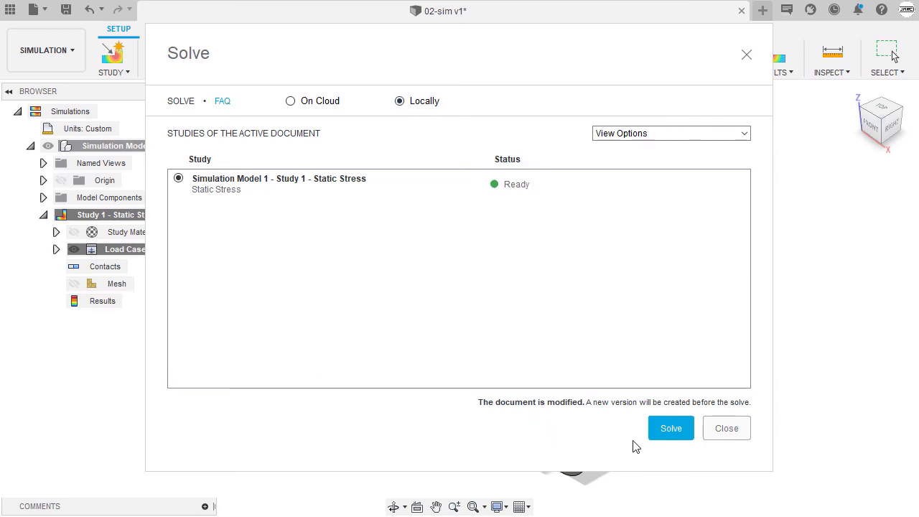
{"action": "left_click", "coordinate": [670, 428]}
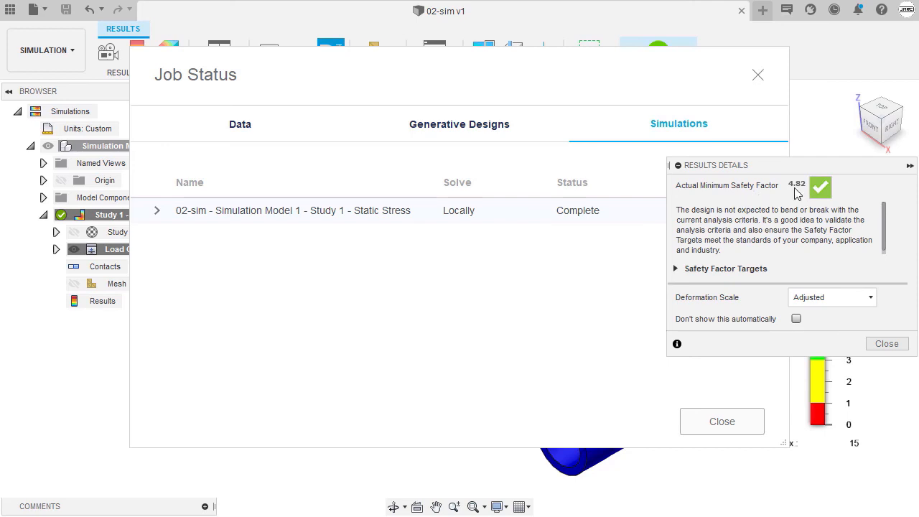
{"action": "left_click", "coordinate": [886, 344]}
{"action": "left_click", "coordinate": [726, 422]}
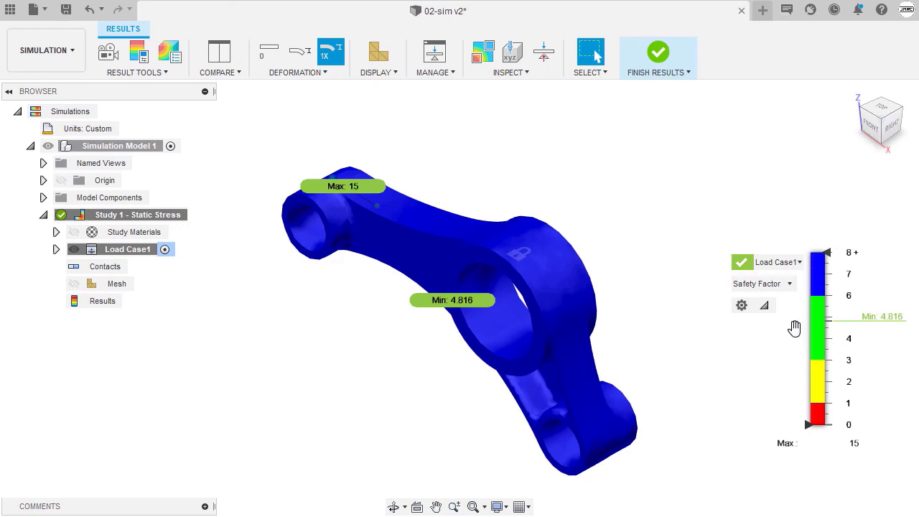
Switch the result plot from Safety Factor to Stress to examine the stress distribution over the lever arm
{"action": "left_click", "coordinate": [781, 283]}
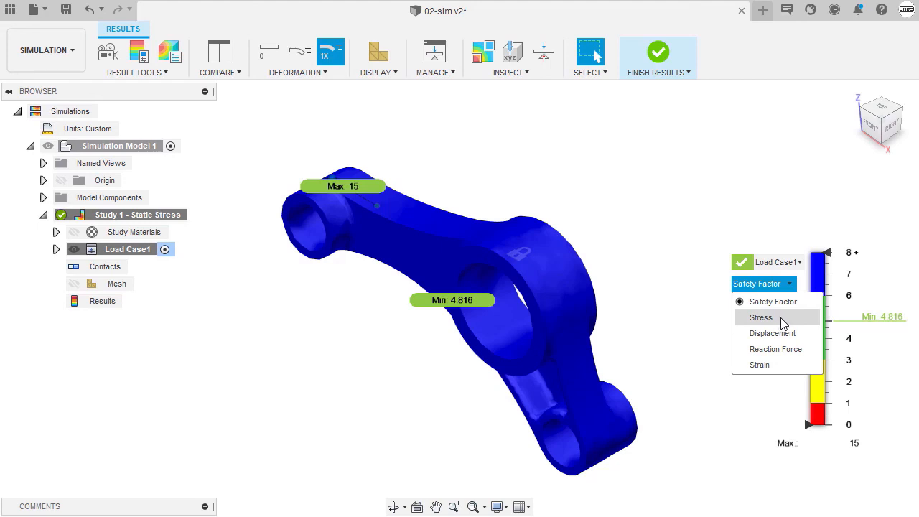
{"action": "left_click", "coordinate": [781, 318]}
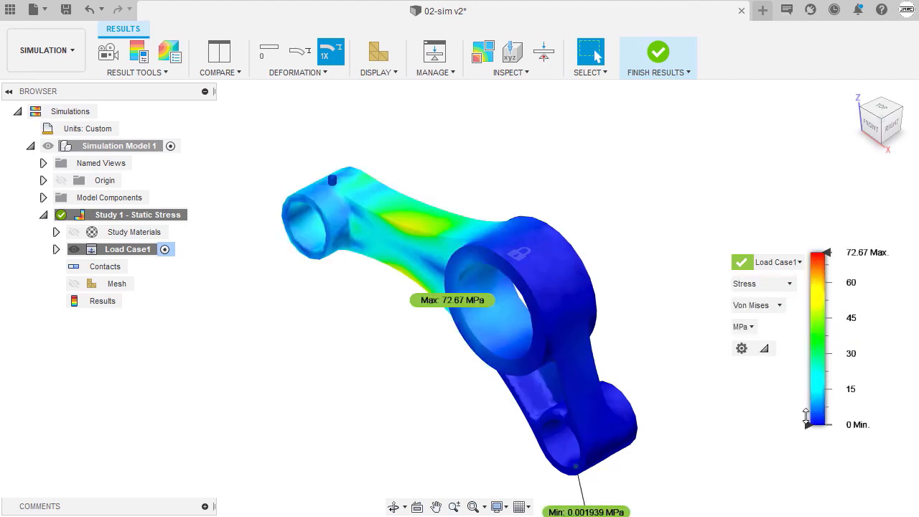
{"action": "mouse_move", "coordinate": [807, 417]}
{"action": "left_mouse_down"}
{"action": "mouse_move", "coordinate": [801, 304]}
{"action": "mouse_move", "coordinate": [792, 421]}
{"action": "left_mouse_up"}
Show the total Displacement plot of the lever arm and examine its range
{"action": "left_click", "coordinate": [776, 284]}
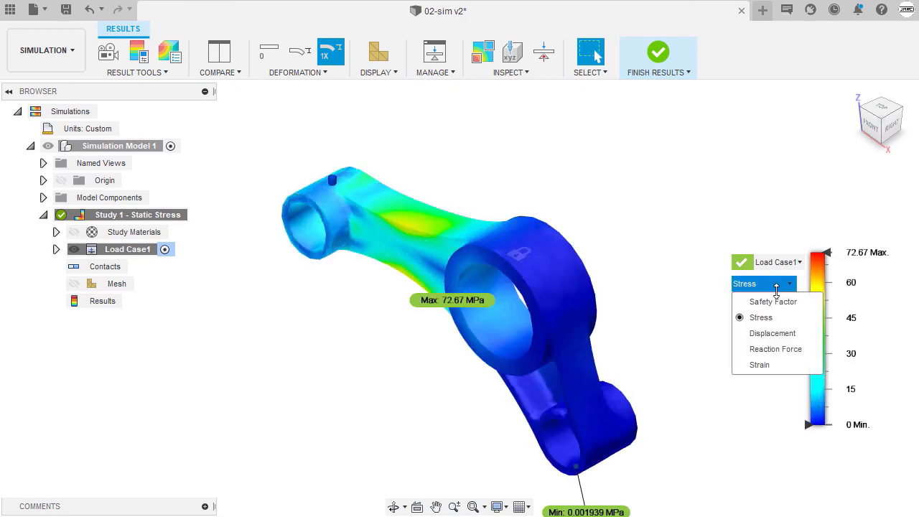
{"action": "left_click", "coordinate": [788, 333]}
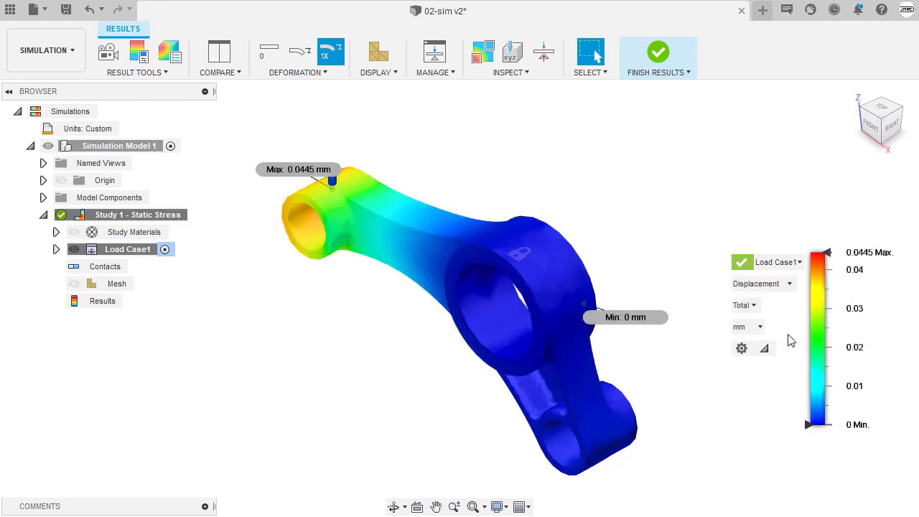
{"action": "mouse_move", "coordinate": [805, 420]}
{"action": "left_mouse_down"}
{"action": "mouse_move", "coordinate": [806, 328]}
{"action": "mouse_move", "coordinate": [806, 424]}
{"action": "left_mouse_up"}
{"action": "left_click", "coordinate": [771, 284]}
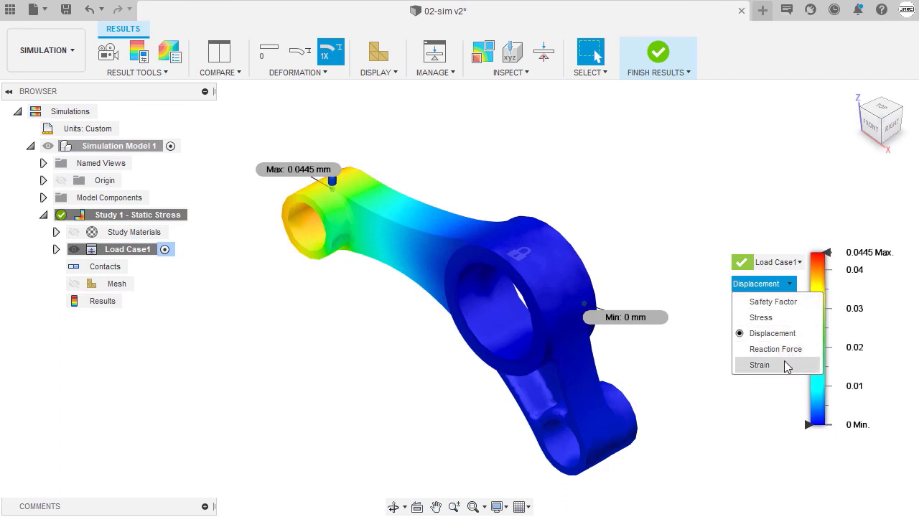
{"action": "left_click", "coordinate": [704, 389]}
{"action": "scroll", "coordinate": [636, 350], "scroll_direction": "down", "scroll_amount": 1}
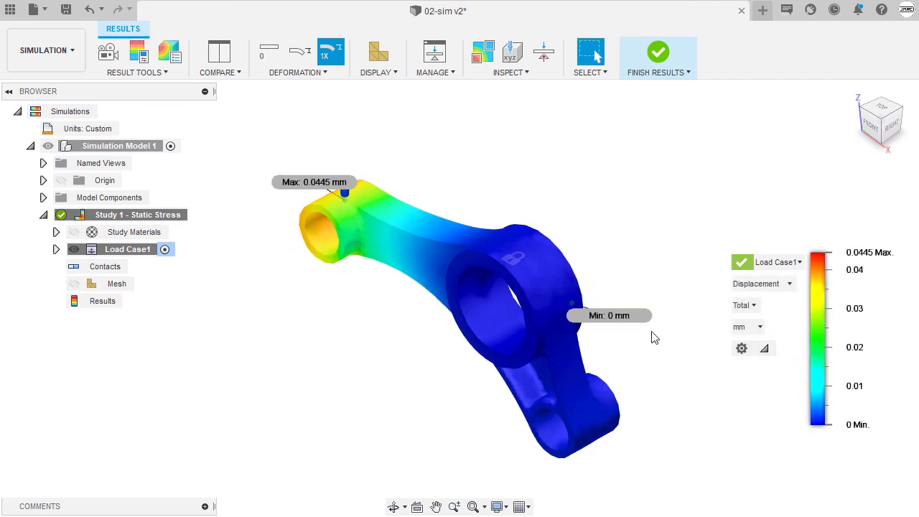
Compare the Undeformed, Actual and Adjusted deformation scales of the displacement plot in the front view
{"action": "left_click", "coordinate": [865, 133]}
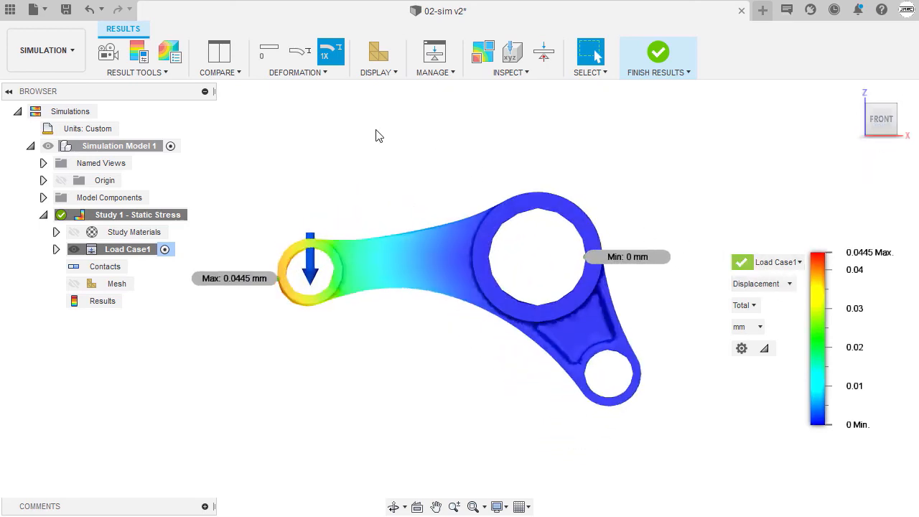
{"action": "left_click", "coordinate": [296, 72]}
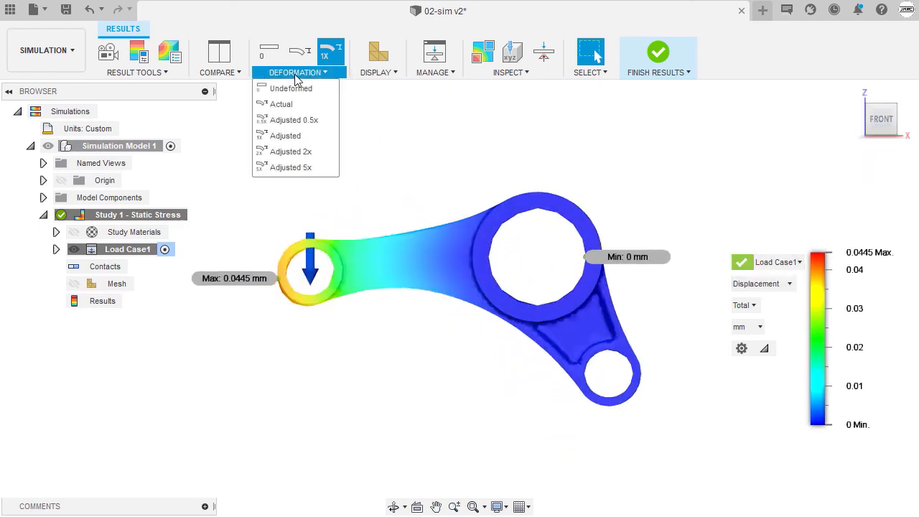
{"action": "left_click", "coordinate": [293, 87]}
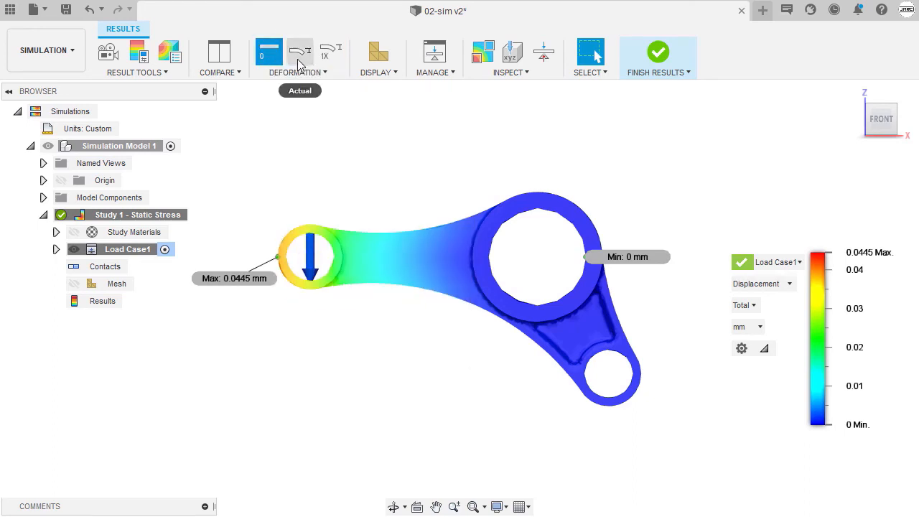
{"action": "left_click", "coordinate": [298, 59]}
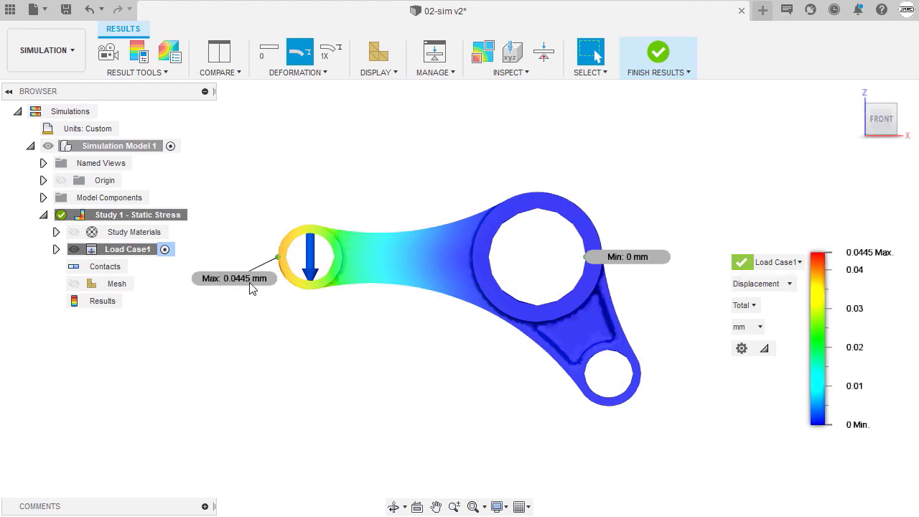
{"action": "left_click", "coordinate": [331, 54]}
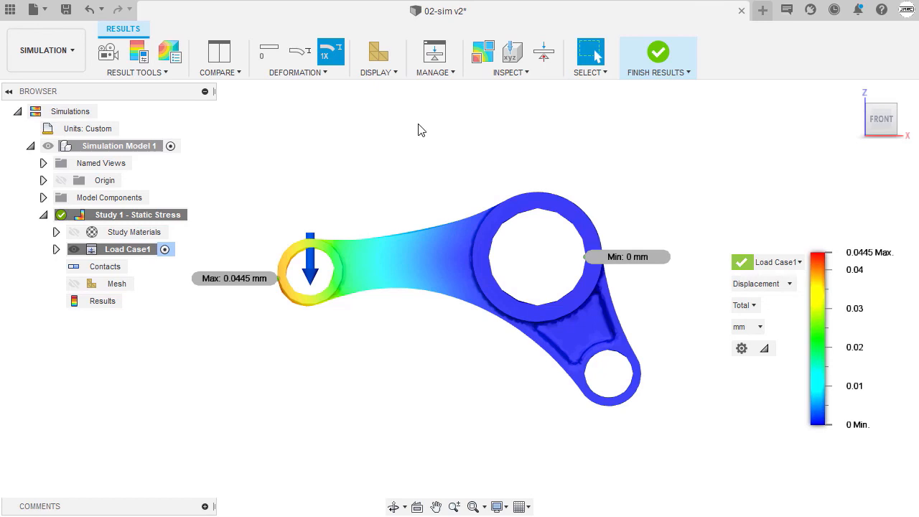
Show the mesh on the displacement plot to examine its elements, and hide it again
{"action": "middle_click_drag", "start_coordinate": [421, 129], "coordinate": [393, 156], "text": "shift"}
{"action": "left_click", "coordinate": [386, 74]}
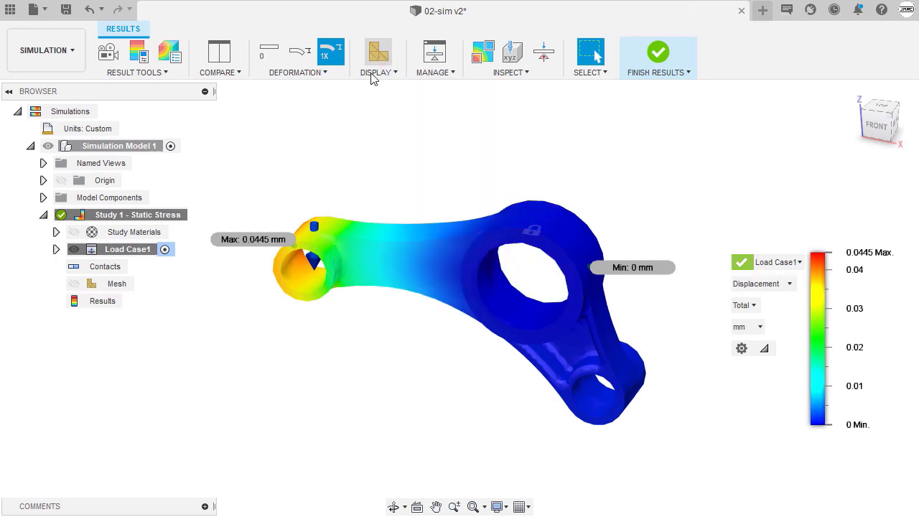
{"action": "left_click", "coordinate": [382, 72]}
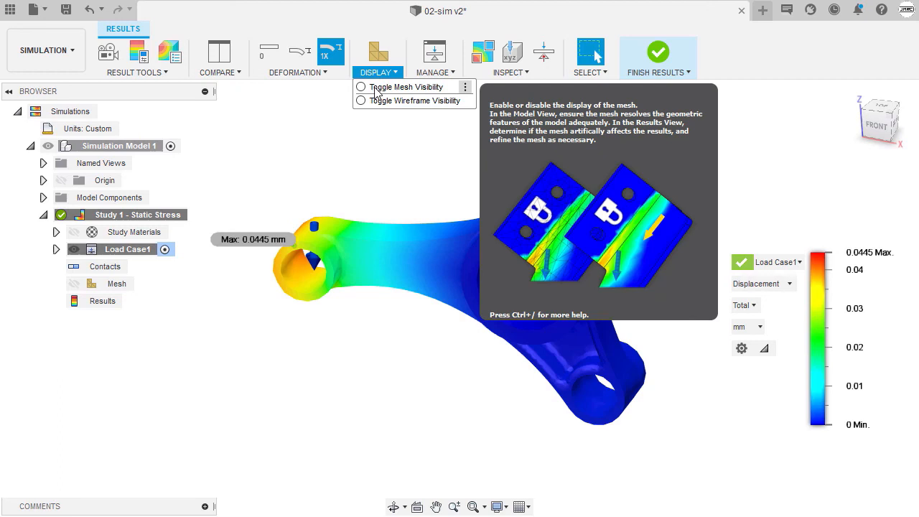
{"action": "left_click", "coordinate": [376, 87]}
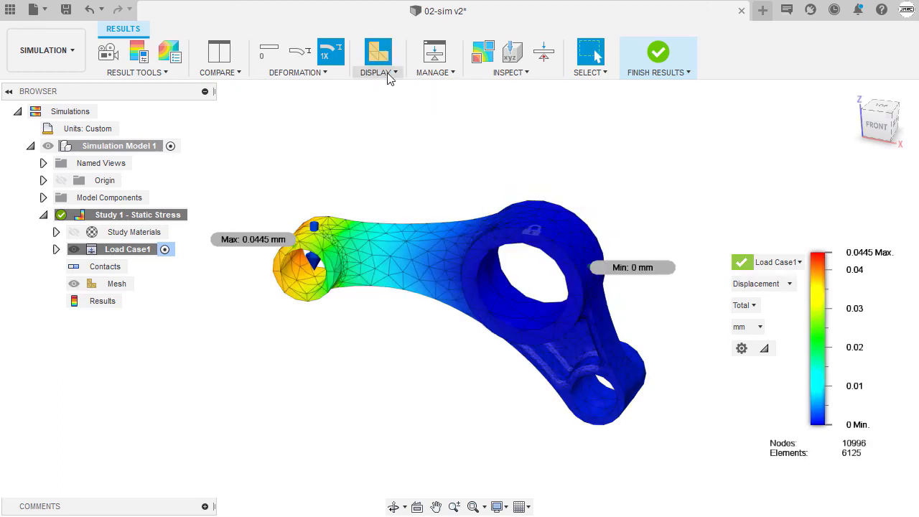
{"action": "left_click", "coordinate": [379, 62]}
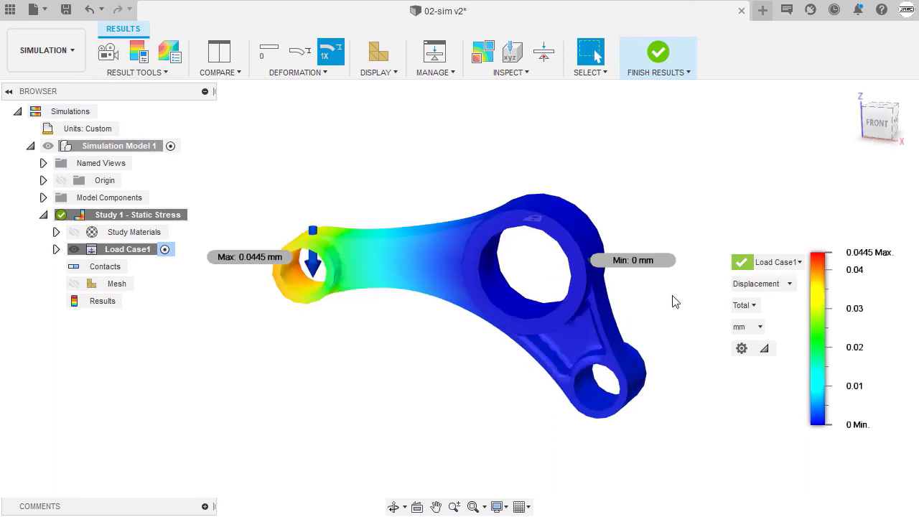
Return the result plot from Displacement to Stress
{"action": "left_click", "coordinate": [757, 288]}
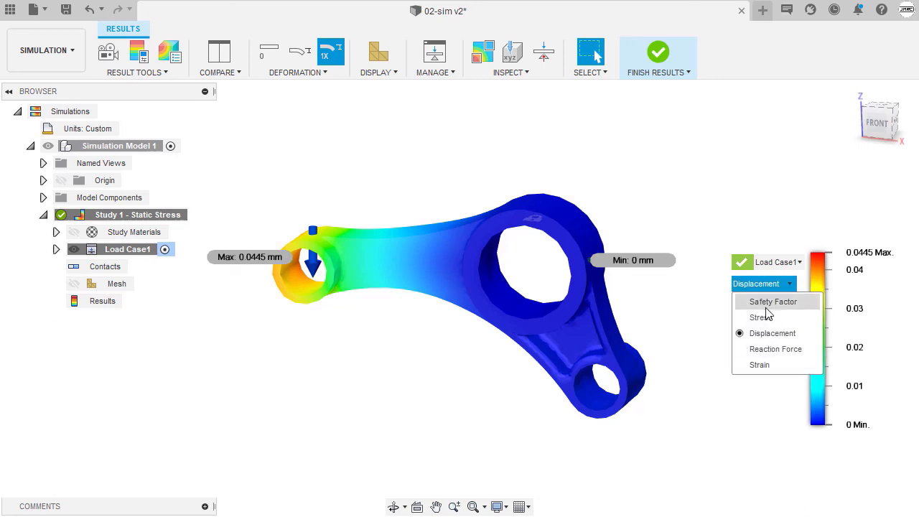
{"action": "left_click", "coordinate": [770, 318]}
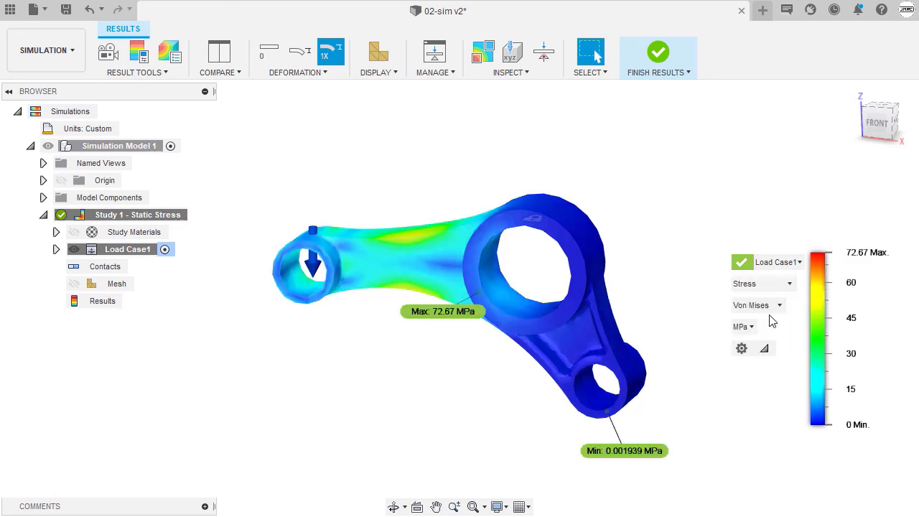
Play a two-way animation of the lever arm's Von Mises stress result at normal speed in the front view
{"action": "middle_click_drag", "start_coordinate": [480, 161], "coordinate": [497, 149]}
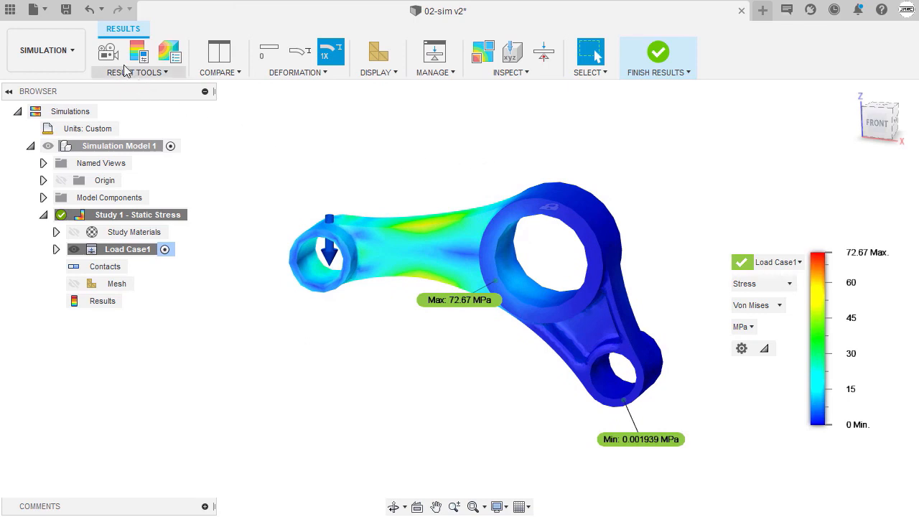
{"action": "left_click", "coordinate": [108, 52]}
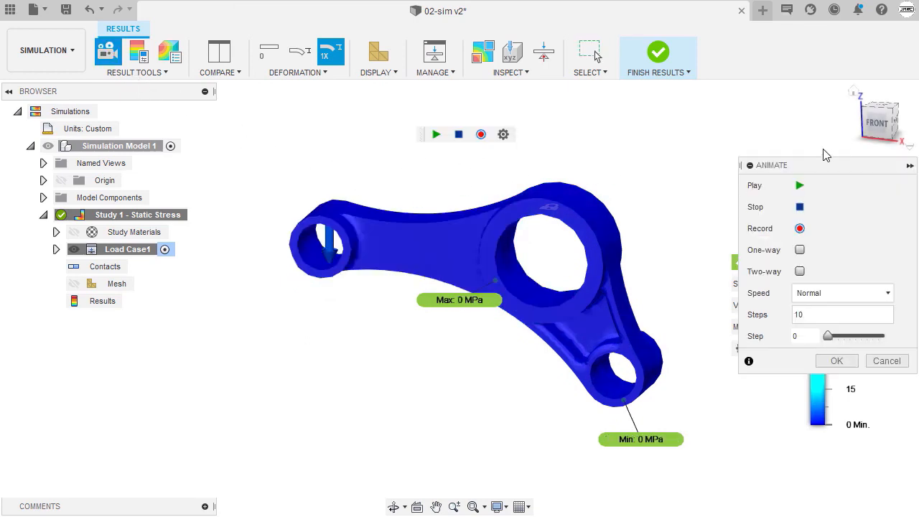
{"action": "left_click", "coordinate": [878, 122]}
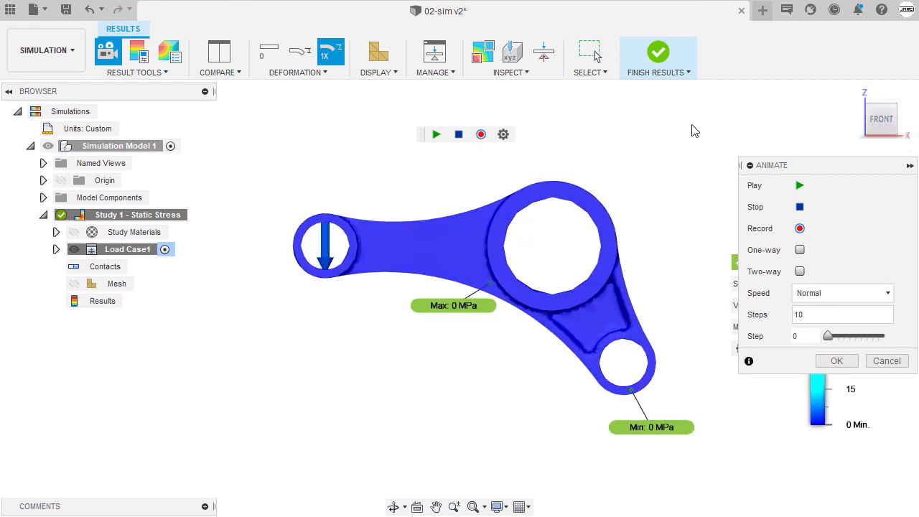
{"action": "middle_click_drag", "start_coordinate": [697, 130], "coordinate": [642, 138]}
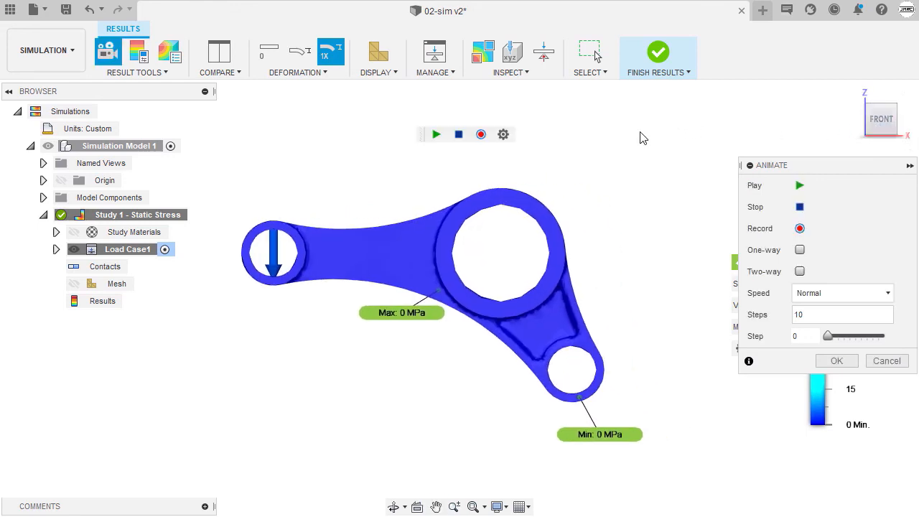
{"action": "left_click", "coordinate": [800, 186]}
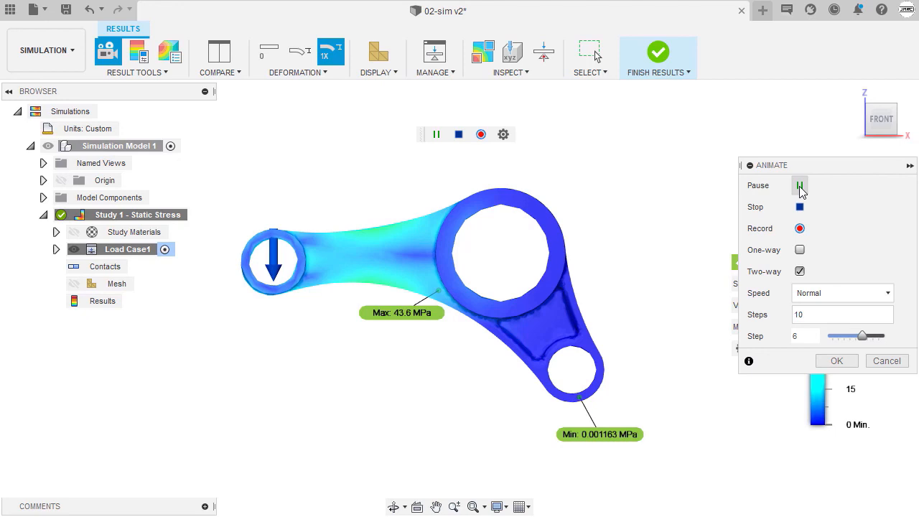
{"action": "left_click", "coordinate": [800, 186]}
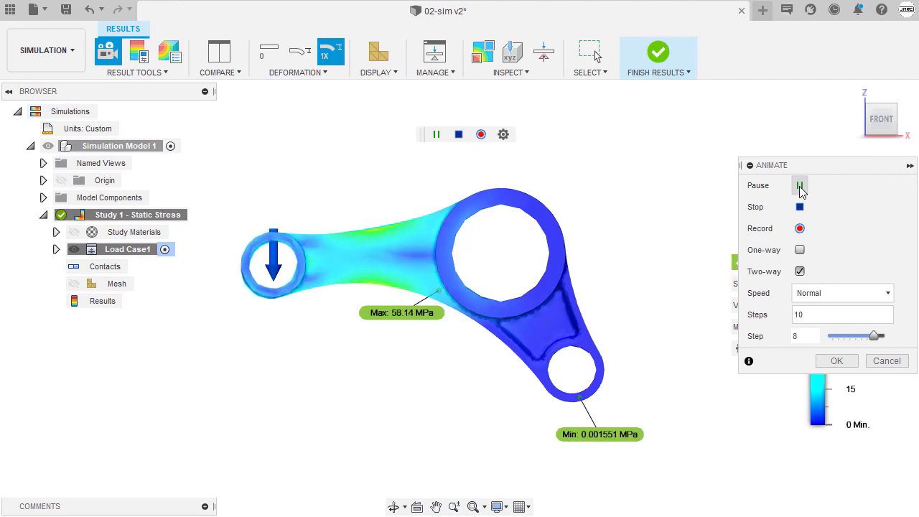